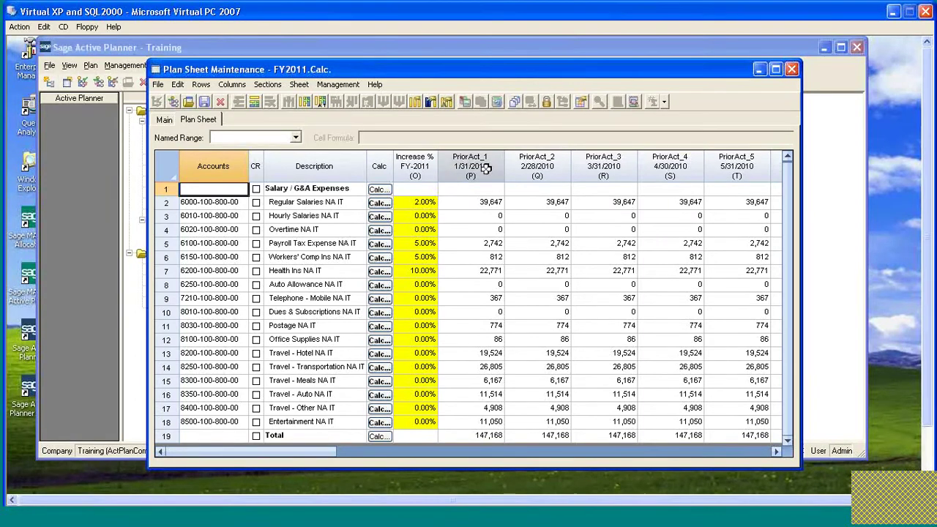
# Step: Clear the contents of the columns from PriorAct_1 through YTD_Actual in the Calc plan sheet
pyautogui.moveTo(474, 163); pyautogui.dragTo(822, 166)
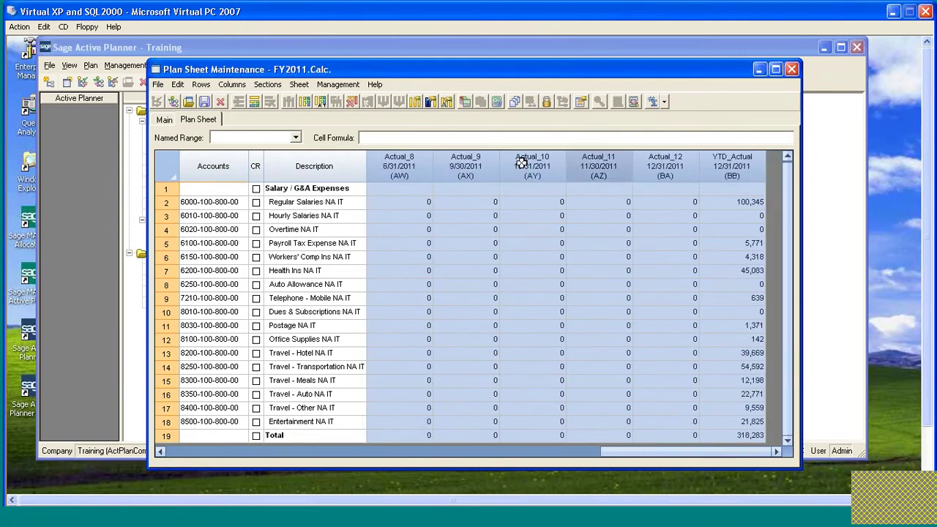
pyautogui.rightClick(473, 163)
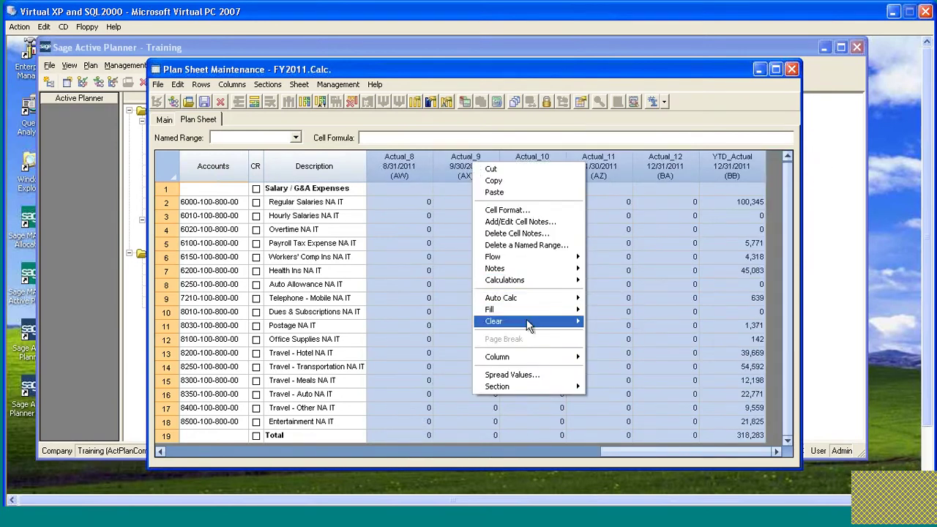
pyautogui.moveTo(529, 322)
pyautogui.click(616, 320)
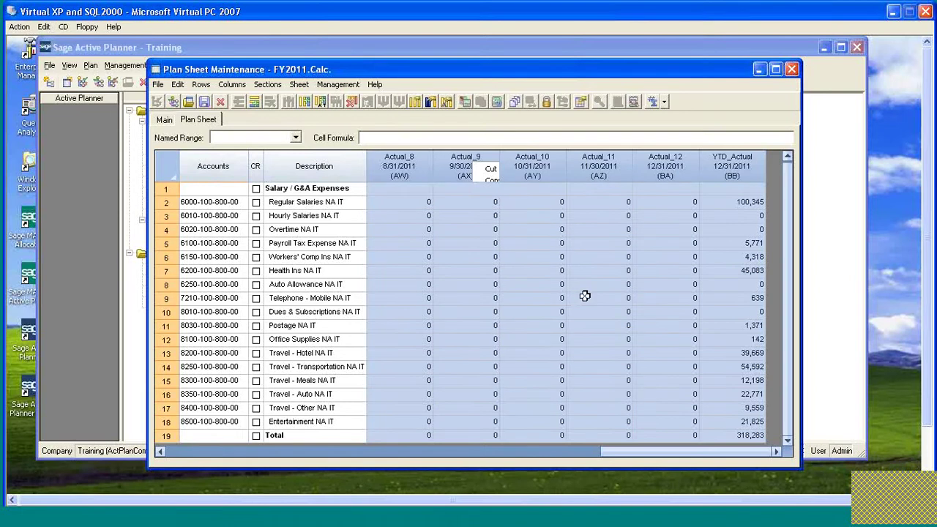
pyautogui.moveTo(638, 449); pyautogui.dragTo(305, 448)
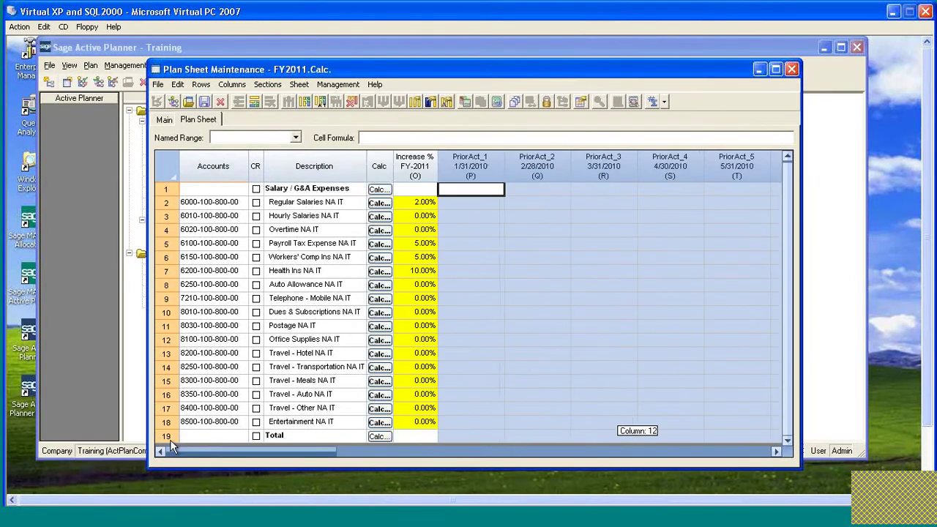
# Step: Cut the calculations from the PriorAct_1 cells in rows 2 to 18
pyautogui.moveTo(479, 204); pyautogui.dragTo(478, 428)
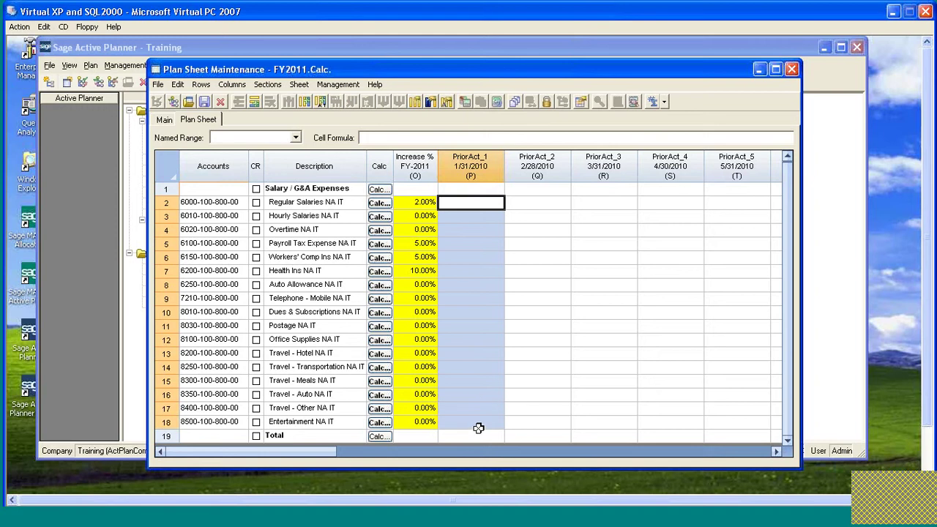
pyautogui.rightClick(473, 232)
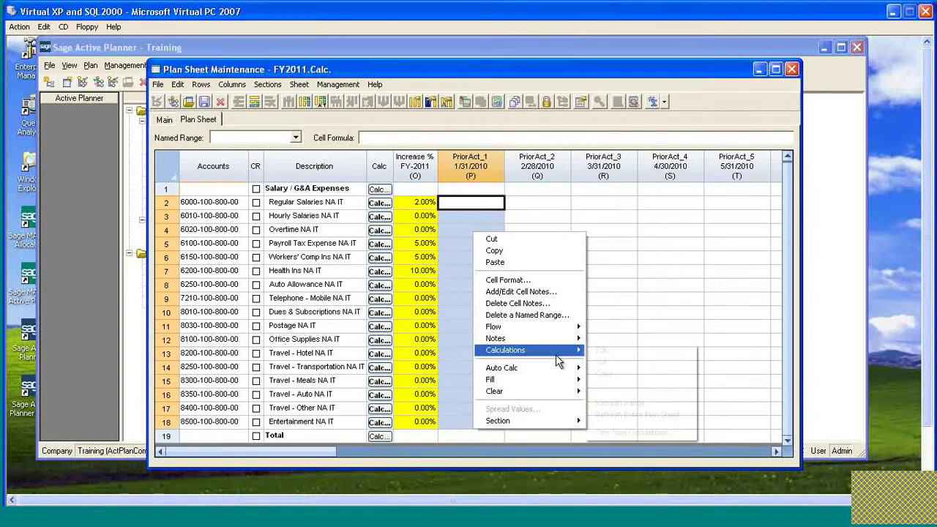
pyautogui.moveTo(527, 352)
pyautogui.click(636, 363)
pyautogui.click(483, 217)
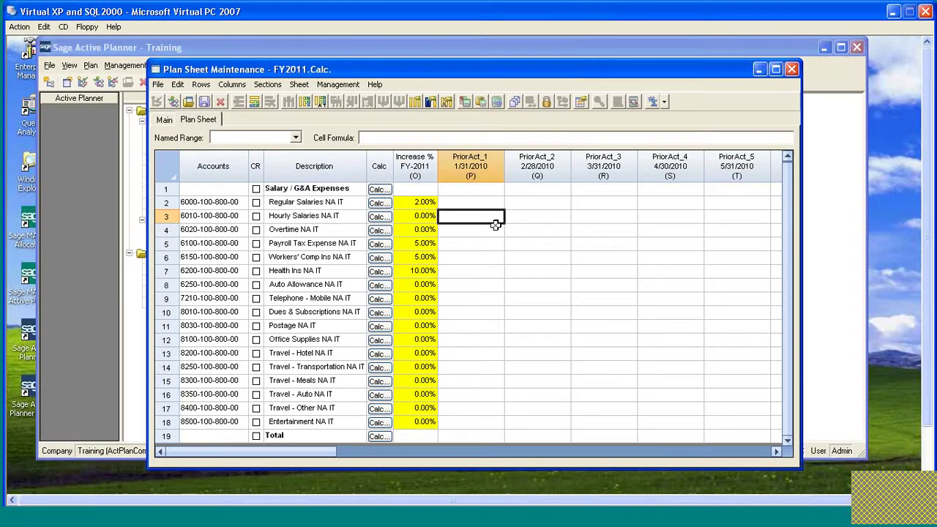
# Step: Set the PriorActual net change calculation of the Regular Salaries NA IT row to Formula
pyautogui.click(468, 203)
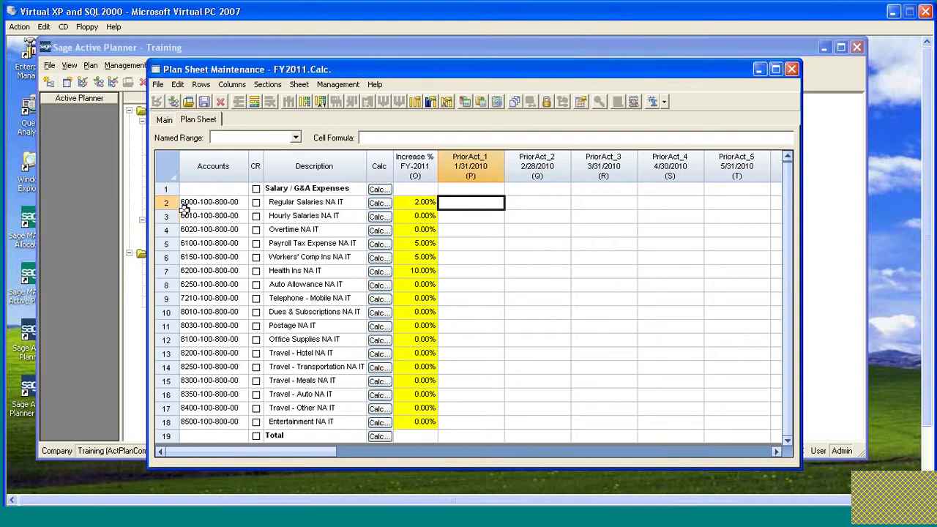
pyautogui.click(380, 205)
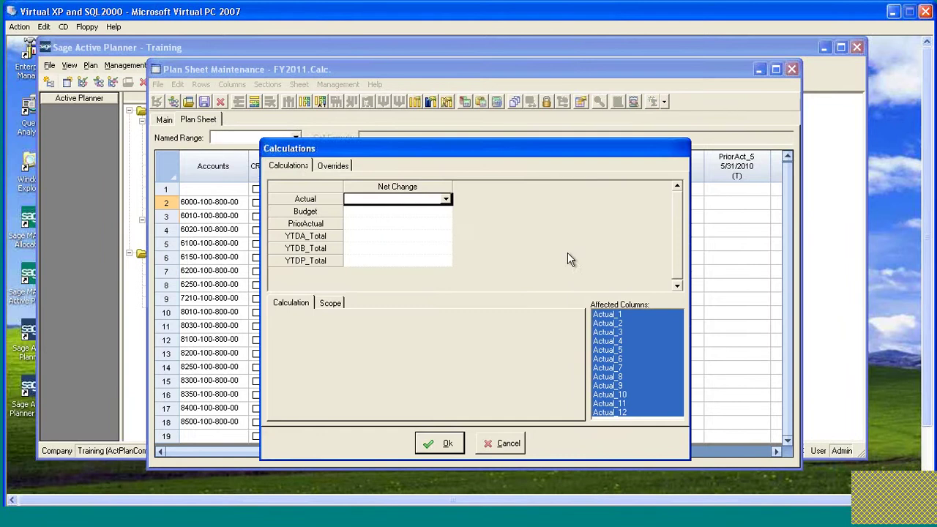
pyautogui.moveTo(543, 149); pyautogui.dragTo(572, 132)
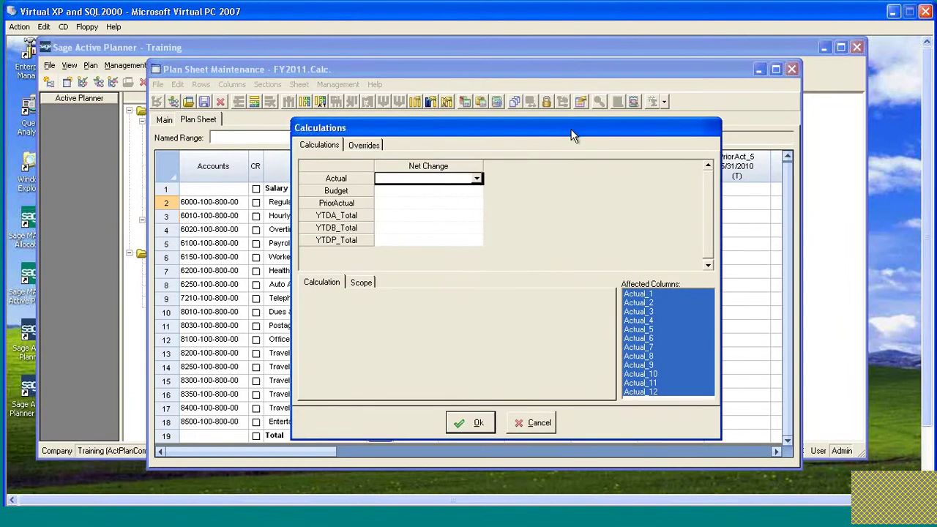
pyautogui.click(404, 203)
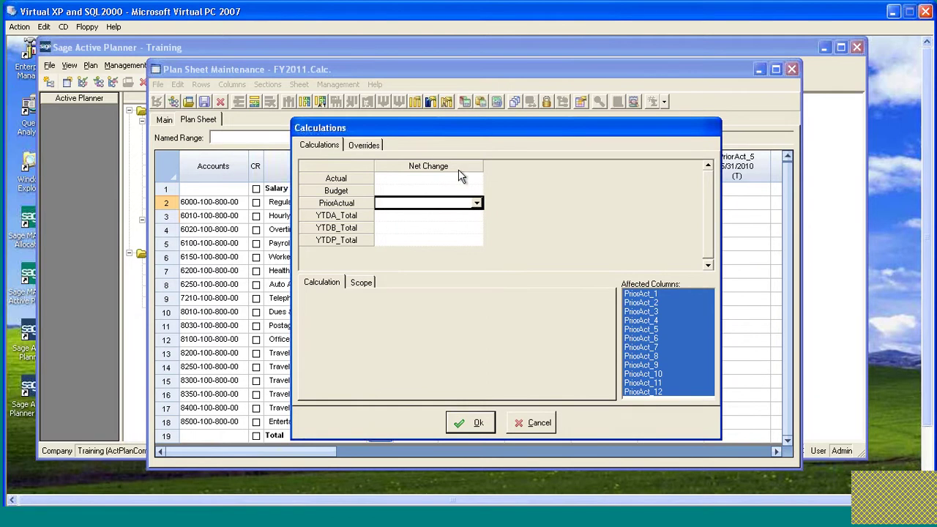
pyautogui.moveTo(502, 132); pyautogui.dragTo(505, 128)
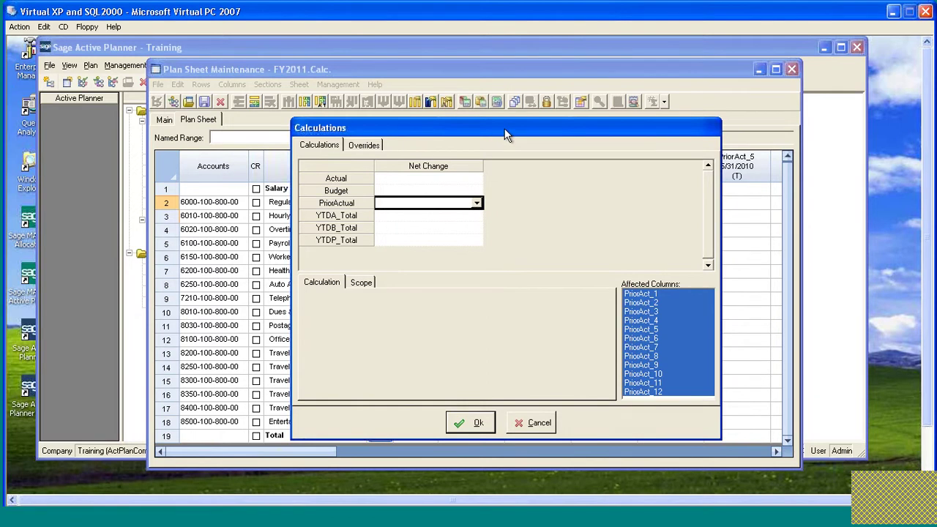
pyautogui.click(480, 202)
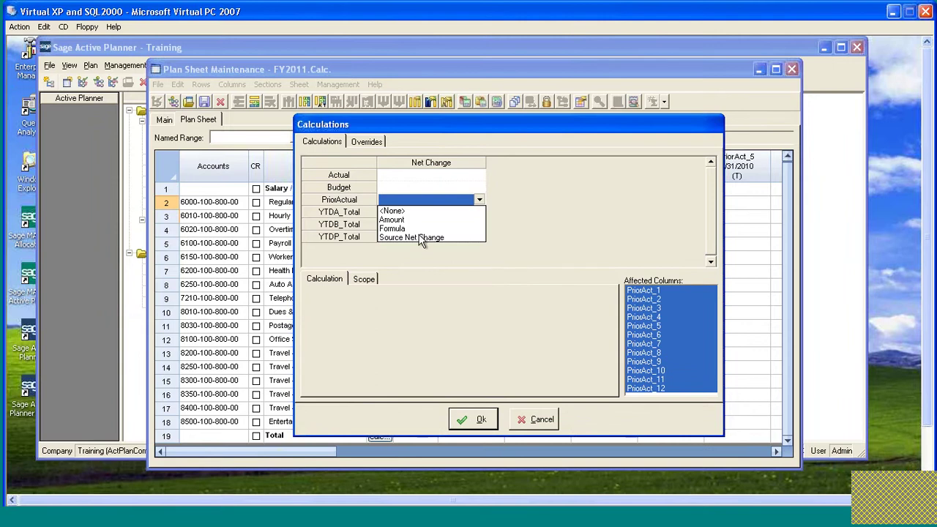
pyautogui.click(414, 229)
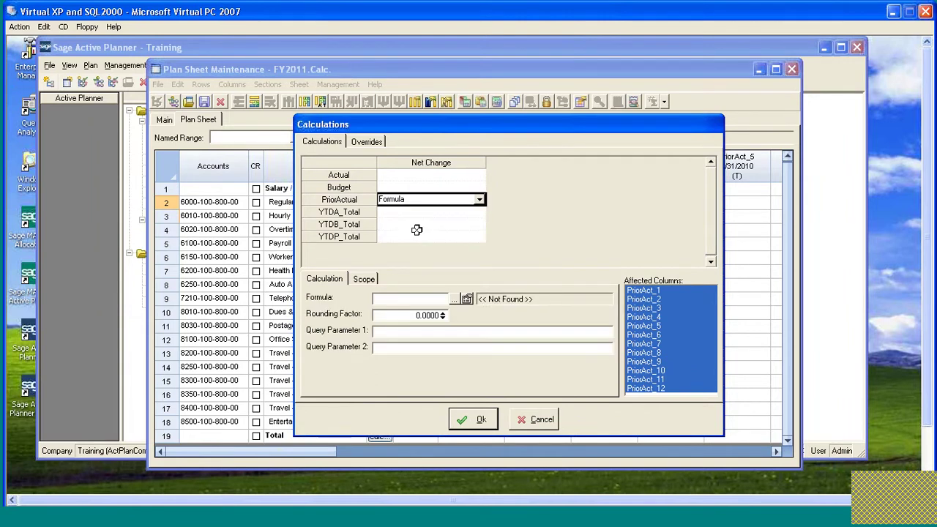
# Step: Start a new sheet formula with the key PlanSheet_Acct and the description "Plan Sheet Lookup based on Acct"
pyautogui.click(466, 300)
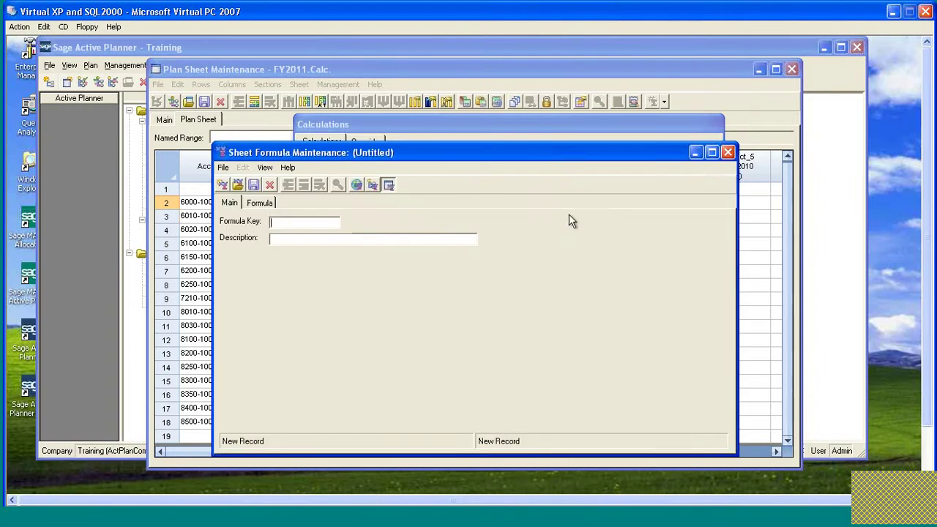
pyautogui.moveTo(556, 152); pyautogui.dragTo(573, 140)
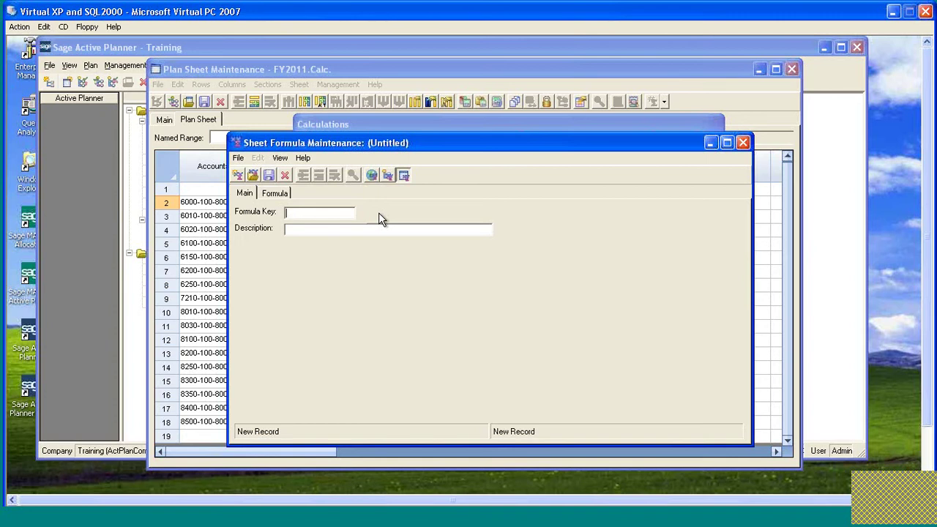
pyautogui.write('PL')
pyautogui.press('BackSpace')
pyautogui.write('lanSHeet')
pyautogui.press('BackSpace')
pyautogui.press('BackSpace')
pyautogui.press('BackSpace')
pyautogui.press('BackSpace')
pyautogui.write('heet_Acct')
pyautogui.press('Tab')
pyautogui.write('Plan Sheet Lookup b')
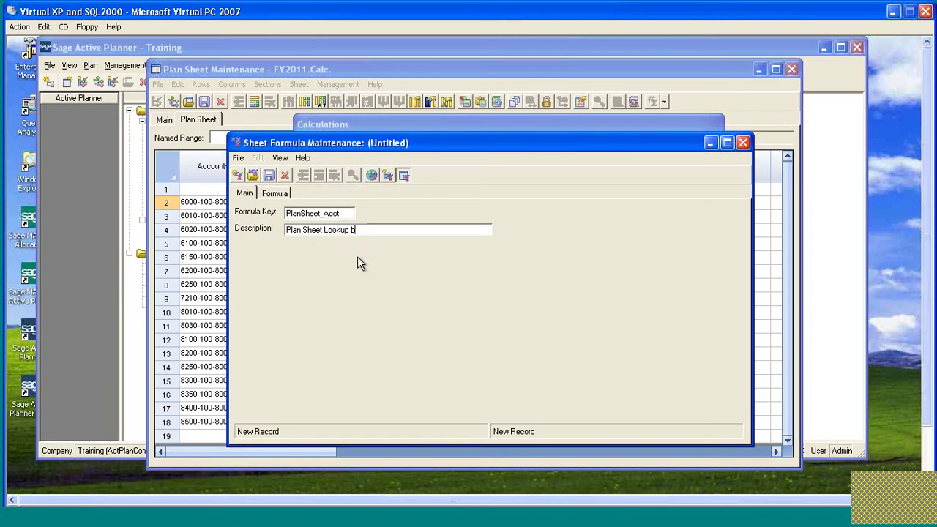
pyautogui.write('ased on Acct')
# Step: Set the type of the first formula line to PS-Acct. #
pyautogui.click(275, 192)
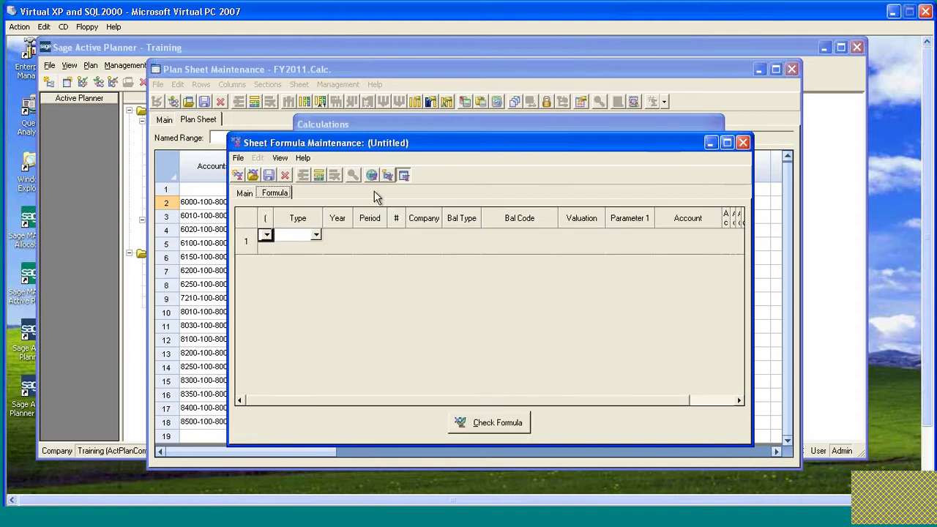
pyautogui.click(315, 236)
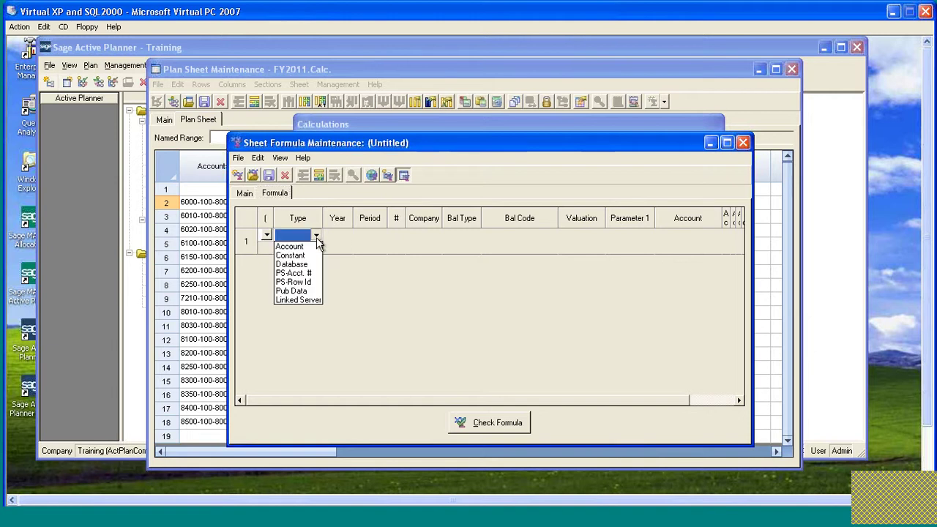
pyautogui.click(297, 273)
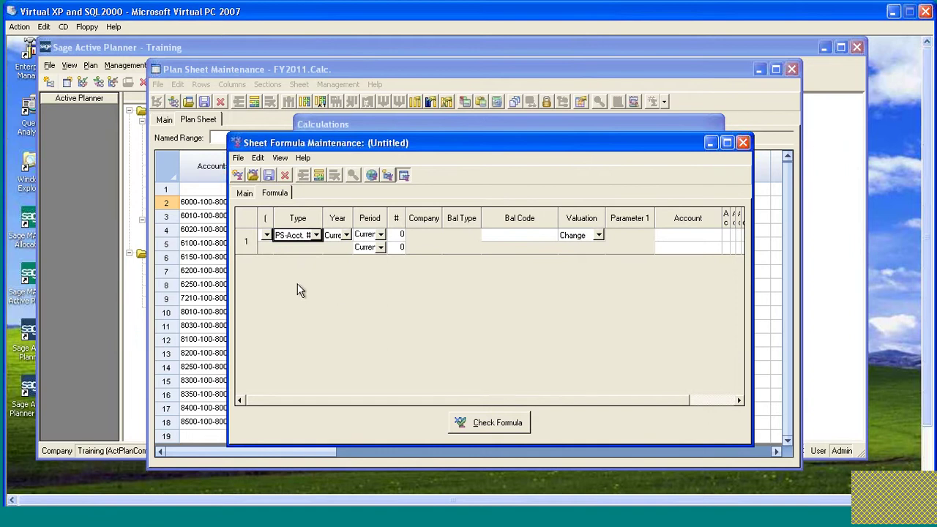
# Step: Look up the formula line's balance code with plan FY2011, sheet Dept_100_800 and group PriorActual
pyautogui.click(520, 235)
pyautogui.doubleClick(521, 236)
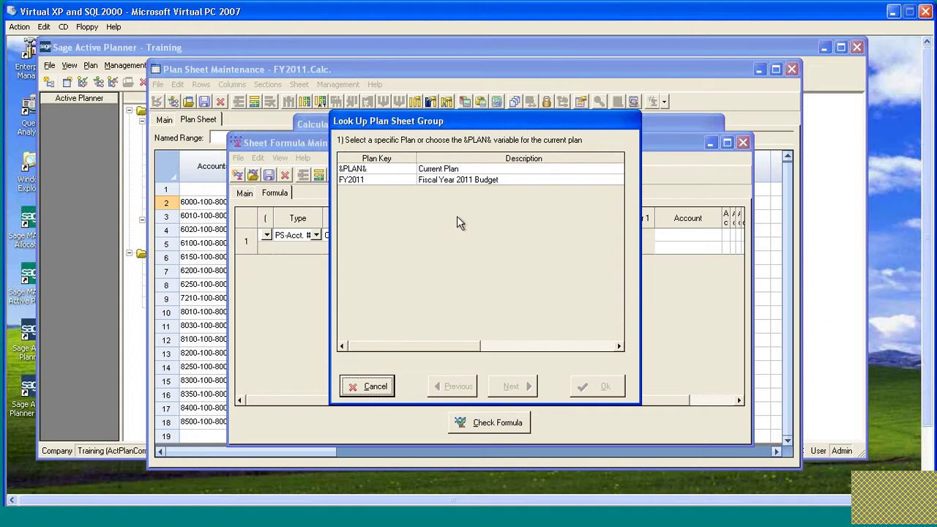
pyautogui.click(376, 182)
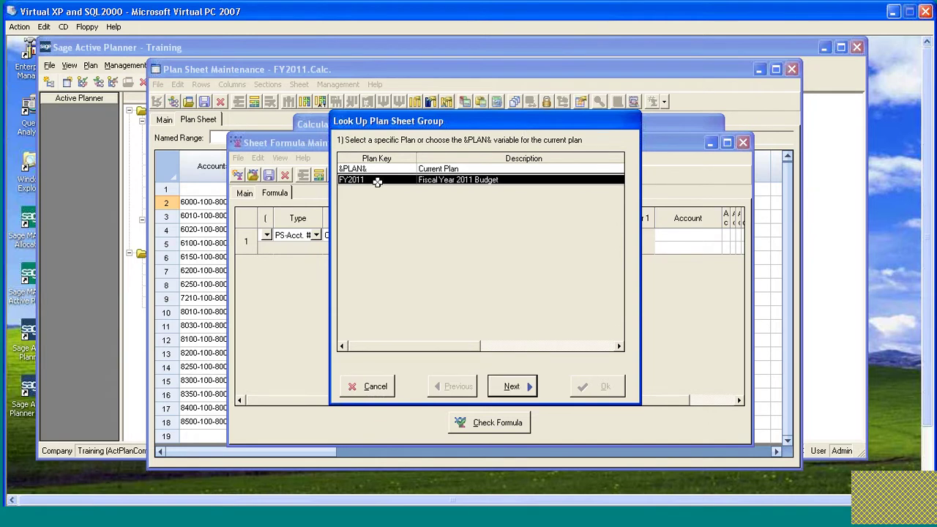
pyautogui.click(511, 387)
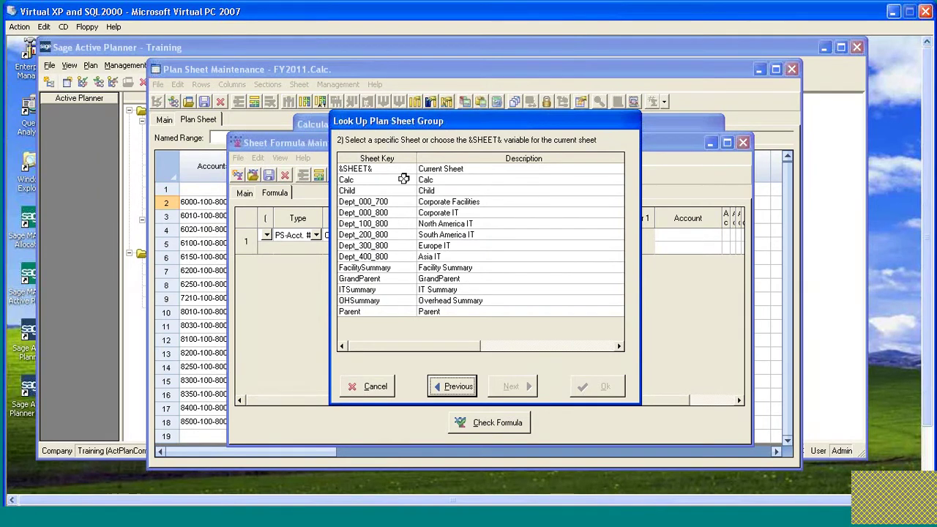
pyautogui.doubleClick(385, 224)
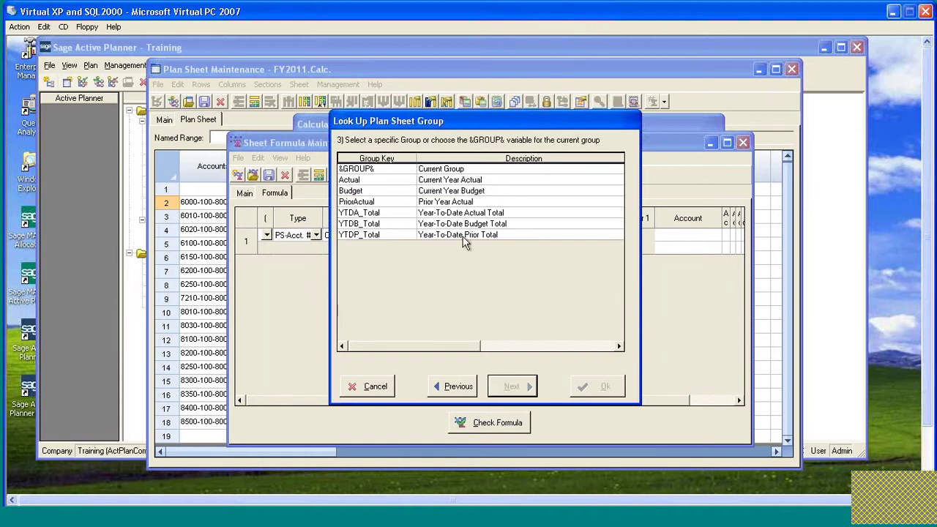
pyautogui.click(369, 202)
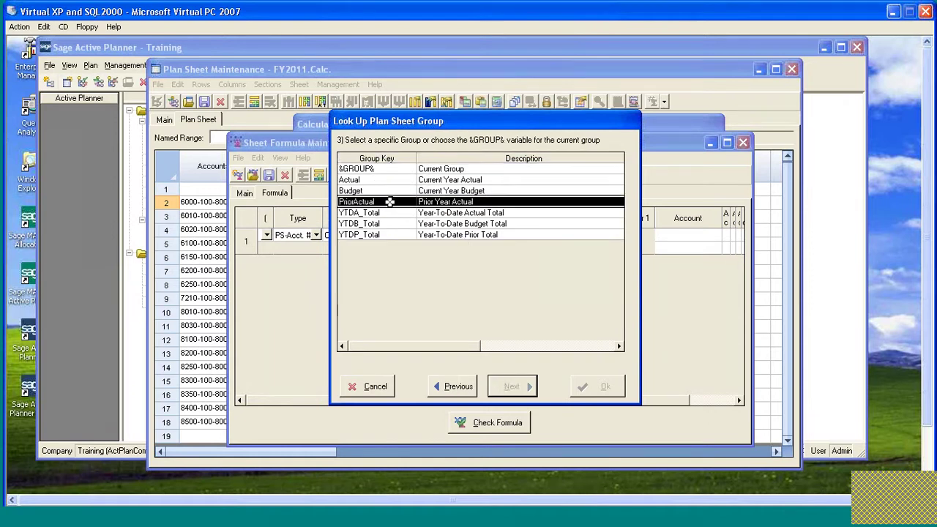
pyautogui.click(510, 387)
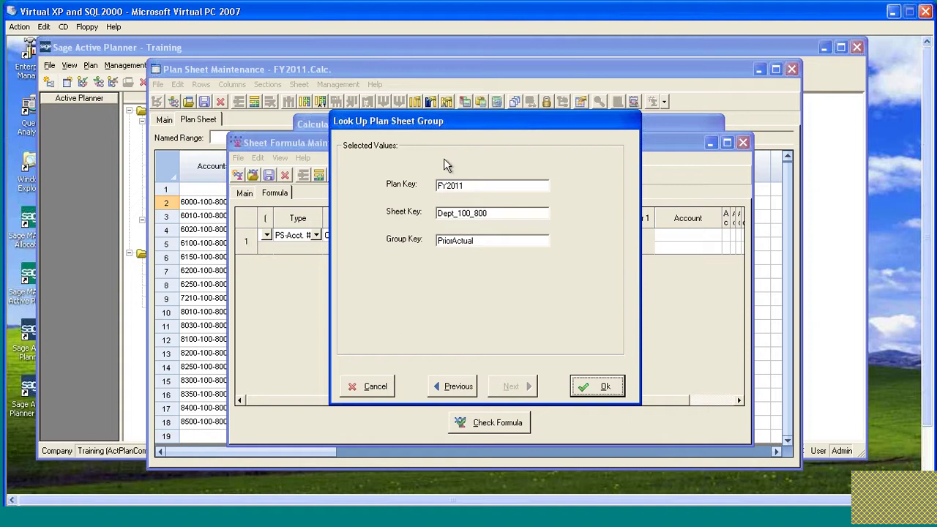
pyautogui.click(604, 390)
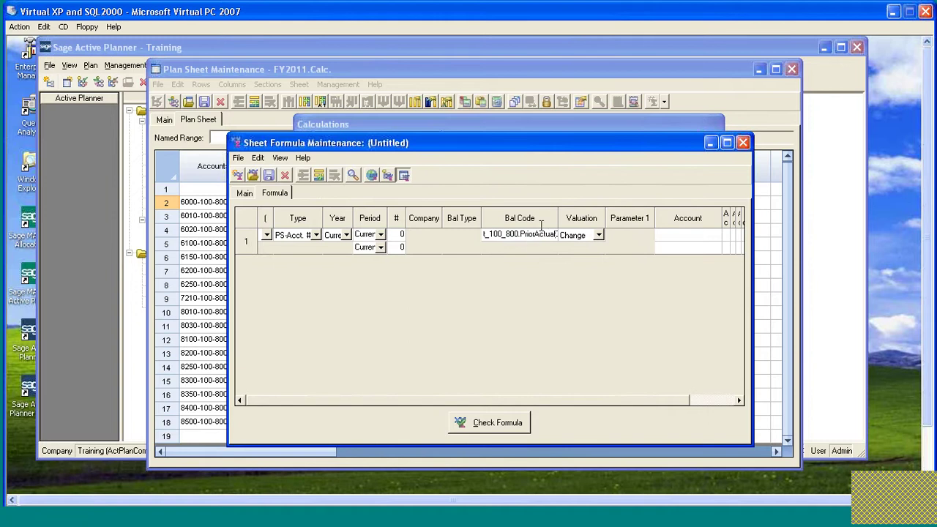
# Step: Enter the wildcard mask ????-???-???-?? as the formula line's account
pyautogui.moveTo(630, 402); pyautogui.dragTo(634, 401)
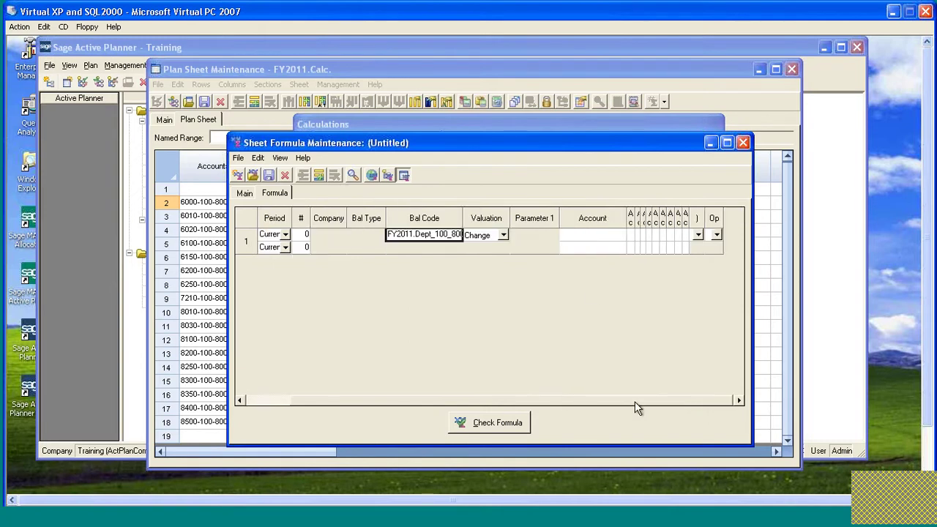
pyautogui.click(581, 234)
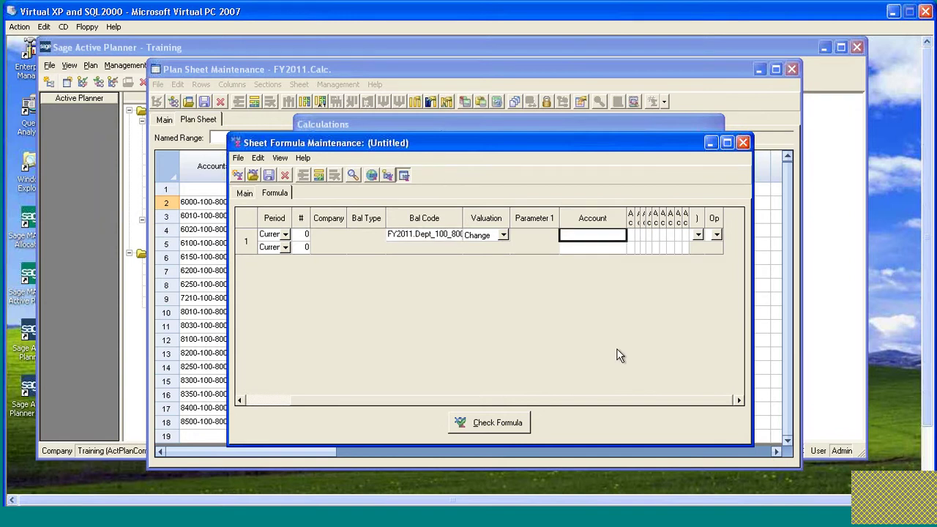
pyautogui.press('F2')
pyautogui.write('6000-')
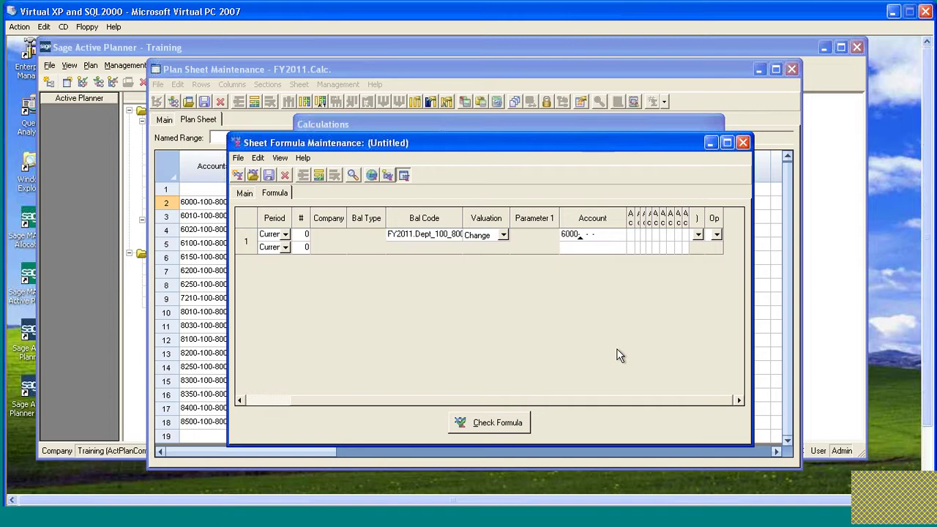
pyautogui.write('100')
pyautogui.press('BackSpace')
pyautogui.press('BackSpace')
pyautogui.press('BackSpace')
pyautogui.press('BackSpace')
pyautogui.press('BackSpace')
pyautogui.press('BackSpace')
pyautogui.press('BackSpace')
pyautogui.write('??????????')
pyautogui.press('Return')
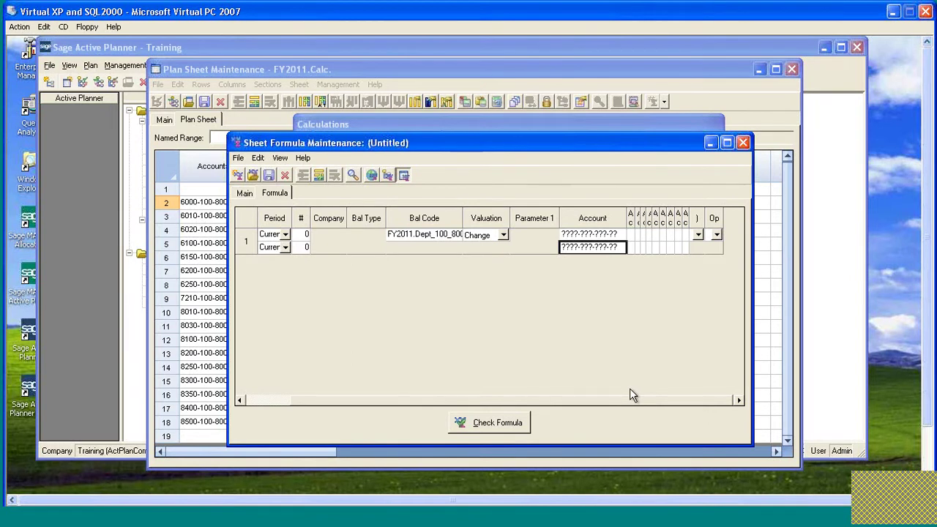
# Step: Save the PlanSheet_Acct sheet formula
pyautogui.moveTo(617, 141); pyautogui.dragTo(650, 134)
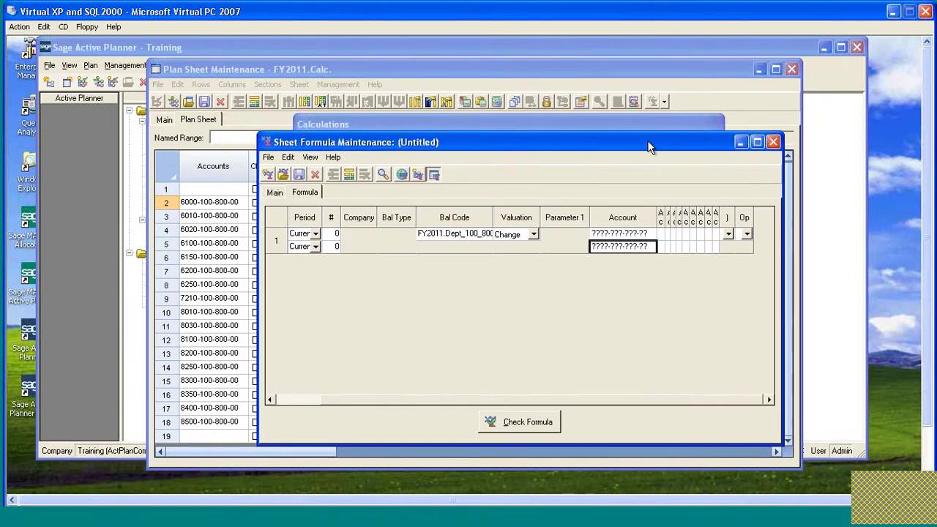
pyautogui.click(278, 187)
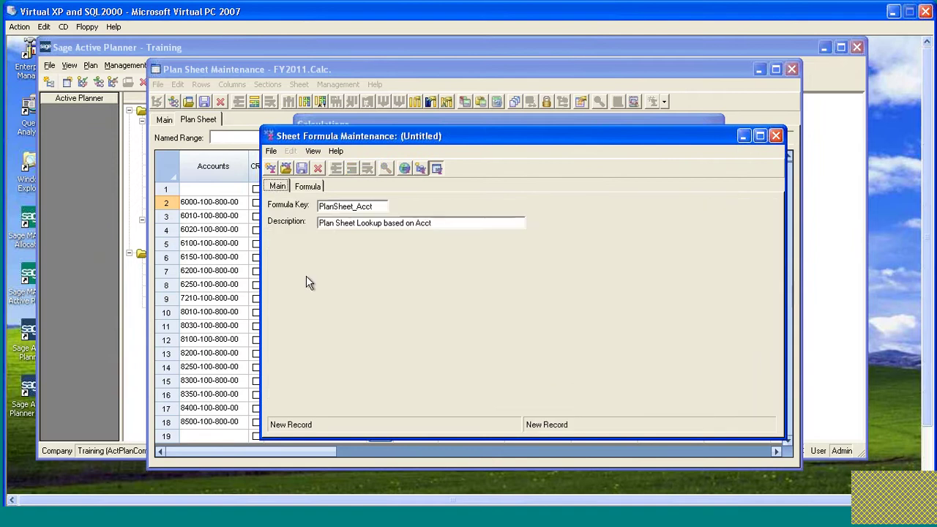
pyautogui.click(301, 169)
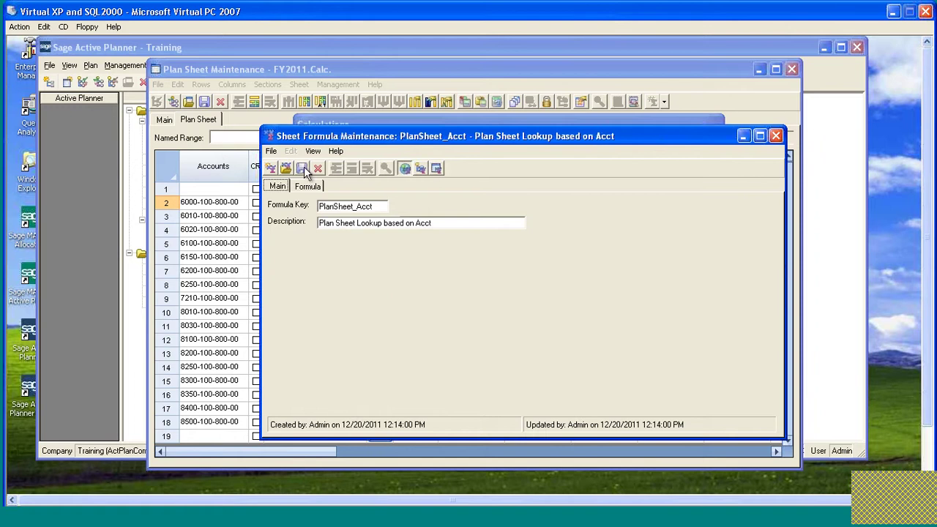
pyautogui.click(437, 170)
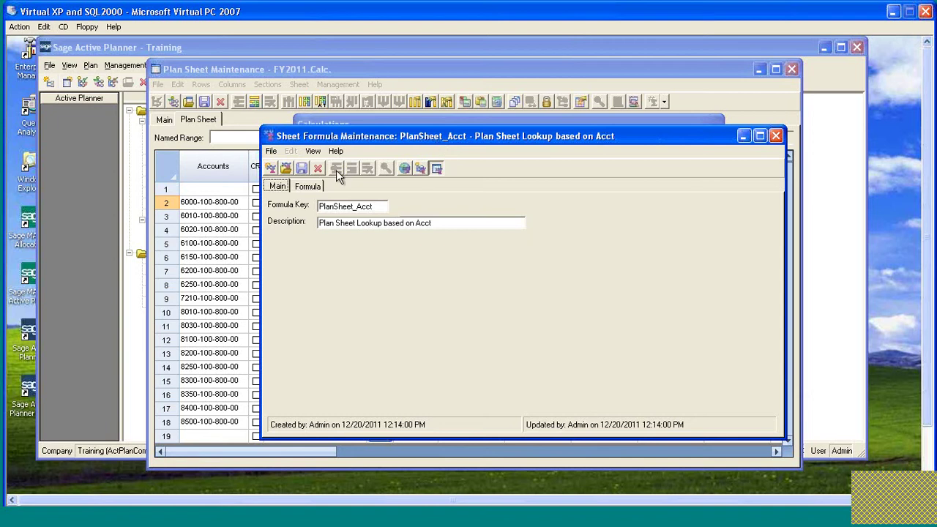
# Step: Save the PlanSheet_Acct sheet formula as a global formula
pyautogui.click(318, 168)
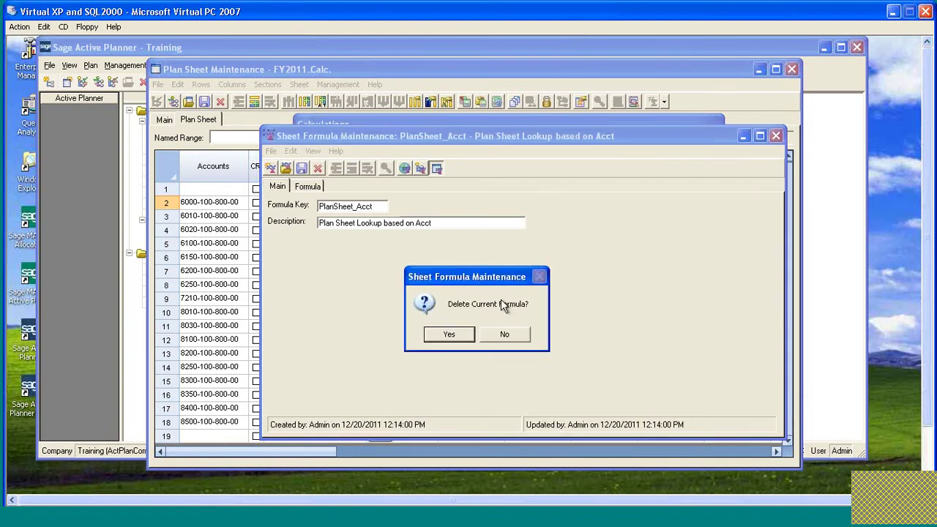
pyautogui.click(449, 335)
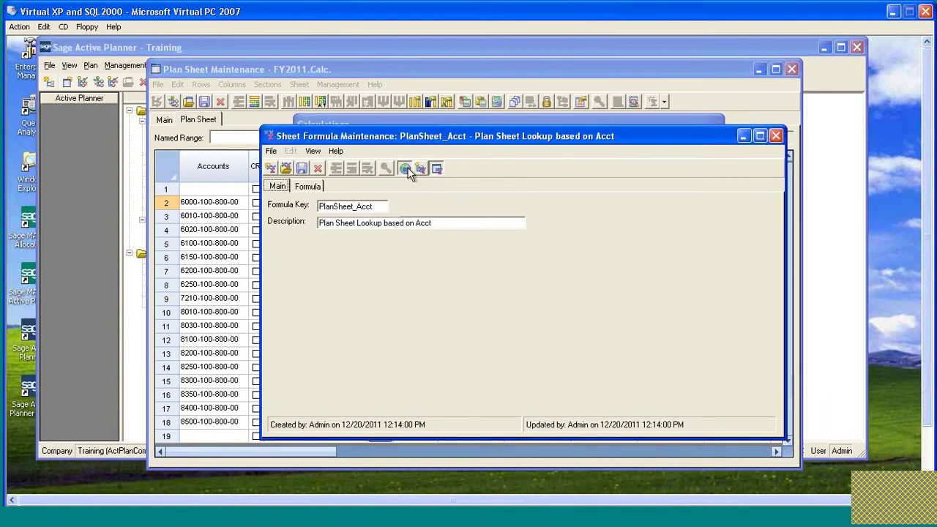
pyautogui.click(302, 169)
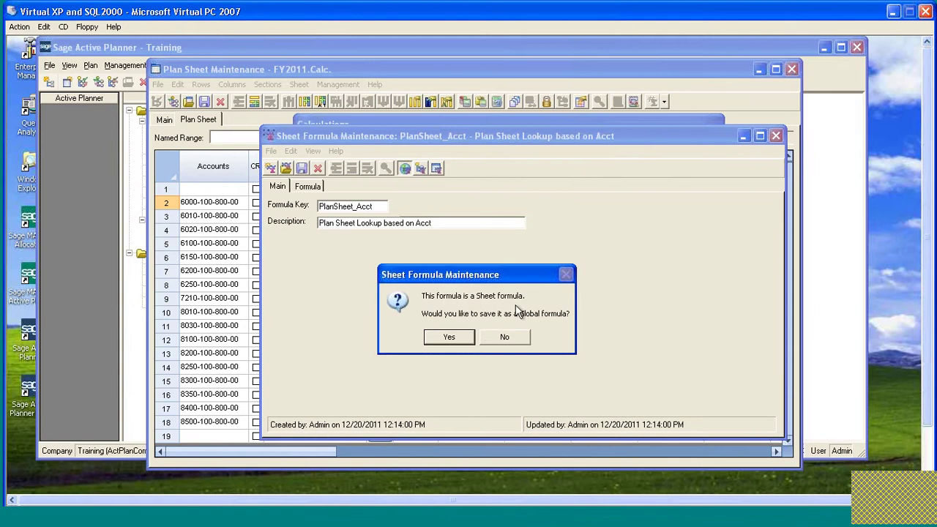
pyautogui.click(452, 338)
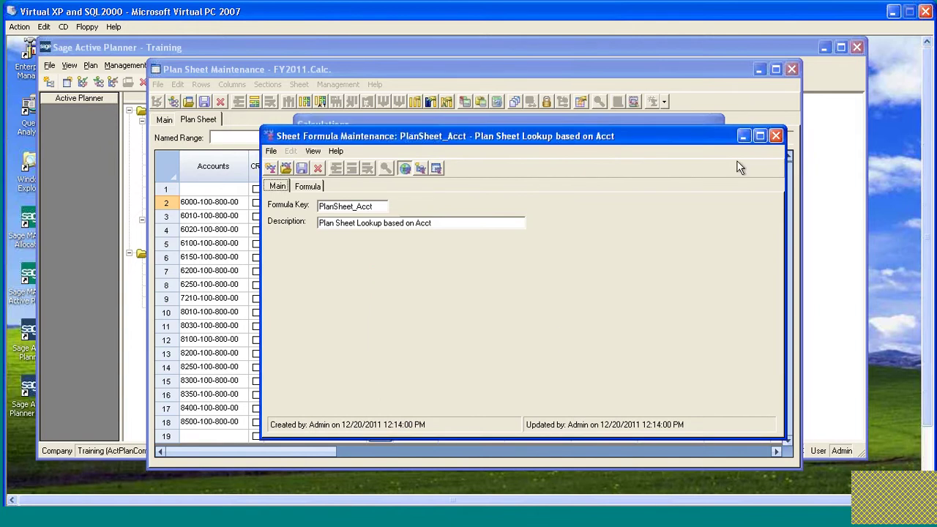
# Step: Apply the PlanSheet_Acct formula to the Regular Salaries row's PriorActual group and accept the calculations
pyautogui.click(775, 136)
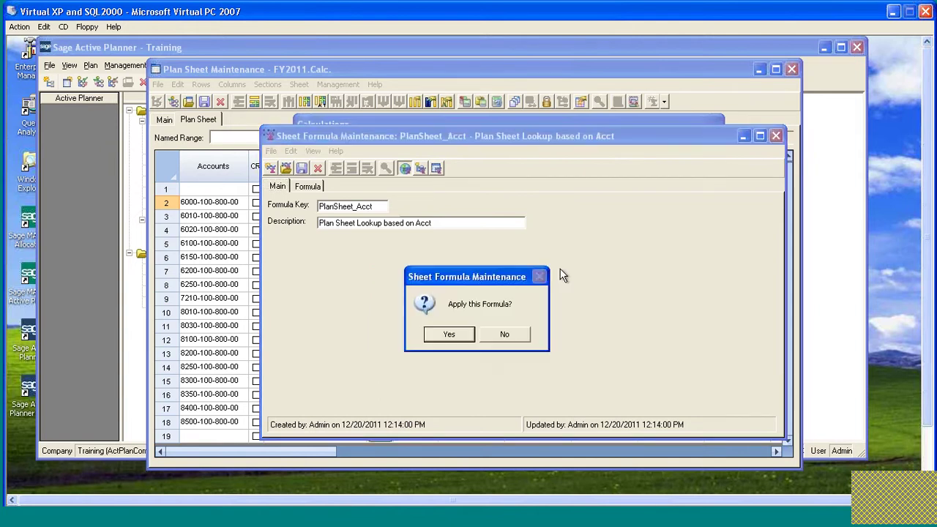
pyautogui.click(450, 335)
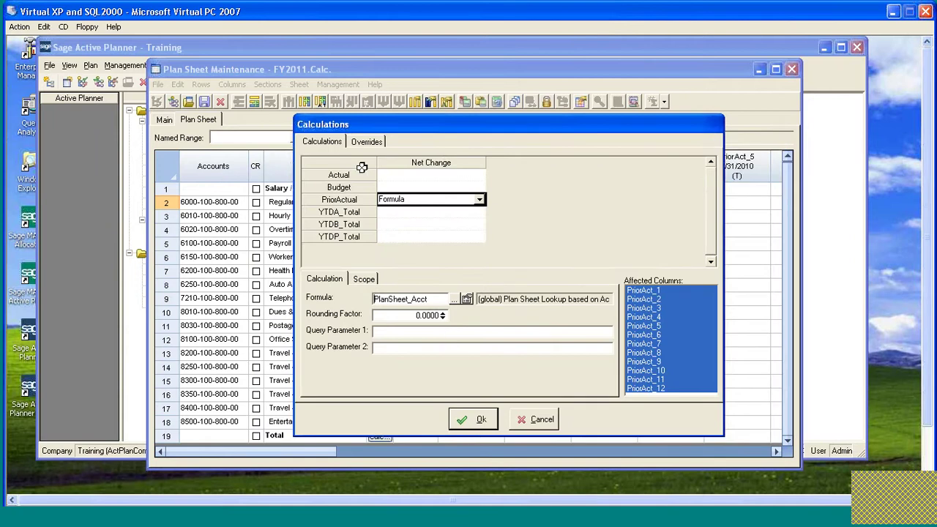
pyautogui.click(476, 418)
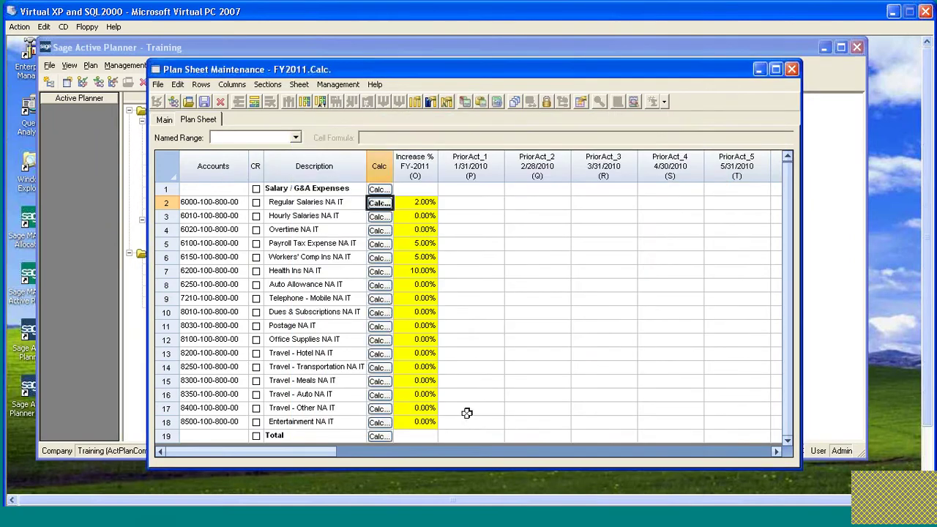
# Step: Refresh the calculations for the Regular Salaries row across PriorAct_1 to PriorAct_3
pyautogui.moveTo(481, 205); pyautogui.dragTo(583, 202)
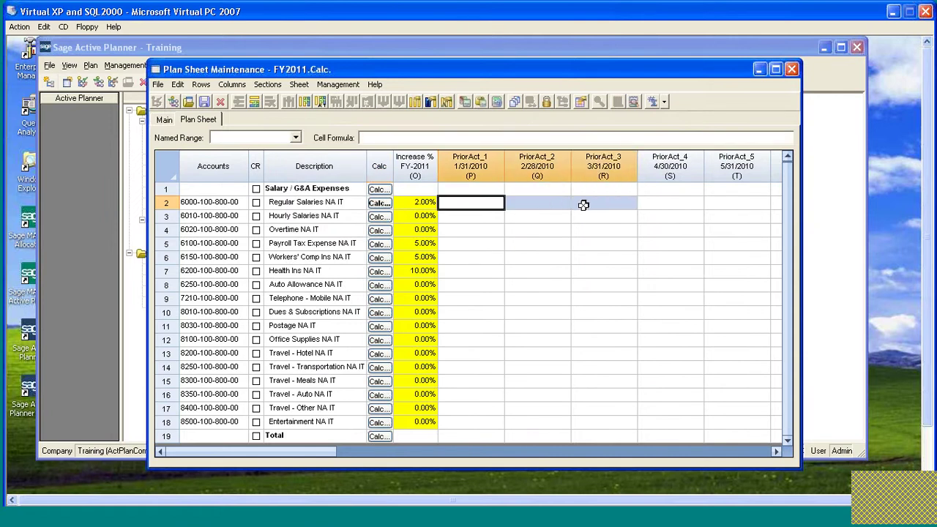
pyautogui.click(497, 101)
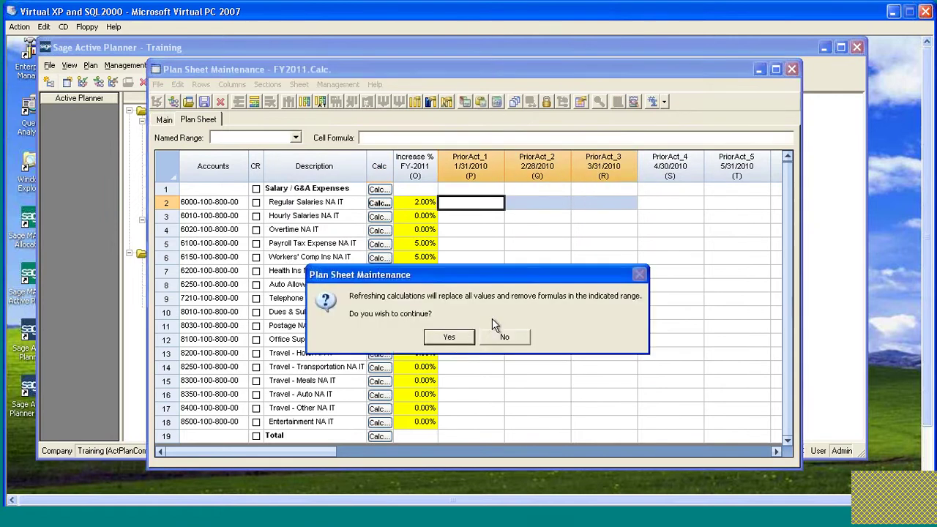
pyautogui.click(449, 338)
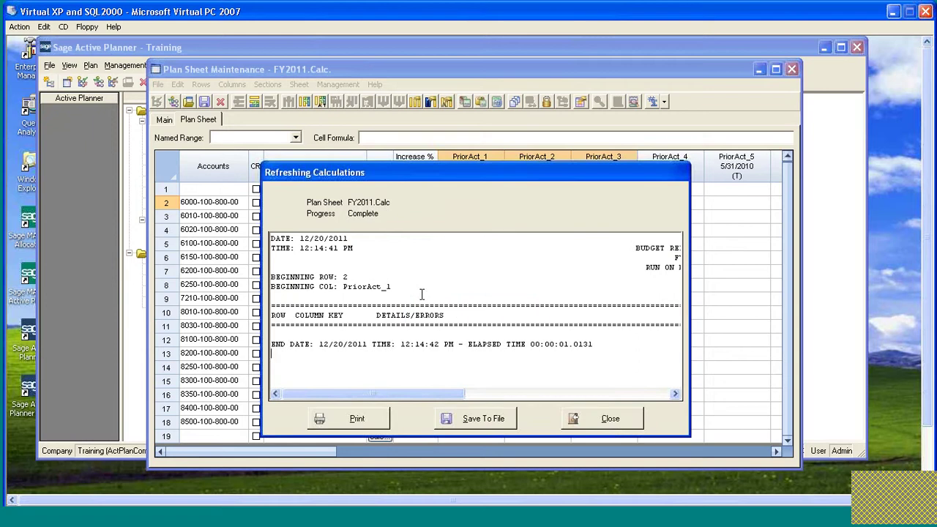
pyautogui.click(613, 419)
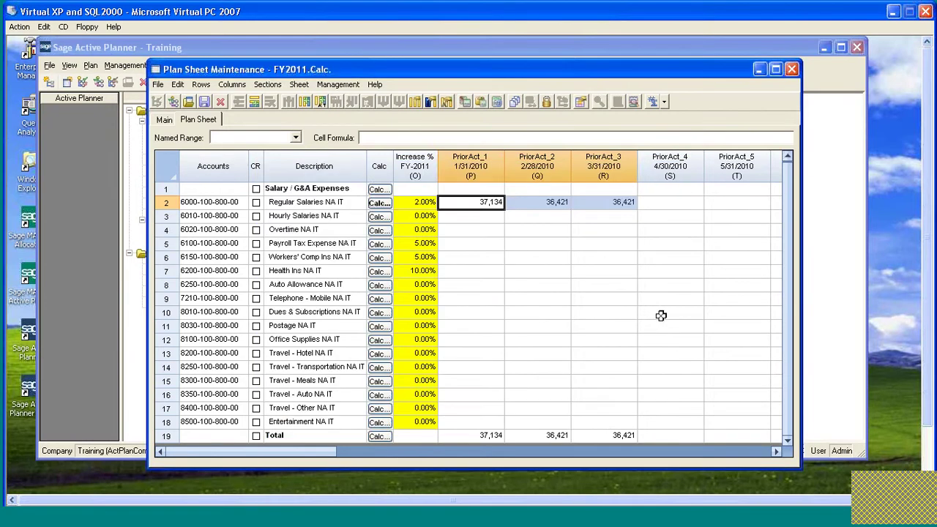
# Step: Check the Regular Salaries amounts in PriorAct_1 through PriorAct_3
pyautogui.click(541, 205)
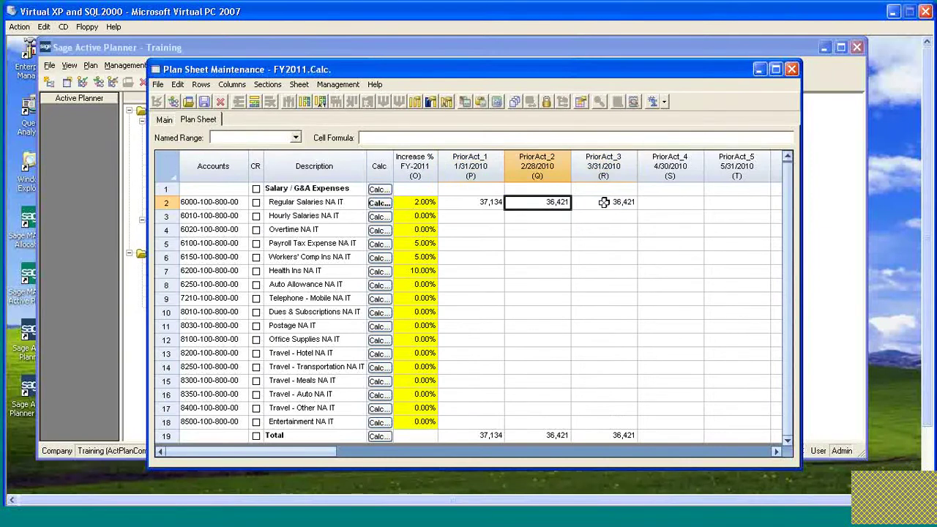
pyautogui.click(604, 202)
pyautogui.click(475, 203)
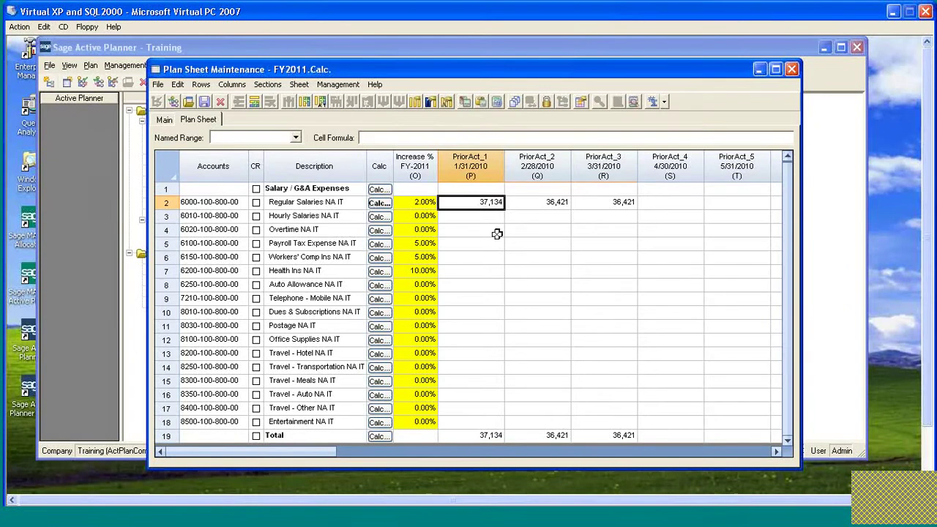
# Step: Set the Regular Salaries row's YTDP_Total calculation to Formula using the global formula PlanSheet_Acct
pyautogui.click(386, 205)
pyautogui.click(386, 205)
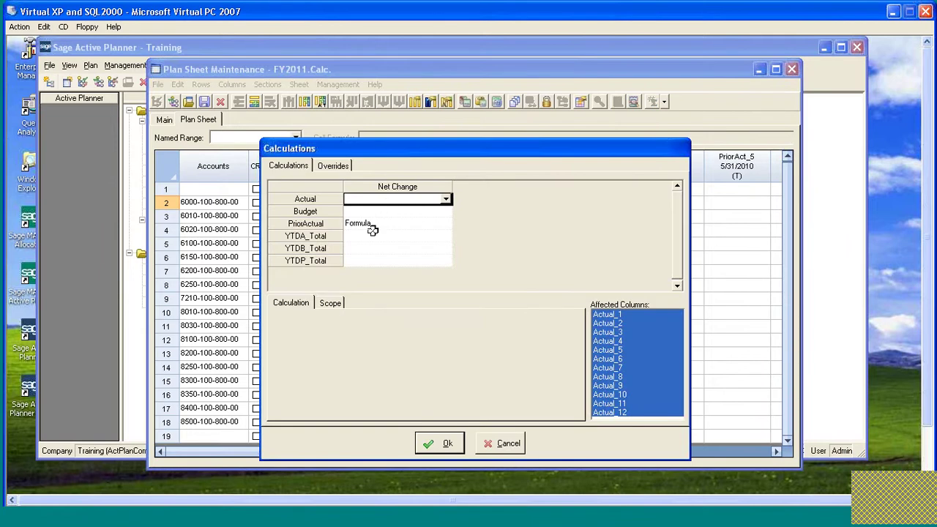
pyautogui.click(370, 224)
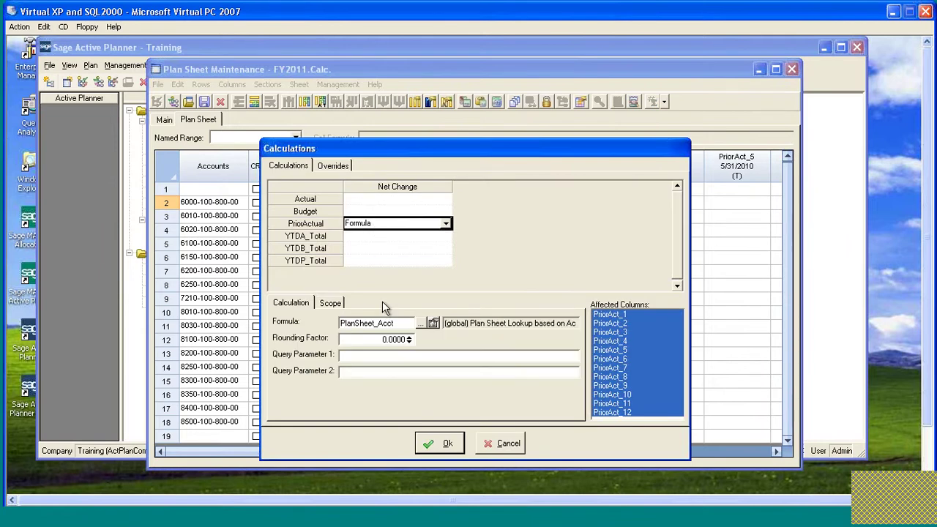
pyautogui.click(350, 262)
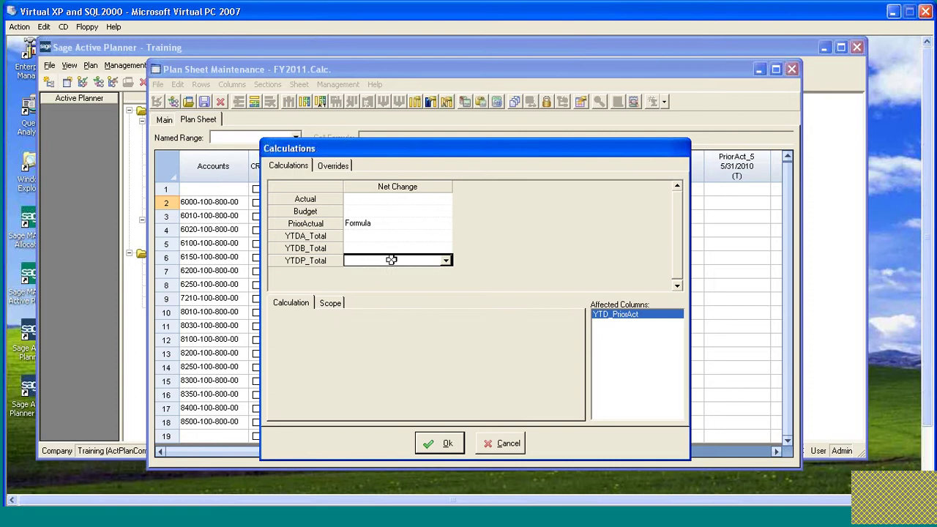
pyautogui.click(446, 261)
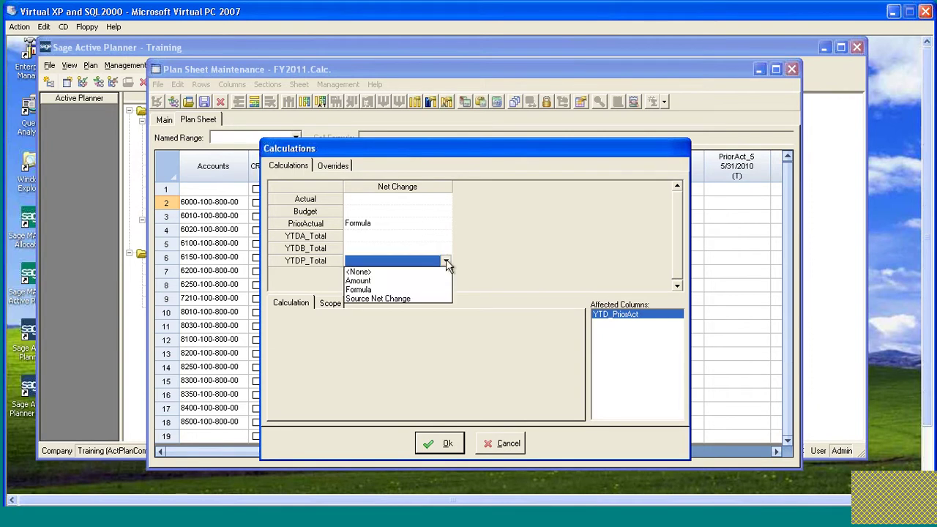
pyautogui.click(379, 289)
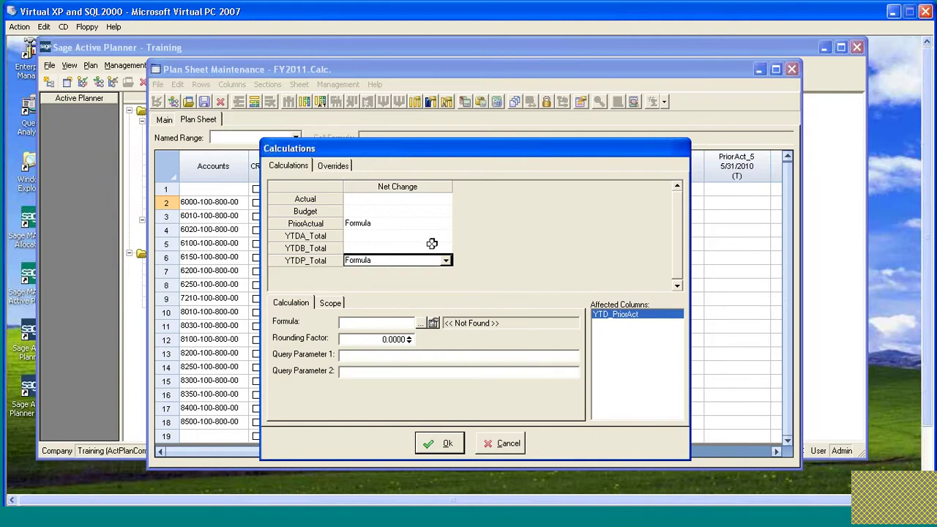
pyautogui.click(420, 323)
pyautogui.click(343, 228)
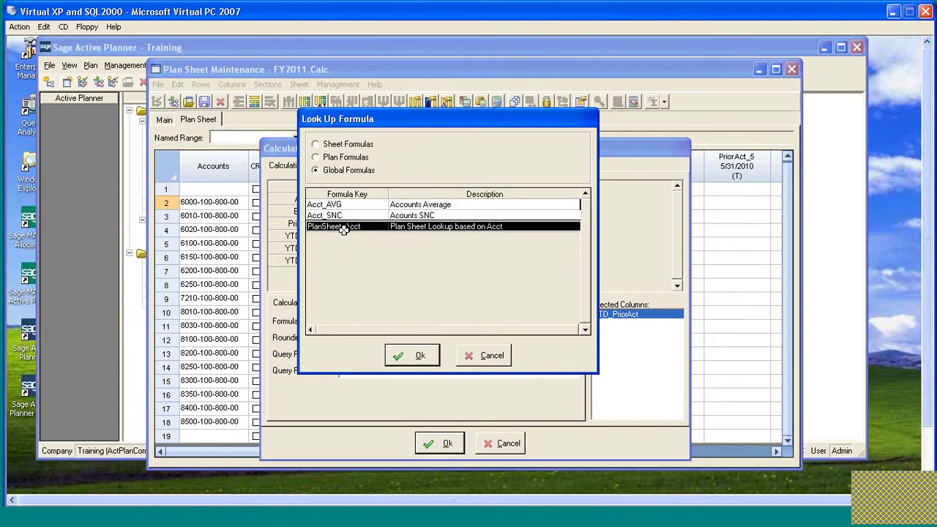
pyautogui.click(420, 355)
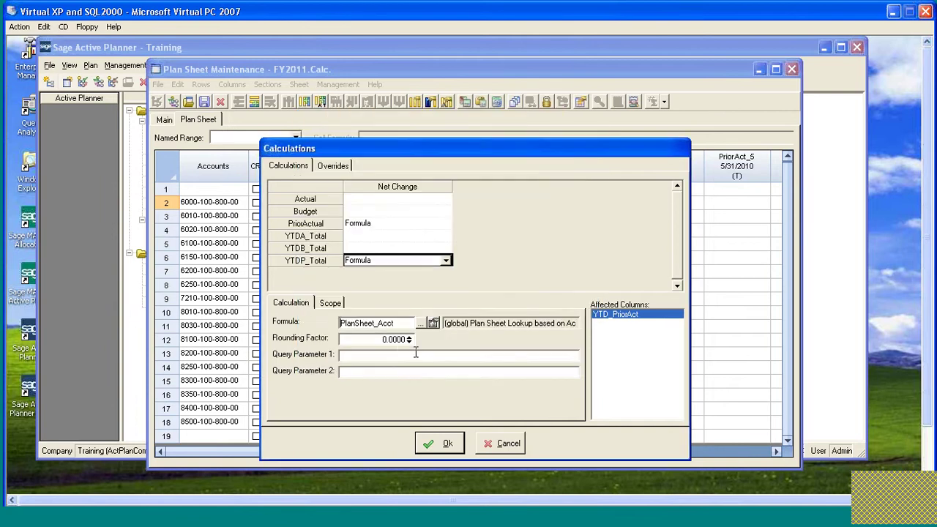
pyautogui.click(430, 443)
# Step: Clear the sum formula from the Regular Salaries row's YTD_PriorAct cell
pyautogui.moveTo(292, 452); pyautogui.dragTo(529, 457)
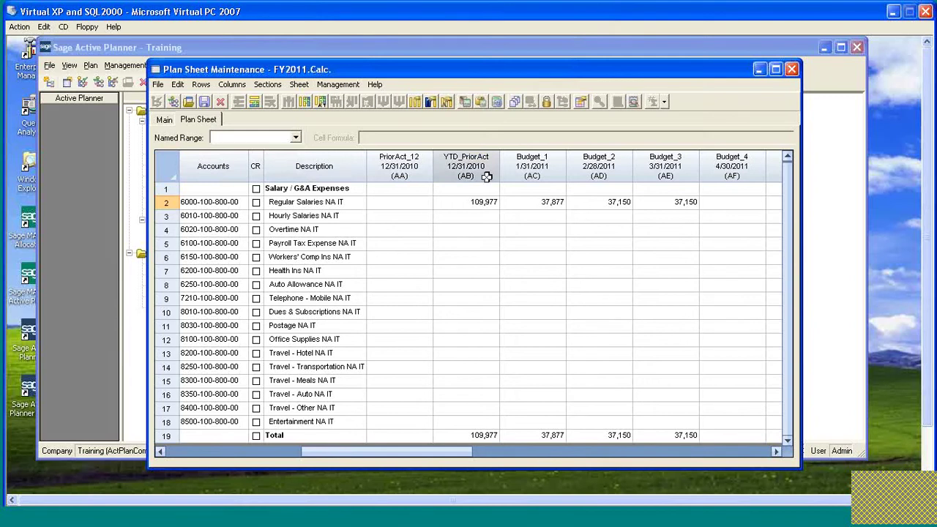
pyautogui.click(481, 202)
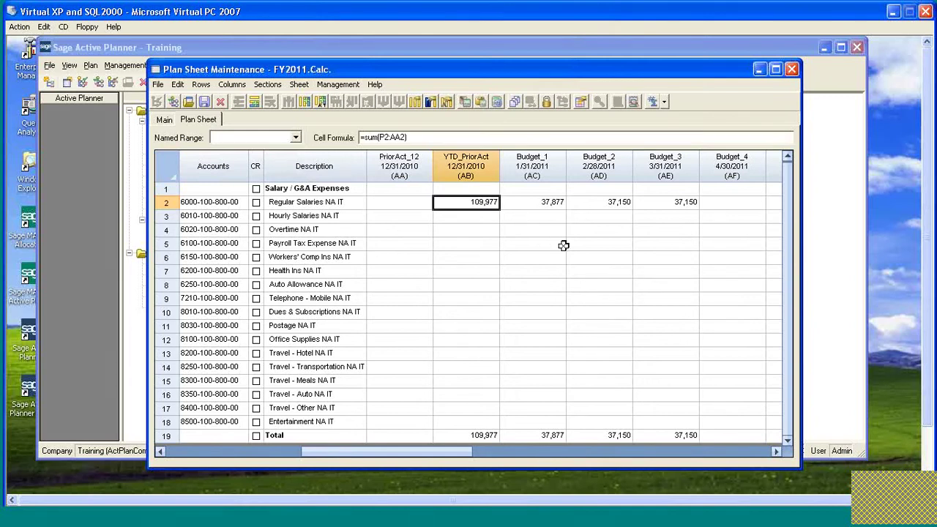
pyautogui.press('Delete')
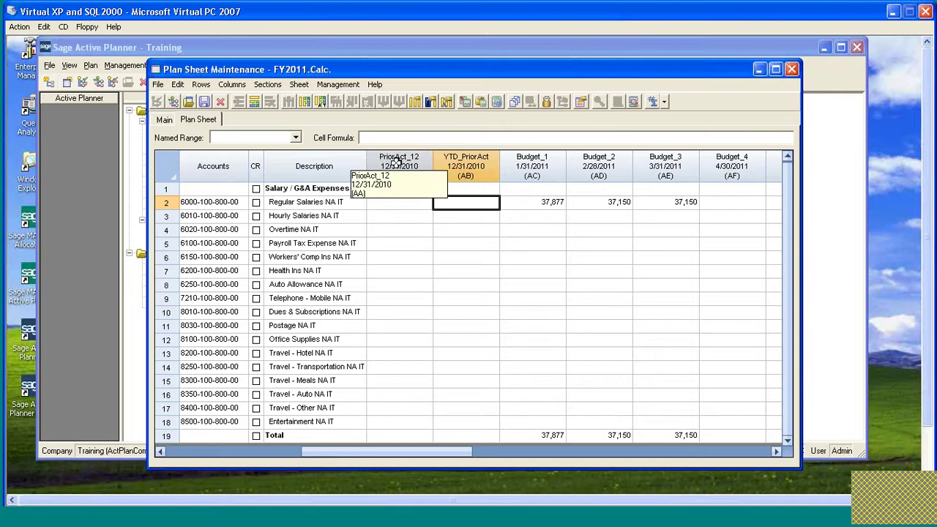
# Step: Review the YTD_PriorAct column's group key and date range in the Column Manager
pyautogui.click(475, 169)
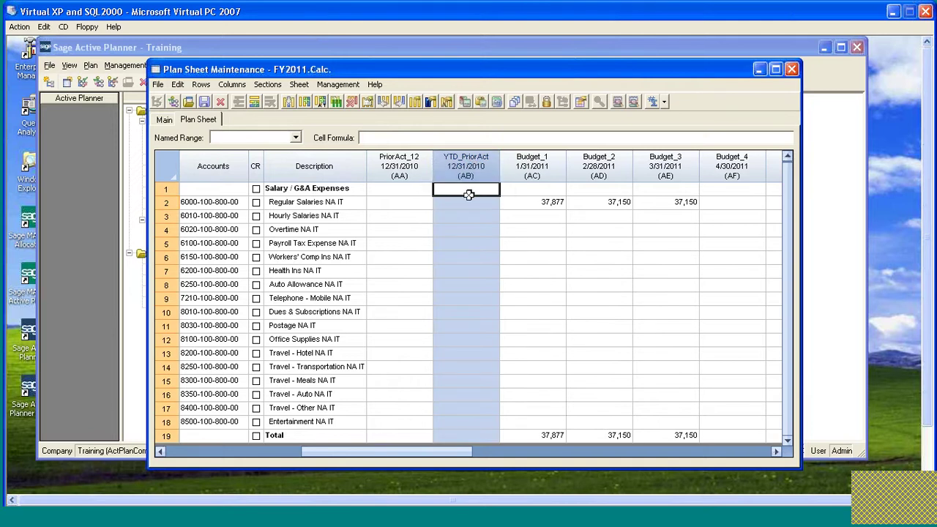
pyautogui.click(466, 202)
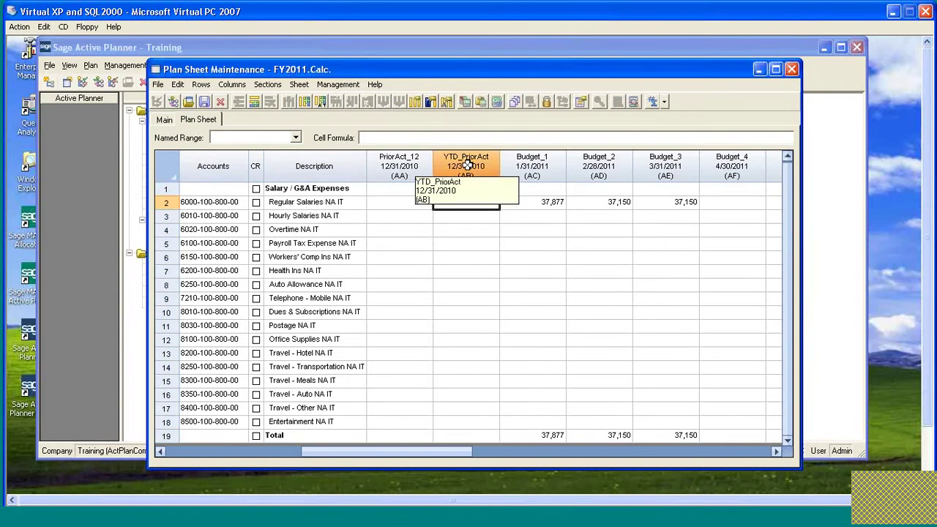
pyautogui.click(415, 102)
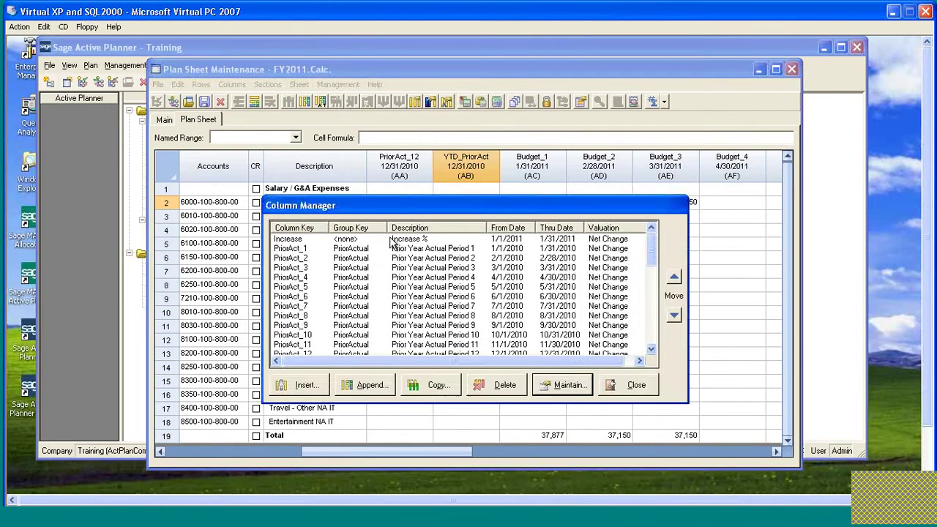
pyautogui.scroll(-3, 443, 351)
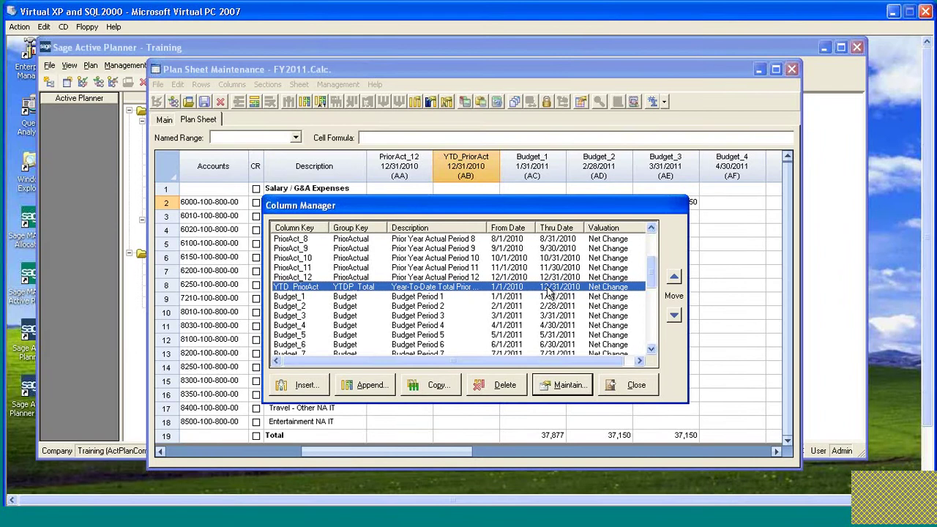
pyautogui.click(636, 393)
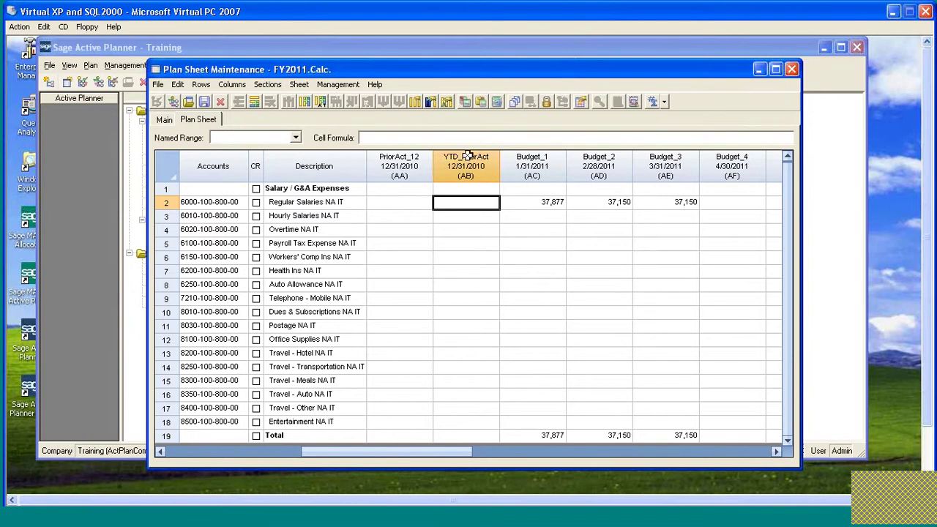
# Step: Refresh the calculation of the Regular Salaries row's YTD_PriorAct cell
pyautogui.click(496, 102)
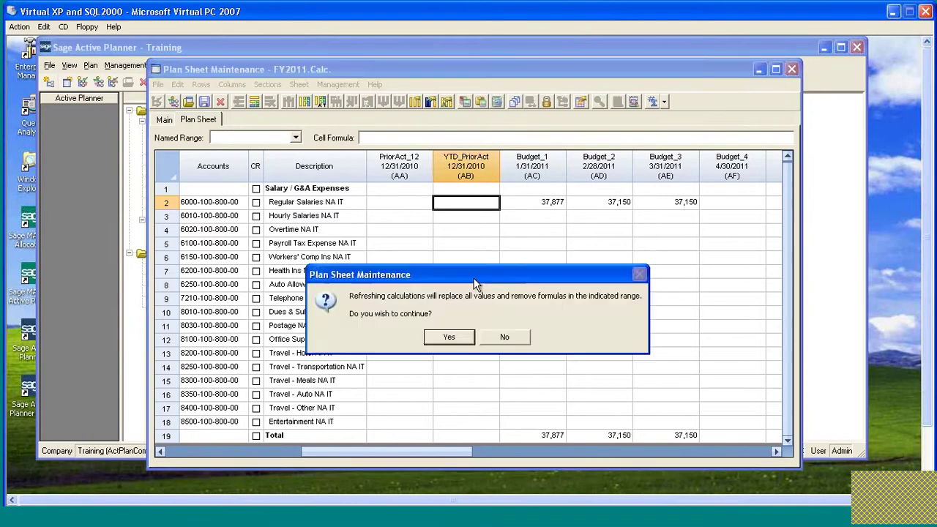
pyautogui.click(449, 336)
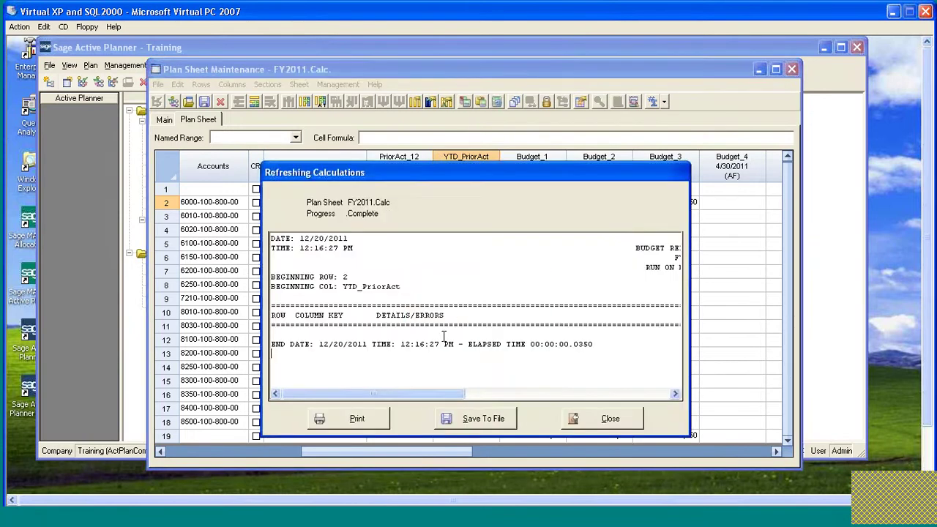
pyautogui.click(607, 418)
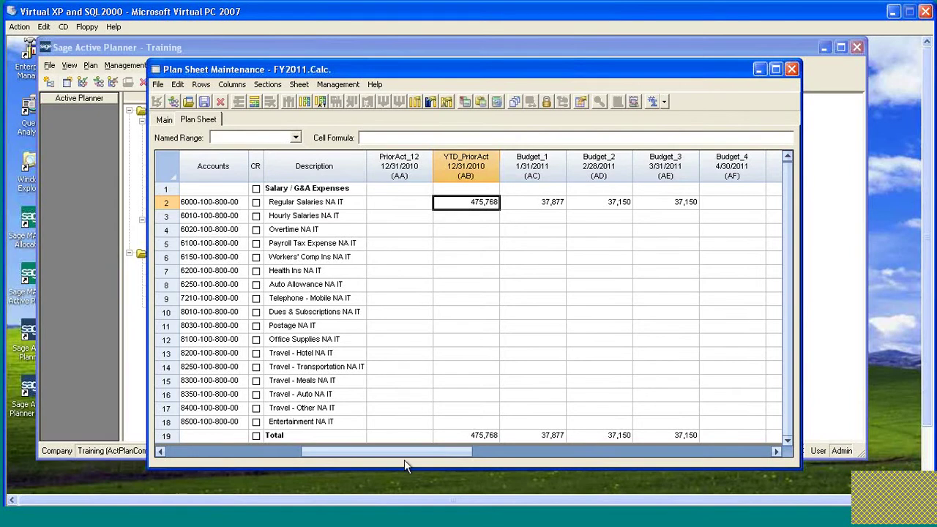
# Step: Set the Regular Salaries row's Actual calculation to Formula, reusing the global formula PlanSheet_Acct from its PriorActual calculation
pyautogui.moveTo(404, 459); pyautogui.dragTo(325, 453)
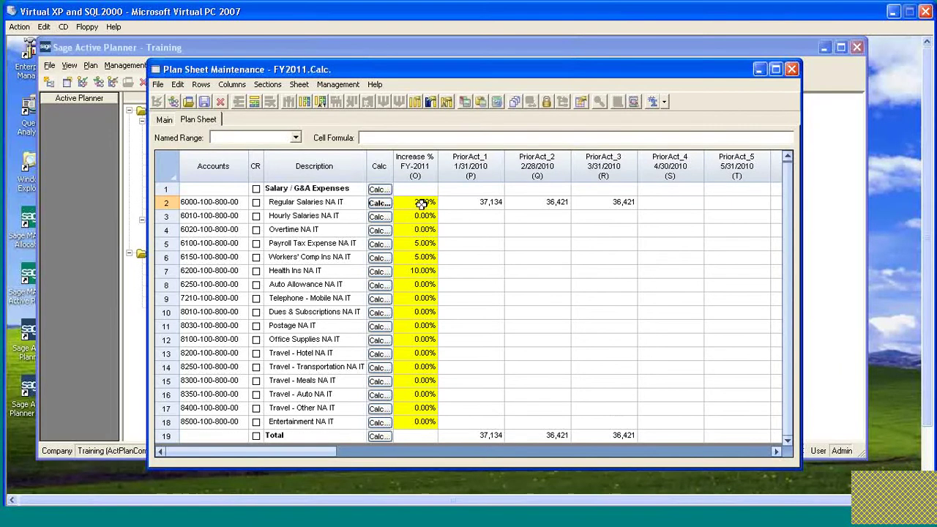
pyautogui.click(386, 207)
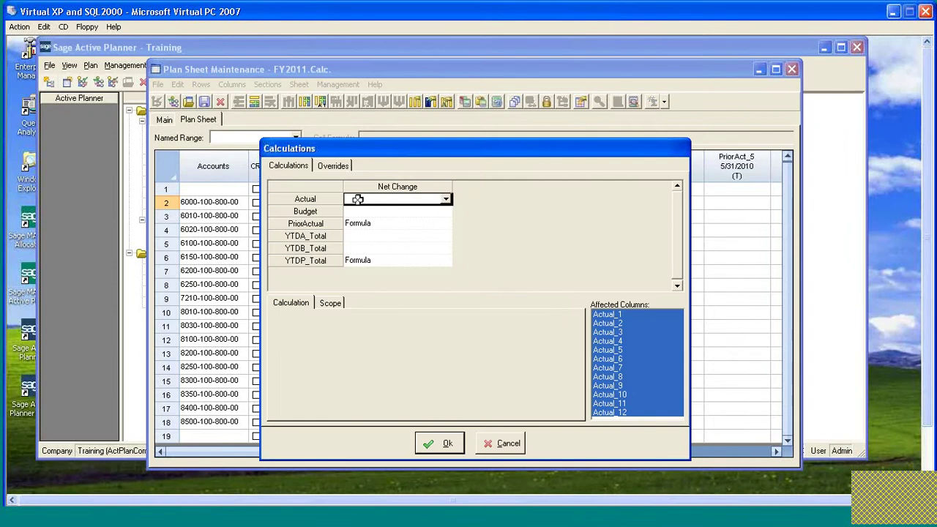
pyautogui.click(359, 223)
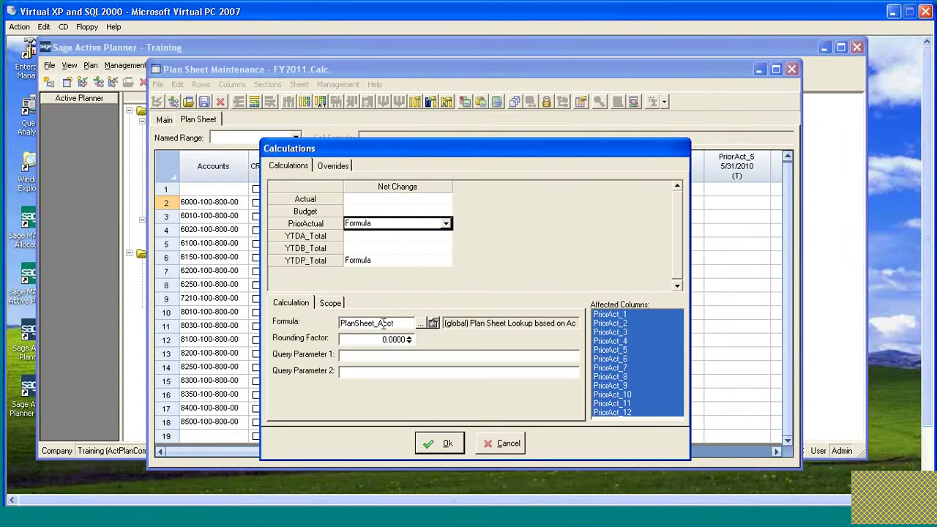
pyautogui.moveTo(400, 322); pyautogui.dragTo(311, 320)
pyautogui.hotkey('ctrl', 'c')
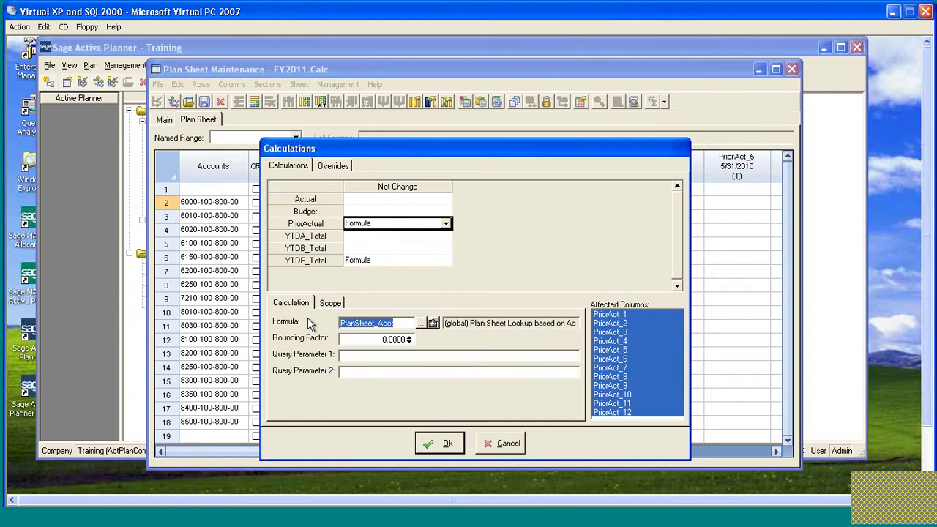
pyautogui.click(443, 199)
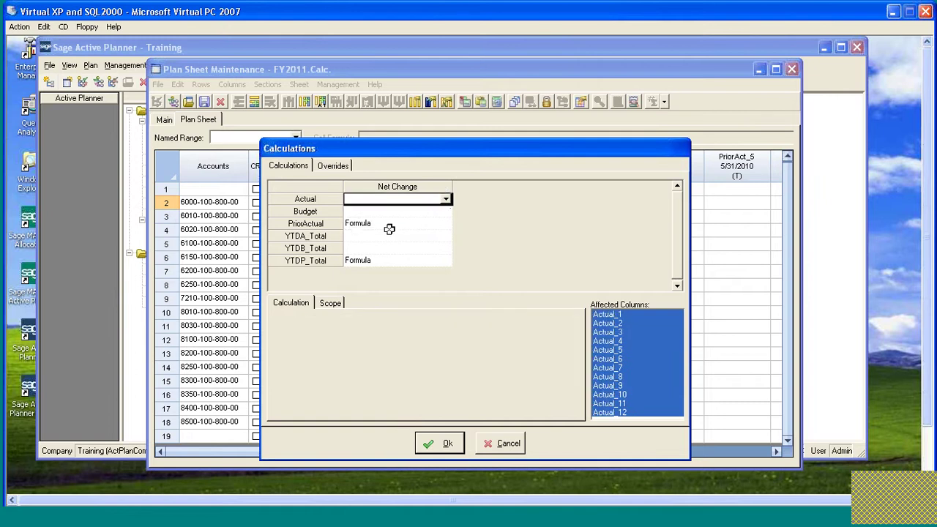
pyautogui.click(444, 199)
pyautogui.click(382, 228)
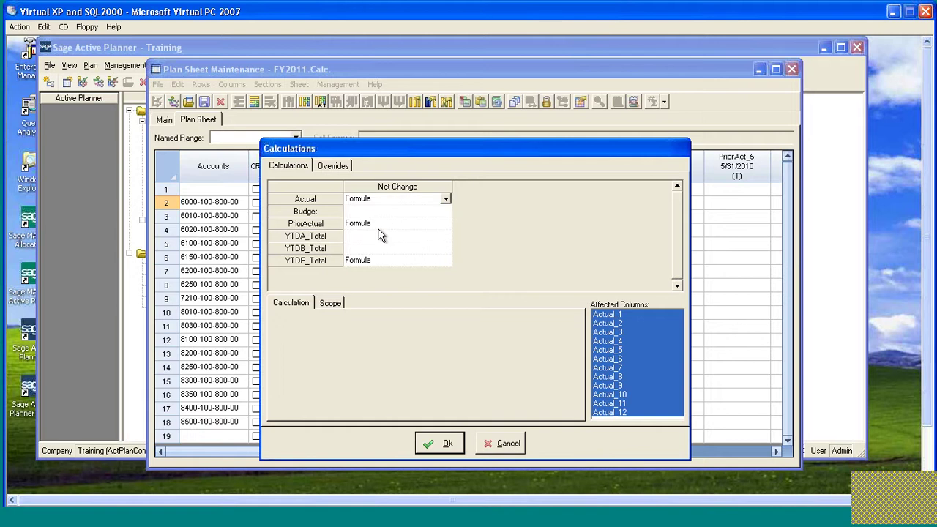
pyautogui.click(368, 323)
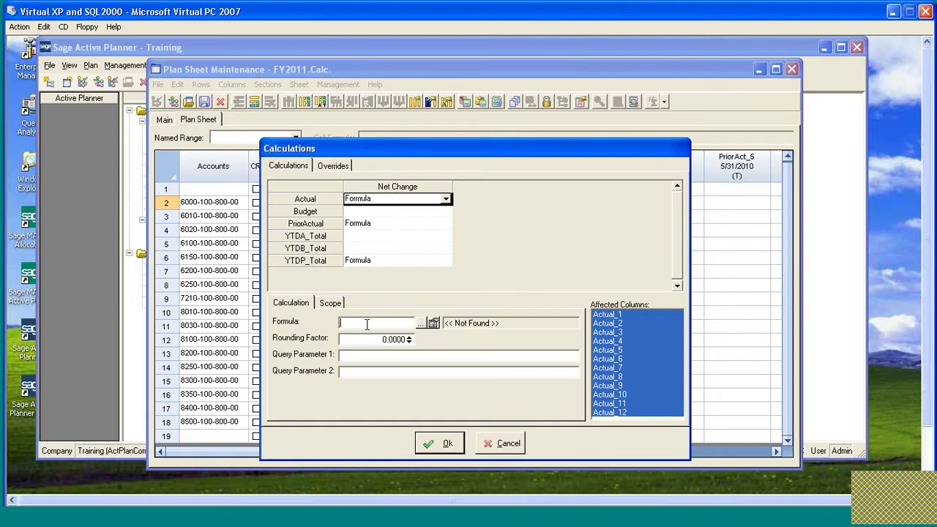
pyautogui.hotkey('ctrl', 'v')
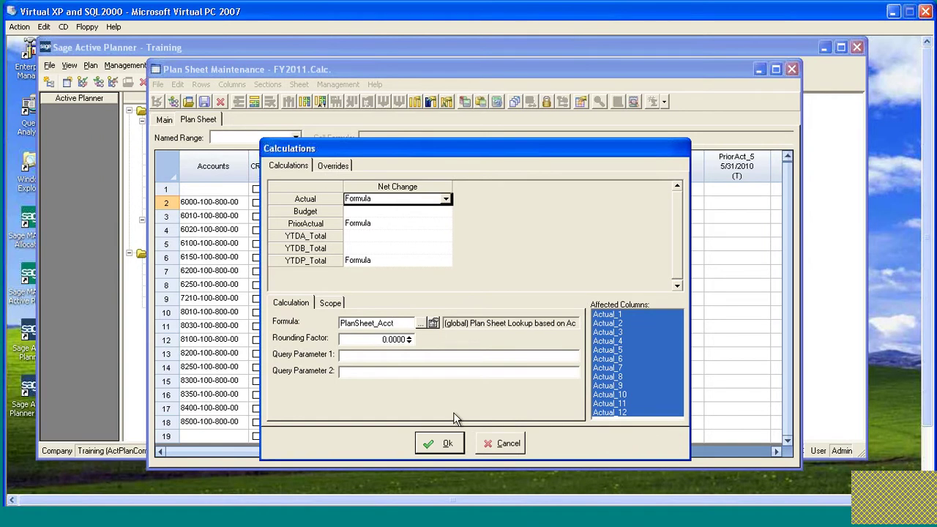
pyautogui.click(444, 443)
# Step: Try to refresh the calculation of the Regular Salaries row's Actual_1 cell and read the details in the refresh log
pyautogui.moveTo(326, 451); pyautogui.dragTo(682, 443)
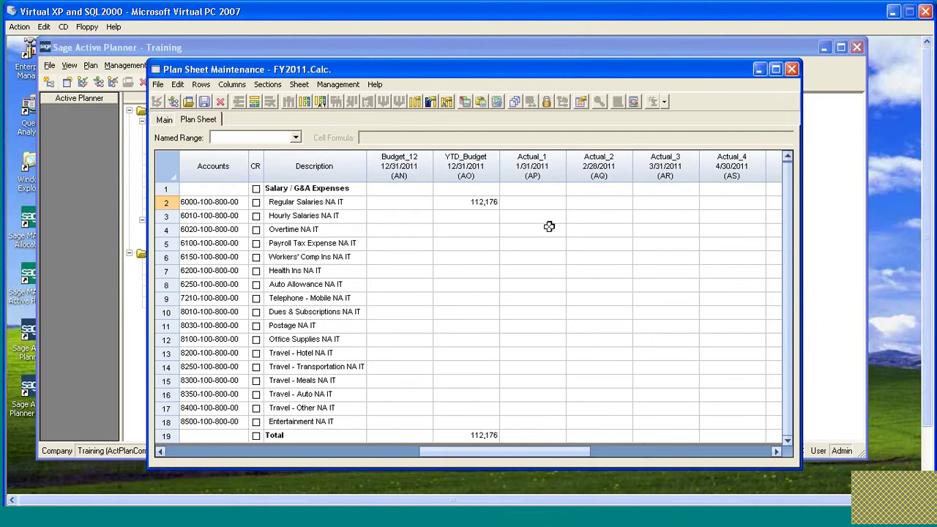
pyautogui.click(548, 202)
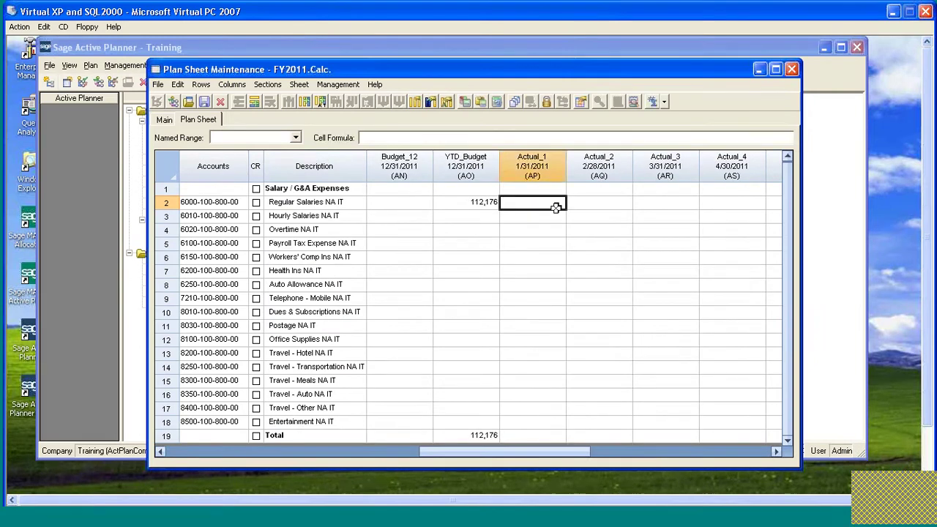
pyautogui.moveTo(560, 202); pyautogui.dragTo(598, 203)
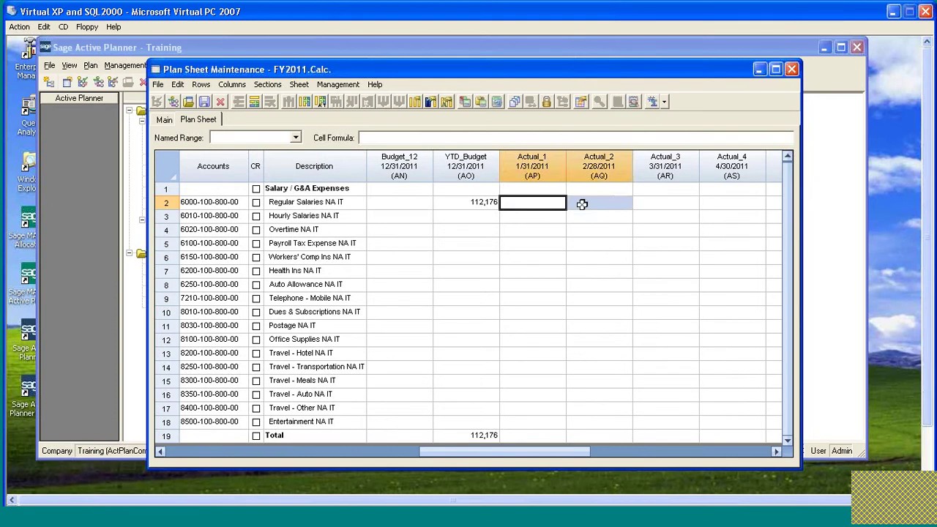
pyautogui.click(564, 200)
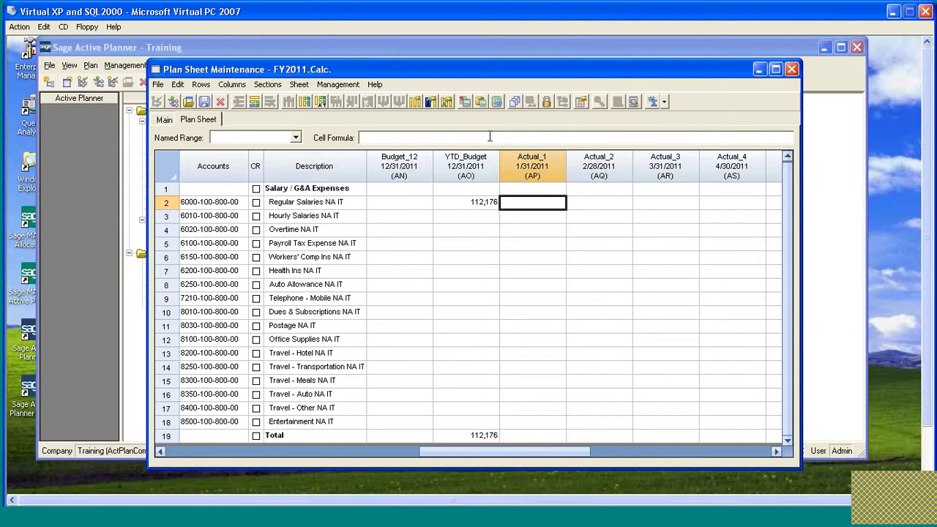
pyautogui.click(496, 102)
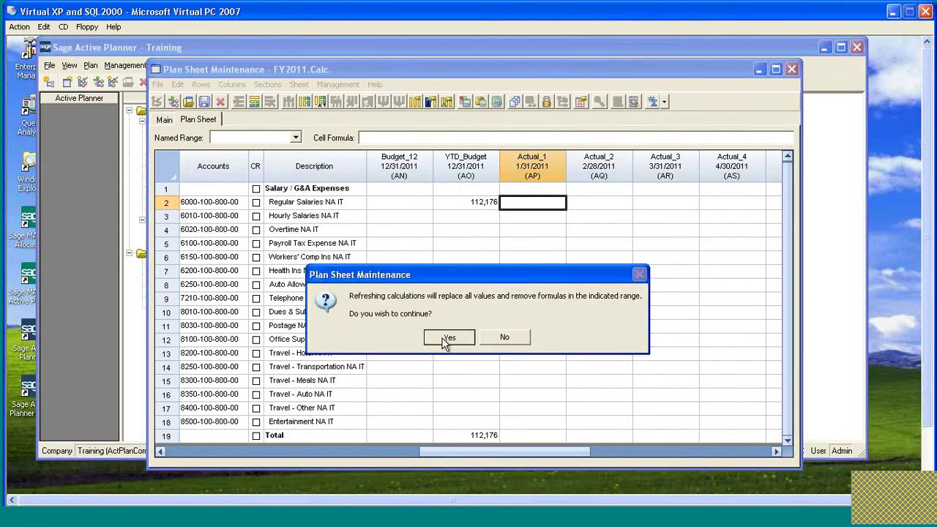
pyautogui.click(442, 338)
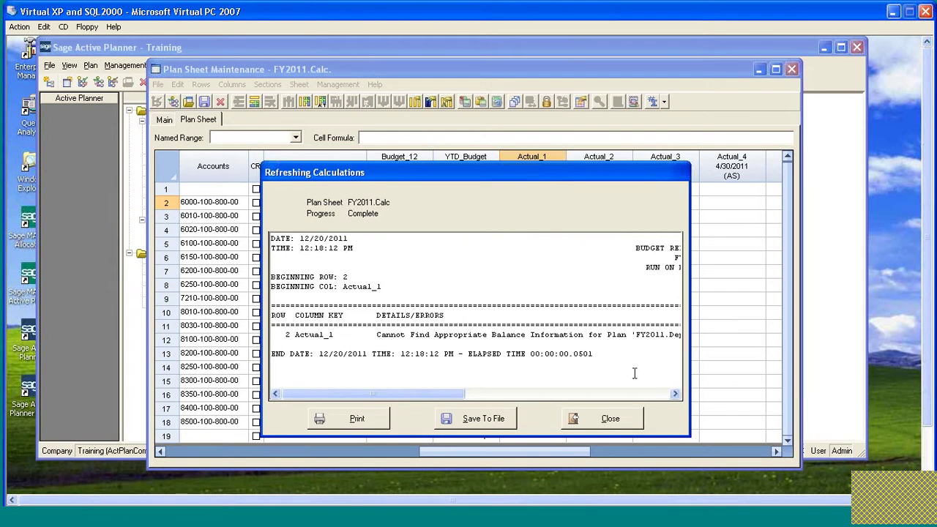
pyautogui.moveTo(446, 396); pyautogui.dragTo(539, 397)
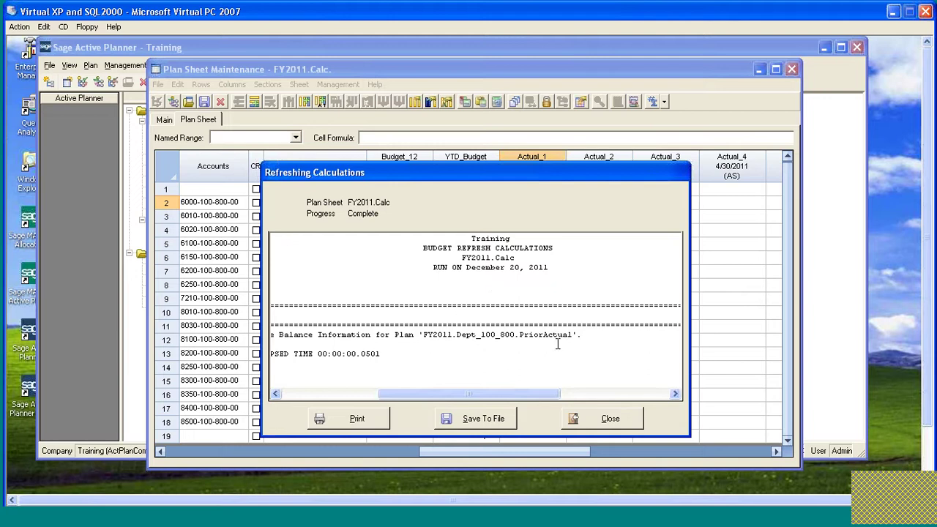
pyautogui.click(630, 418)
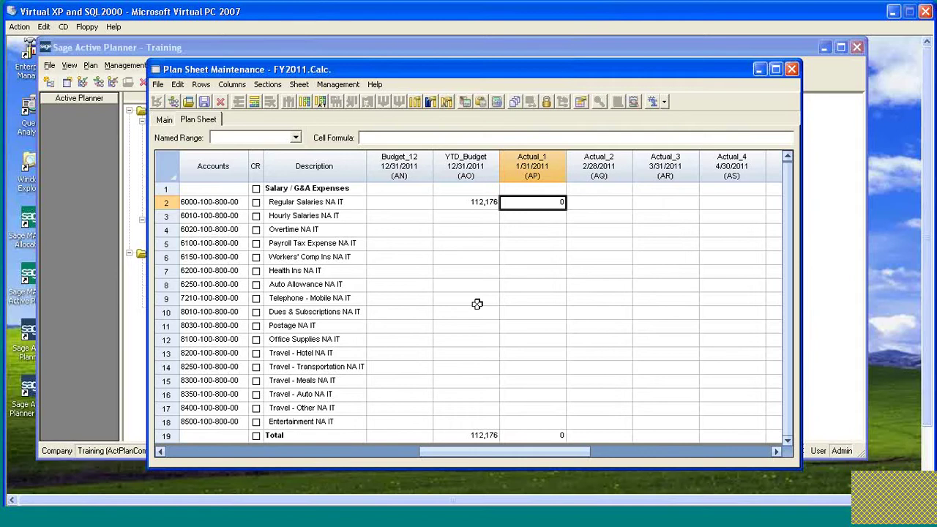
# Step: Change the Regular Salaries row's Actual calculation to Source Net Change
pyautogui.moveTo(503, 452); pyautogui.dragTo(225, 451)
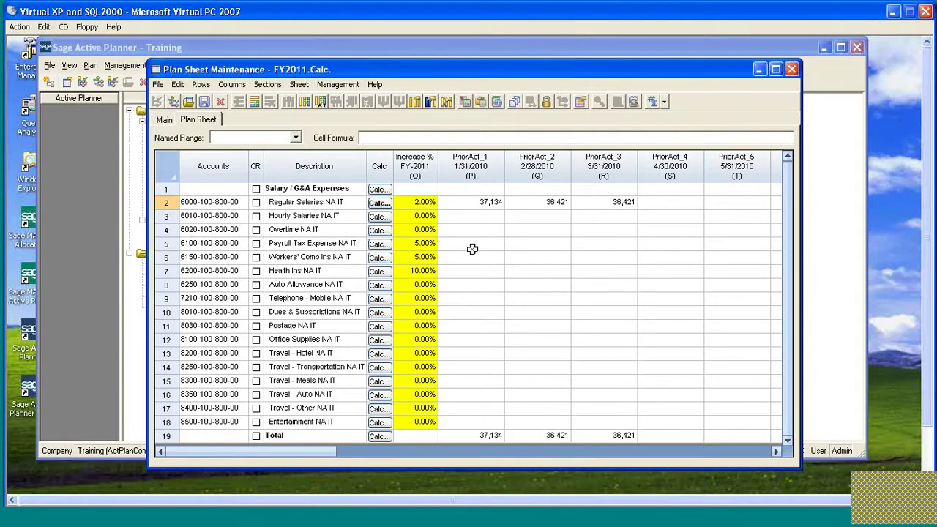
pyautogui.click(388, 207)
pyautogui.click(388, 208)
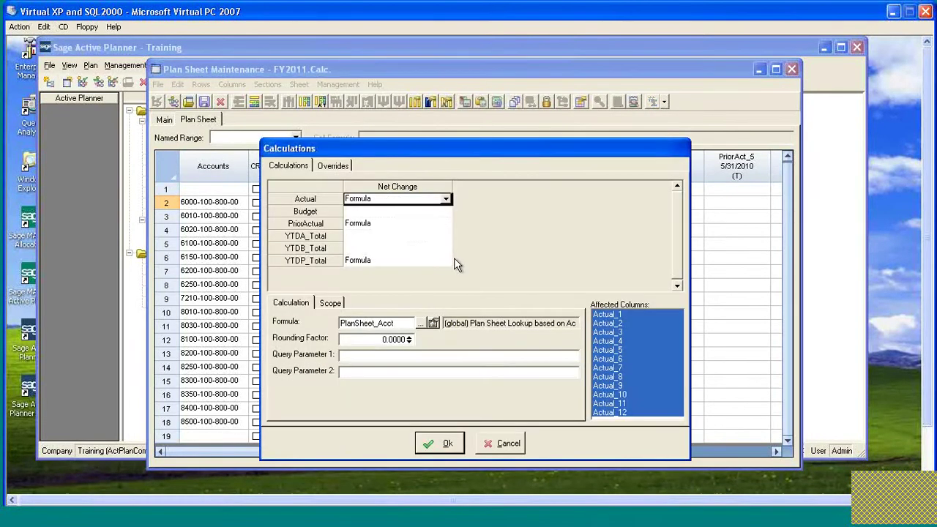
pyautogui.click(447, 204)
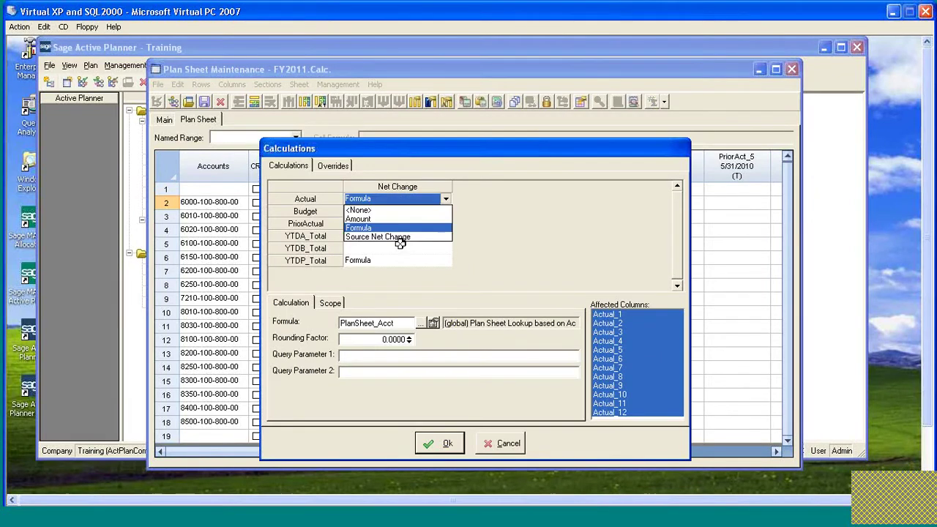
pyautogui.click(395, 210)
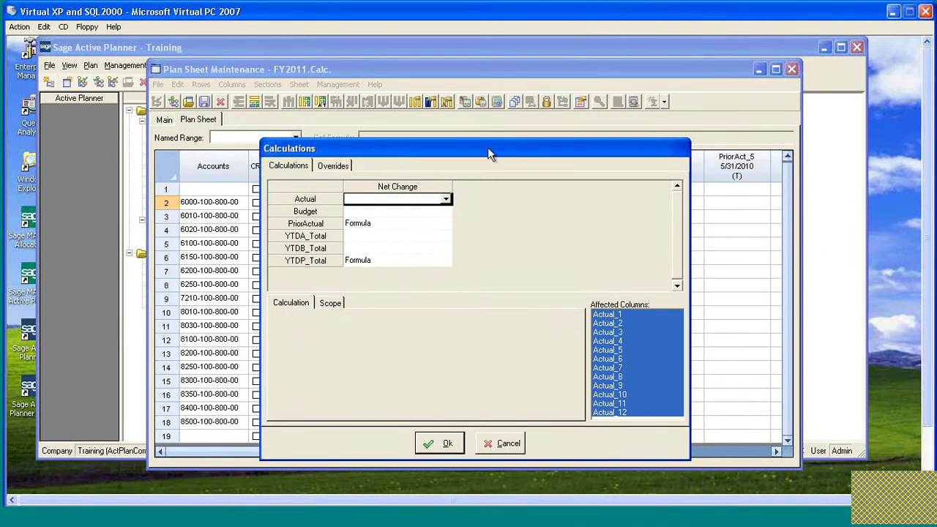
pyautogui.moveTo(487, 153); pyautogui.dragTo(515, 131)
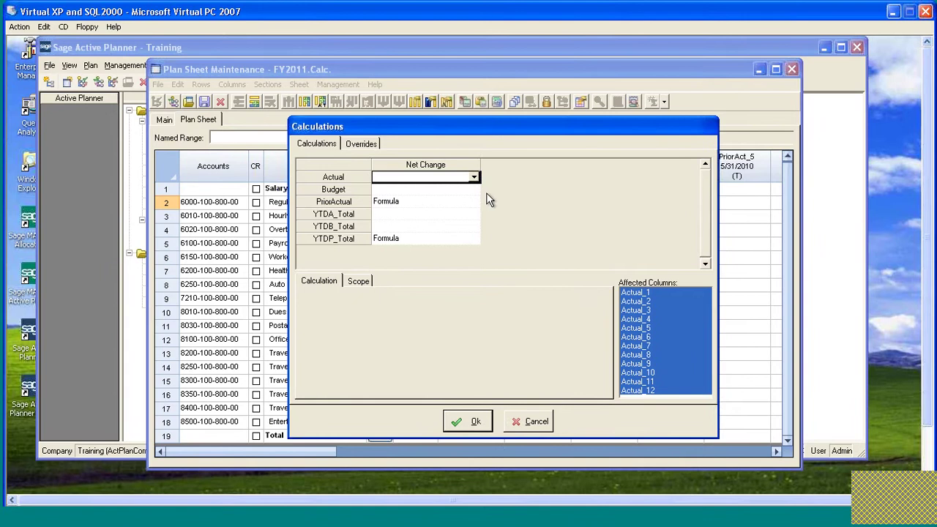
pyautogui.click(409, 178)
pyautogui.click(468, 206)
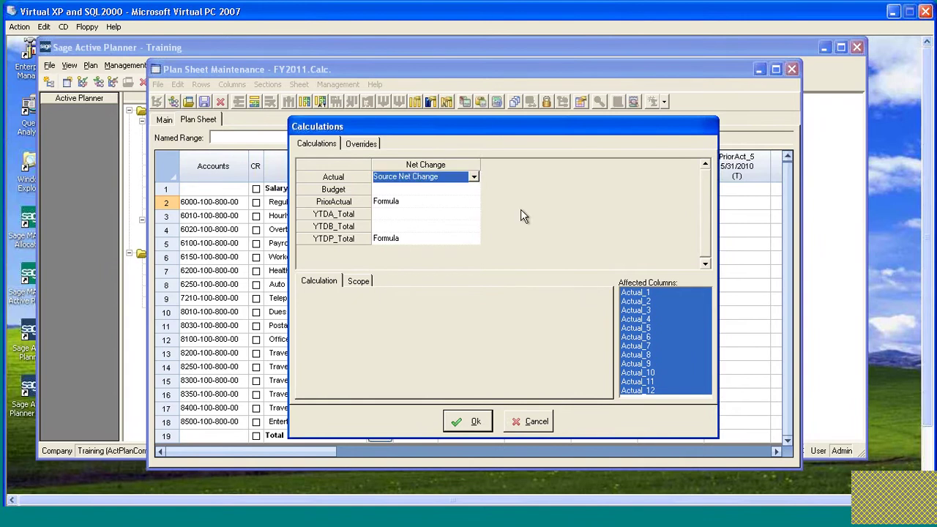
# Step: Set the Regular Salaries row's YTDP_Total calculation to <None> and apply the calculation settings
pyautogui.click(422, 238)
pyautogui.click(473, 238)
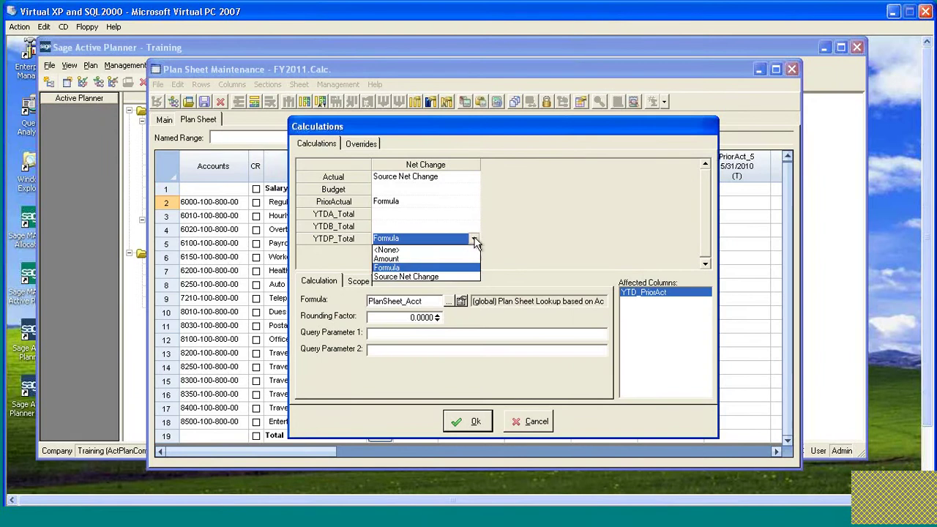
pyautogui.click(391, 249)
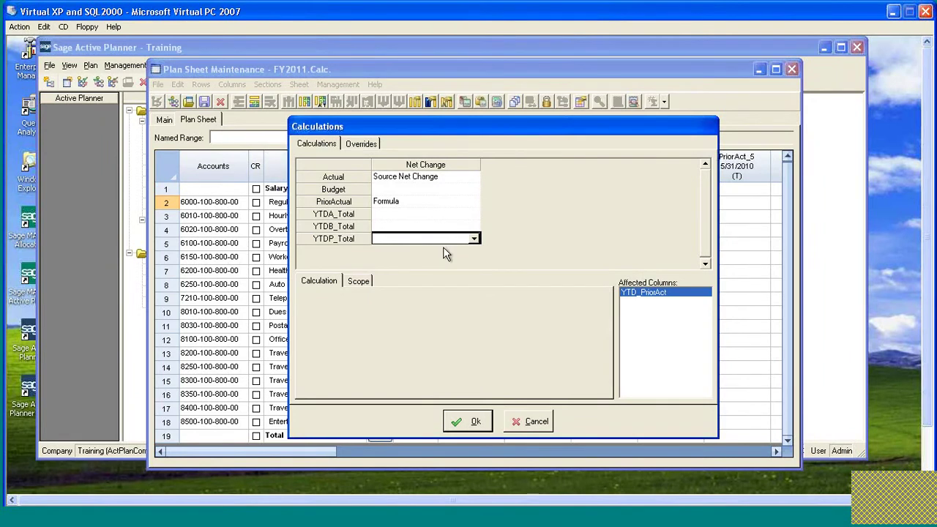
pyautogui.click(429, 202)
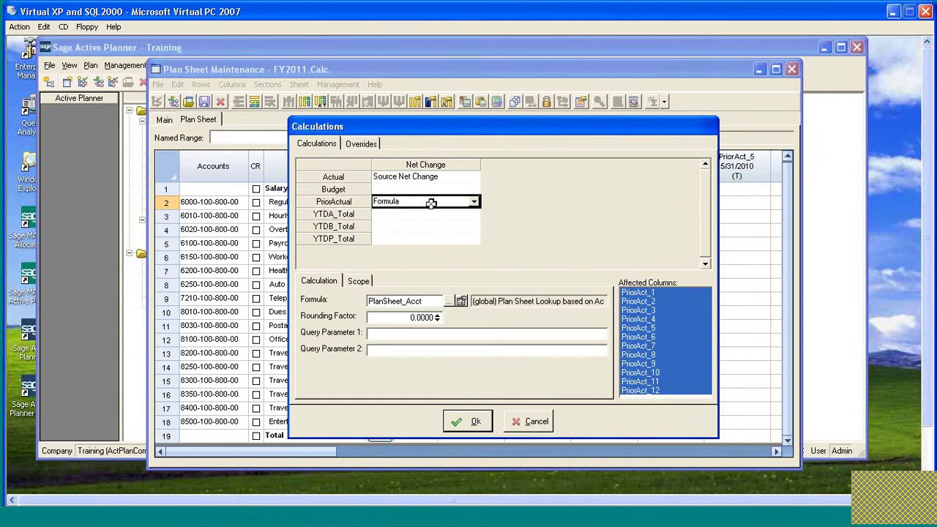
pyautogui.click(469, 424)
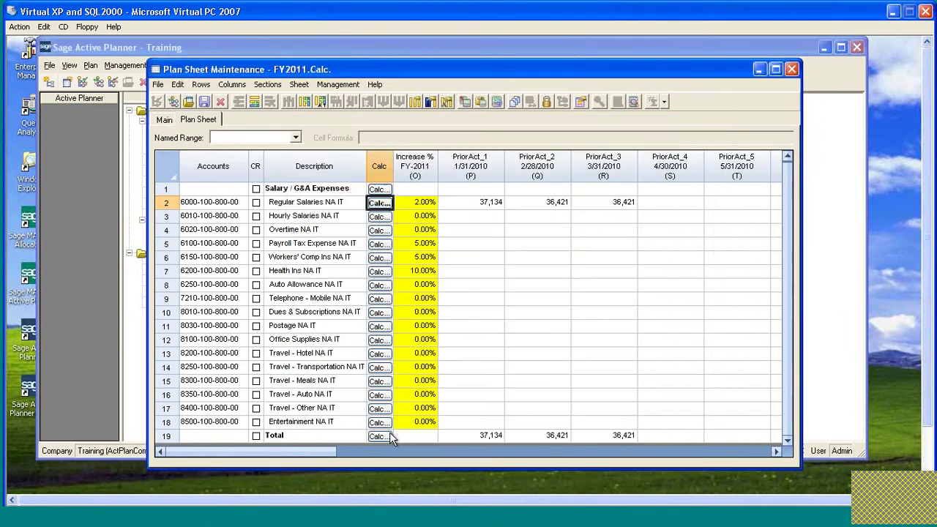
# Step: Copy the YTD_PriorAct sum formula from the Hourly Salaries row into the Regular Salaries row as =sum(P2:AA2)
pyautogui.moveTo(293, 453); pyautogui.dragTo(521, 435)
pyautogui.click(560, 202)
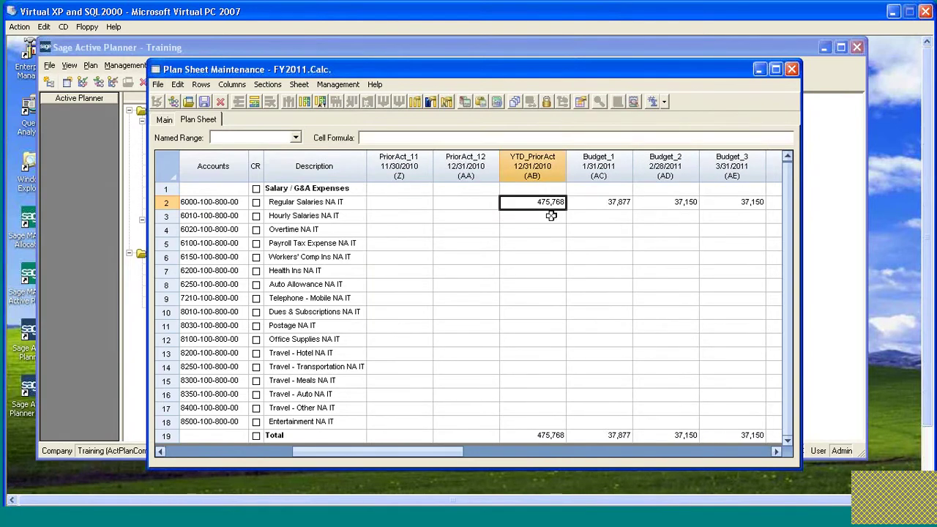
pyautogui.click(551, 215)
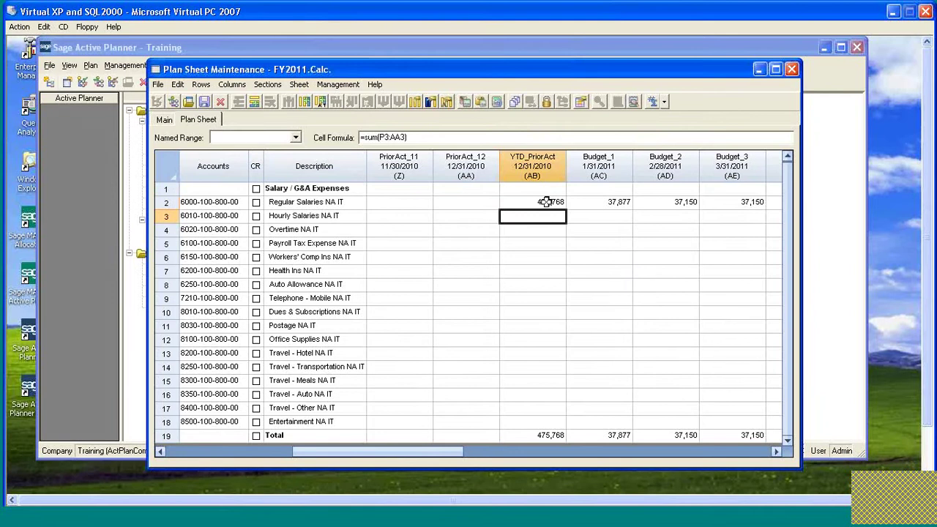
pyautogui.click(546, 202)
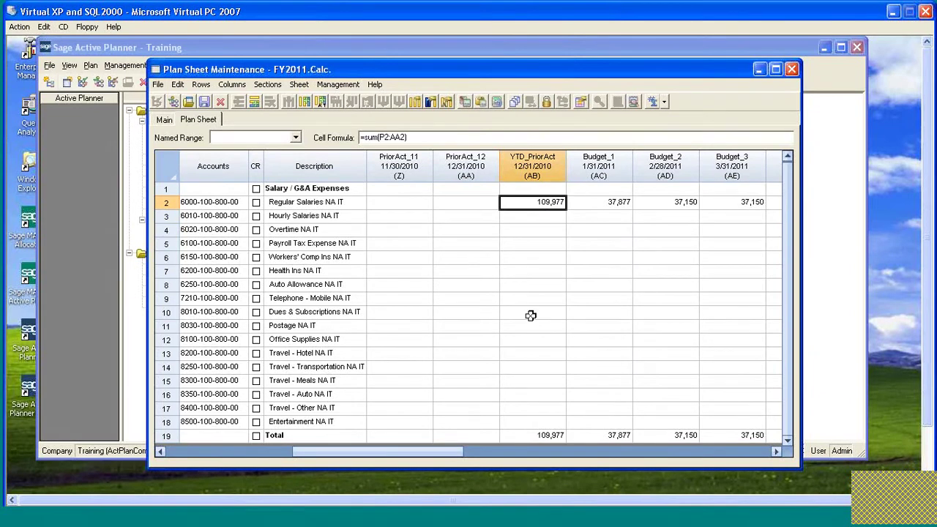
# Step: Refresh the calculations of the entire Regular Salaries row and check its PriorAct_1 to PriorAct_3 cells
pyautogui.moveTo(388, 452); pyautogui.dragTo(339, 450)
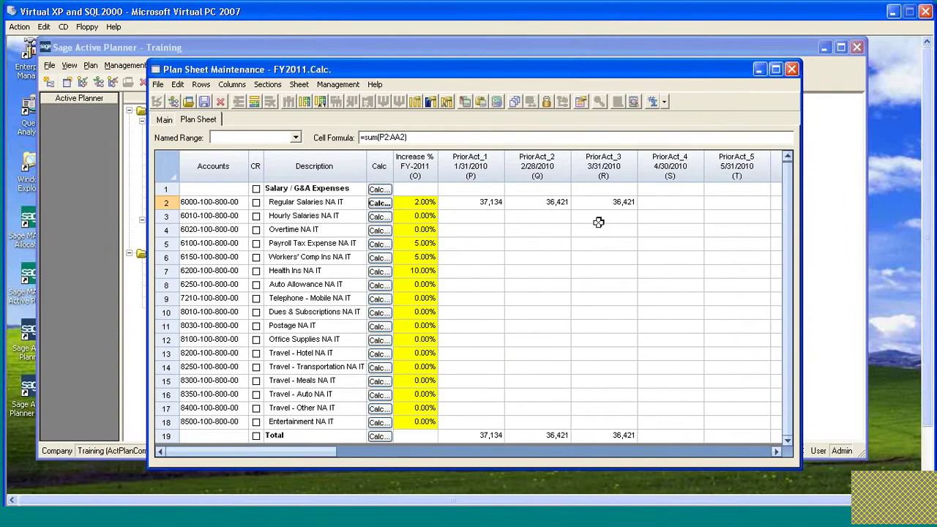
pyautogui.click(167, 202)
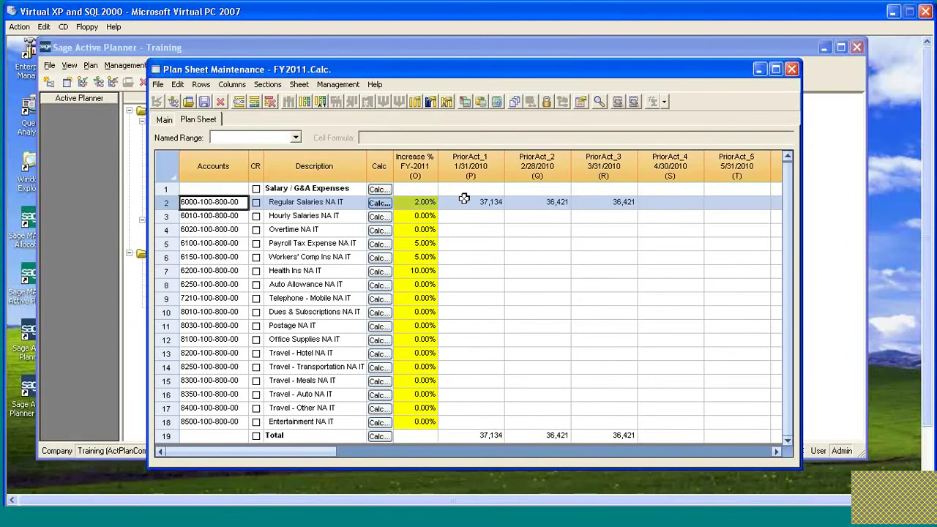
pyautogui.click(496, 101)
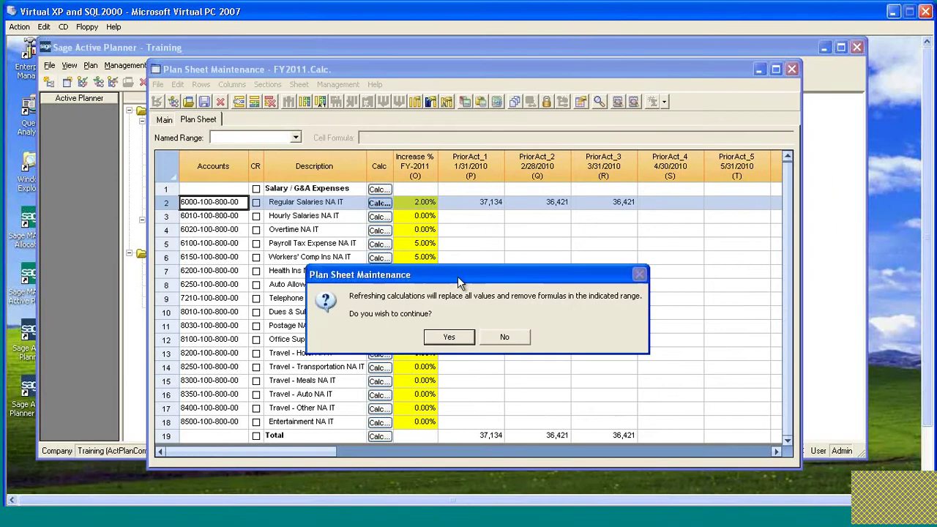
pyautogui.click(448, 336)
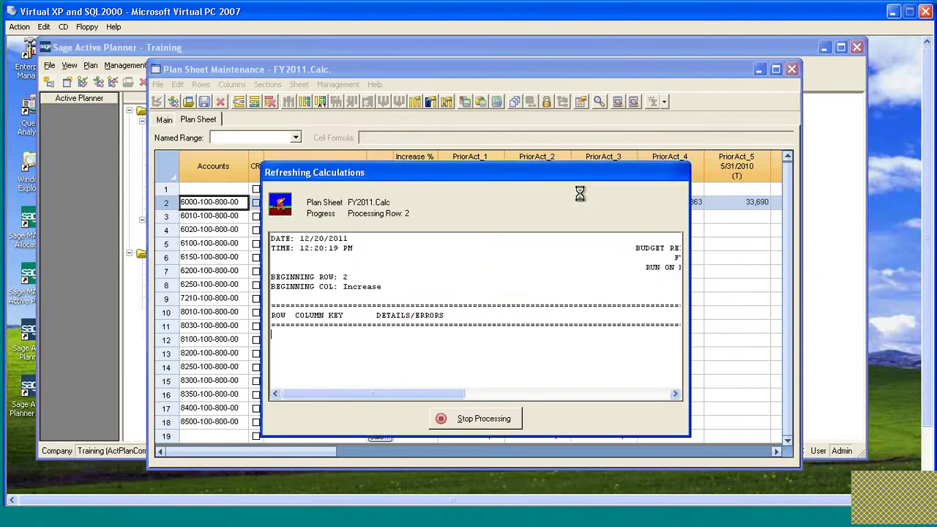
pyautogui.click(606, 420)
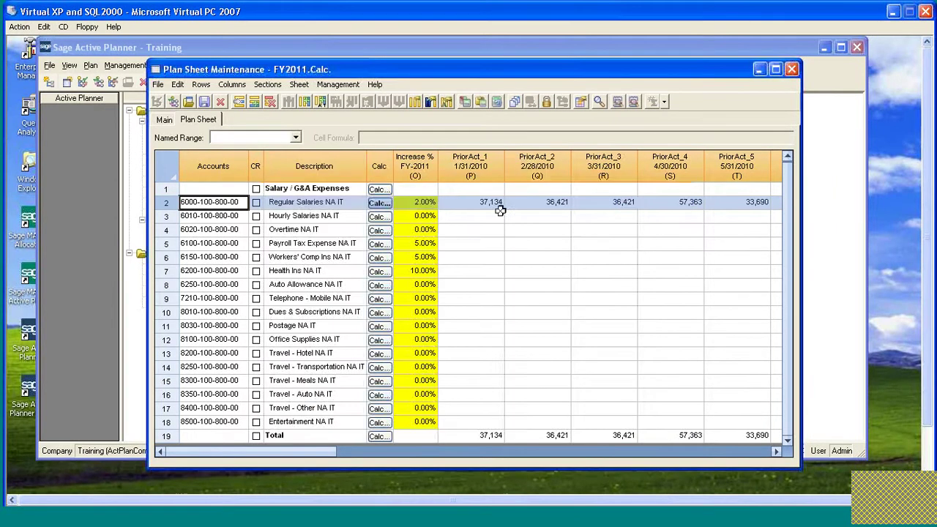
pyautogui.click(493, 203)
pyautogui.click(554, 203)
pyautogui.click(618, 203)
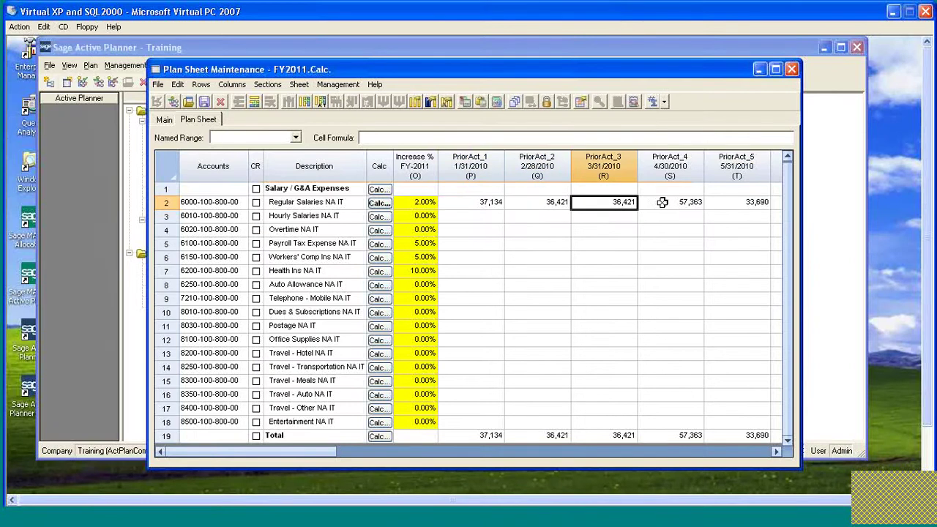
# Step: Review the Regular Salaries row's Budget_1 formula and its Actual_1 to Actual_3 and PriorAct_1 cells
pyautogui.moveTo(335, 452); pyautogui.dragTo(564, 452)
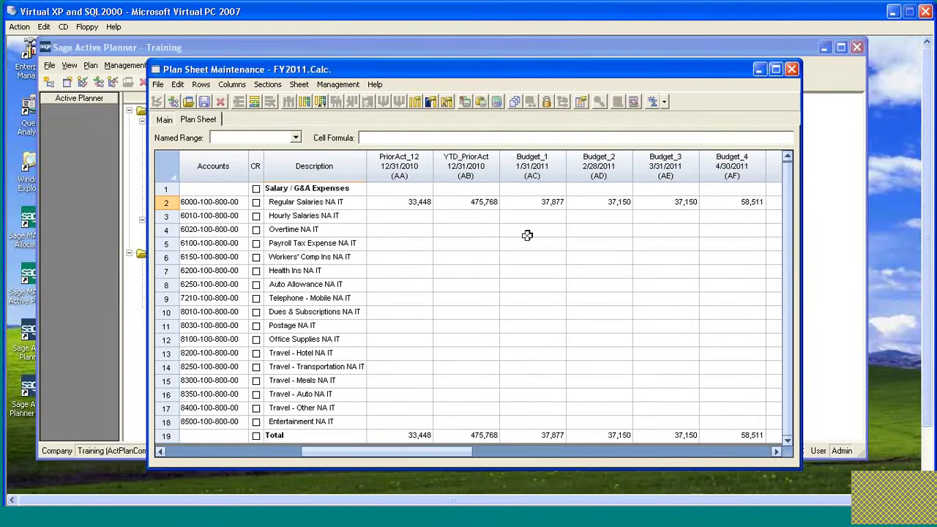
pyautogui.click(543, 201)
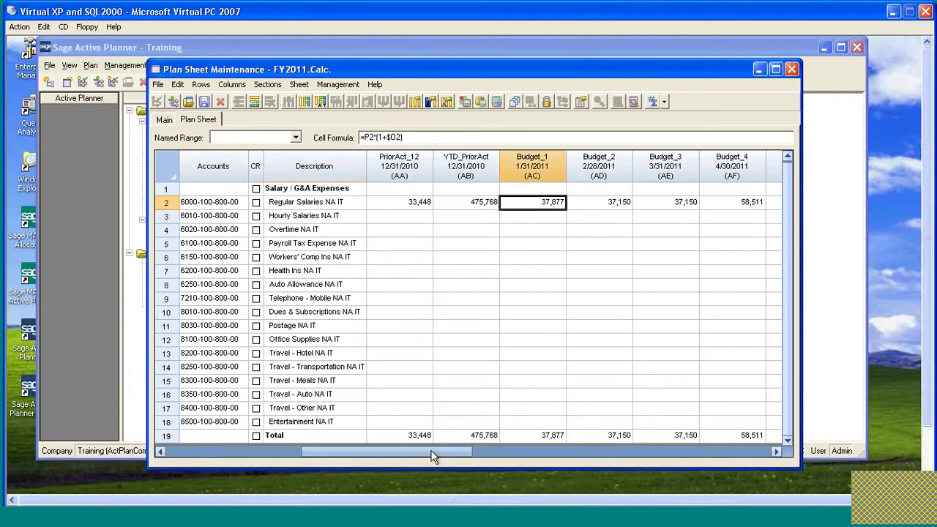
pyautogui.moveTo(439, 451); pyautogui.dragTo(689, 455)
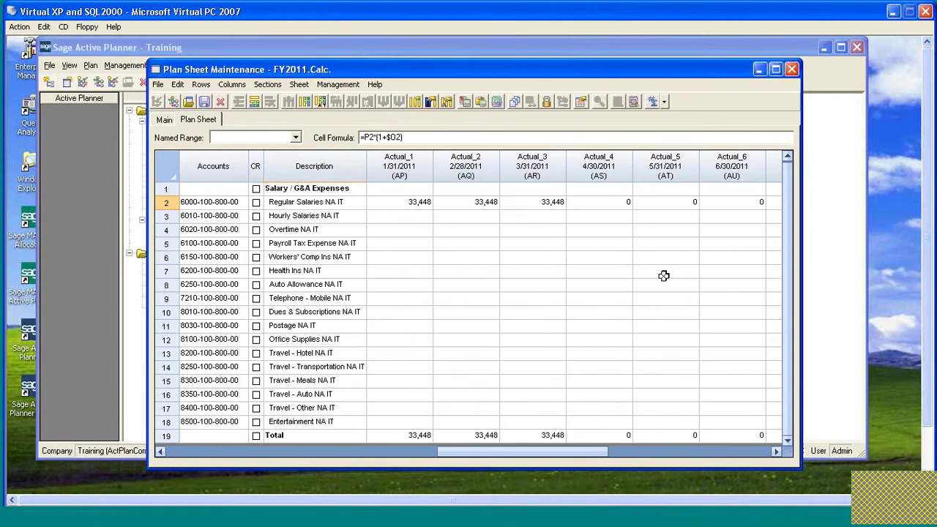
pyautogui.click(550, 204)
pyautogui.click(496, 205)
pyautogui.click(418, 202)
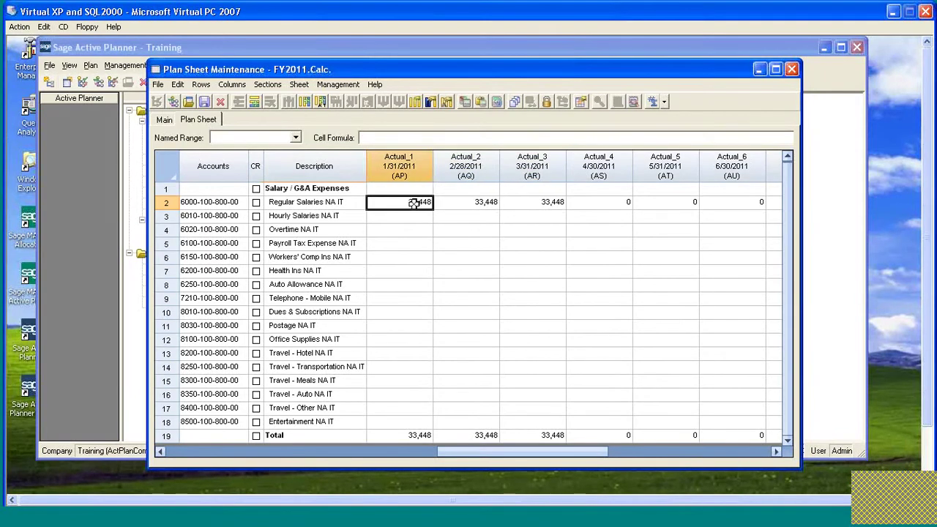
pyautogui.moveTo(537, 453); pyautogui.dragTo(232, 448)
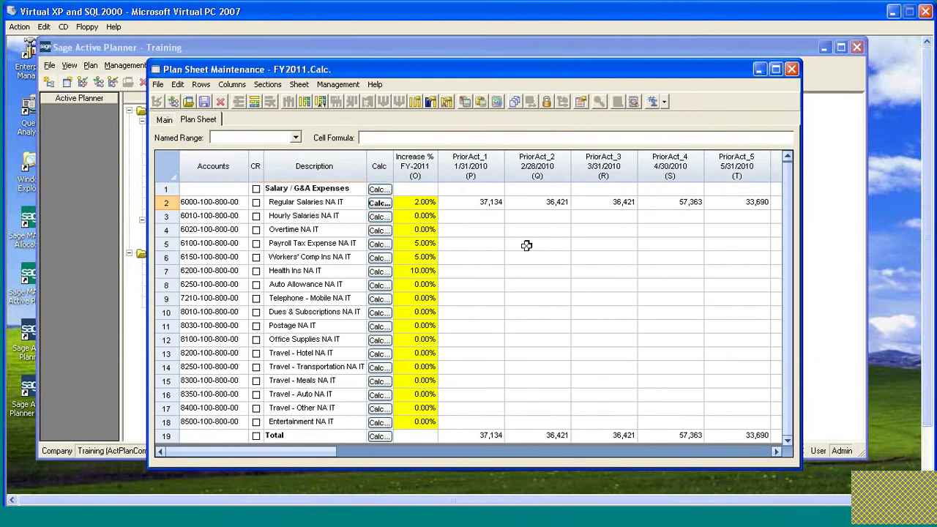
pyautogui.click(482, 204)
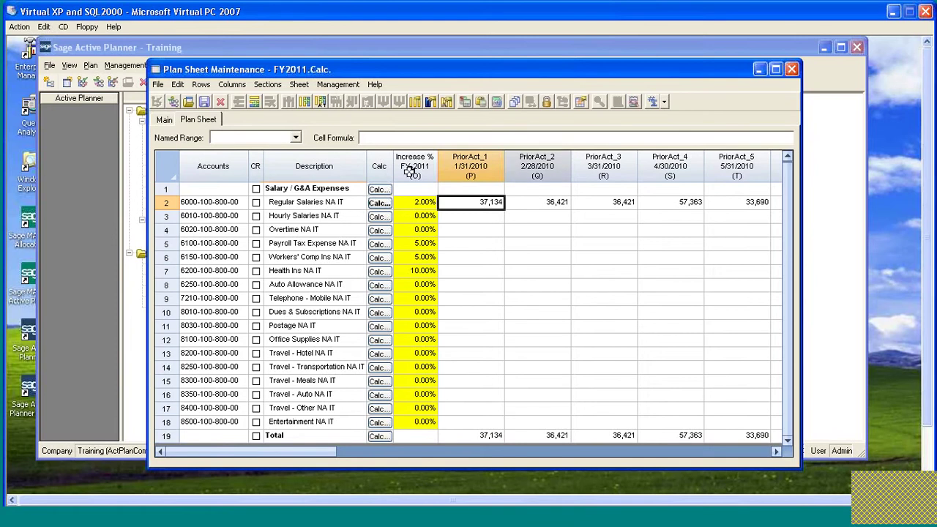
# Step: Set the Regular Salaries row's Actual calculation to <None>
pyautogui.click(379, 203)
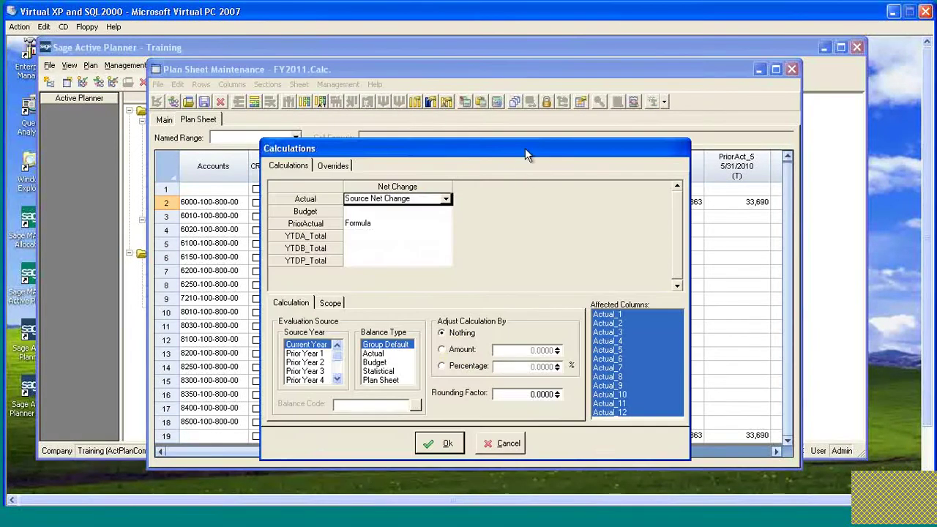
pyautogui.moveTo(525, 148); pyautogui.dragTo(584, 101)
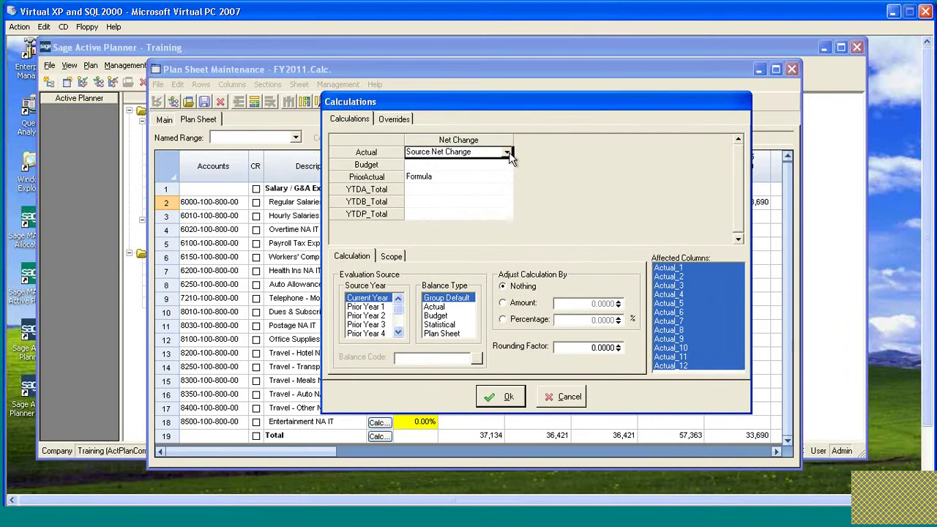
pyautogui.click(508, 153)
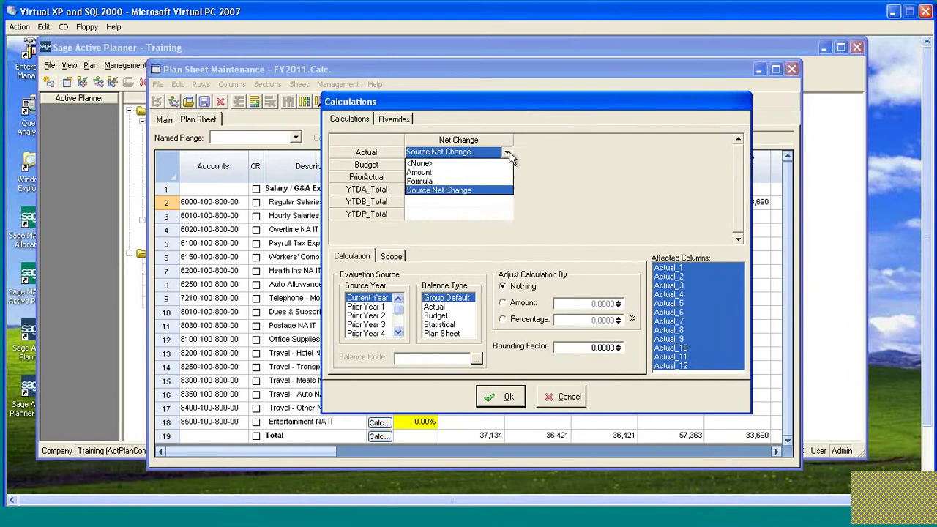
pyautogui.click(444, 166)
pyautogui.click(444, 164)
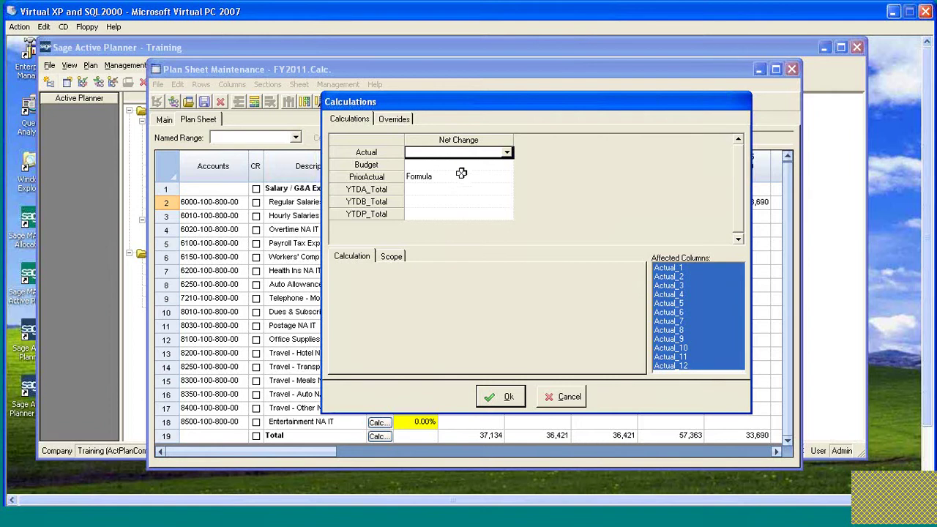
# Step: Open the PriorActual global formula PlanSheet_Acct and set both account masks of its first line to ????-100-???-??
pyautogui.click(443, 178)
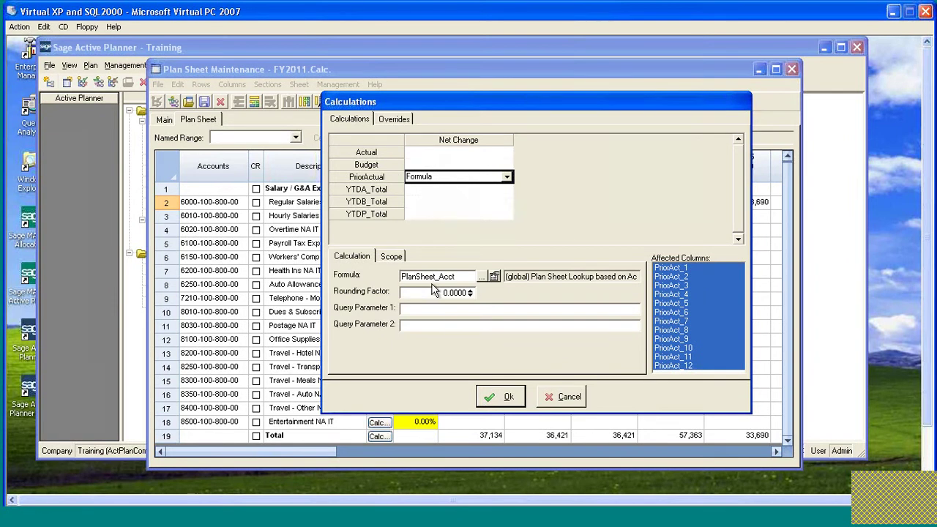
pyautogui.click(495, 277)
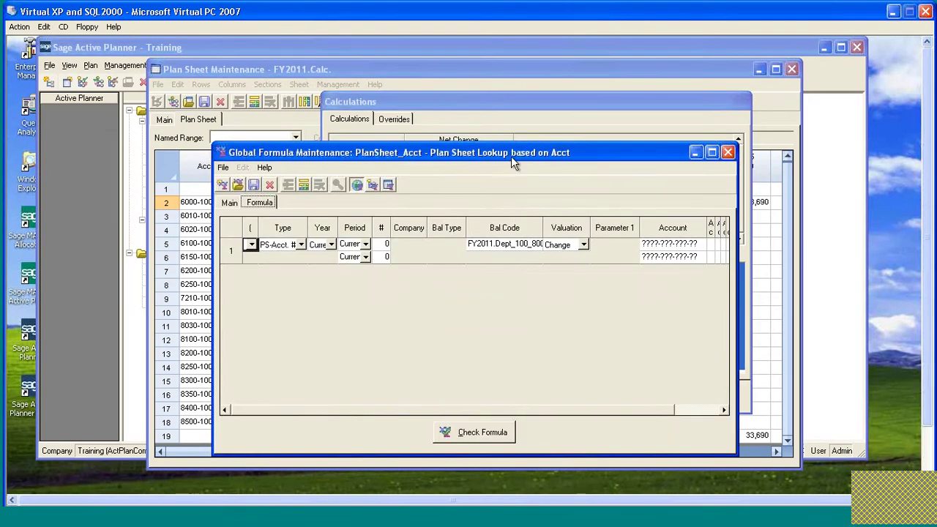
pyautogui.moveTo(511, 156); pyautogui.dragTo(550, 151)
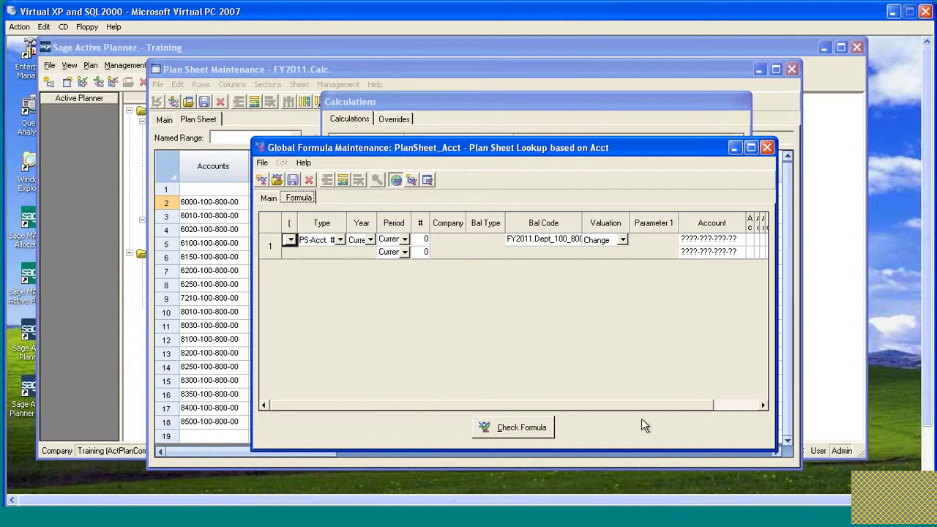
pyautogui.click(673, 407)
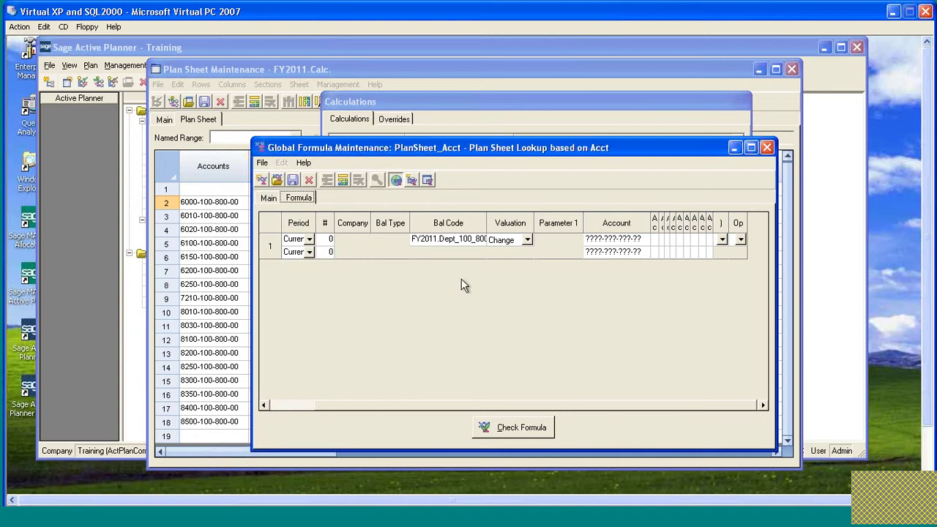
pyautogui.click(607, 240)
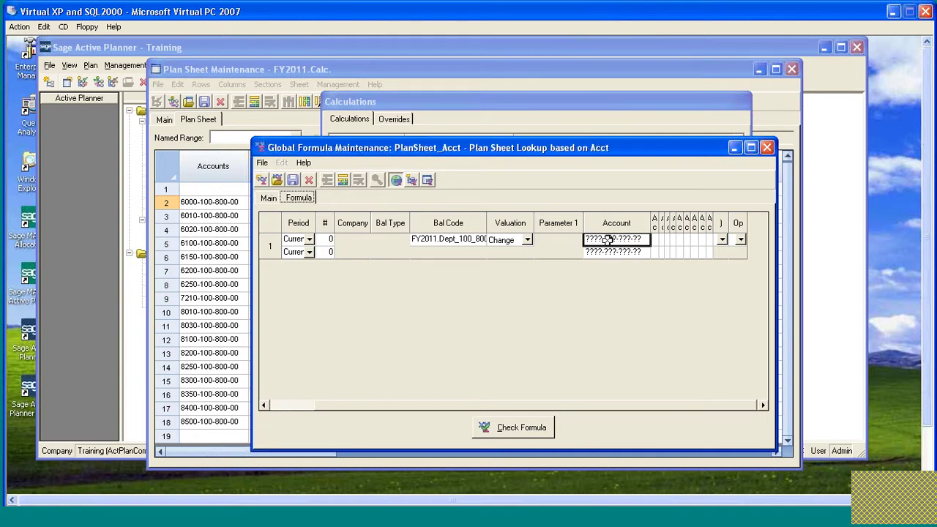
pyautogui.click(654, 341)
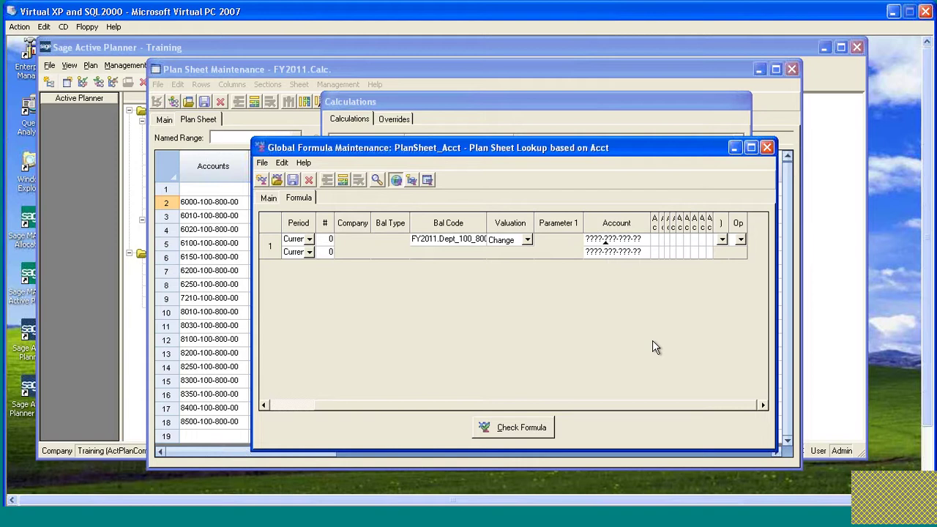
pyautogui.write('100')
pyautogui.press('Down')
pyautogui.press('Return')
pyautogui.write('100')
# Step: Append a second formula line with the + operator and give it the type PS-Acct. #
pyautogui.click(741, 240)
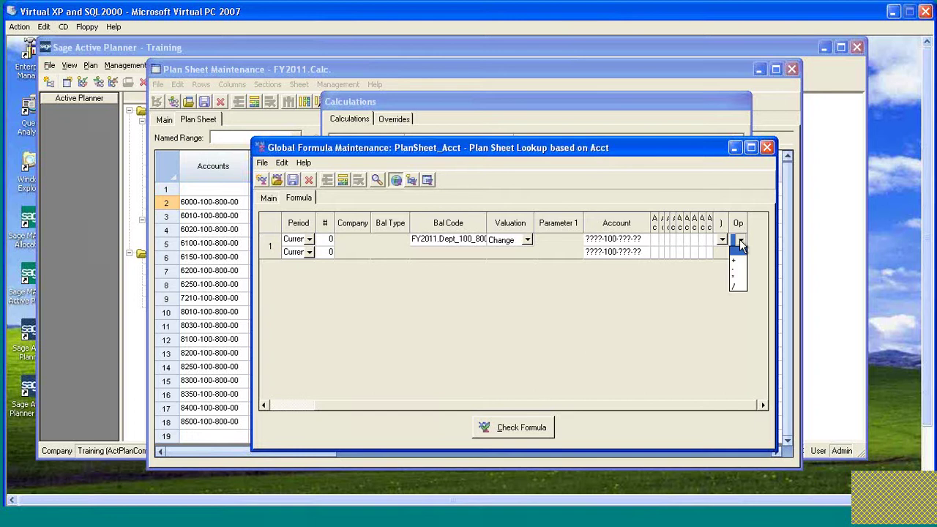
pyautogui.click(739, 260)
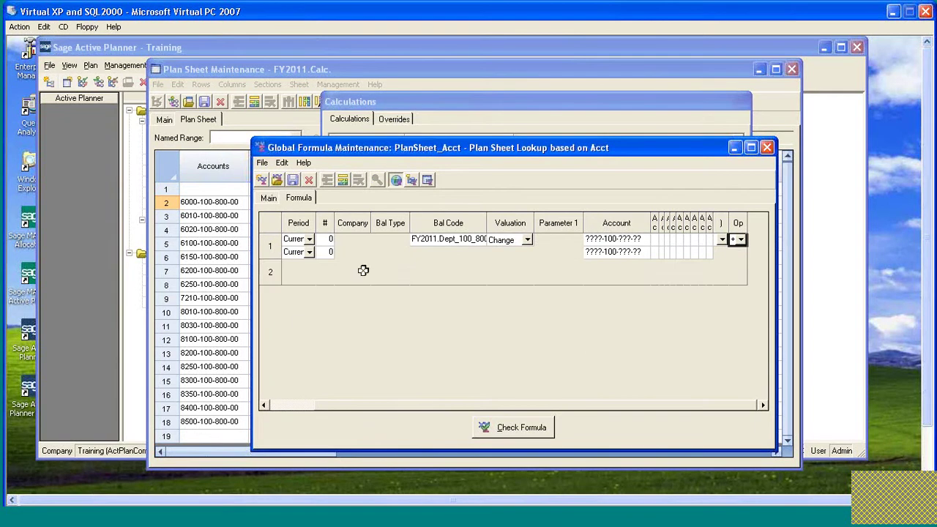
pyautogui.click(282, 405)
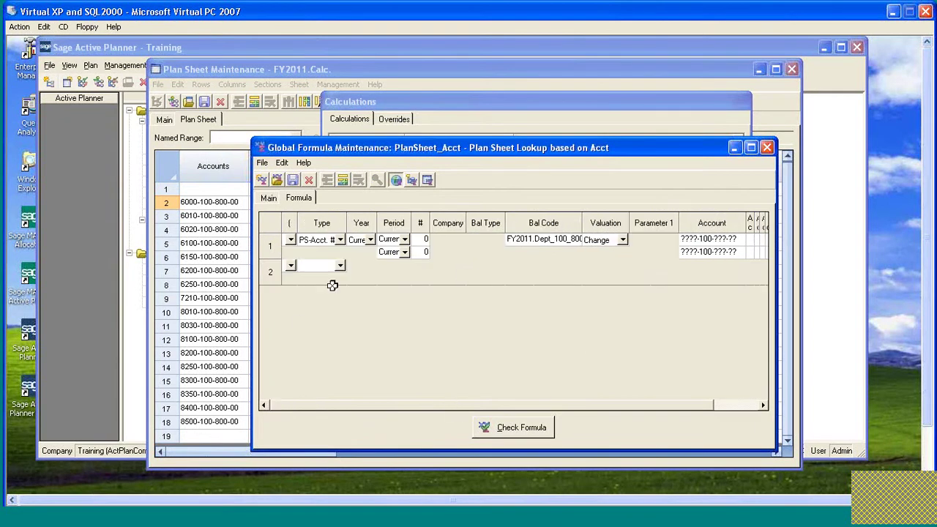
pyautogui.click(341, 267)
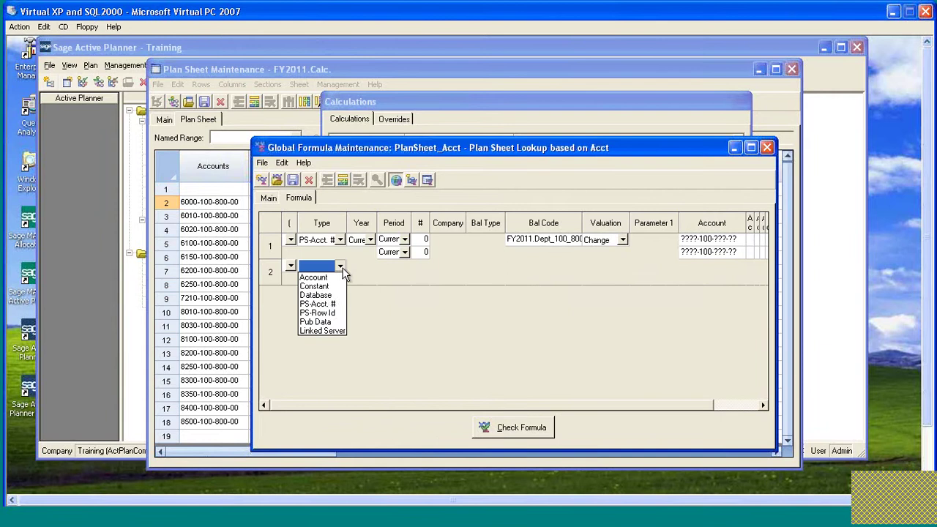
pyautogui.click(328, 304)
# Step: Set the second line's balance code to plan FY2011, sheet Dept_200_800 and group PriorActual
pyautogui.doubleClick(531, 267)
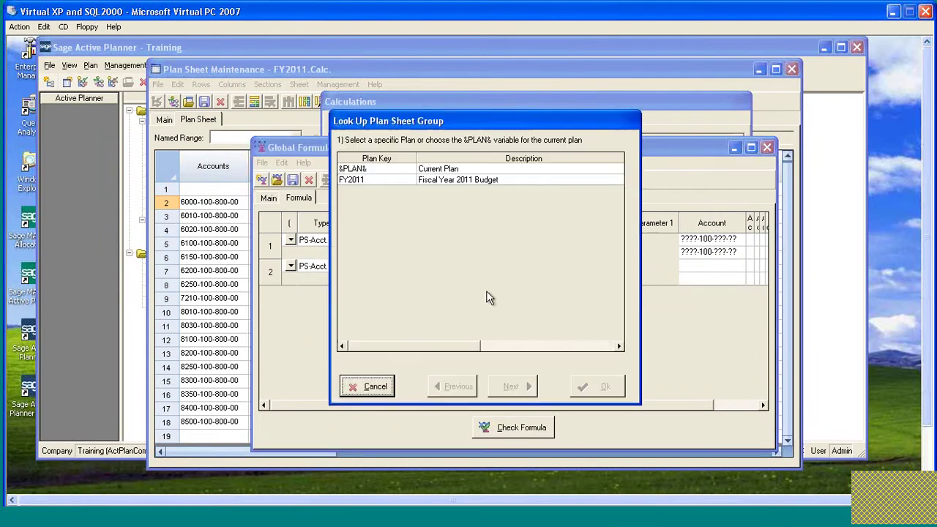
pyautogui.doubleClick(359, 179)
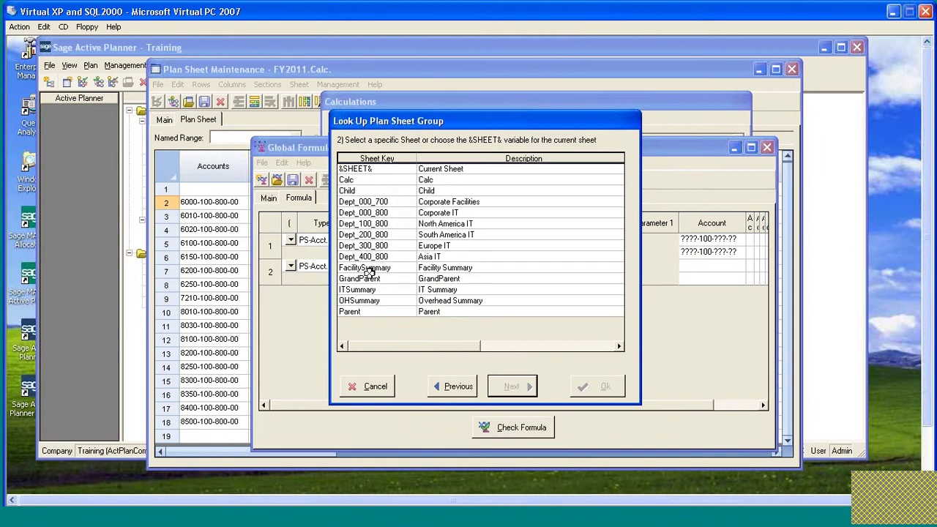
pyautogui.doubleClick(406, 235)
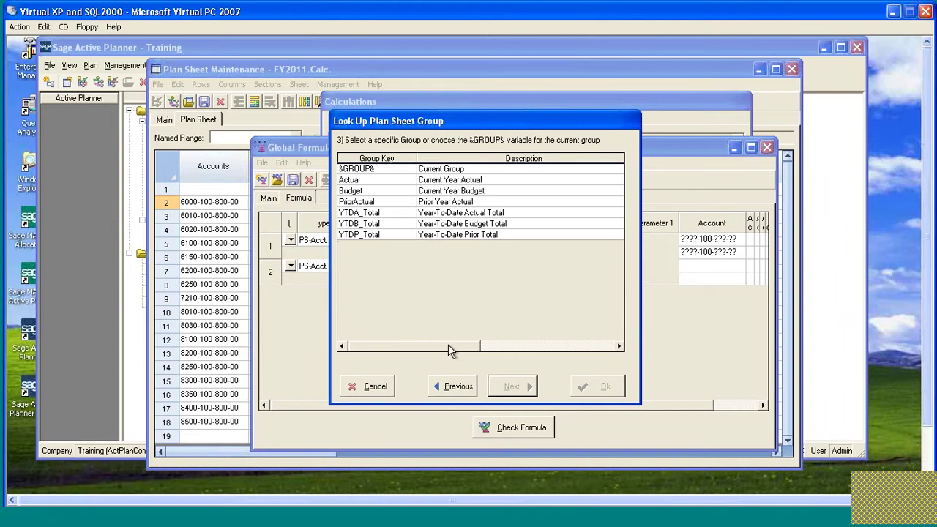
pyautogui.doubleClick(373, 201)
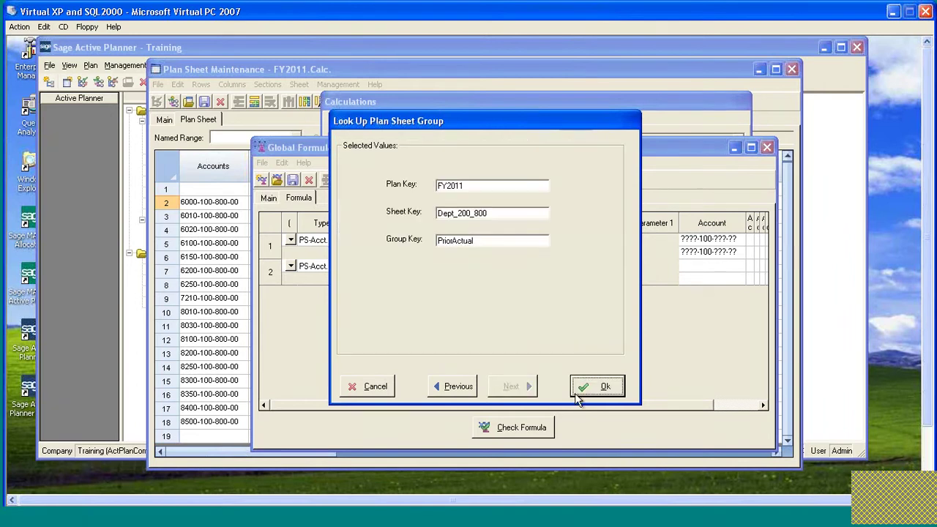
pyautogui.click(596, 386)
# Step: Enter the account mask ????-200-???-?? for the second formula line's account range
pyautogui.click(683, 275)
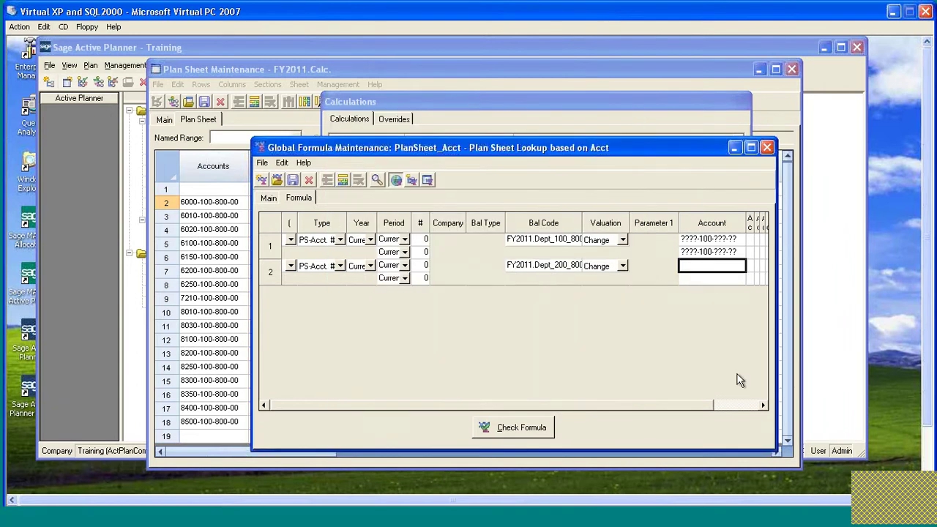
pyautogui.write('????-')
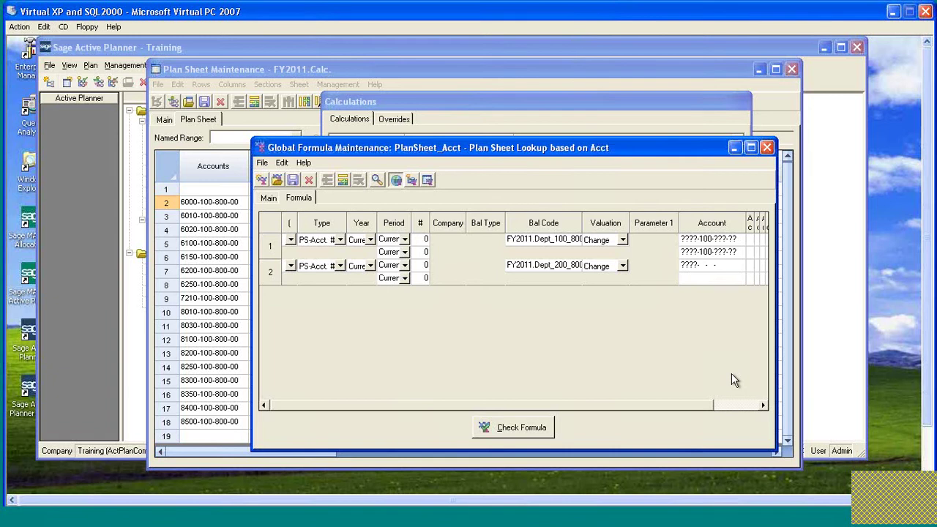
pyautogui.write('200-?????')
pyautogui.press('Tab')
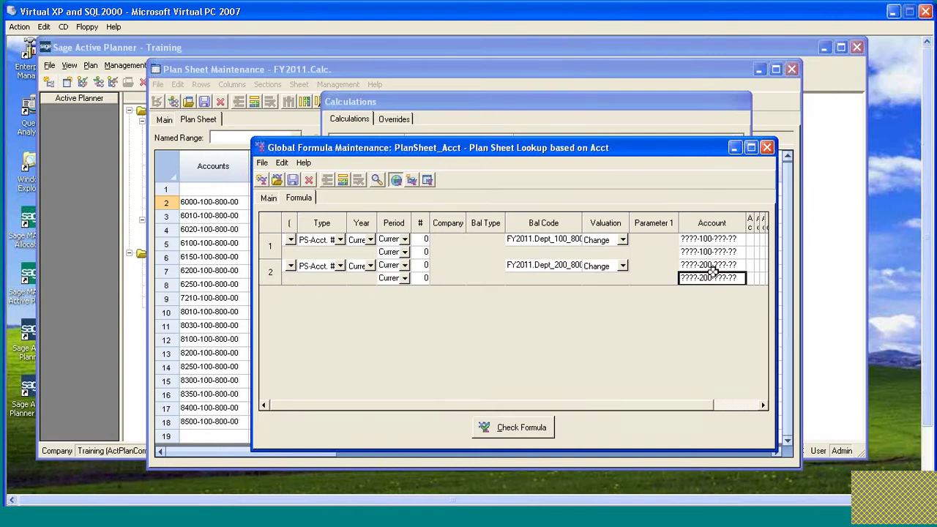
# Step: Close the PlanSheet_Acct formula with its changes saved and apply the Regular Salaries row's calculation settings
pyautogui.click(767, 148)
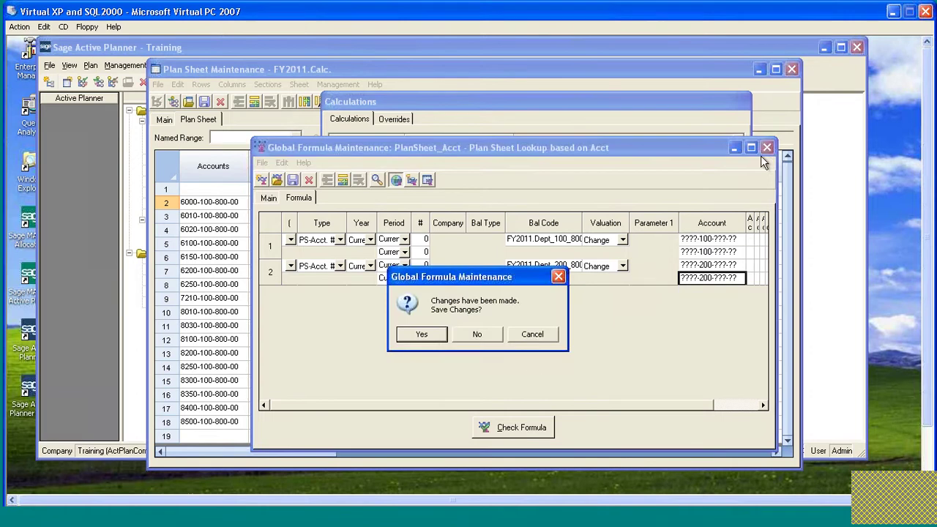
pyautogui.click(430, 334)
pyautogui.click(505, 397)
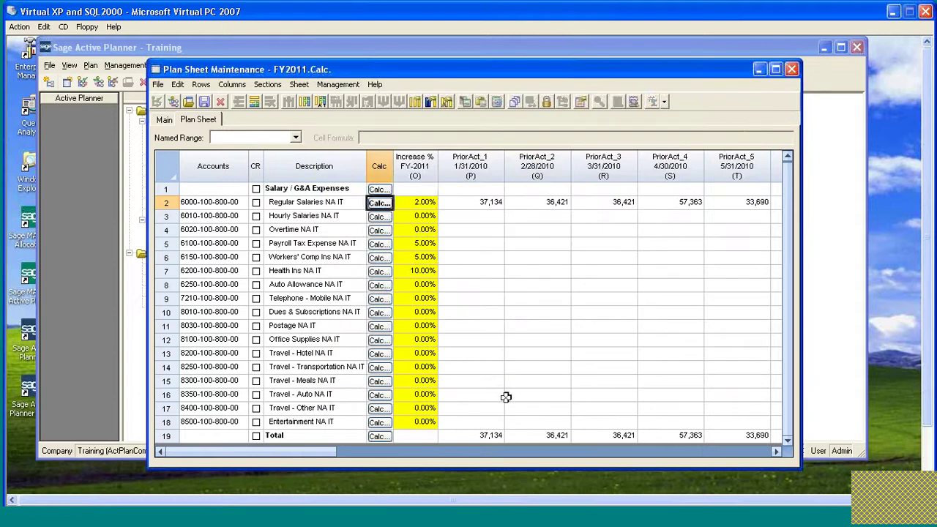
# Step: Refresh the calculations of the Regular Salaries row's PriorAct_1 and PriorAct_2 cells and check both cells
pyautogui.moveTo(486, 203); pyautogui.dragTo(541, 203)
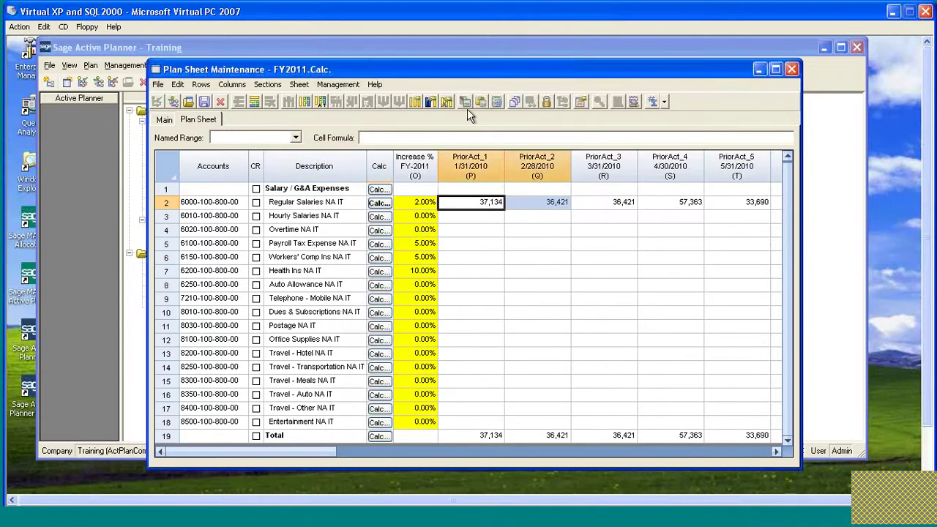
pyautogui.click(499, 102)
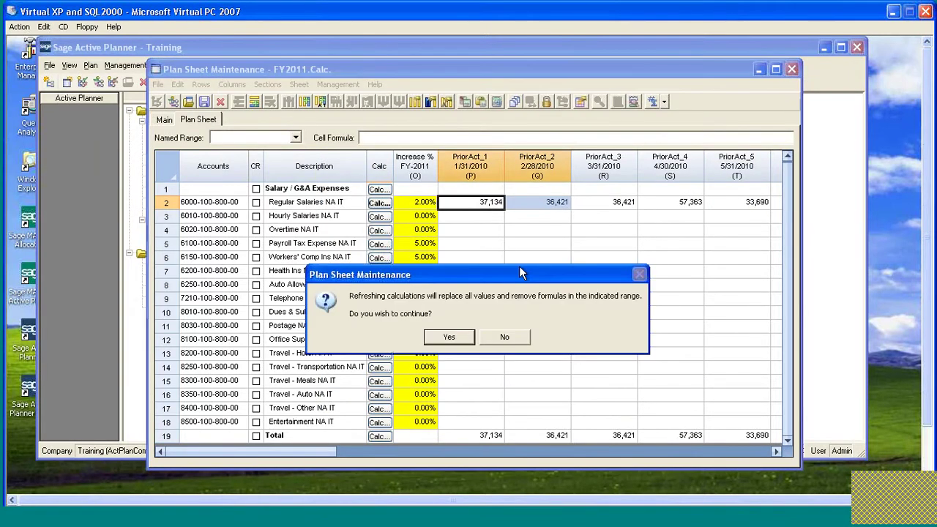
pyautogui.click(446, 338)
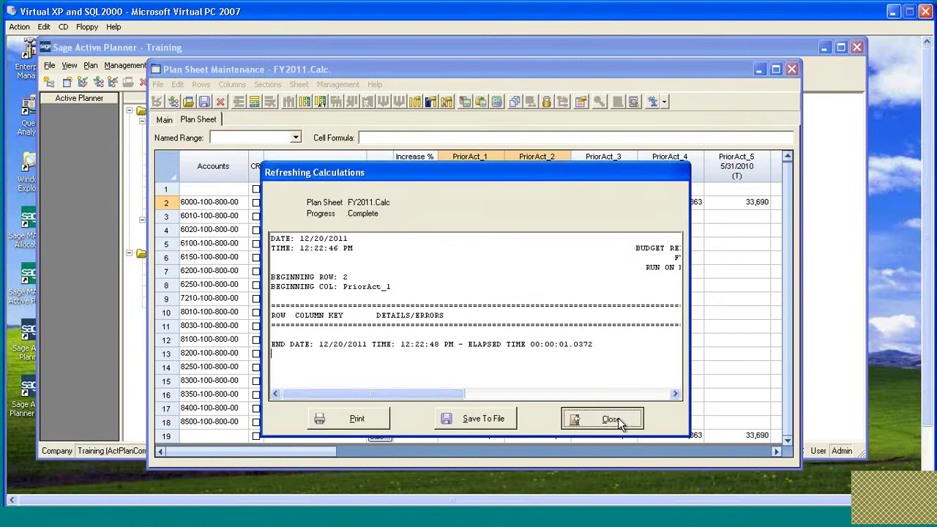
pyautogui.click(610, 418)
pyautogui.click(554, 202)
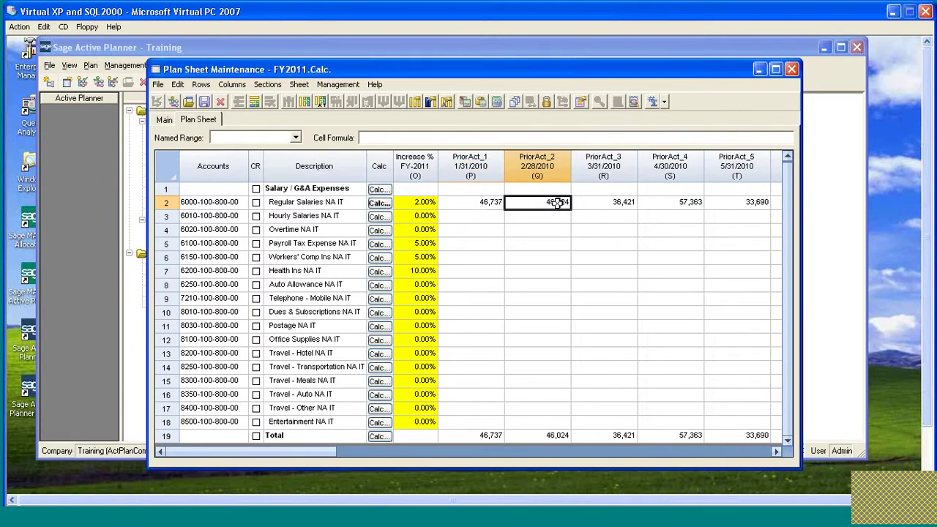
pyautogui.click(487, 204)
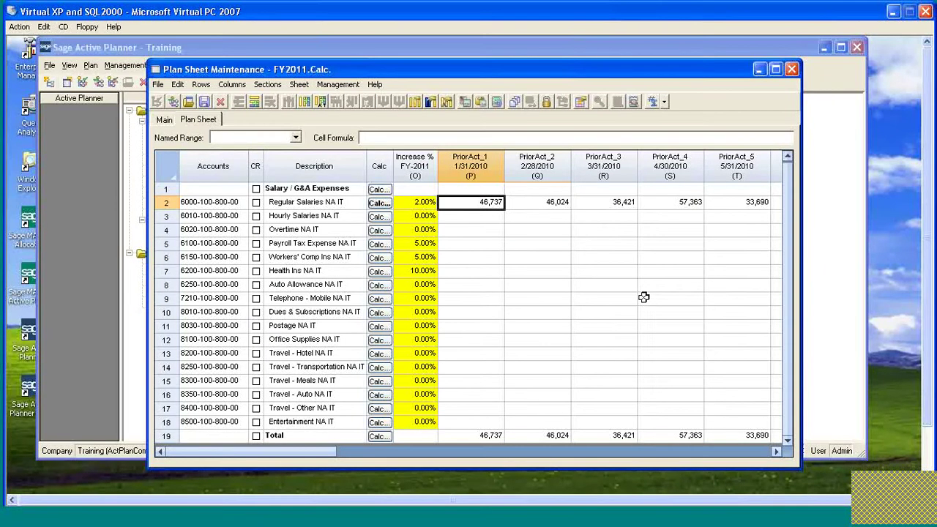
# Step: Open the global PlanSheet_Acct formula used by the Regular Salaries row's PriorActual calculation
pyautogui.click(380, 217)
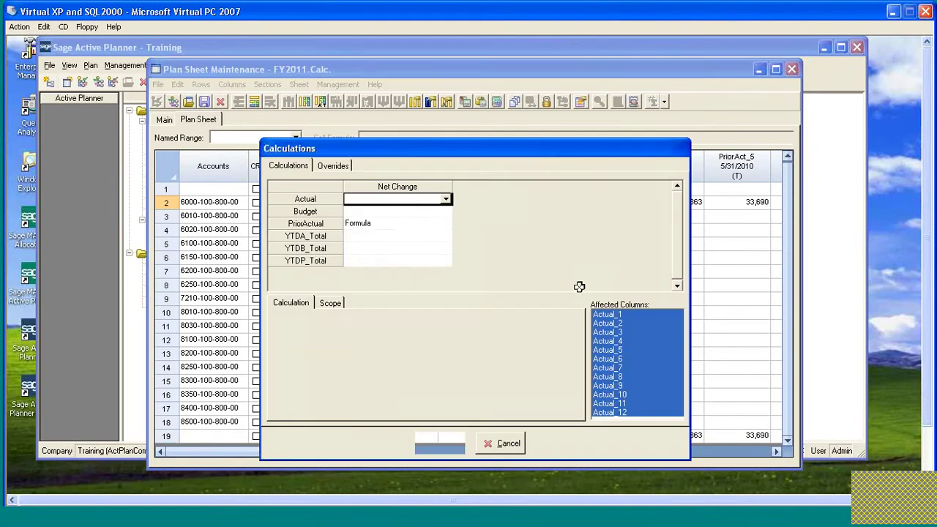
pyautogui.click(395, 223)
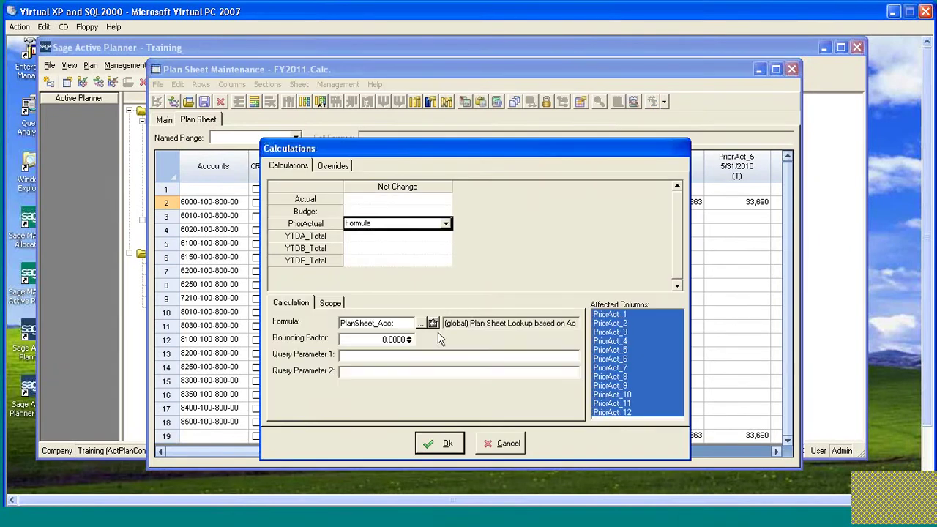
pyautogui.click(433, 323)
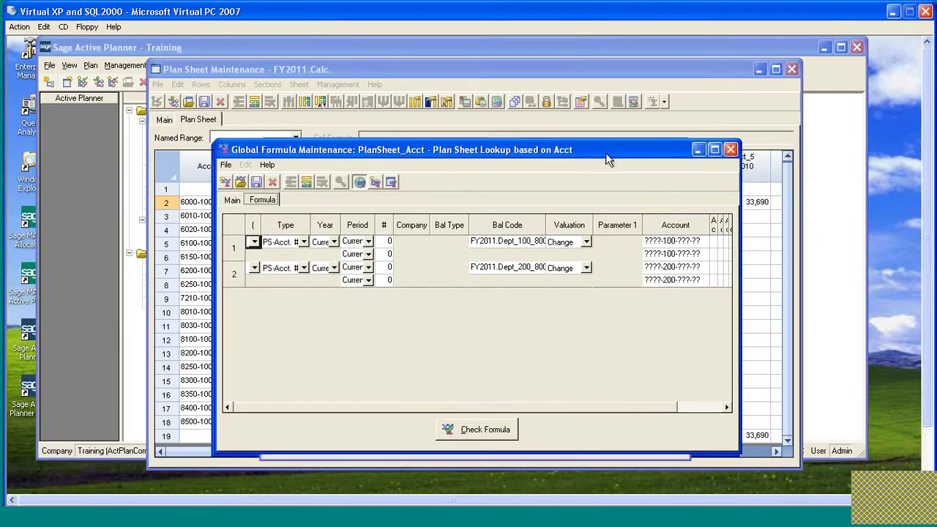
pyautogui.moveTo(606, 156); pyautogui.dragTo(620, 142)
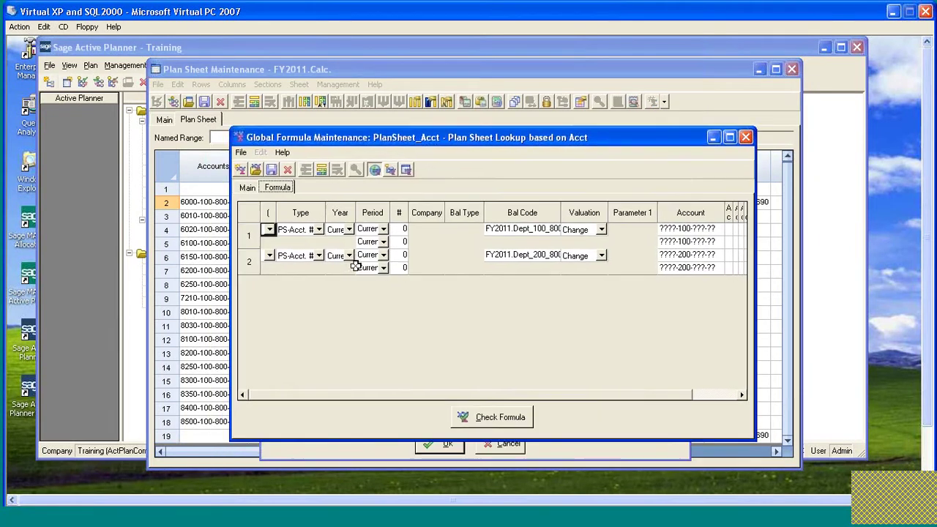
# Step: Delete the second formula line for Dept_200_800 and clear the plus operator at the end of the first line
pyautogui.click(250, 255)
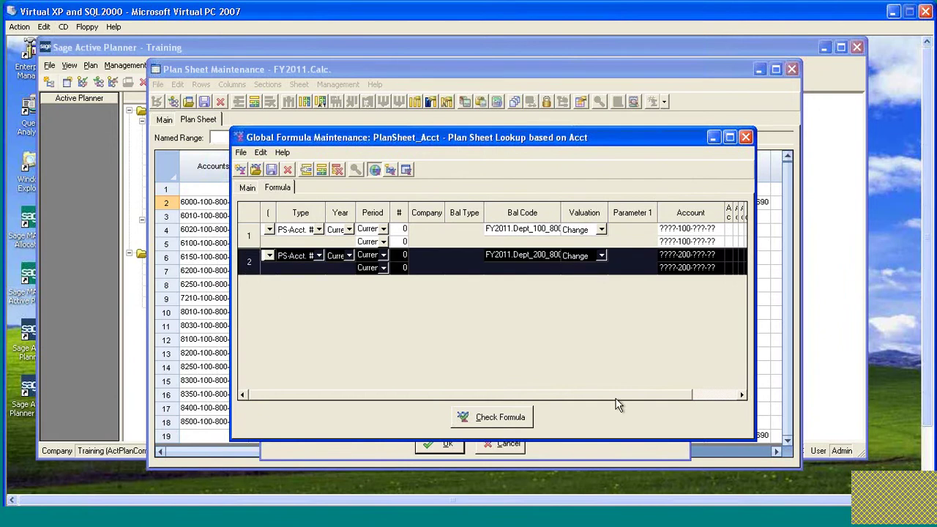
pyautogui.click(707, 394)
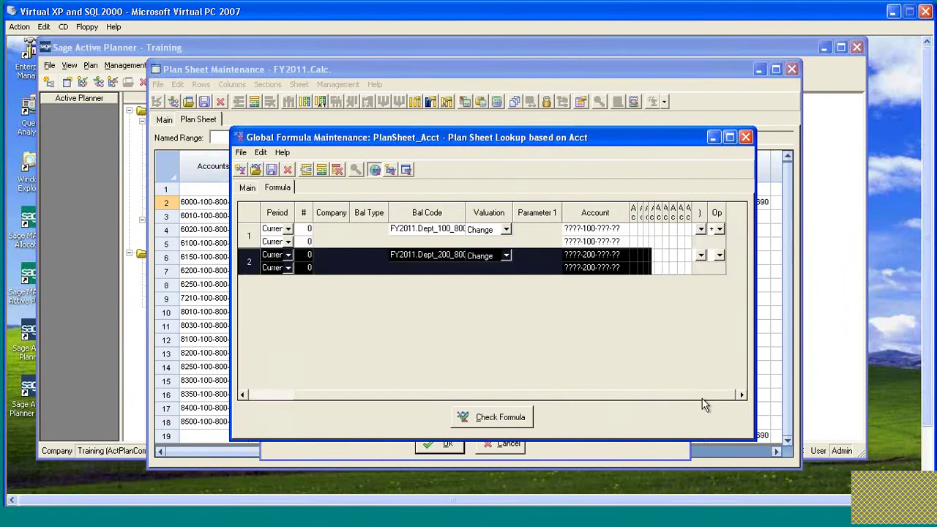
pyautogui.click(339, 171)
pyautogui.click(719, 230)
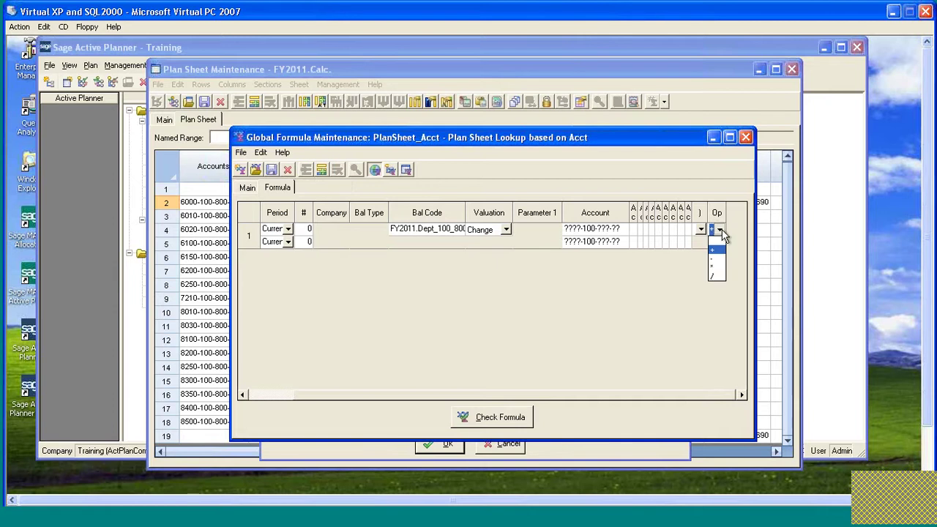
pyautogui.click(716, 256)
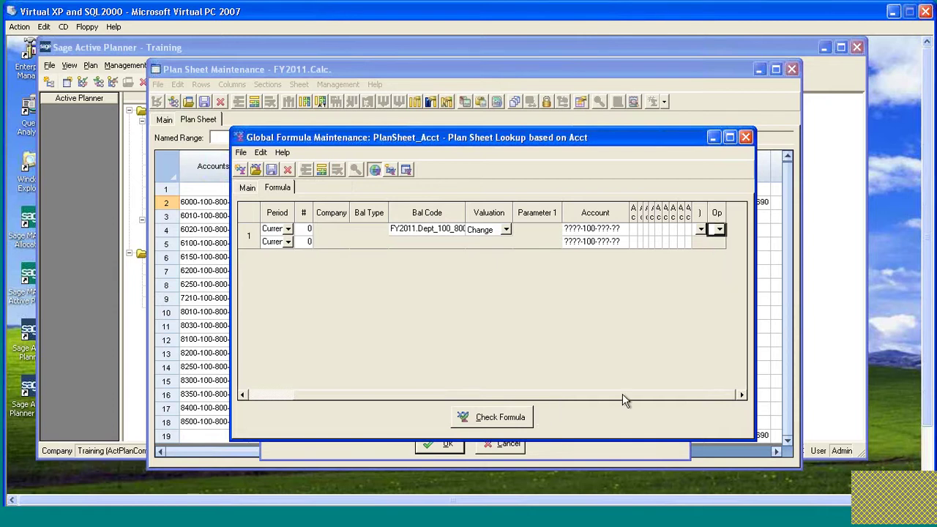
# Step: Set the remaining formula line's account range to the mask ????-???-???-??
pyautogui.moveTo(622, 394); pyautogui.dragTo(322, 398)
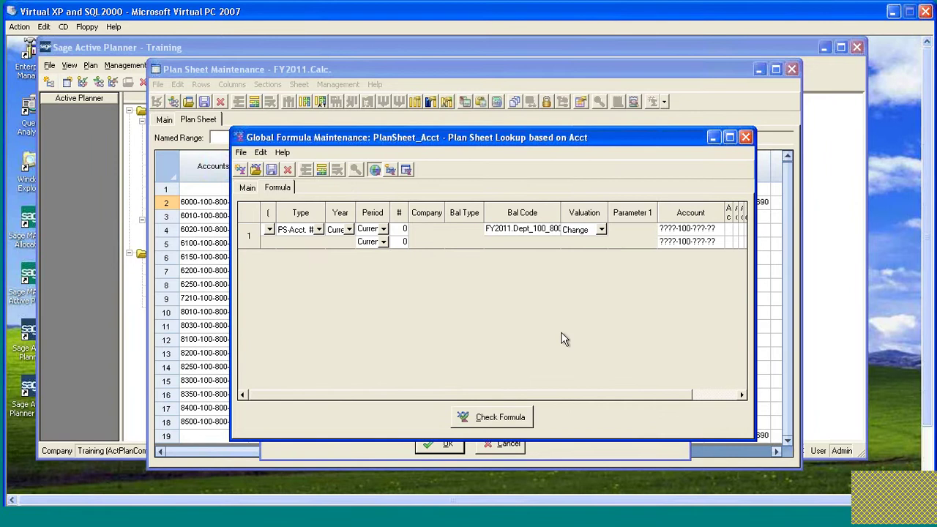
pyautogui.click(671, 230)
pyautogui.write('???-??')
# Step: Set the formula line's balance code to plan &PLAN&, sheet Dept_100_800 and group &GROUP&
pyautogui.doubleClick(502, 229)
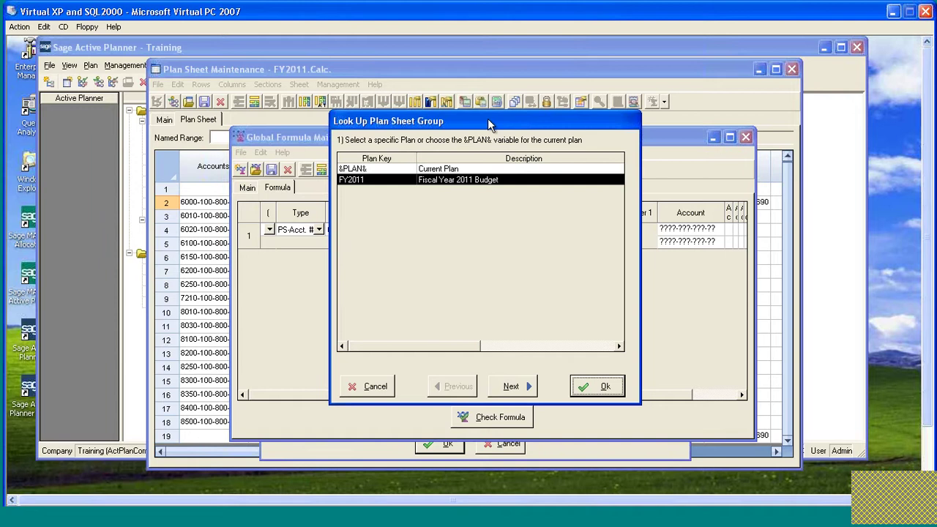
pyautogui.moveTo(519, 124); pyautogui.dragTo(556, 132)
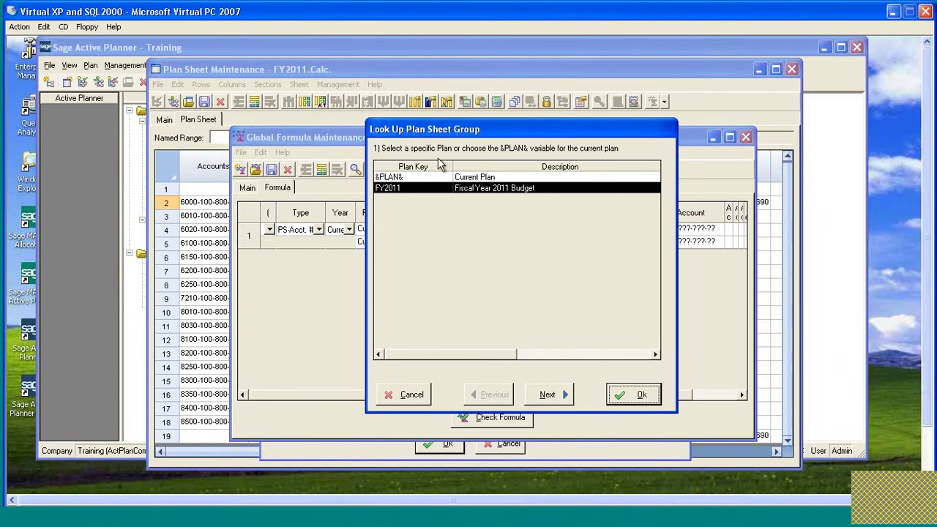
pyautogui.moveTo(498, 139); pyautogui.dragTo(517, 126)
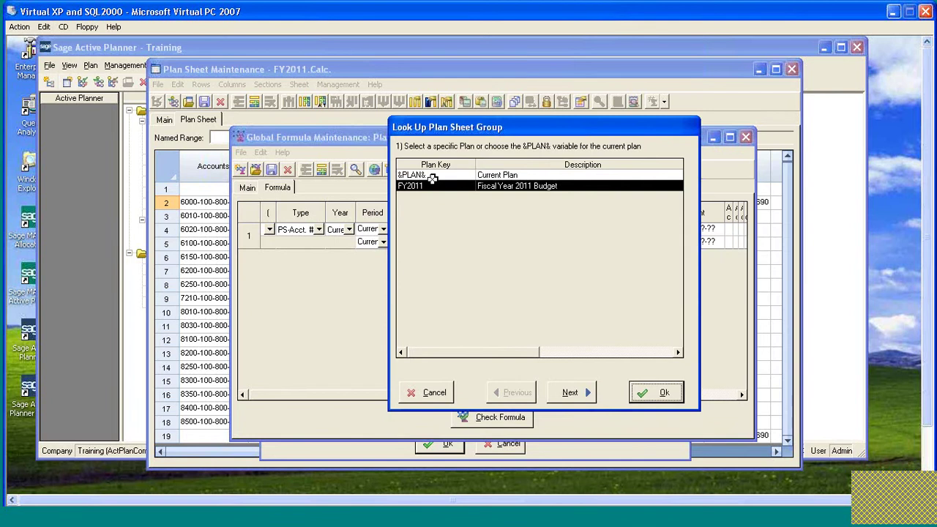
pyautogui.click(431, 176)
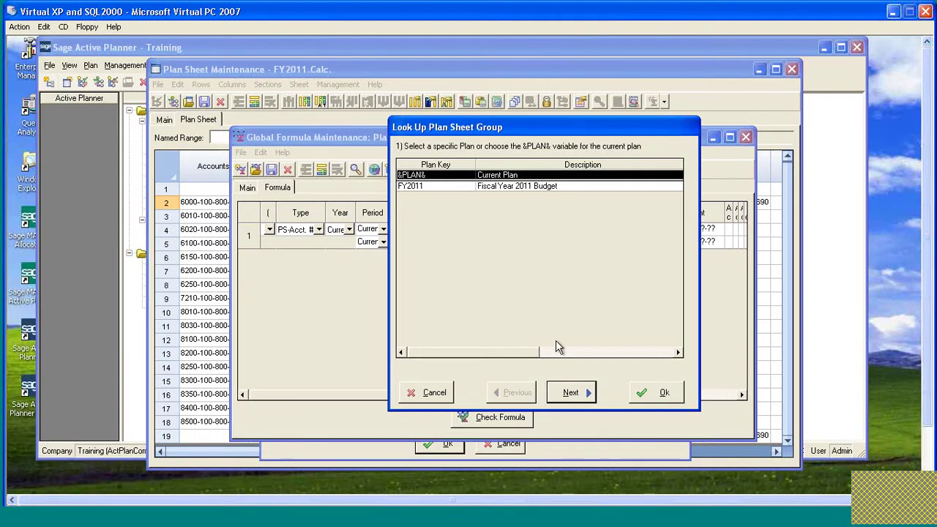
pyautogui.click(572, 393)
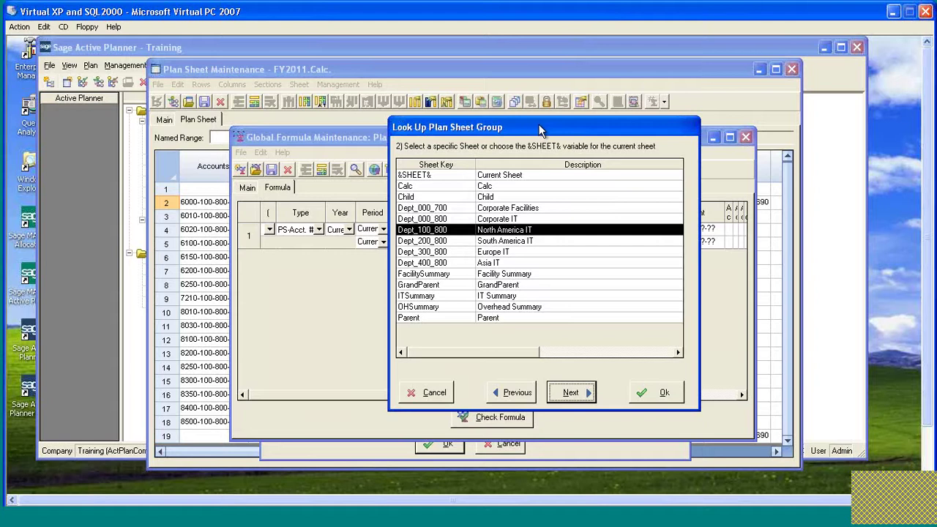
pyautogui.click(425, 231)
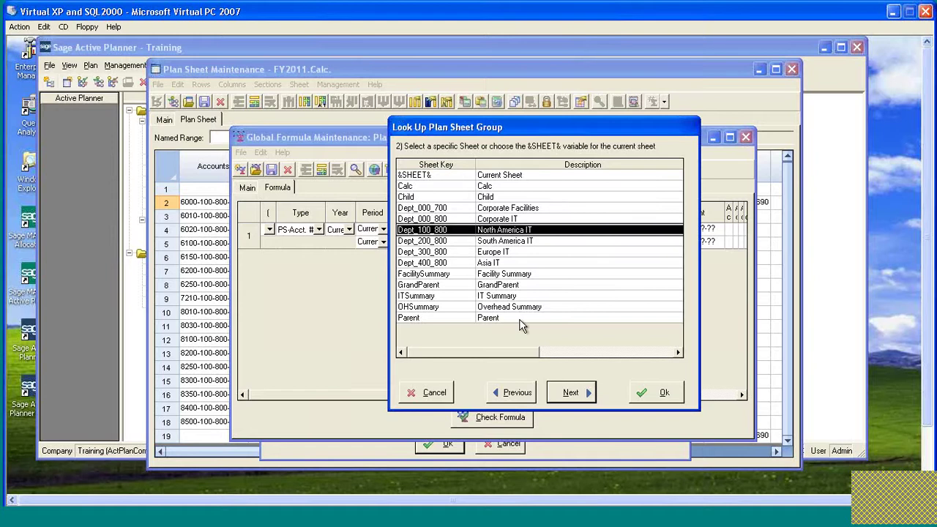
pyautogui.click(570, 392)
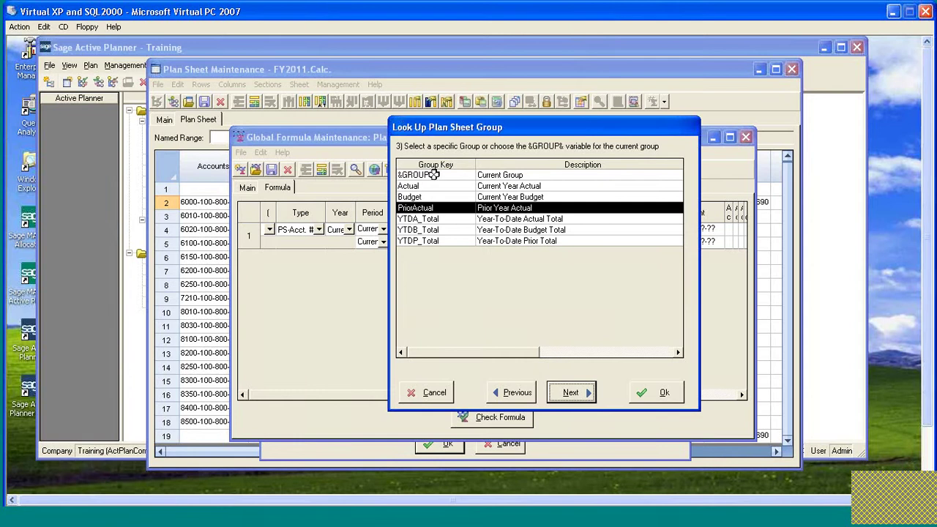
pyautogui.click(510, 176)
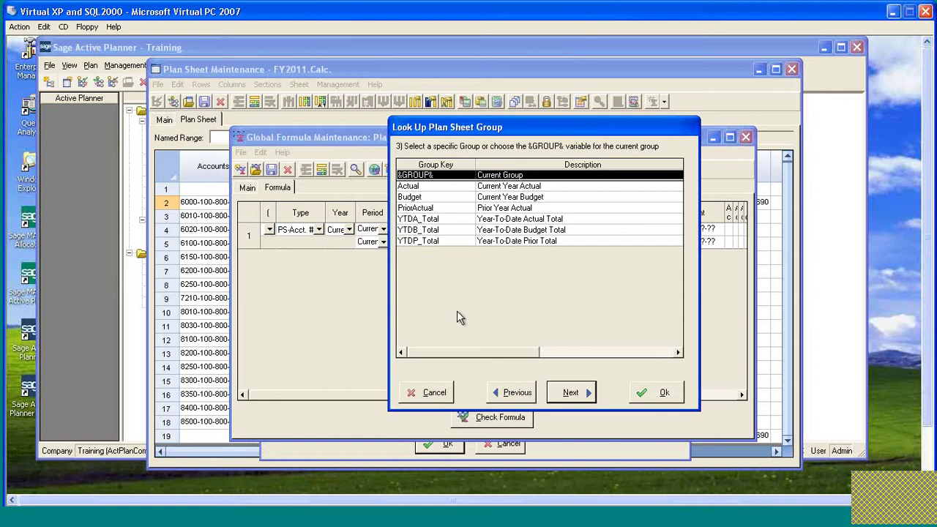
pyautogui.click(569, 392)
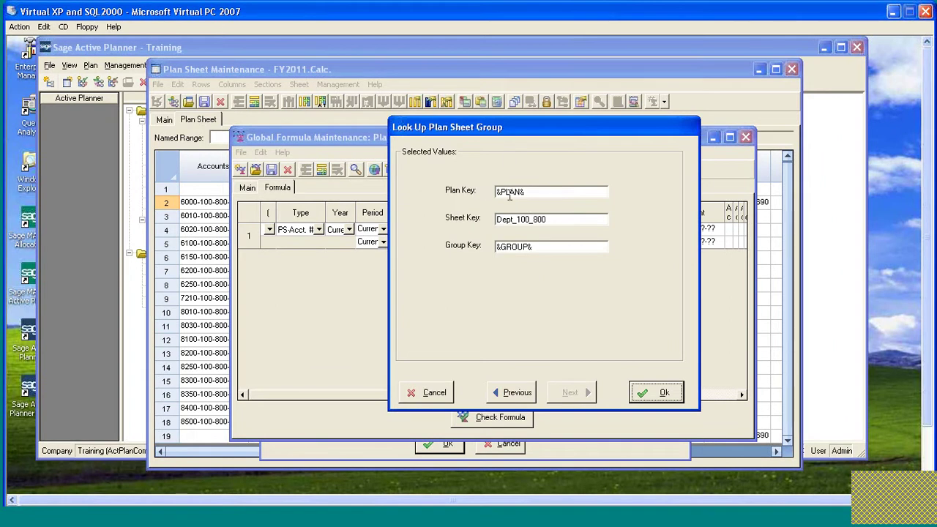
pyautogui.click(657, 396)
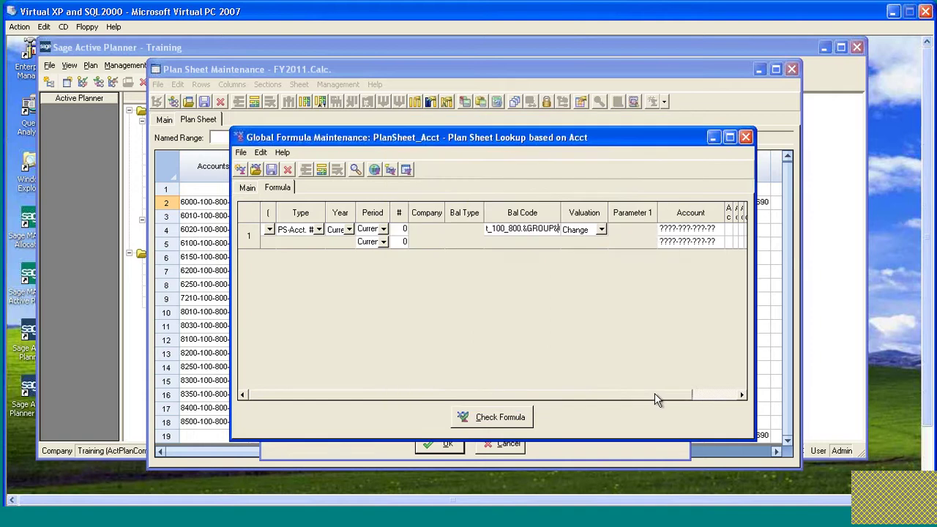
# Step: Save and close the PlanSheet_Acct formula and apply the Regular Salaries row's calculation settings
pyautogui.click(272, 174)
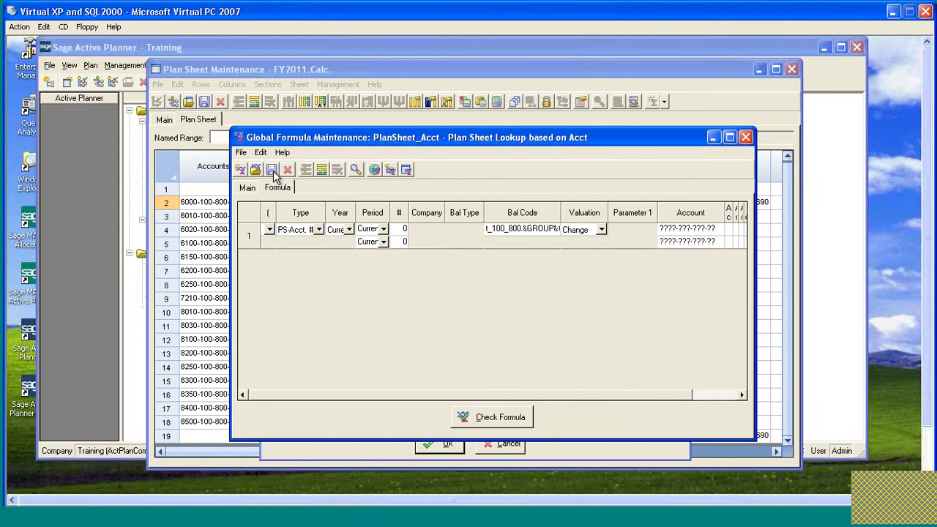
pyautogui.click(746, 137)
pyautogui.click(439, 444)
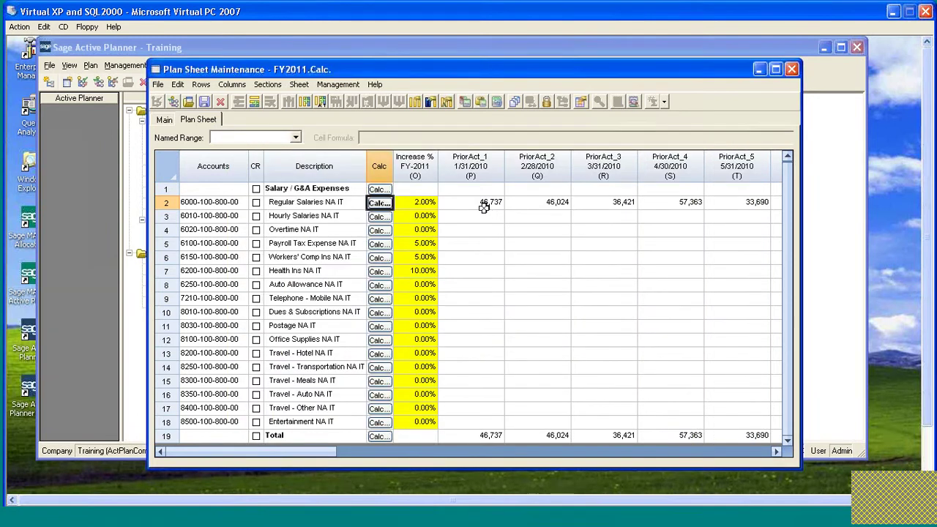
# Step: Refresh the calculations of the Regular Salaries row's prior-year actual cells from PriorAct_1 onward and close the refresh log
pyautogui.moveTo(485, 203); pyautogui.dragTo(540, 205)
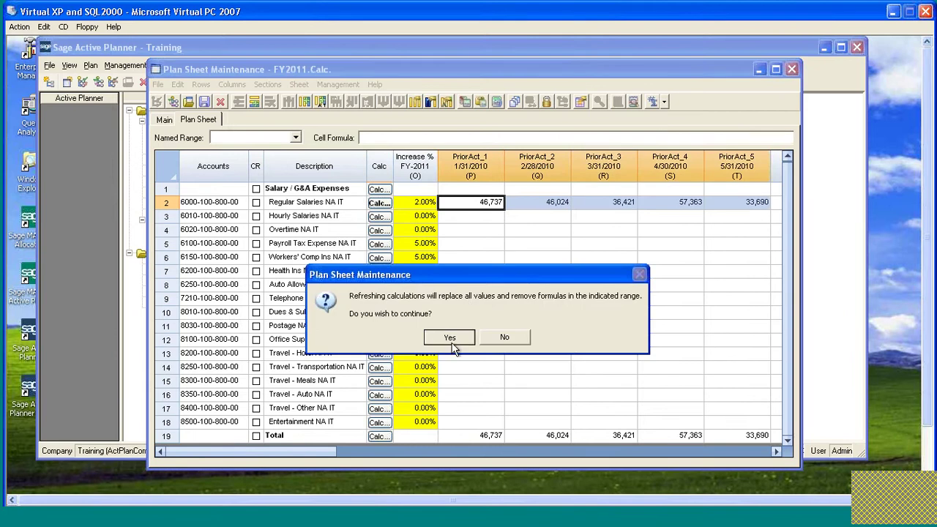
pyautogui.click(451, 341)
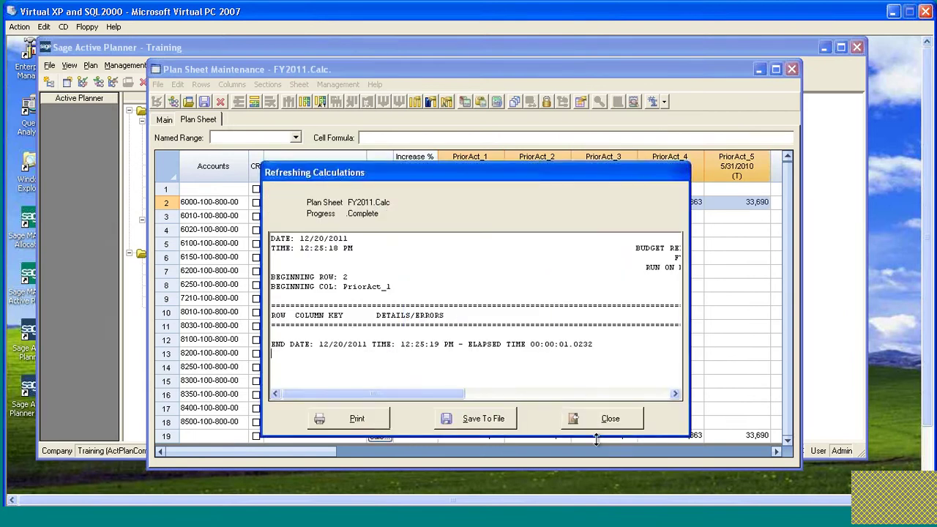
pyautogui.click(603, 423)
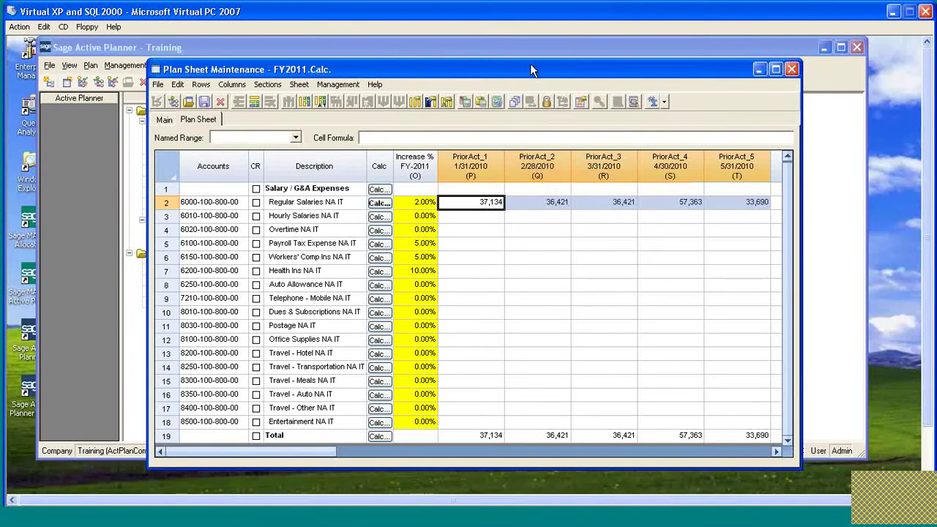
# Step: Reopen the PlanSheet_Acct formula from the Regular Salaries row's PriorActual calculation settings
pyautogui.moveTo(530, 69); pyautogui.dragTo(531, 63)
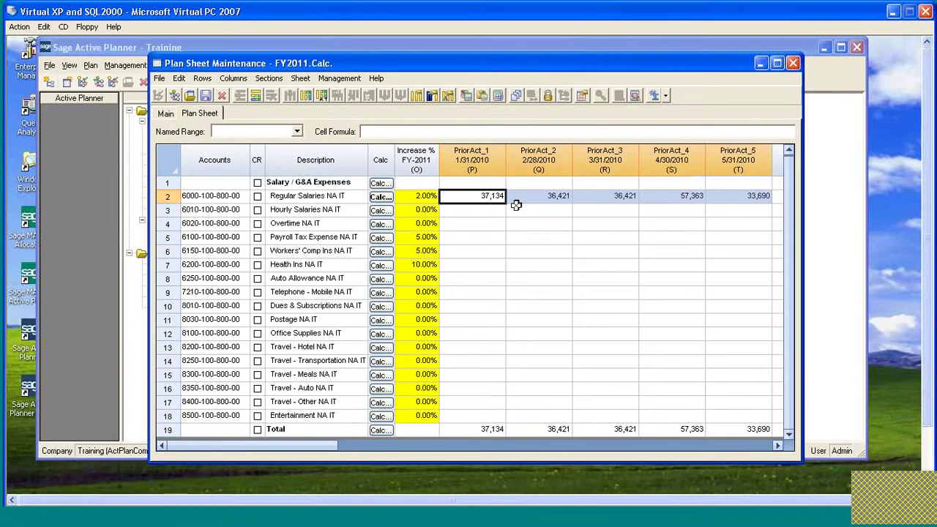
pyautogui.click(382, 199)
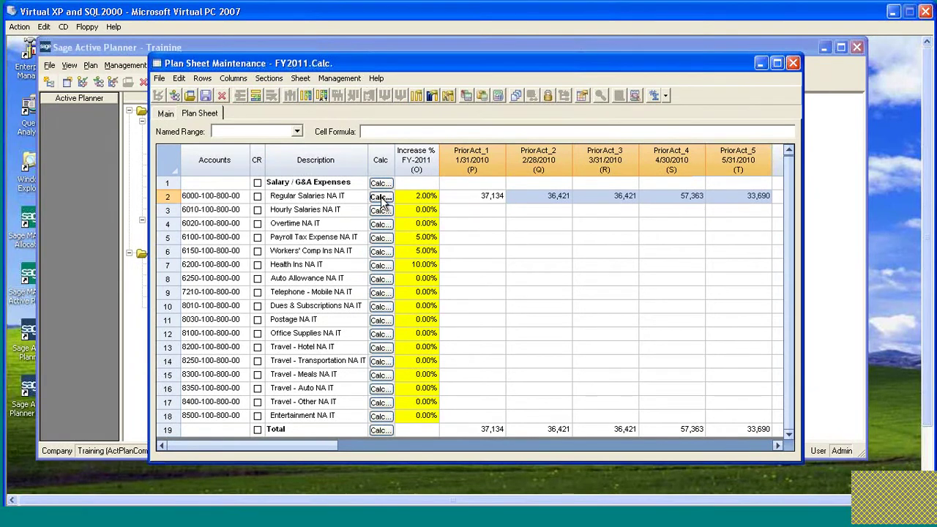
pyautogui.click(400, 224)
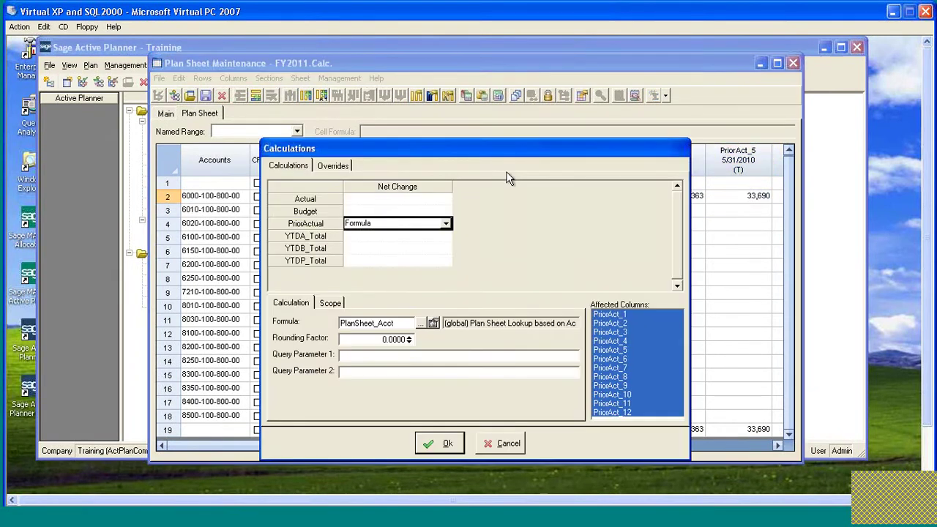
pyautogui.moveTo(522, 140); pyautogui.dragTo(533, 115)
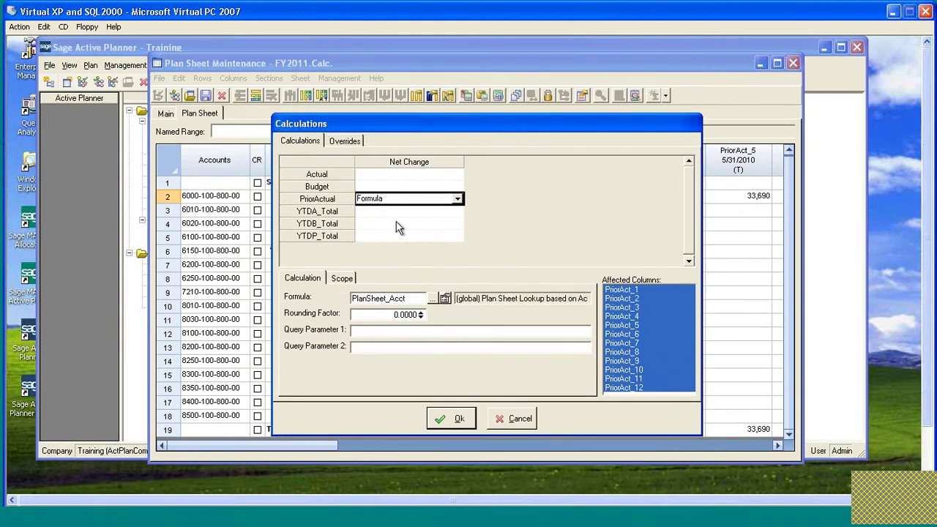
pyautogui.click(445, 298)
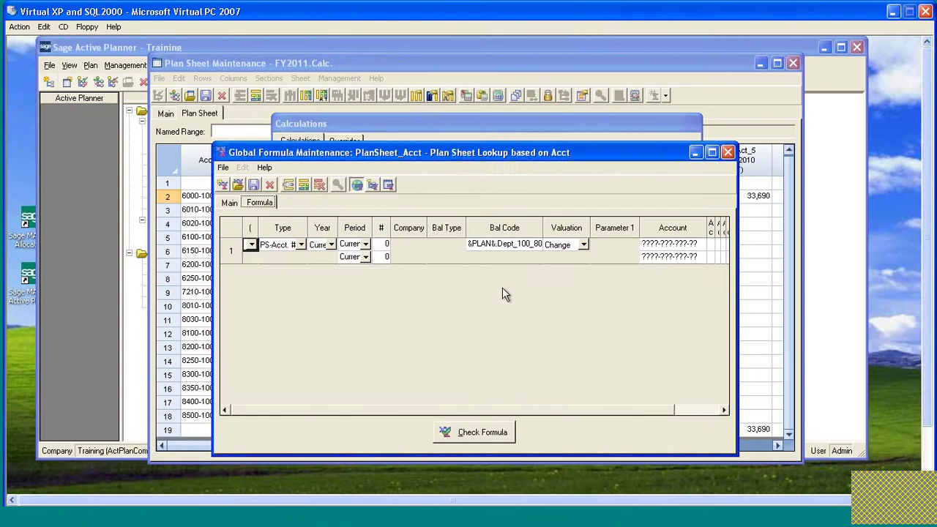
pyautogui.moveTo(464, 153); pyautogui.dragTo(472, 148)
# Step: Change the formula key to PubData_Acct and the description to "PubData Lookup based on Acct"
pyautogui.click(237, 198)
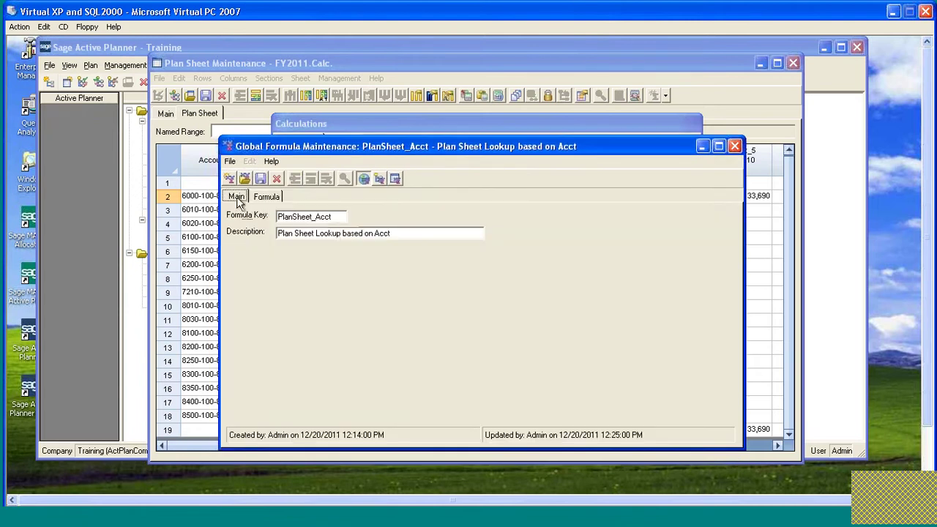
pyautogui.click(334, 215)
pyautogui.press('BackSpace')
pyautogui.press('BackSpace')
pyautogui.press('BackSpace')
pyautogui.press('BackSpace')
pyautogui.press('BackSpace')
pyautogui.press('BackSpace')
pyautogui.press('BackSpace')
pyautogui.write('PubData')
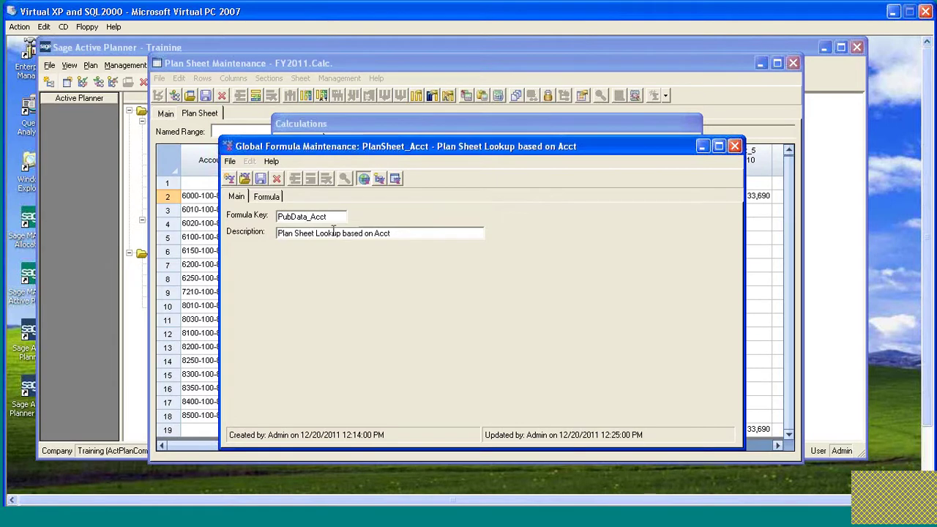
pyautogui.moveTo(313, 231); pyautogui.dragTo(243, 237)
pyautogui.write('PubData')
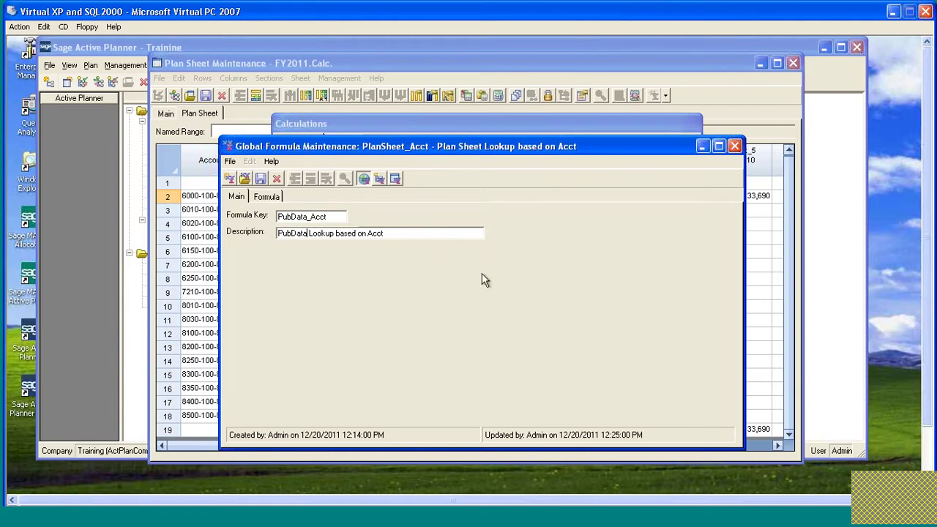
# Step: Set the type of the formula's only line to Pub Data
pyautogui.click(267, 198)
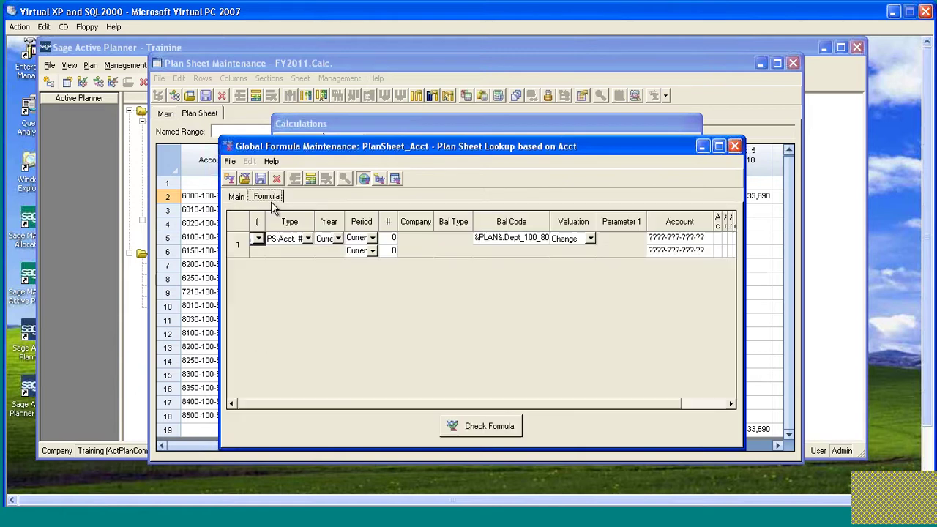
pyautogui.click(308, 240)
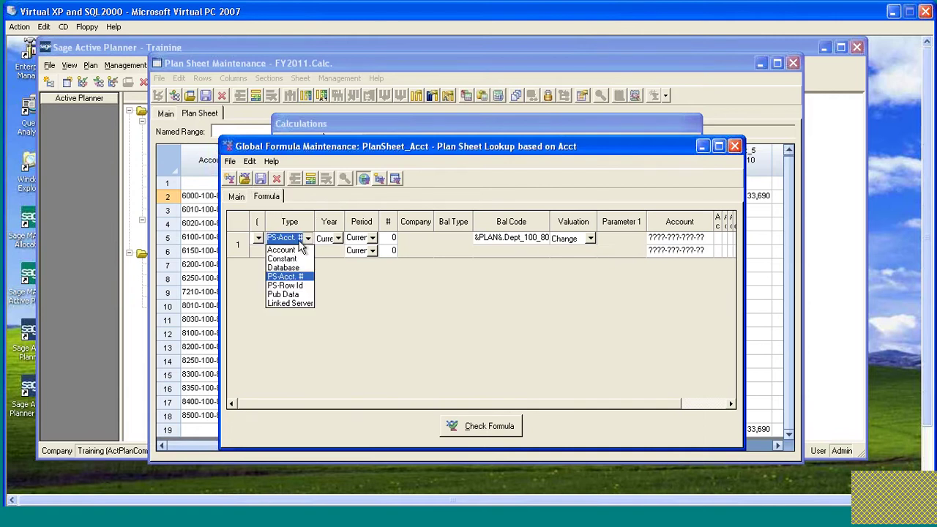
pyautogui.click(282, 295)
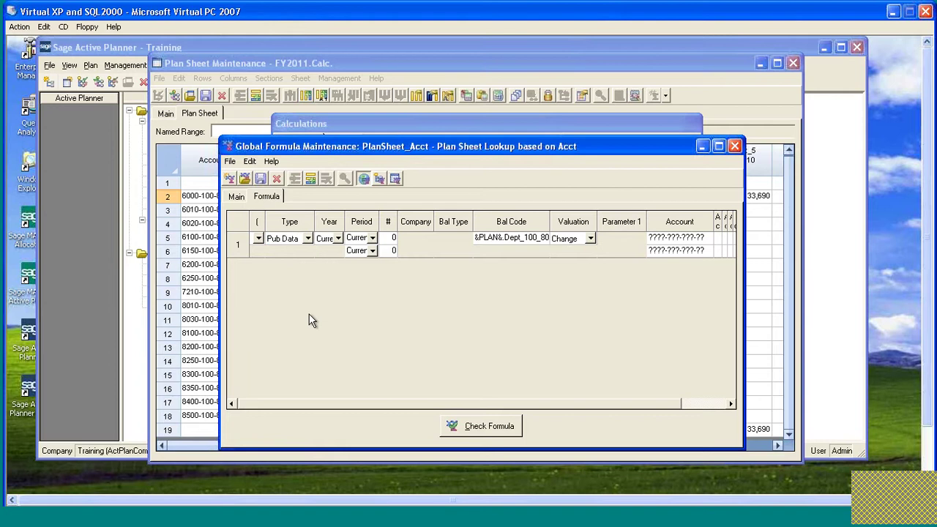
# Step: Open the Pub Data line's published data query and select Accounts as its dimension set
pyautogui.moveTo(525, 145); pyautogui.dragTo(524, 128)
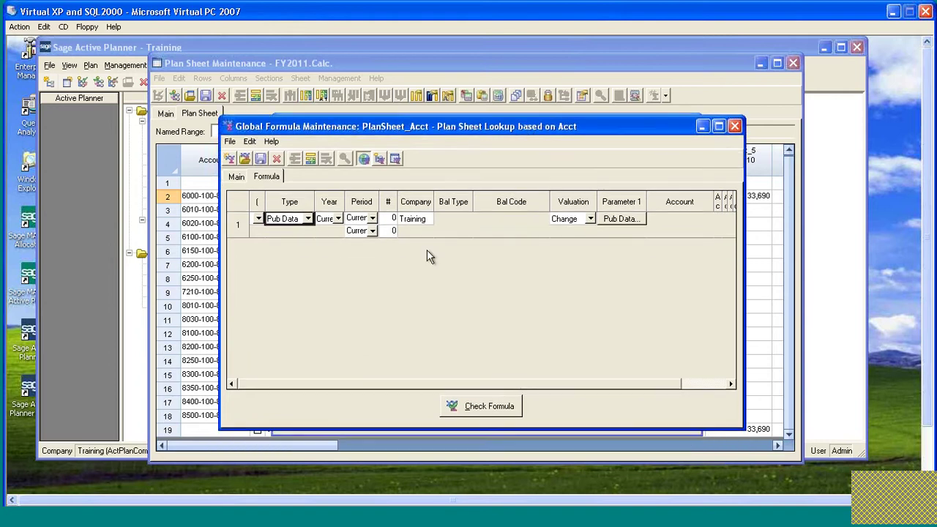
pyautogui.click(622, 219)
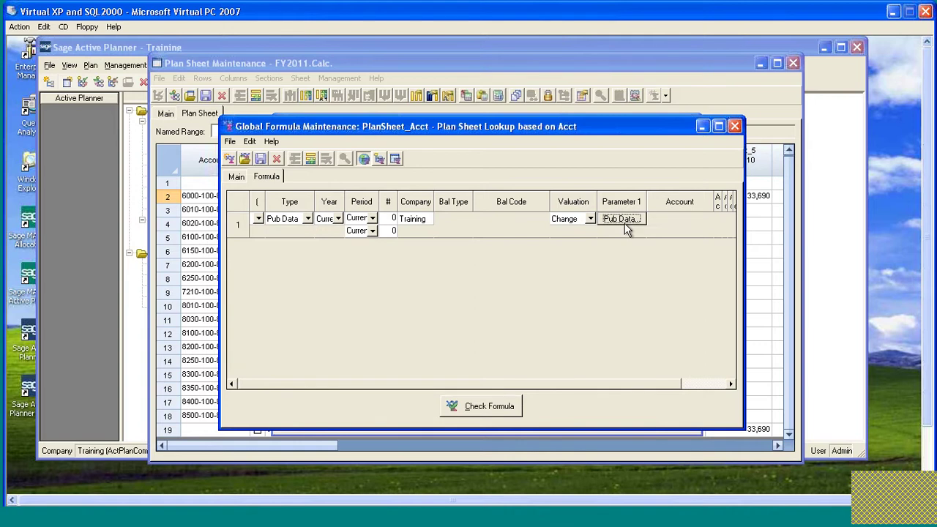
pyautogui.moveTo(491, 115); pyautogui.dragTo(490, 82)
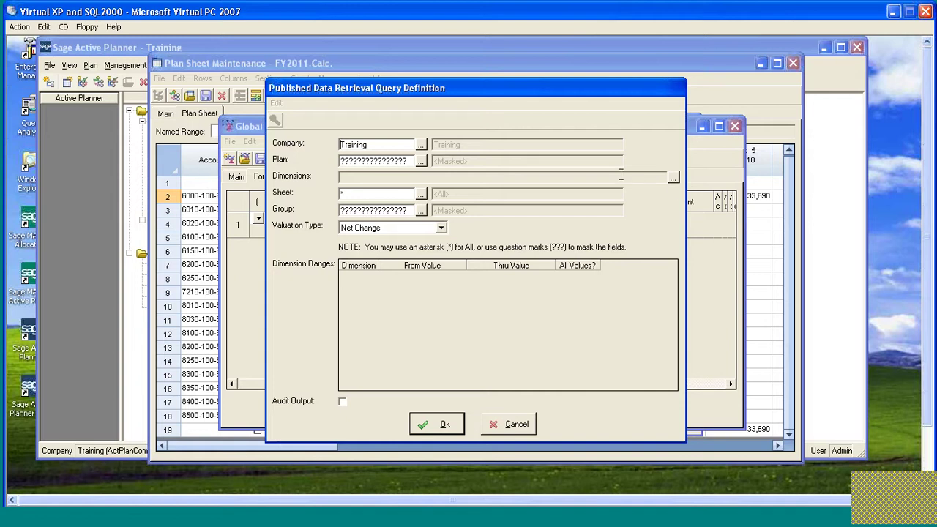
pyautogui.click(672, 178)
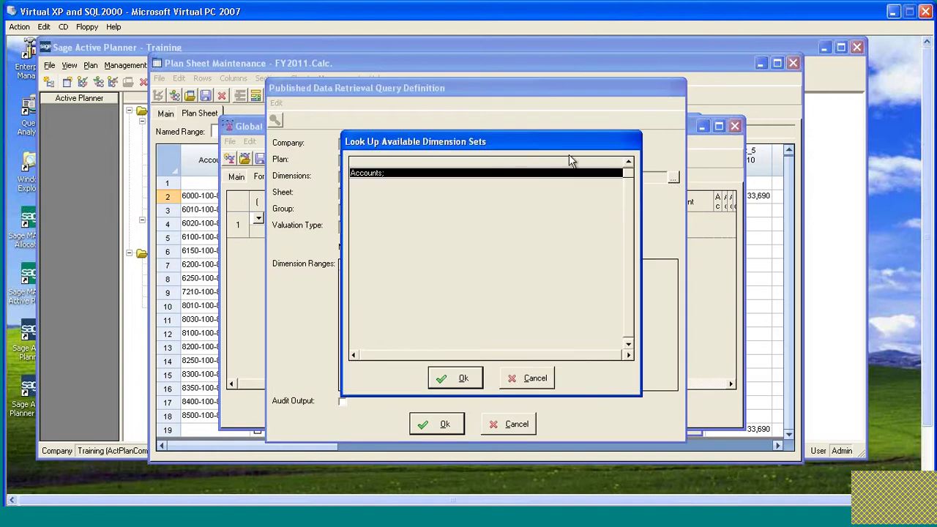
pyautogui.moveTo(568, 146); pyautogui.dragTo(619, 126)
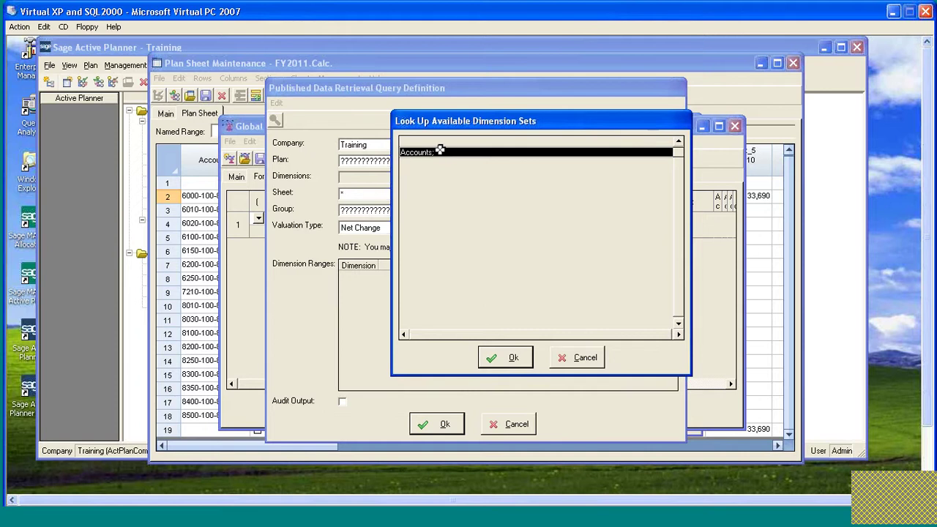
pyautogui.click(510, 357)
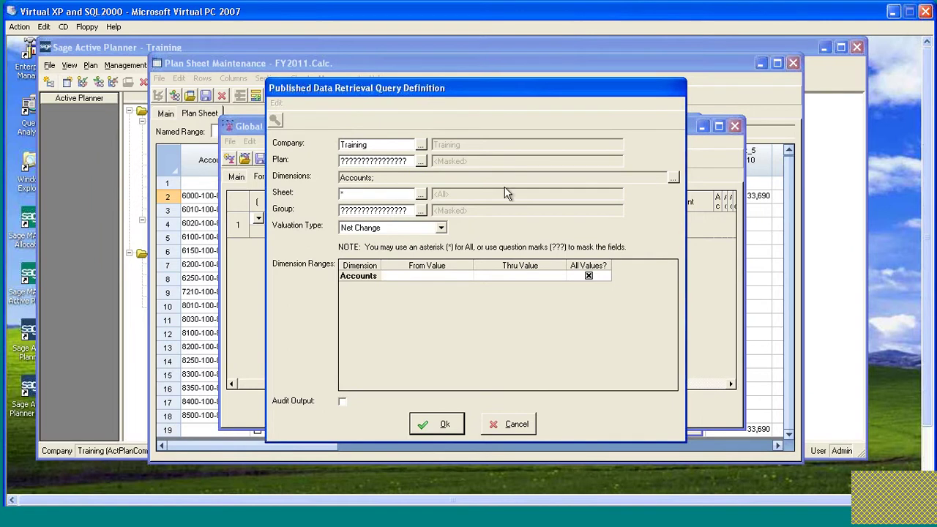
# Step: Limit the Accounts dimension range with the mask ????-???-???-?? as both from and thru value
pyautogui.click(380, 194)
pyautogui.moveTo(483, 97); pyautogui.dragTo(496, 91)
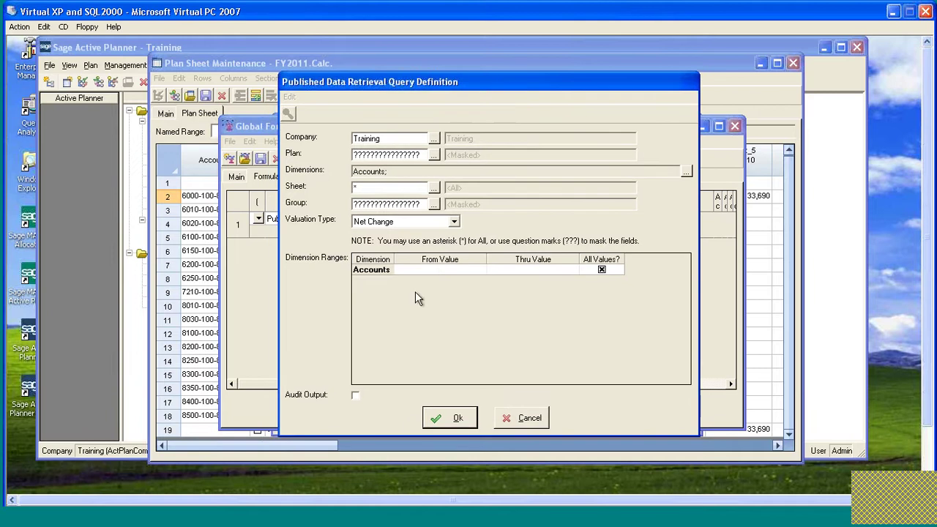
pyautogui.click(418, 270)
pyautogui.click(464, 324)
pyautogui.write('6000')
pyautogui.press('BackSpace')
pyautogui.press('BackSpace')
pyautogui.press('BackSpace')
pyautogui.press('BackSpace')
pyautogui.write('????????????')
pyautogui.press('Tab')
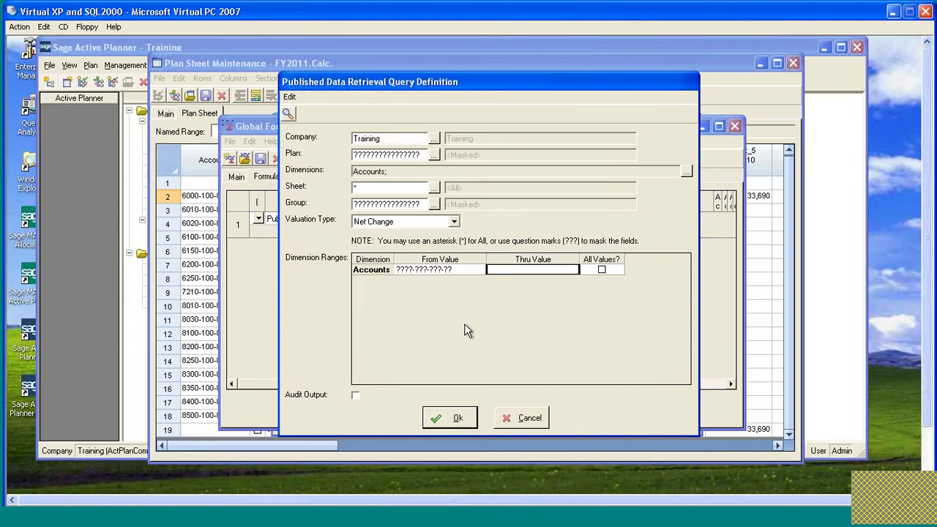
pyautogui.write('?')
pyautogui.write('?')
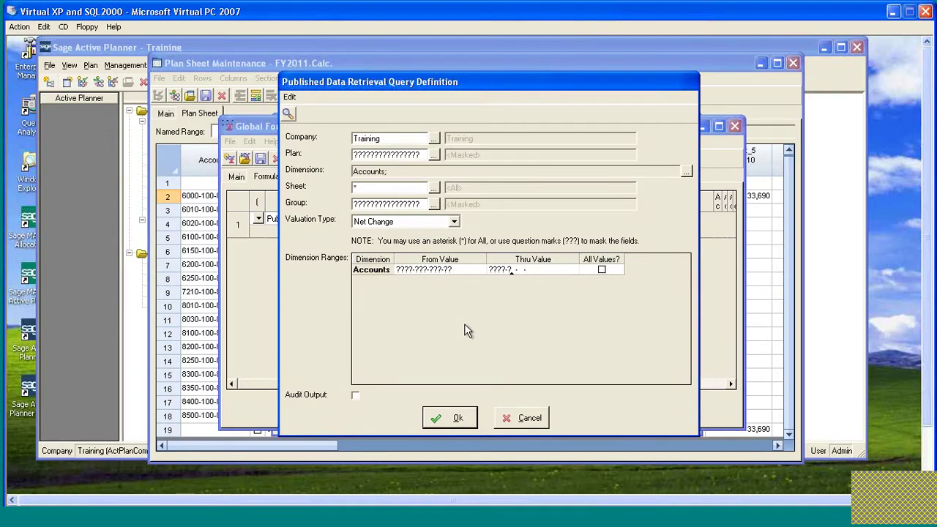
pyautogui.write('??????????')
pyautogui.moveTo(560, 86); pyautogui.dragTo(564, 68)
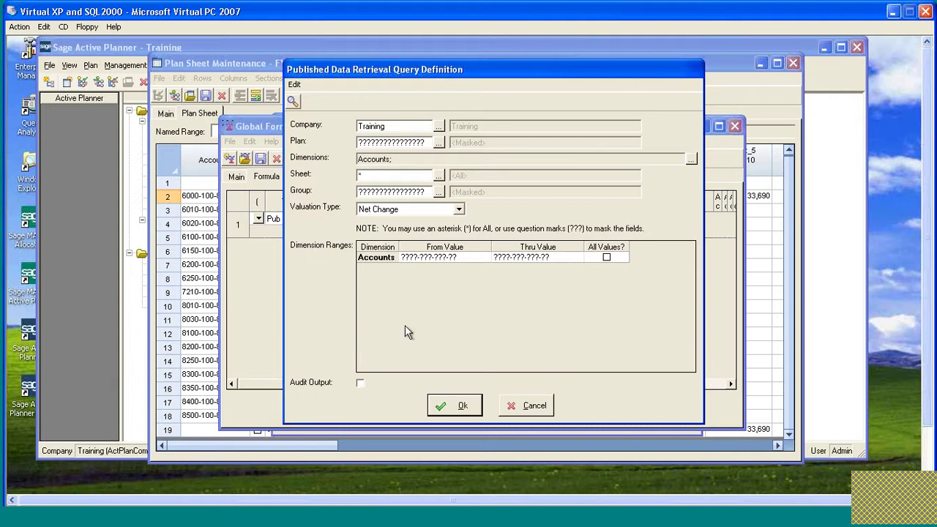
# Step: Enable audit output for the query and save the global formula as a new record
pyautogui.click(360, 382)
pyautogui.click(457, 413)
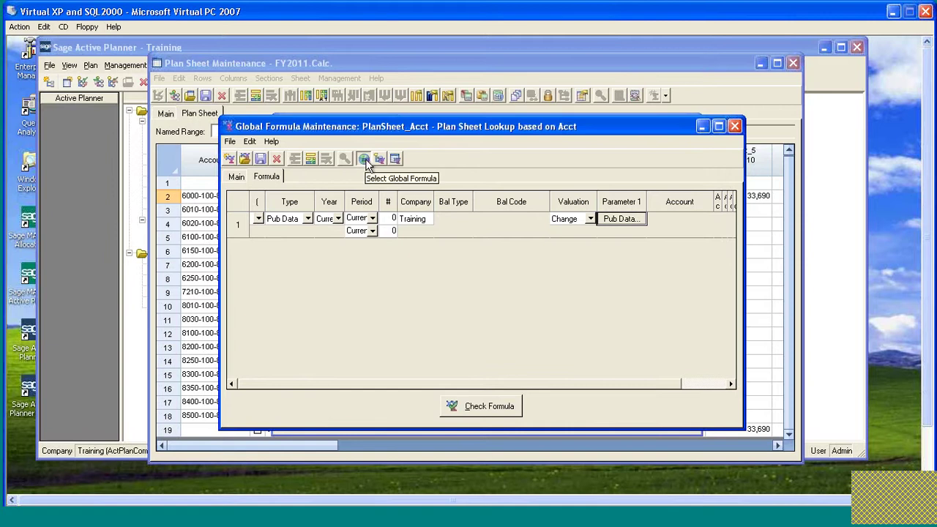
pyautogui.click(260, 158)
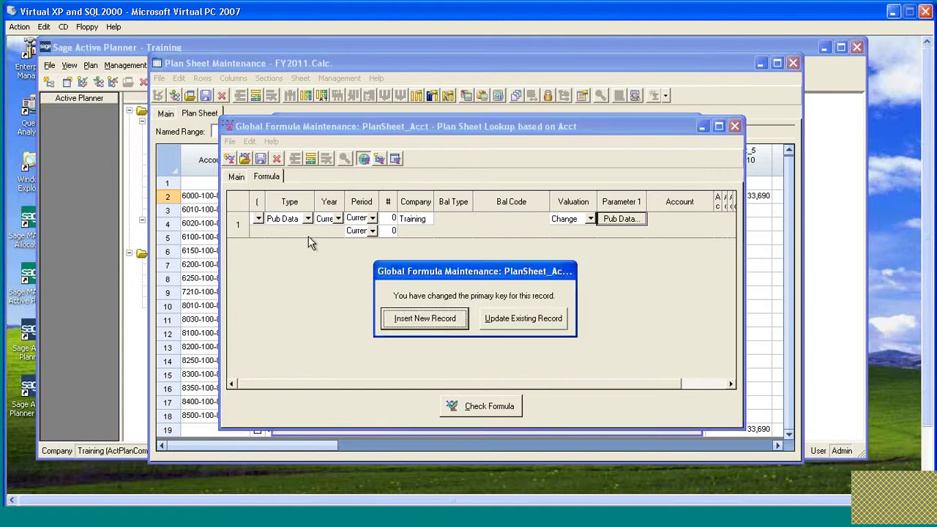
pyautogui.click(424, 319)
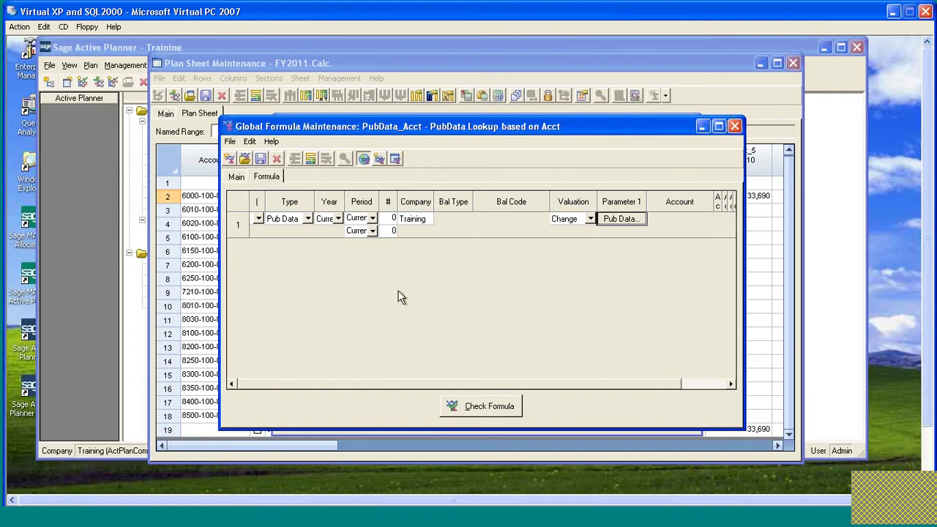
# Step: Close the formula and accept PubData_Acct as the Regular Salaries row's PriorActual calculation
pyautogui.click(735, 126)
pyautogui.click(451, 335)
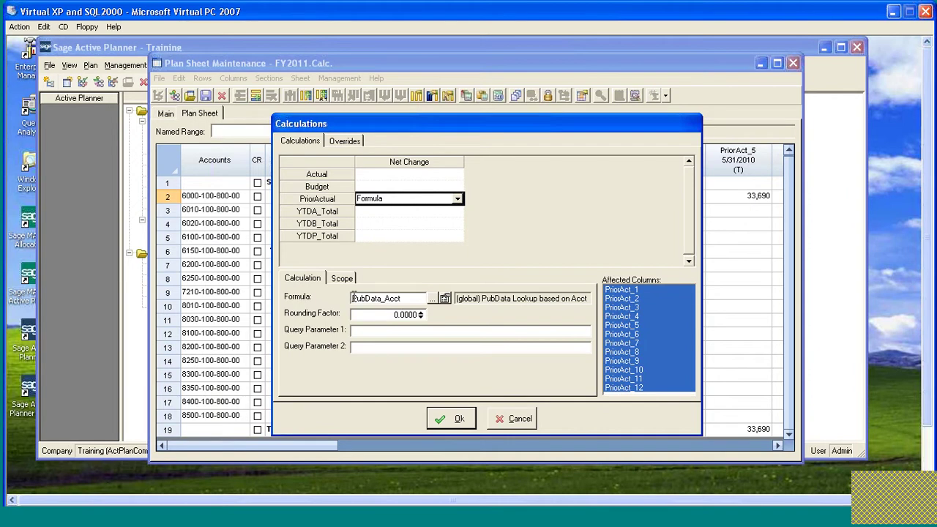
pyautogui.click(454, 418)
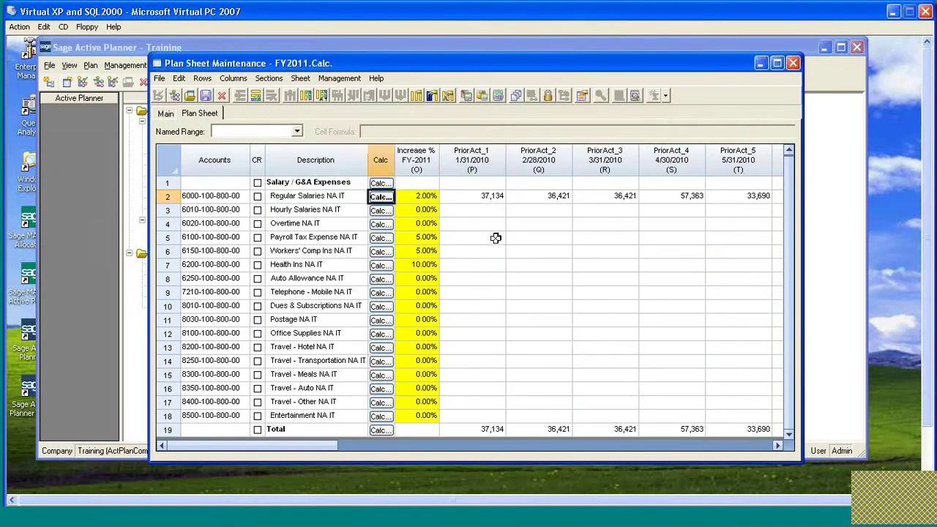
# Step: Refresh the calculation of the Regular Salaries row's PriorAct_1 cell
pyautogui.click(485, 197)
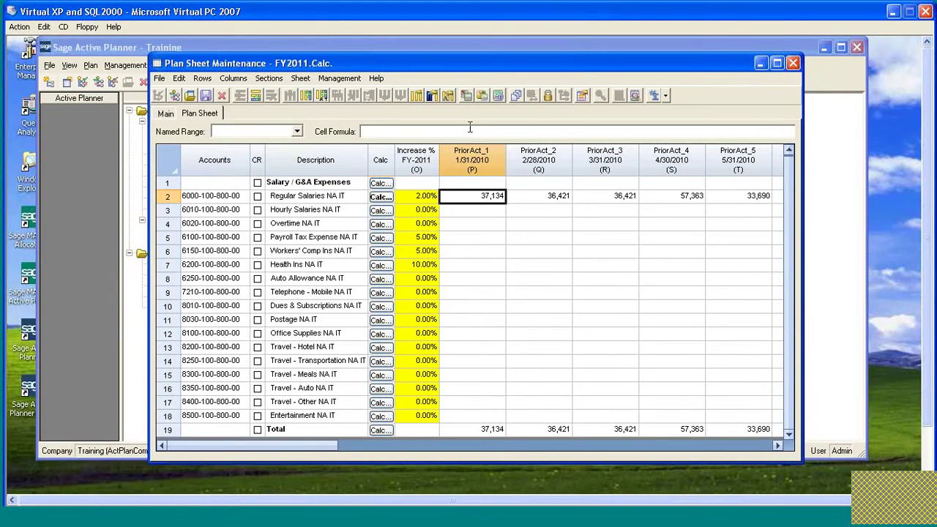
pyautogui.click(482, 96)
pyautogui.click(447, 336)
pyautogui.moveTo(497, 172); pyautogui.dragTo(487, 95)
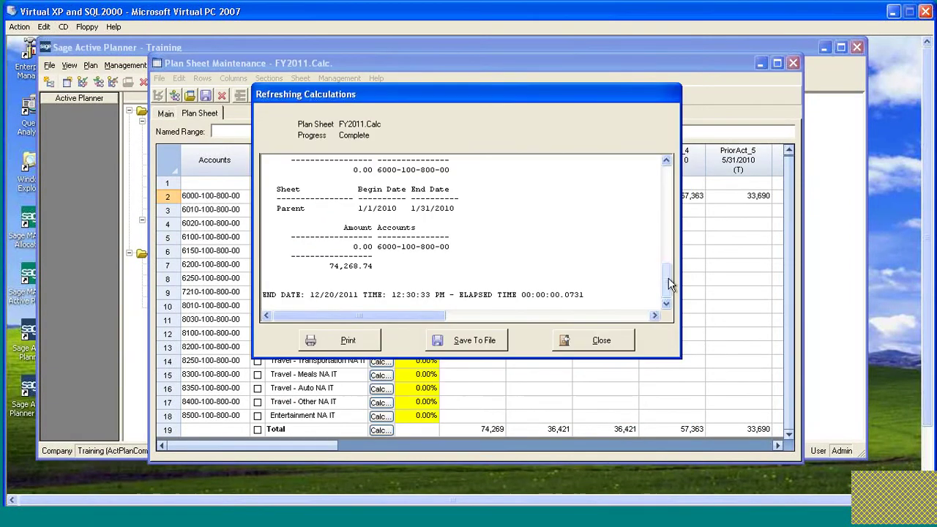
# Step: Examine the refresh log's audit details for the plan, group and the amount each sheet contributes to PriorAct_1
pyautogui.moveTo(667, 282); pyautogui.dragTo(666, 176)
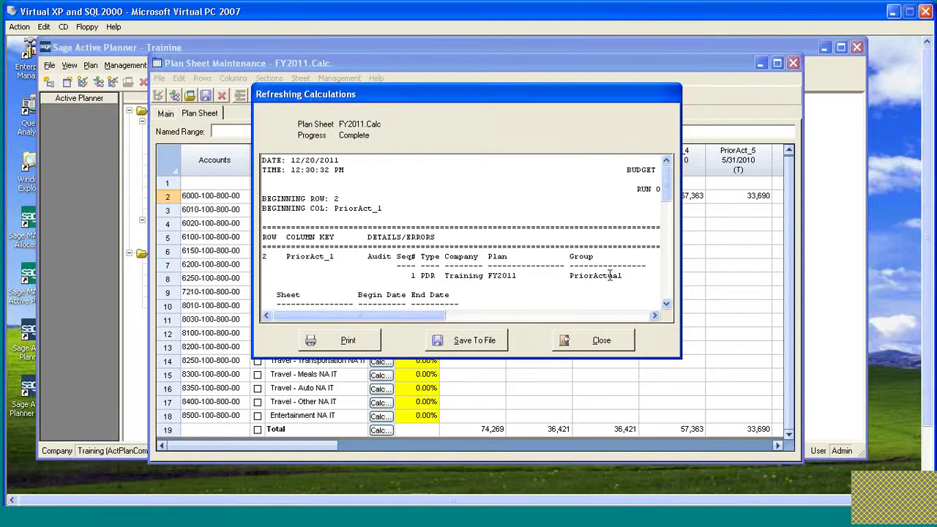
pyautogui.moveTo(666, 305); pyautogui.dragTo(666, 305)
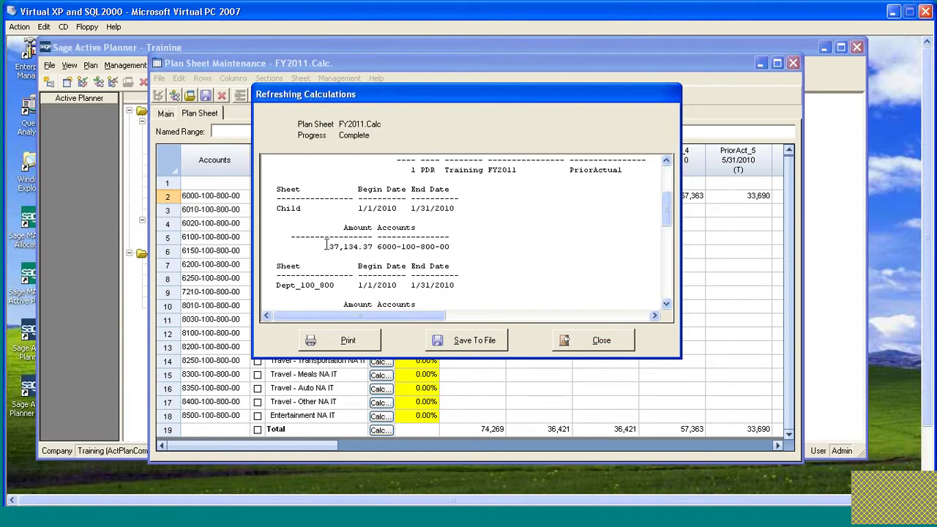
pyautogui.moveTo(326, 246); pyautogui.dragTo(387, 246)
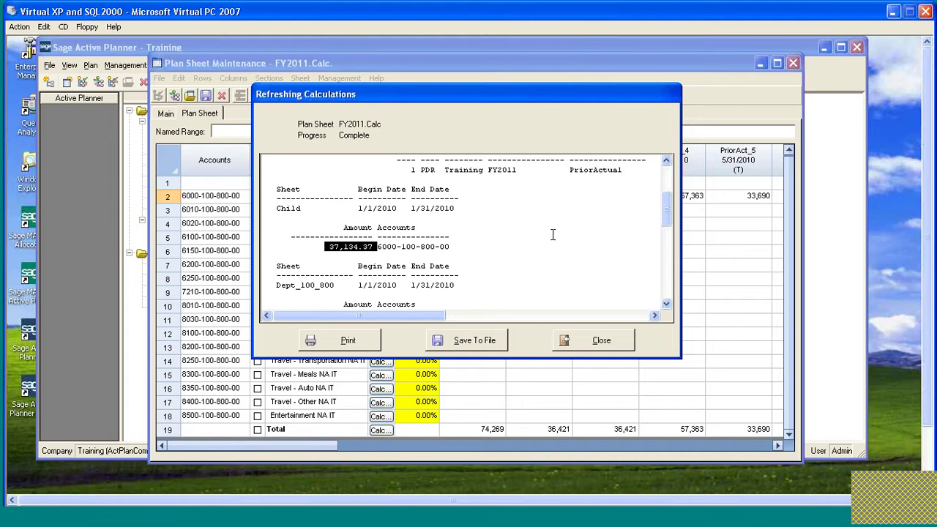
pyautogui.scroll(-1, 549, 232)
pyautogui.scroll(-2, 549, 232)
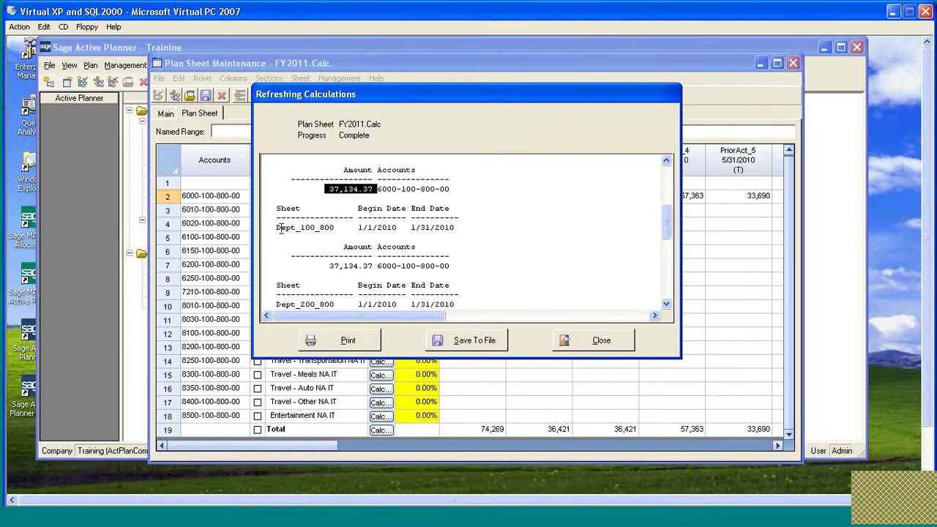
pyautogui.scroll(-1, 448, 251)
pyautogui.scroll(-3, 448, 251)
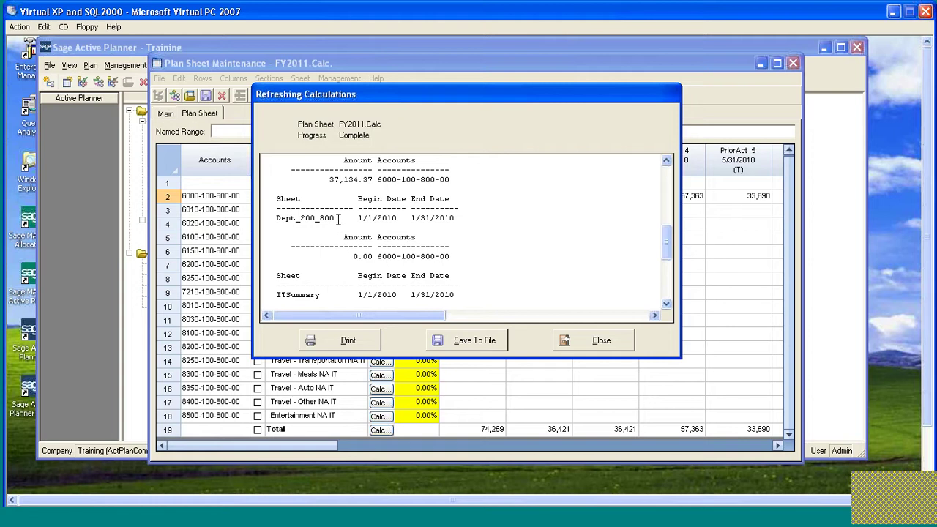
pyautogui.doubleClick(349, 256)
pyautogui.scroll(-2, 466, 253)
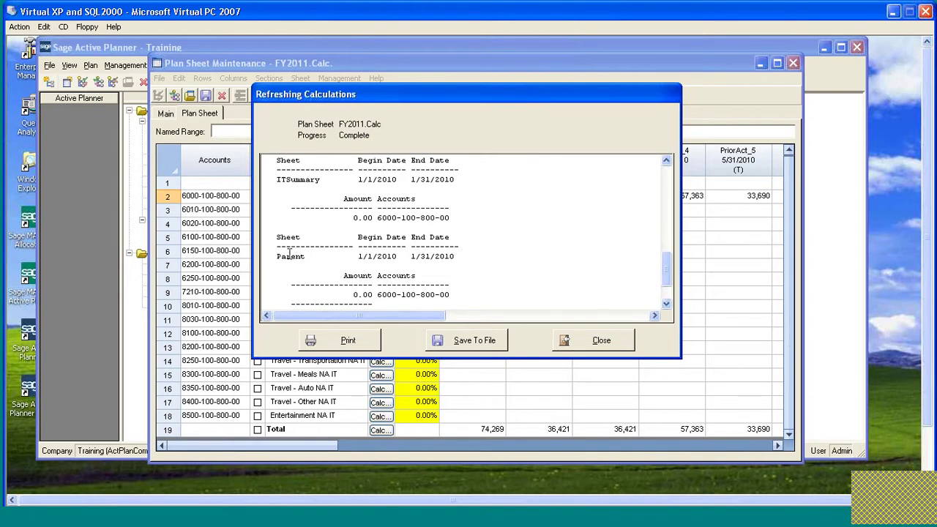
pyautogui.scroll(-2, 291, 218)
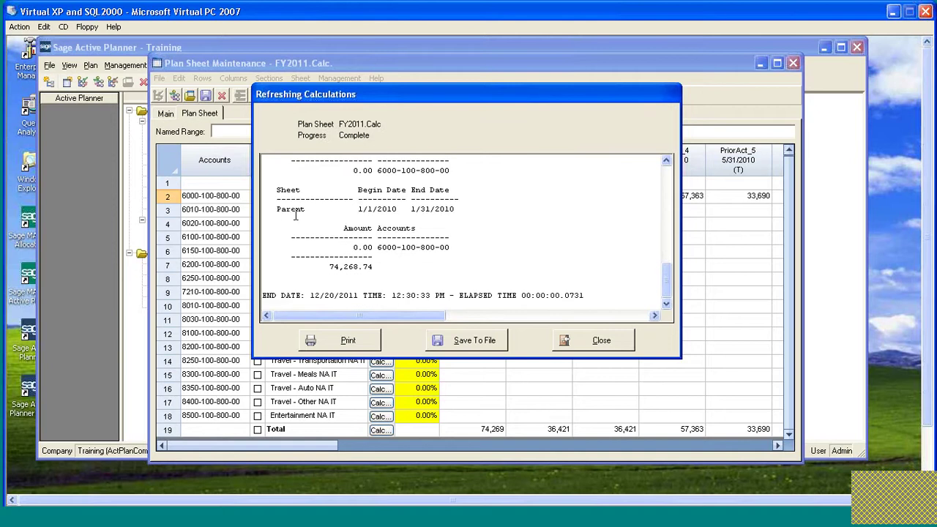
pyautogui.scroll(2, 322, 220)
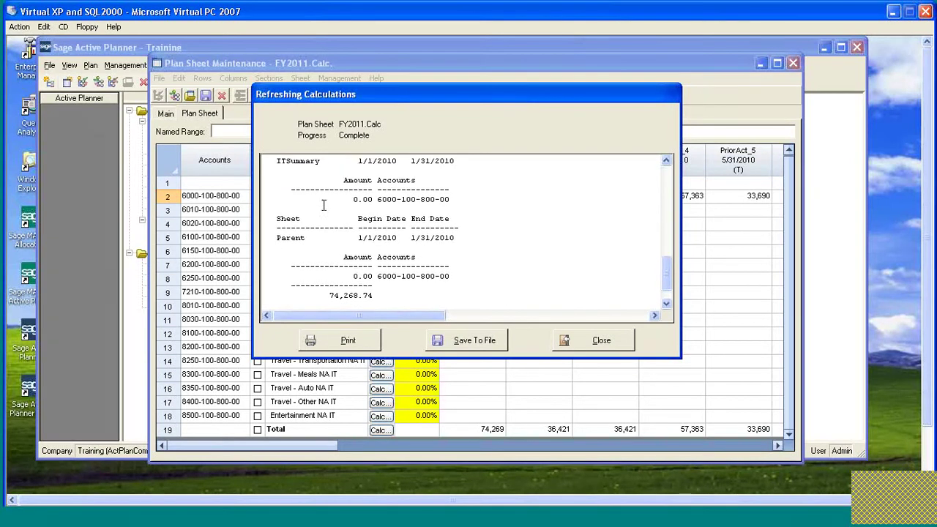
pyautogui.scroll(-2, 323, 209)
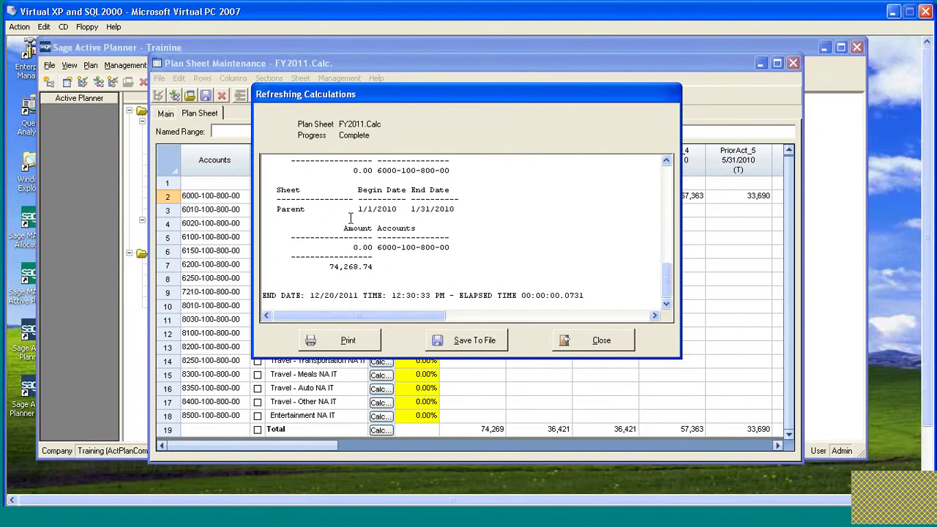
pyautogui.moveTo(349, 171); pyautogui.dragTo(377, 171)
pyautogui.moveTo(348, 247); pyautogui.dragTo(386, 248)
pyautogui.scroll(5, 567, 252)
pyautogui.scroll(1, 566, 250)
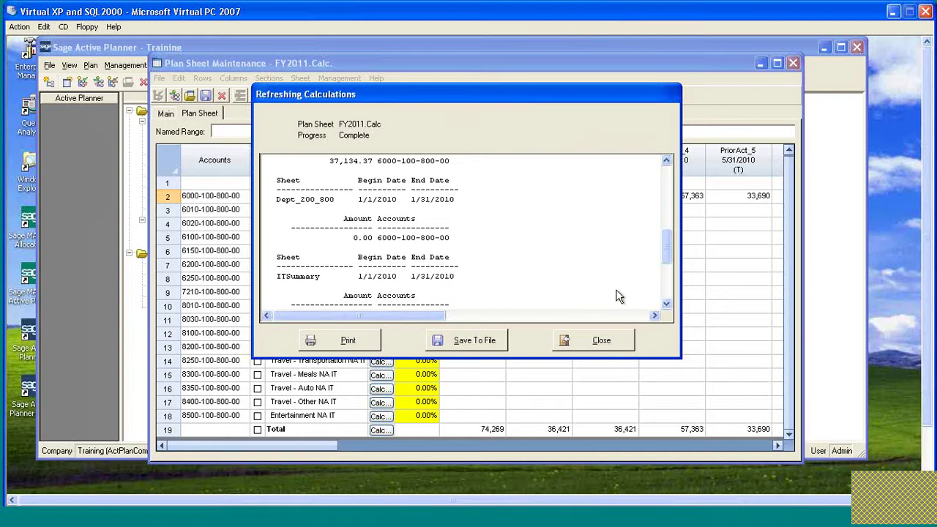
# Step: Close the refresh log and save the Calc plan sheet
pyautogui.click(600, 346)
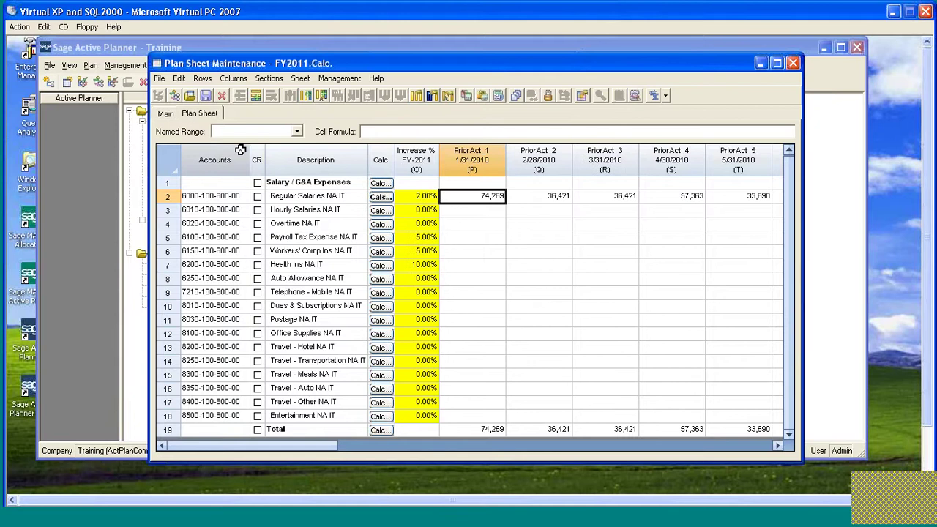
pyautogui.click(207, 96)
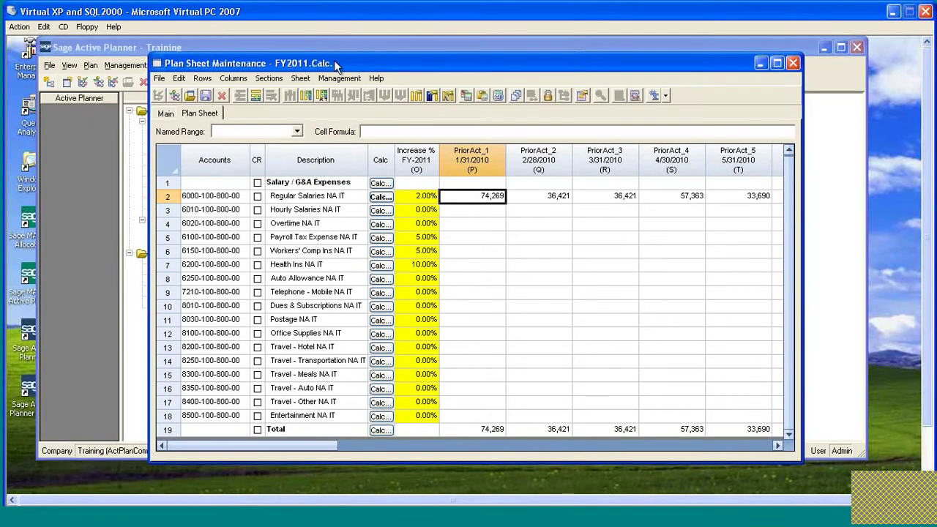
# Step: Inspect the Publish Sheet setting in the Calc sheet's other sheet options and dismiss them without saving changes
pyautogui.click(301, 78)
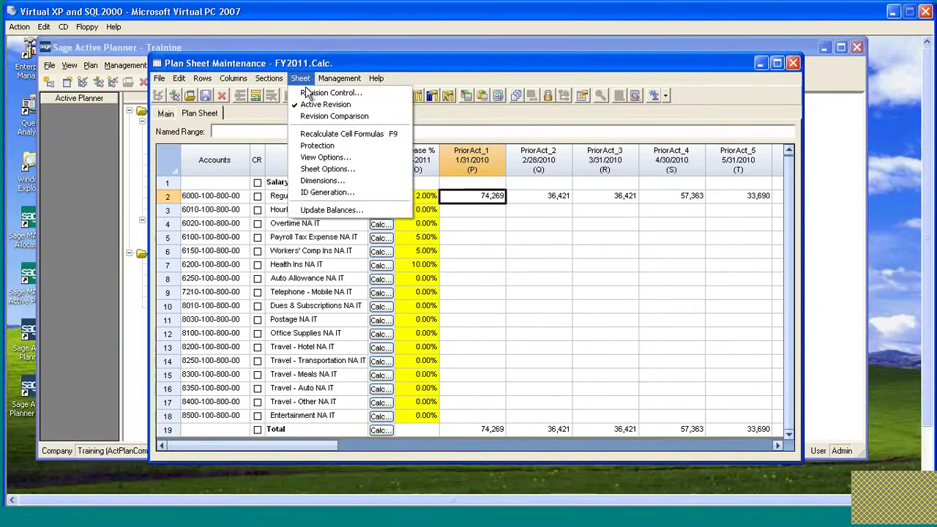
pyautogui.click(341, 169)
pyautogui.click(393, 157)
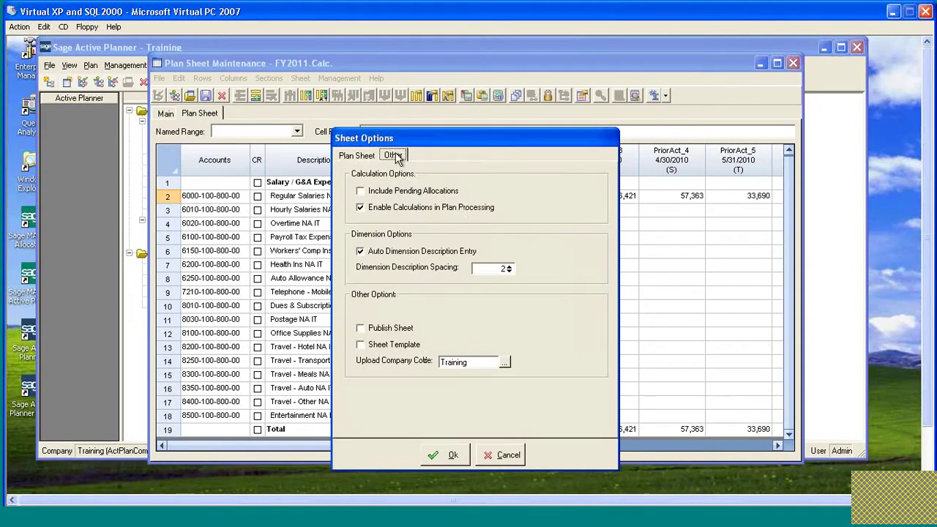
pyautogui.moveTo(448, 137); pyautogui.dragTo(439, 82)
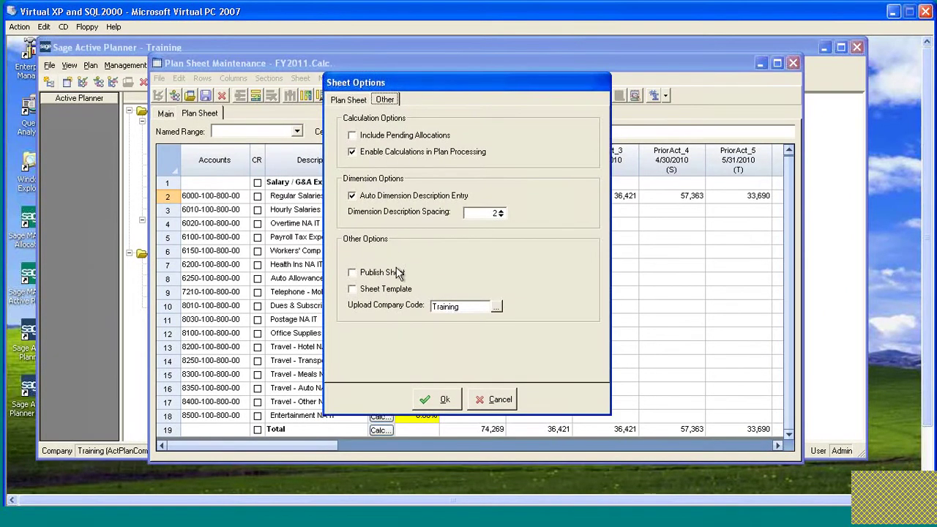
pyautogui.click(352, 273)
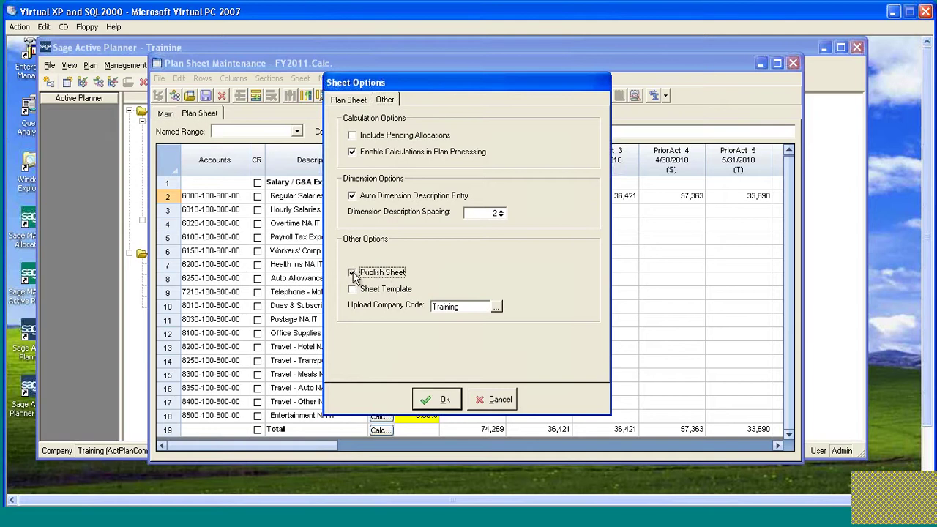
pyautogui.click(352, 273)
pyautogui.click(497, 398)
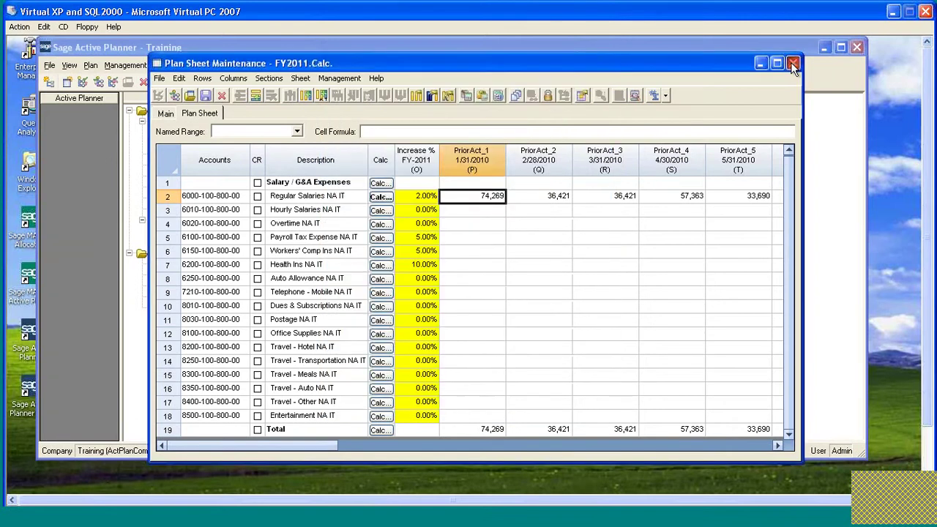
# Step: Close the Calc plan sheet
pyautogui.click(792, 64)
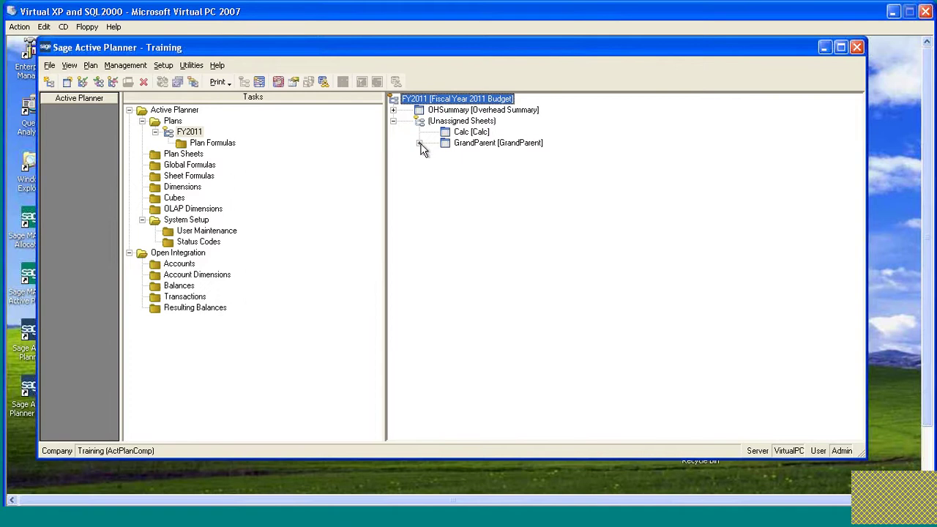
# Step: Expand the OHSummary, ITSummary and FacilitySummary branches of the FY2011 plan and open the ITSummary sheet
pyautogui.click(394, 111)
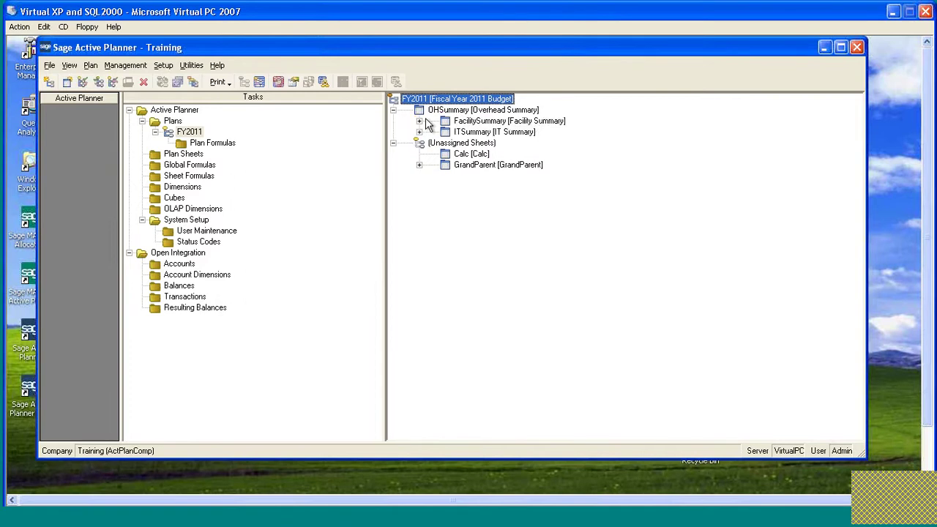
pyautogui.click(418, 132)
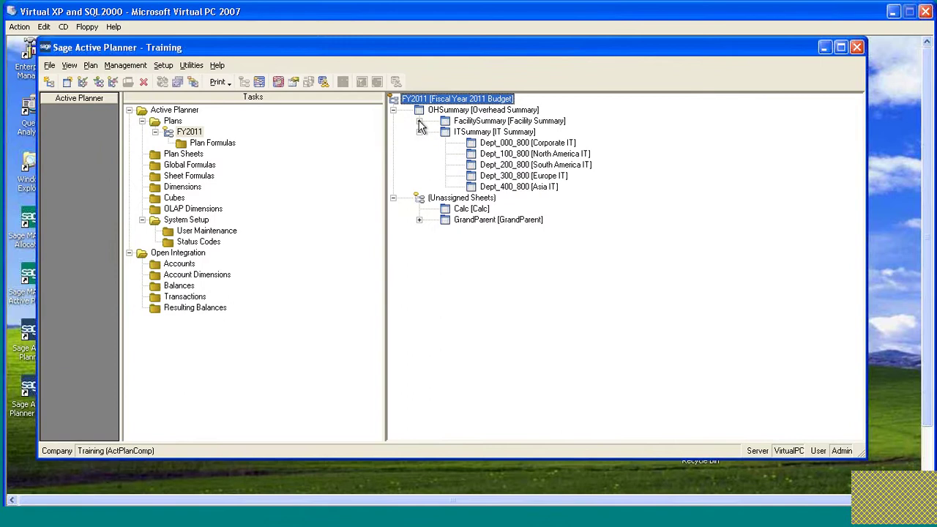
pyautogui.click(418, 121)
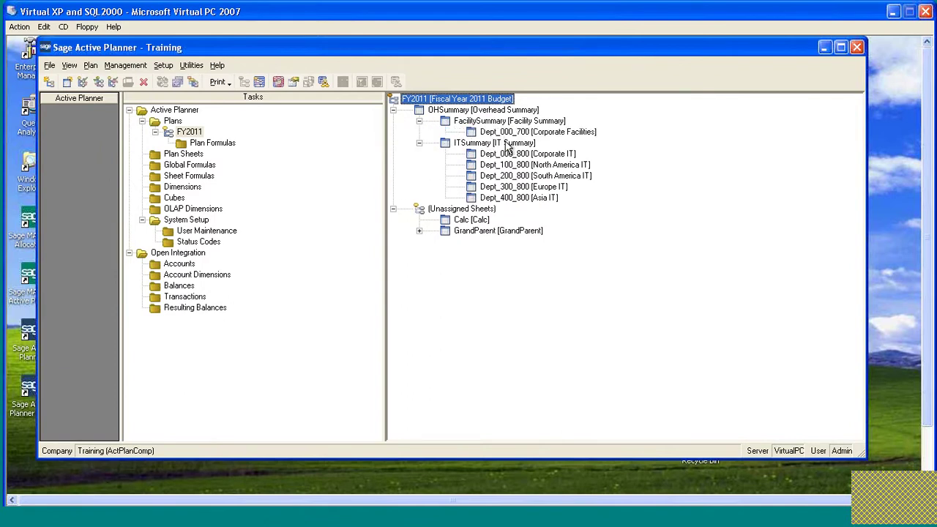
pyautogui.click(447, 145)
pyautogui.doubleClick(447, 145)
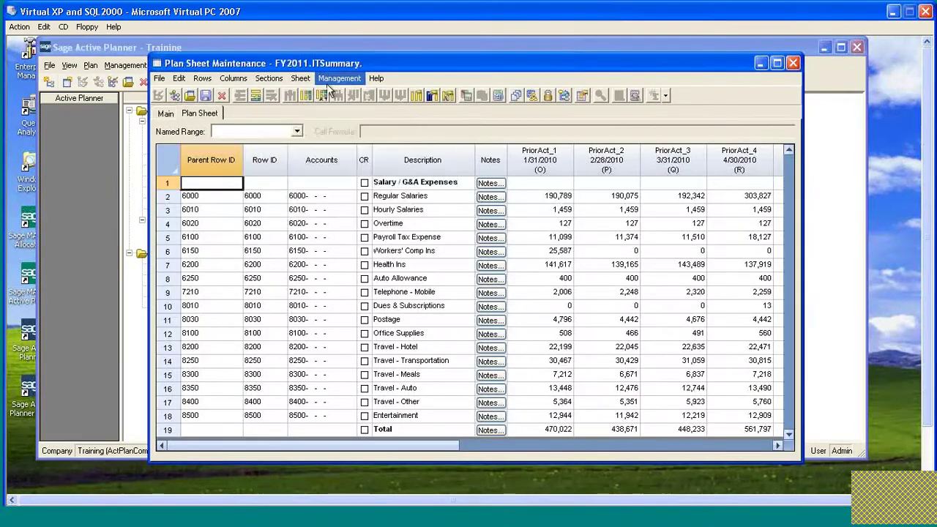
# Step: Turn off Publish Sheet in the ITSummary sheet's other sheet options, accept the change and close the sheet
pyautogui.click(300, 78)
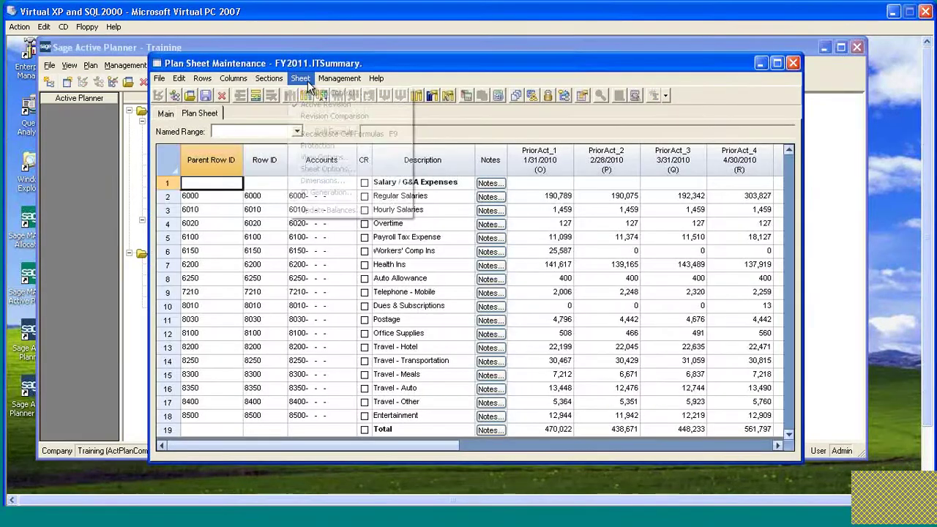
pyautogui.click(327, 168)
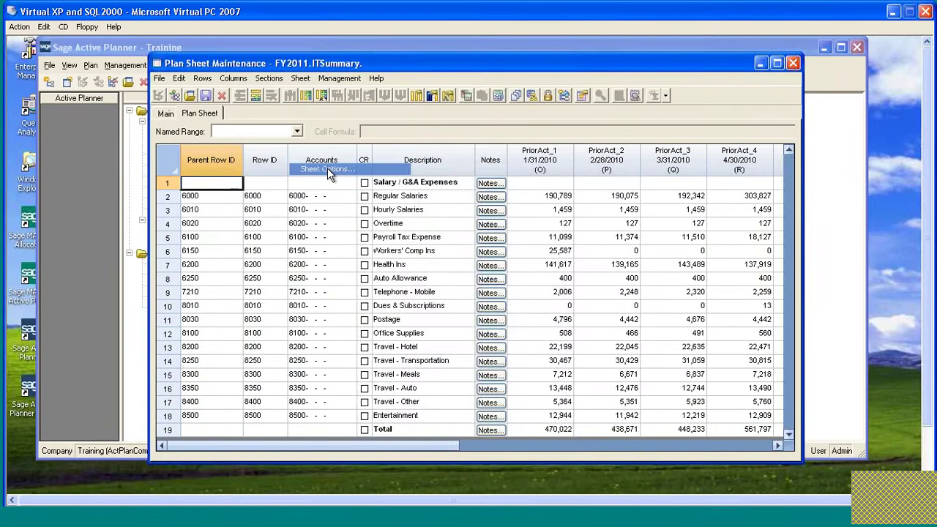
pyautogui.click(396, 156)
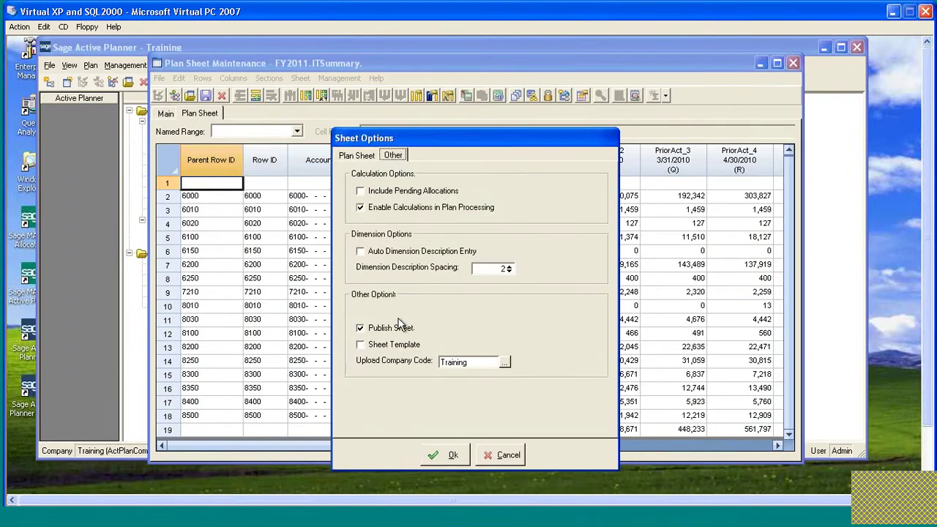
pyautogui.moveTo(484, 140); pyautogui.dragTo(491, 119)
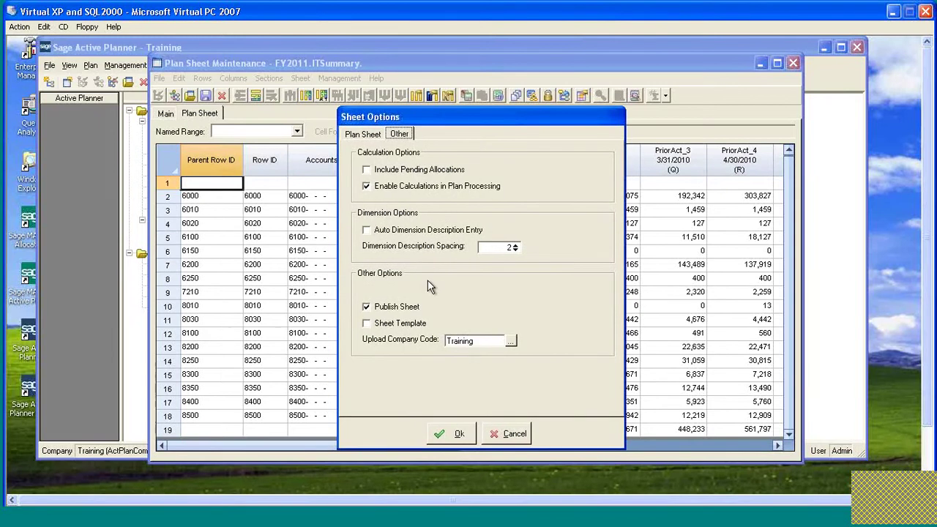
pyautogui.click(382, 303)
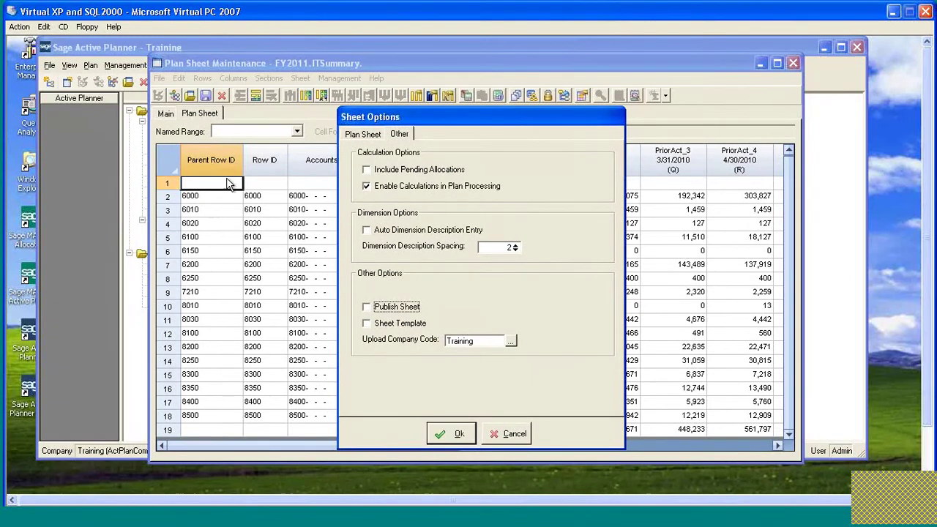
pyautogui.click(455, 433)
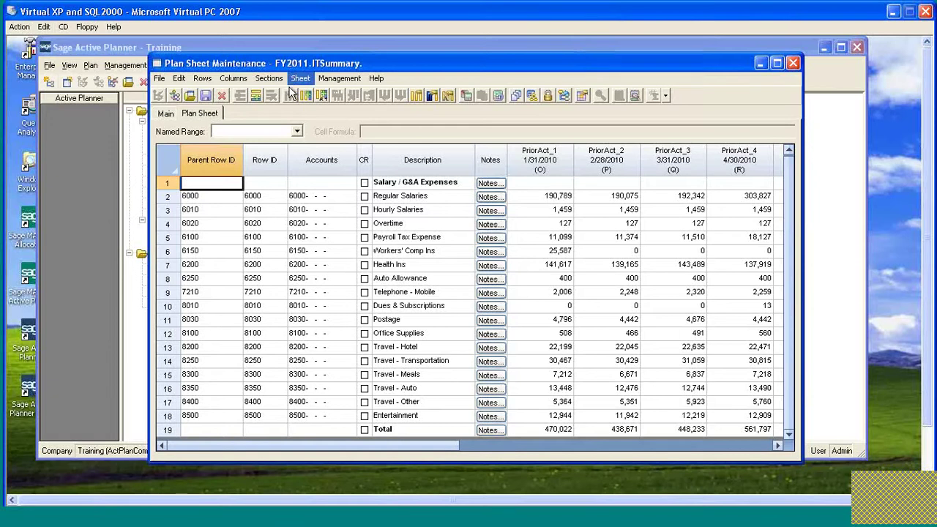
pyautogui.click(794, 63)
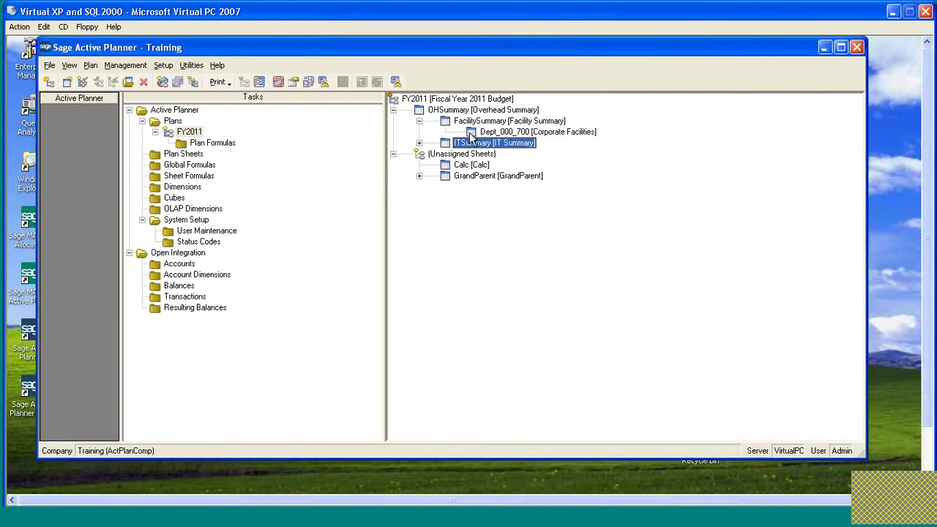
# Step: Open the FacilitySummary sheet, turn off Publish Sheet in its other sheet options, and close the sheet
pyautogui.doubleClick(472, 123)
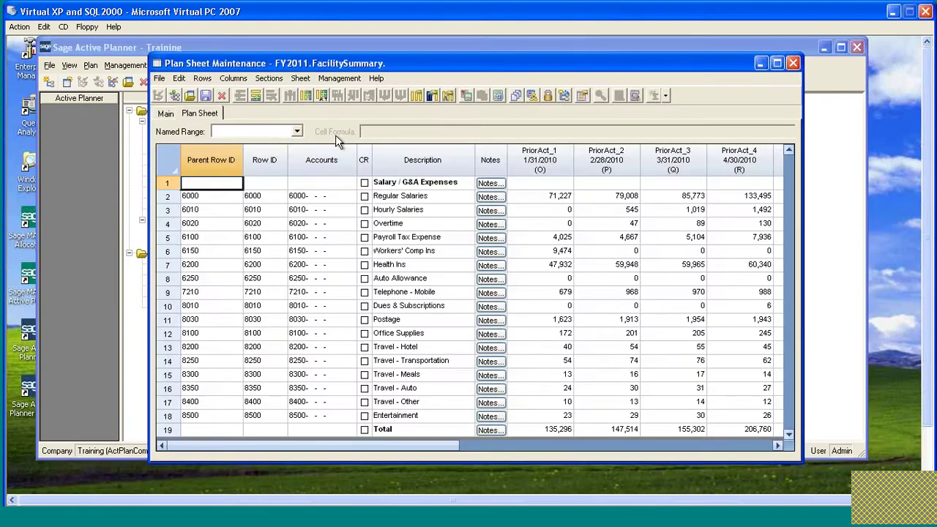
pyautogui.click(300, 79)
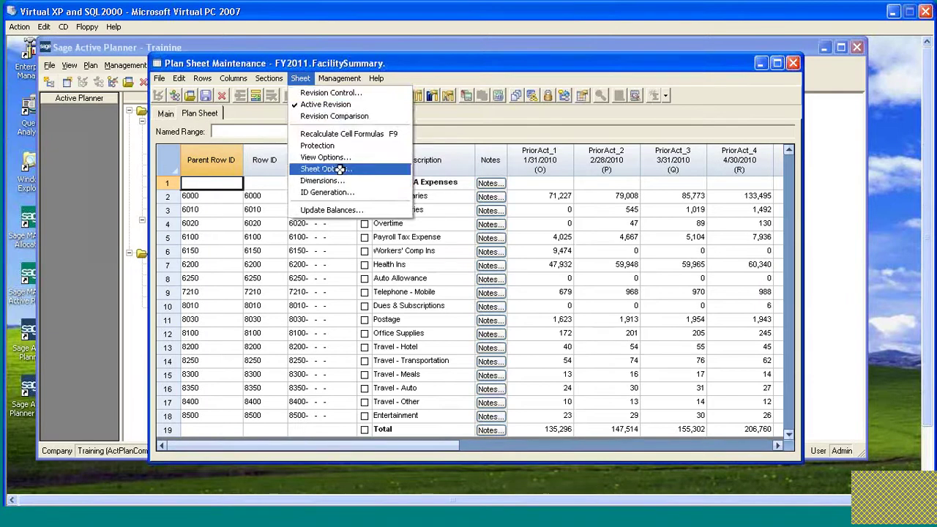
pyautogui.click(337, 170)
pyautogui.click(393, 155)
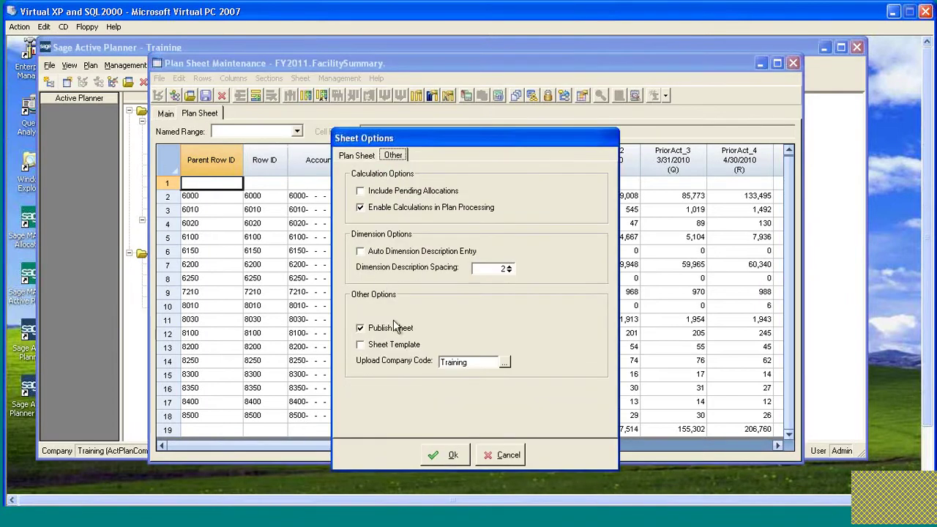
pyautogui.click(368, 330)
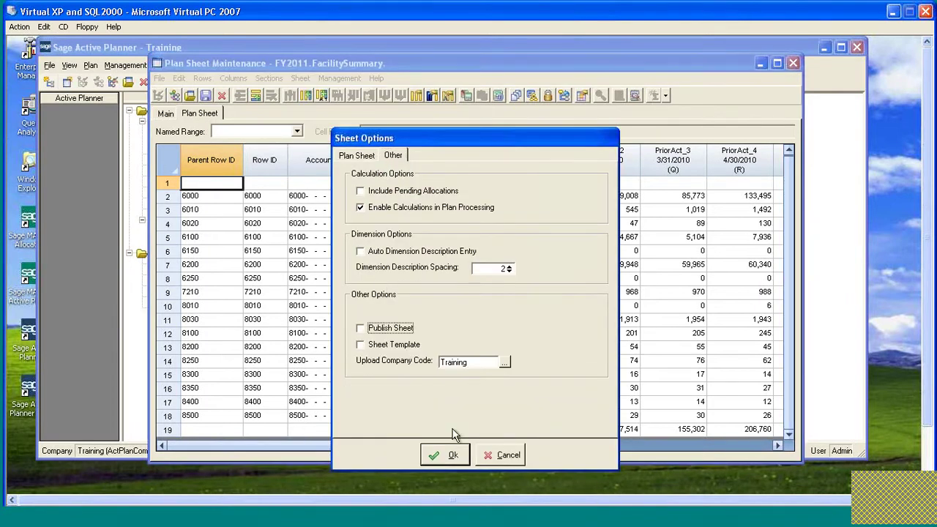
pyautogui.click(439, 451)
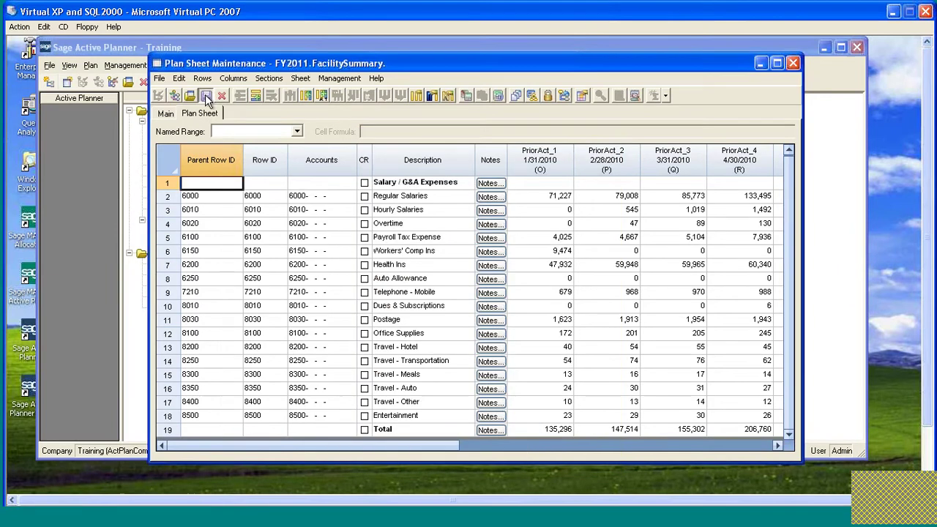
pyautogui.click(793, 62)
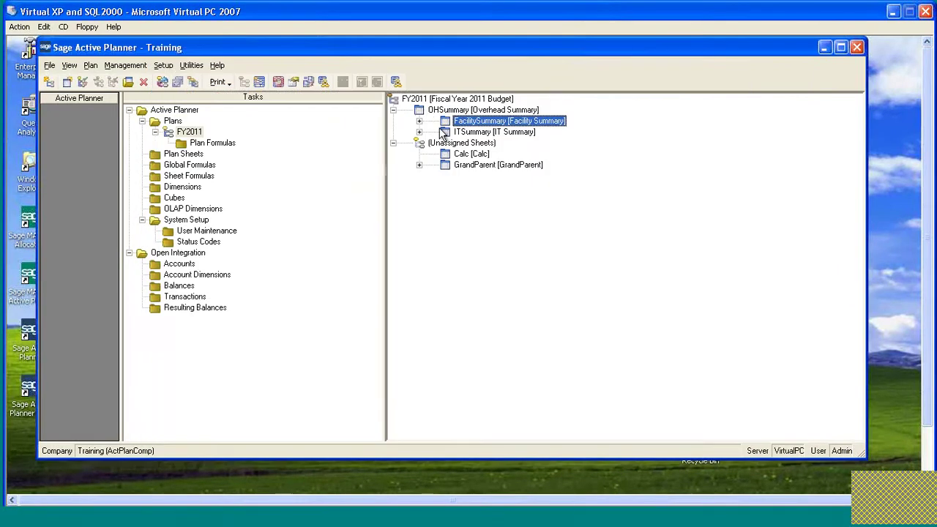
# Step: Open the OHSummary sheet and turn off Publish Sheet in its other sheet options
pyautogui.click(423, 110)
pyautogui.doubleClick(423, 112)
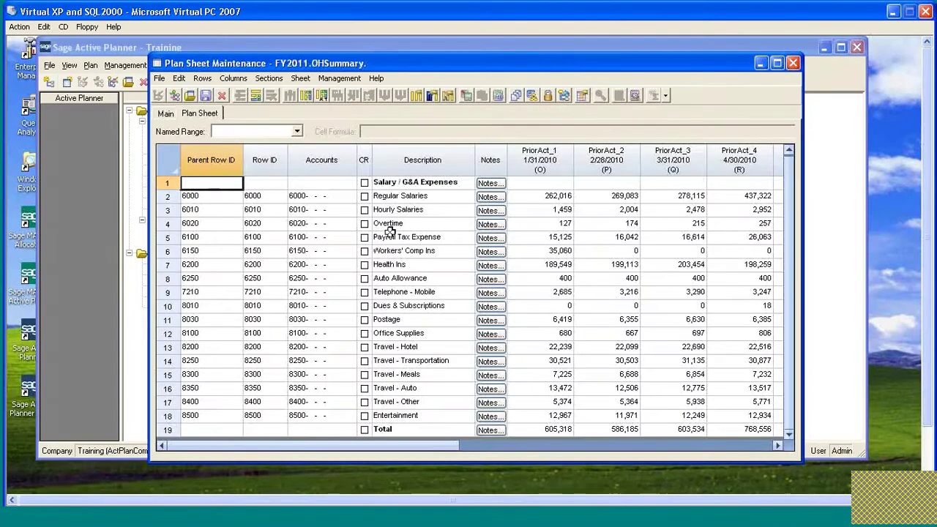
pyautogui.click(300, 78)
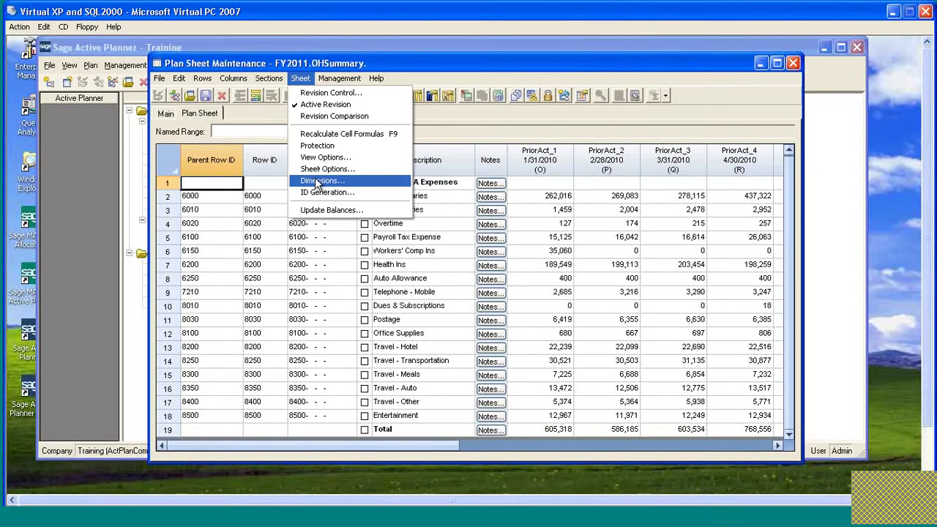
pyautogui.click(322, 169)
pyautogui.click(392, 156)
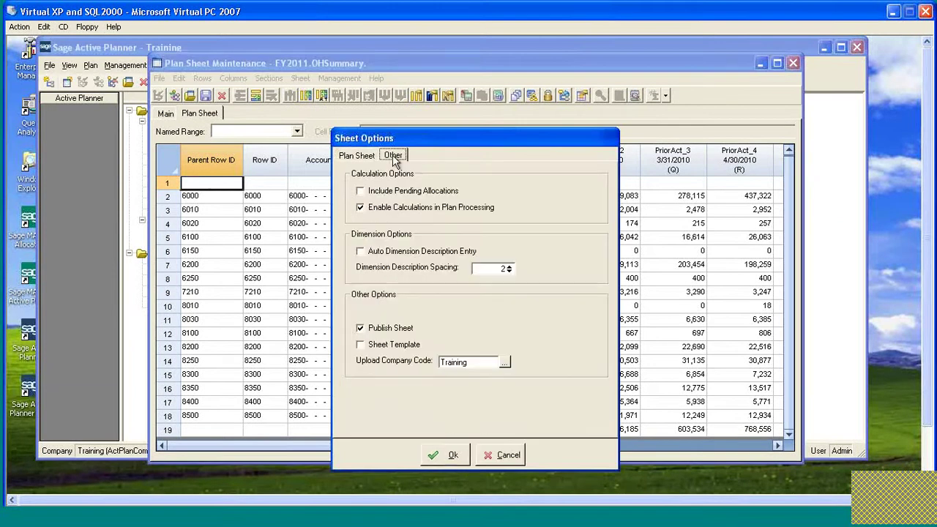
pyautogui.click(360, 328)
pyautogui.click(448, 455)
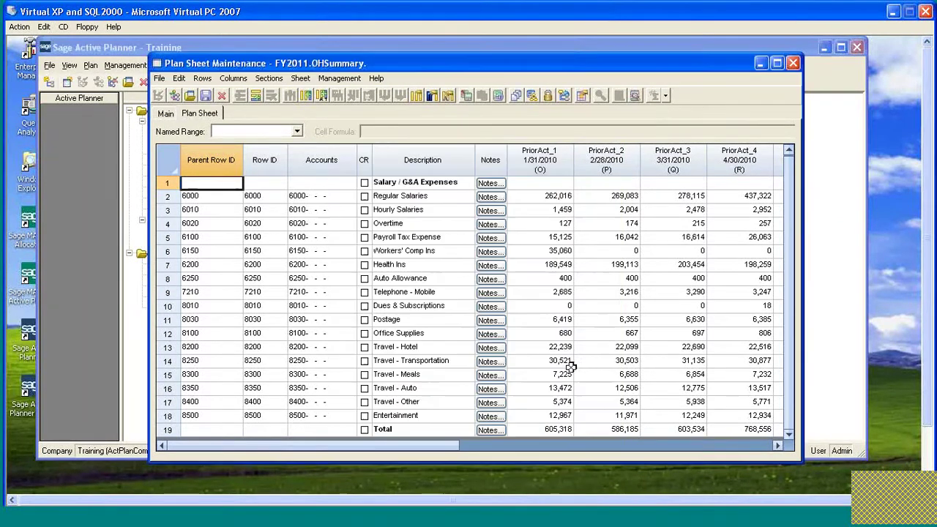
# Step: Close the OHSummary plan sheet and save its changes
pyautogui.click(793, 63)
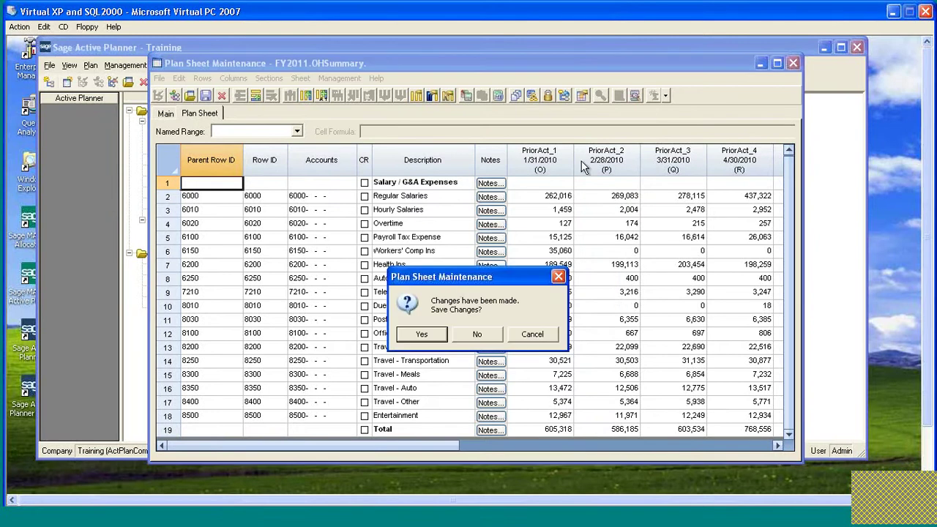
pyautogui.click(422, 338)
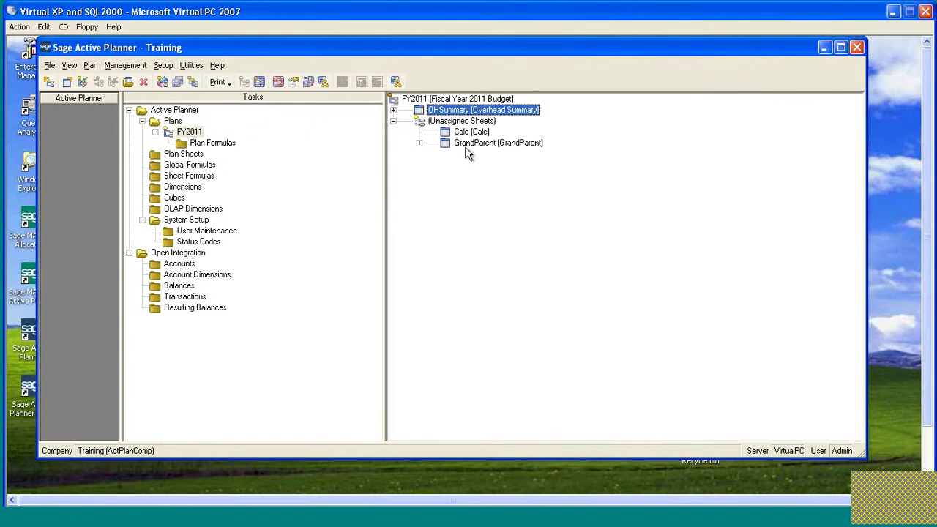
# Step: Unpublish the GrandParent branch with its Parent and Child sheets through Branch Manager, changing sheet publishing to not published
pyautogui.click(419, 143)
pyautogui.click(445, 155)
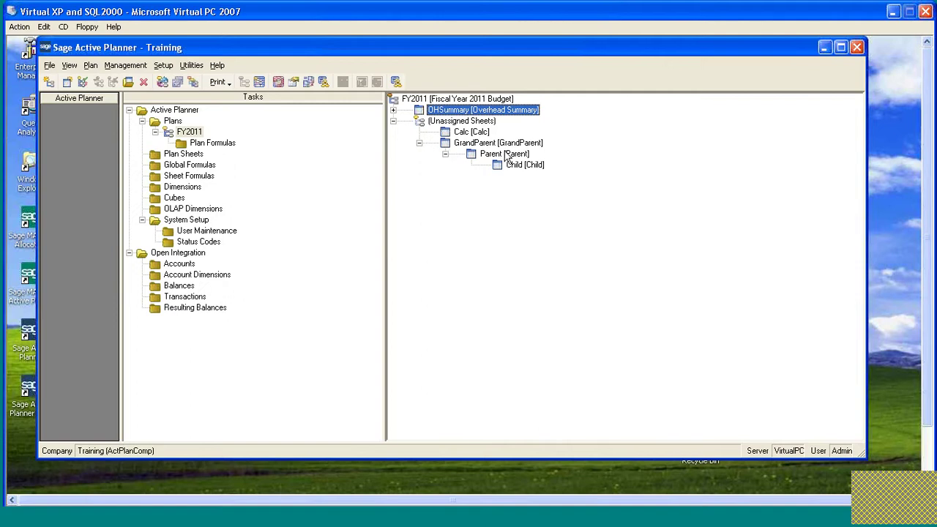
pyautogui.rightClick(446, 144)
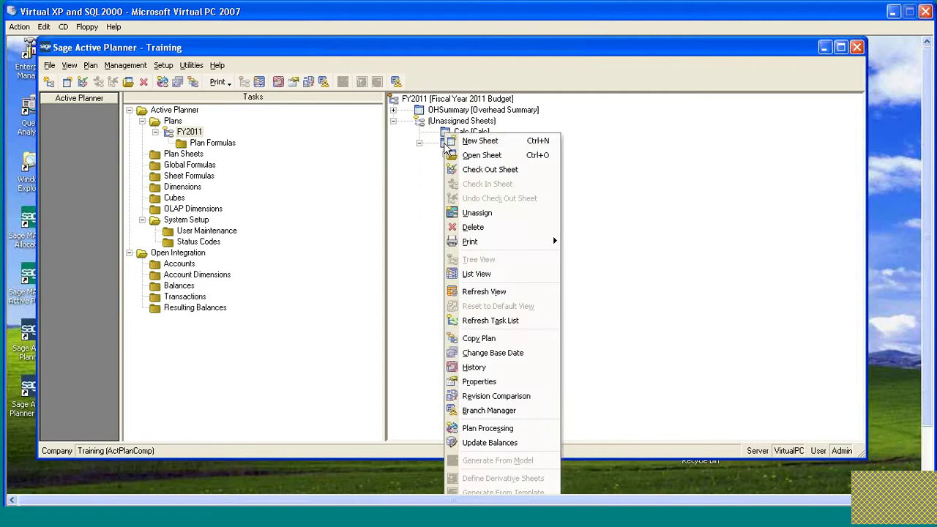
pyautogui.click(488, 410)
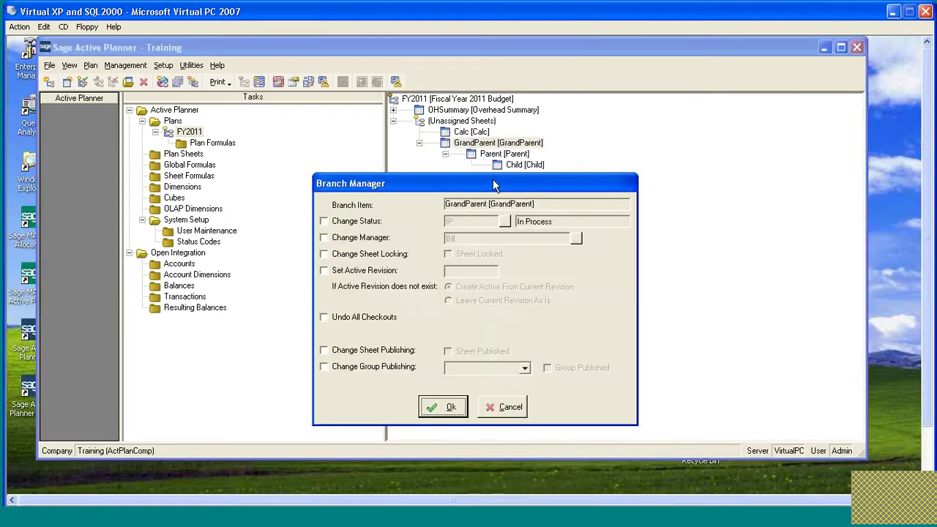
pyautogui.moveTo(492, 179); pyautogui.dragTo(504, 138)
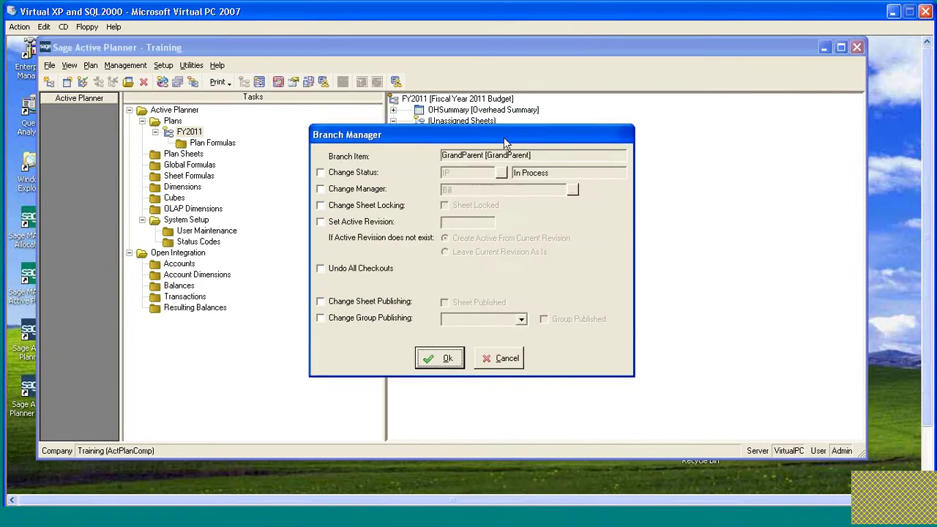
pyautogui.click(321, 301)
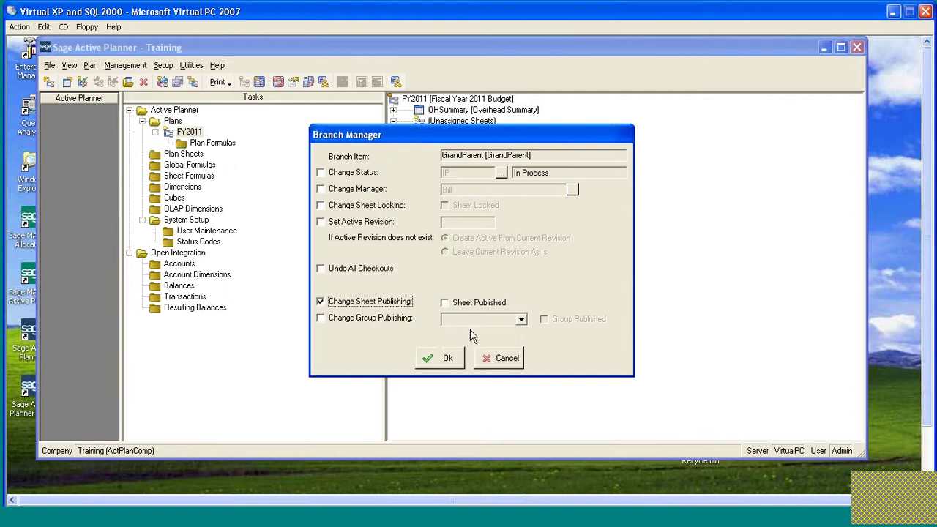
pyautogui.click(444, 302)
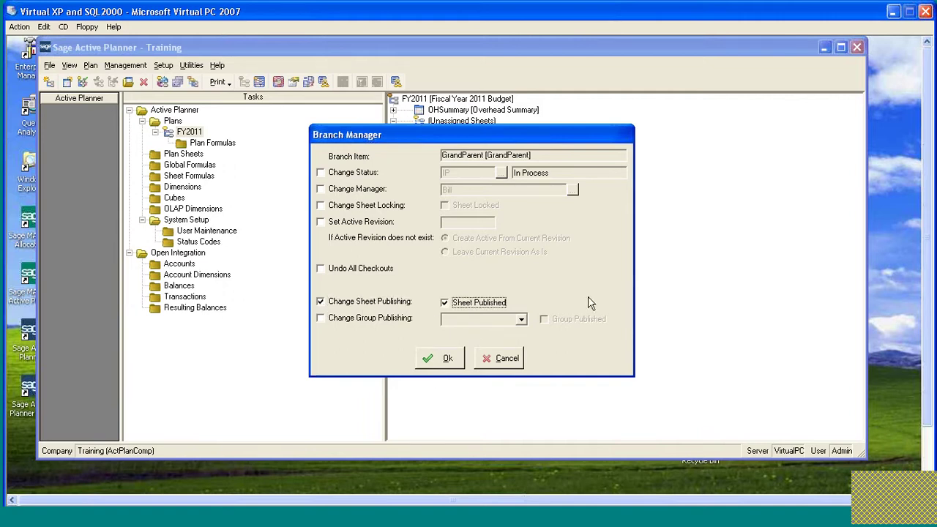
pyautogui.click(445, 303)
pyautogui.click(442, 356)
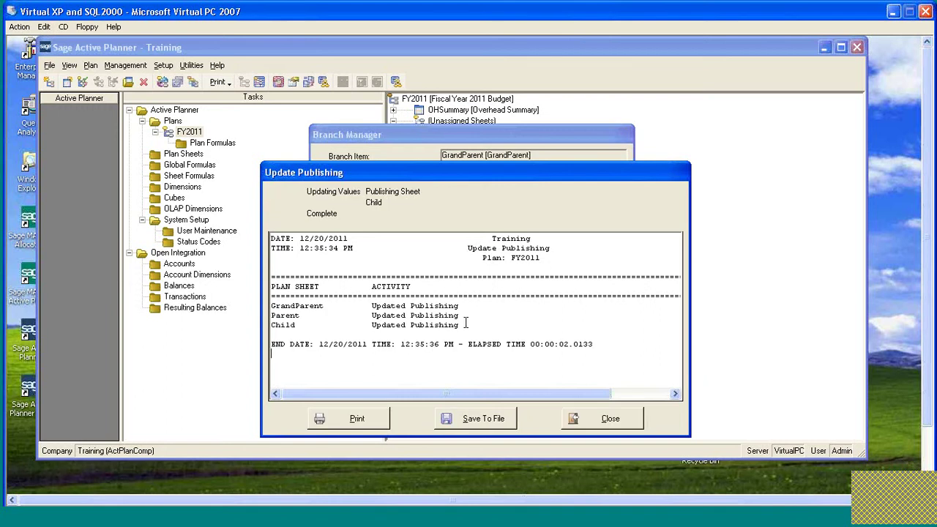
pyautogui.click(607, 418)
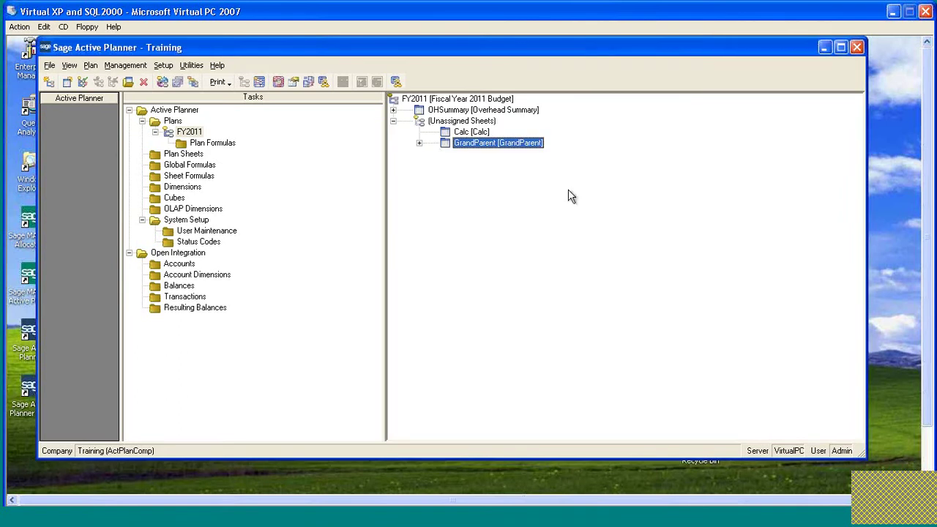
# Step: Open the Calc plan sheet and refresh the calculation of the PriorAct_1 cell for Regular Salaries NA IT
pyautogui.doubleClick(455, 133)
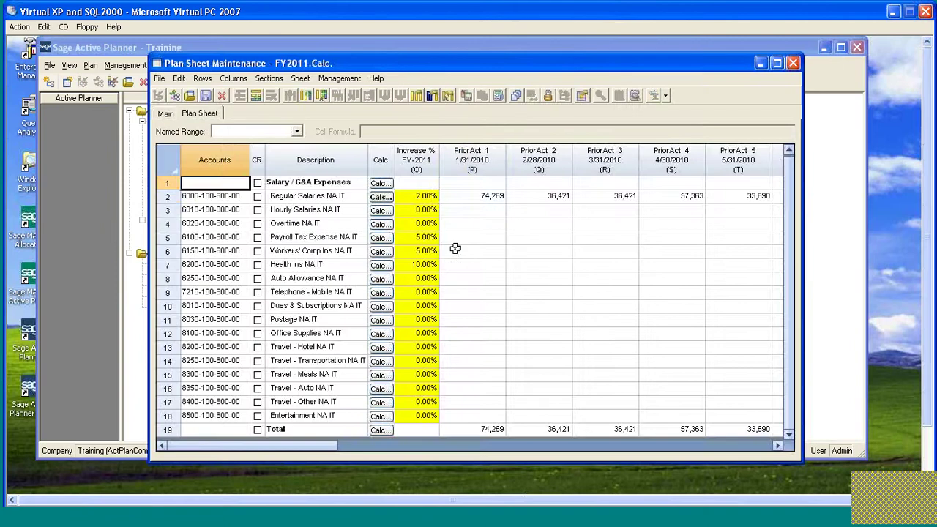
pyautogui.click(487, 198)
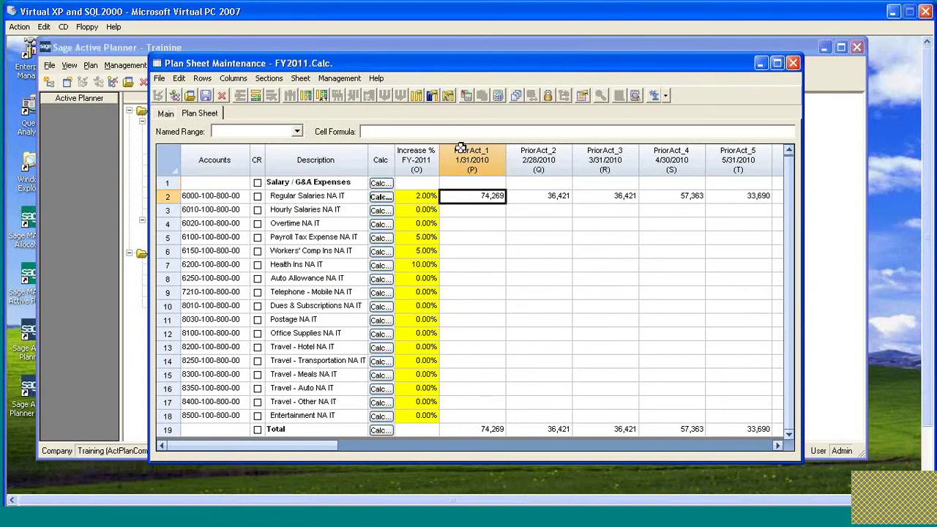
pyautogui.click(498, 96)
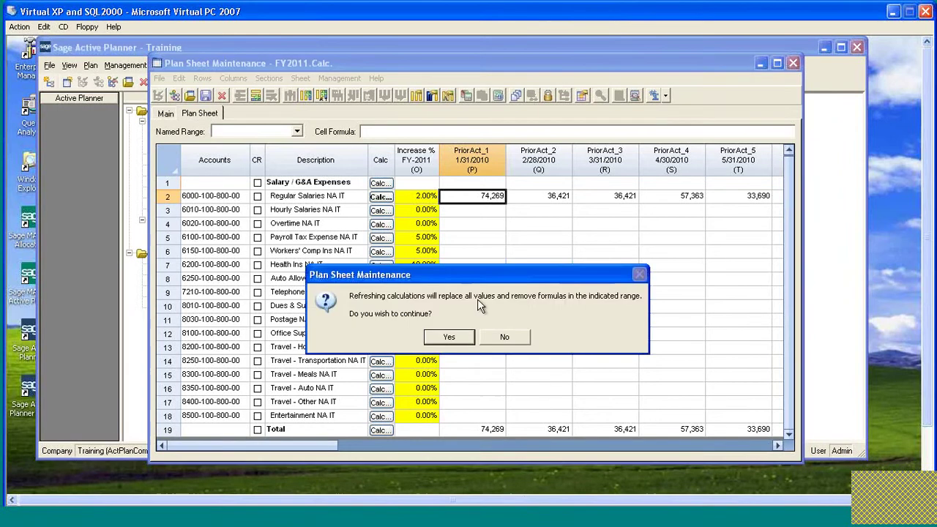
pyautogui.click(449, 337)
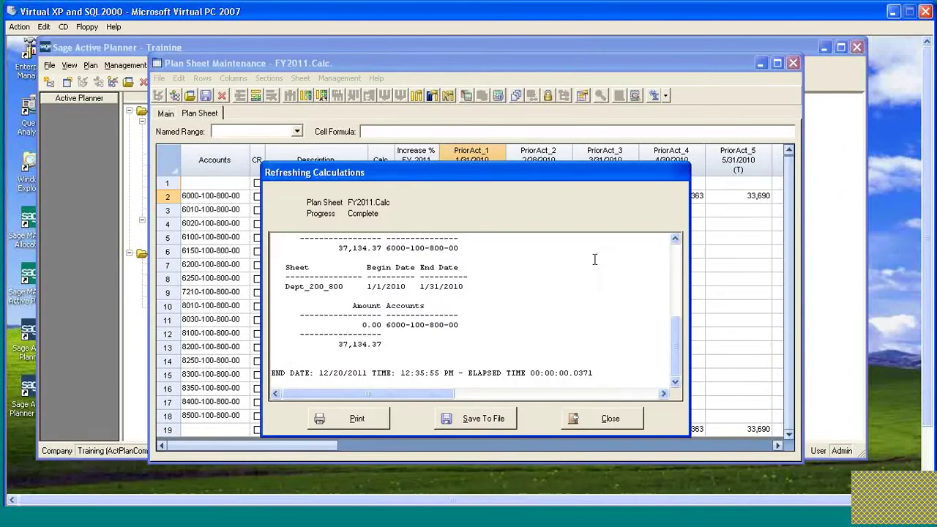
# Step: Examine the audit report of the refreshed calculation, comparing the Dept_100_800 and Dept_200_800 amounts with the total, and close it
pyautogui.moveTo(673, 322); pyautogui.dragTo(672, 283)
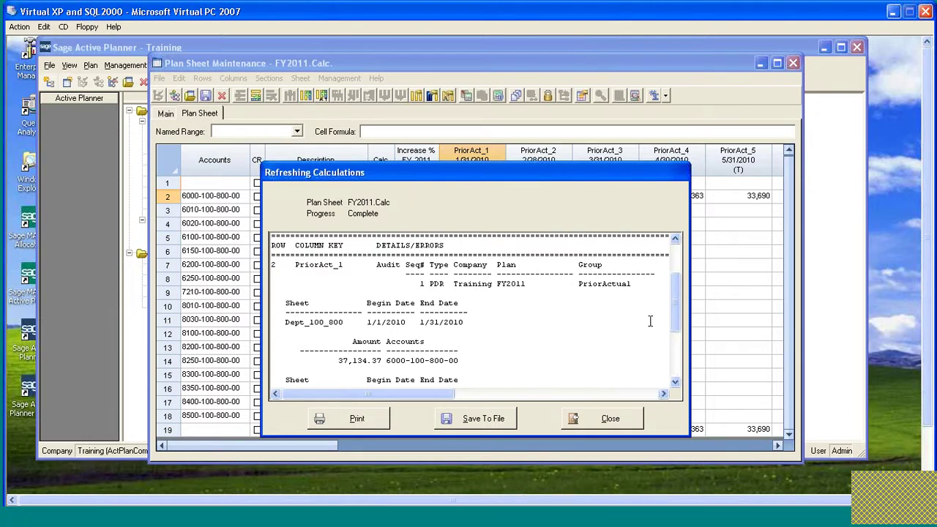
pyautogui.moveTo(673, 300); pyautogui.dragTo(675, 330)
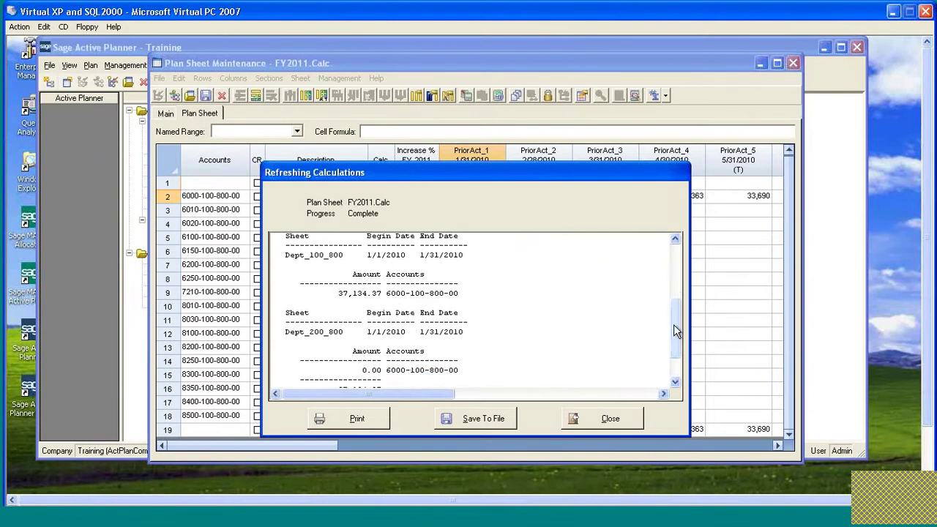
pyautogui.moveTo(323, 293); pyautogui.dragTo(382, 294)
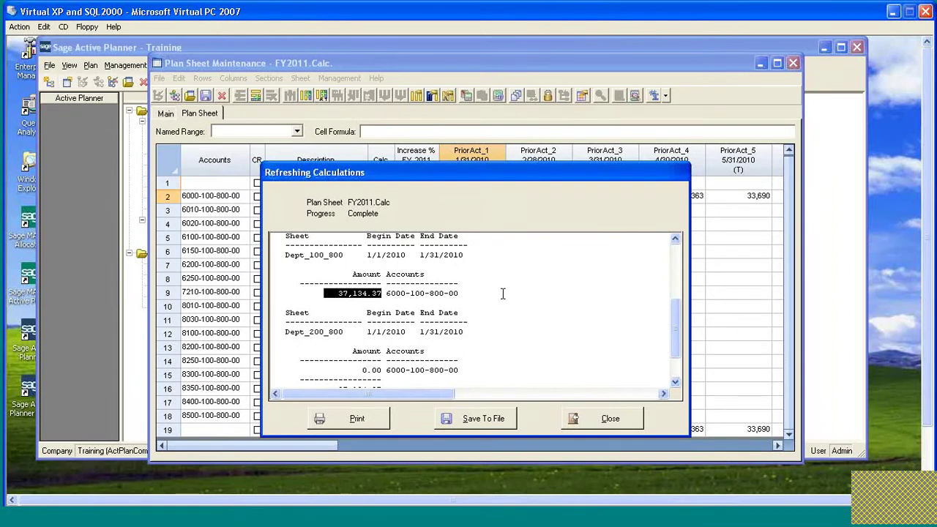
pyautogui.moveTo(347, 369); pyautogui.dragTo(385, 370)
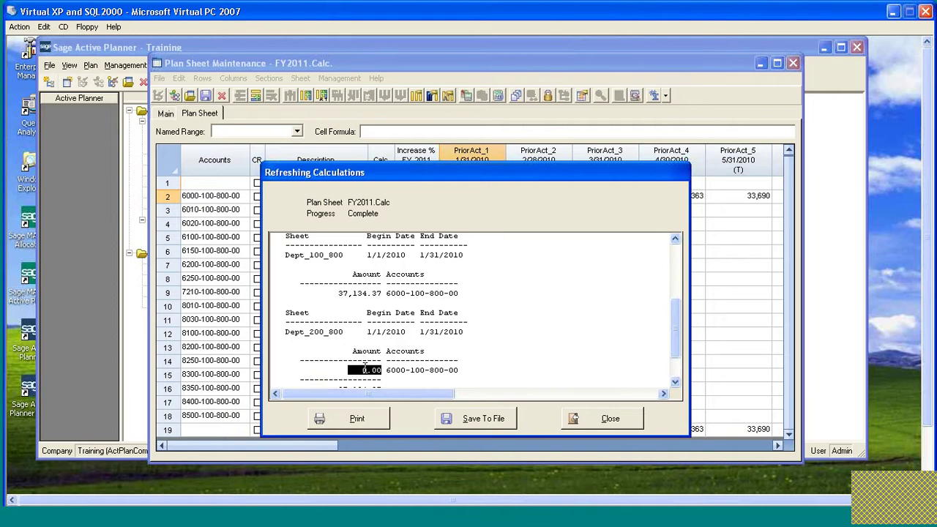
pyautogui.moveTo(675, 307); pyautogui.dragTo(674, 322)
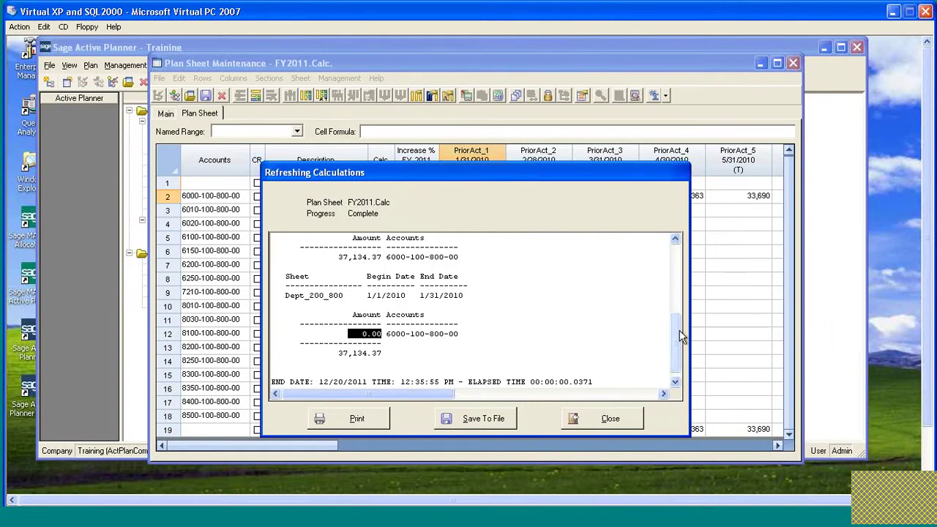
pyautogui.moveTo(679, 338)
pyautogui.mouseDown()
pyautogui.moveTo(681, 303)
pyautogui.moveTo(679, 341)
pyautogui.mouseUp()
pyautogui.moveTo(325, 342); pyautogui.dragTo(399, 344)
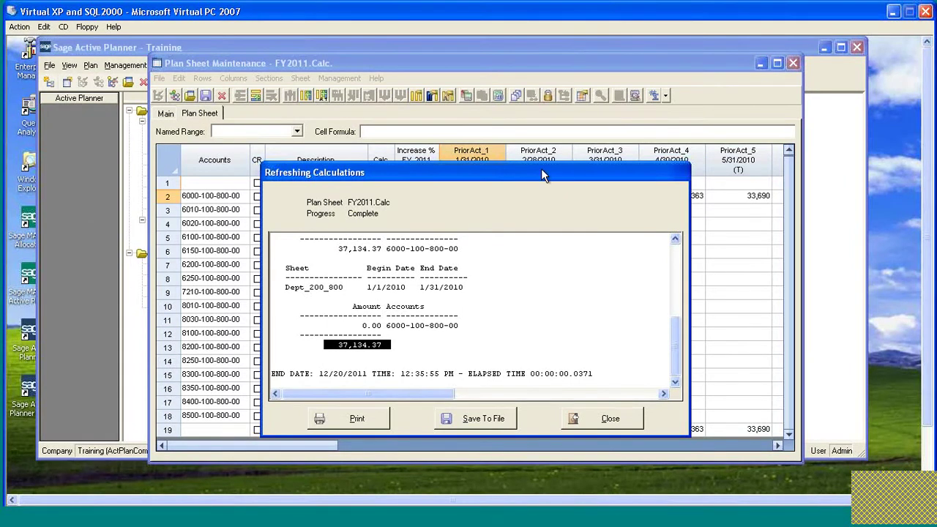
pyautogui.click(618, 422)
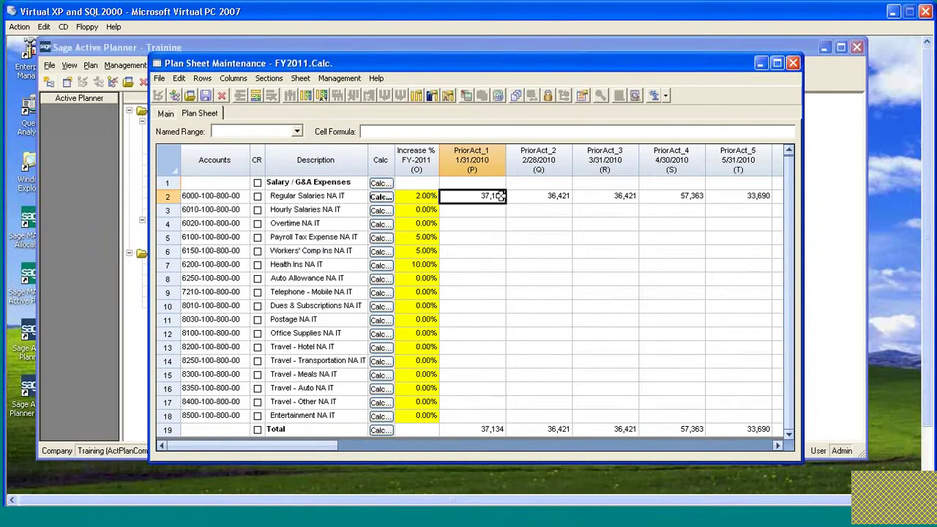
# Step: Inspect the Regular Salaries row's PriorActual formula PubData_Acct, checking the Audit Output setting in its published data query definition
pyautogui.click(549, 195)
pyautogui.click(622, 196)
pyautogui.click(380, 196)
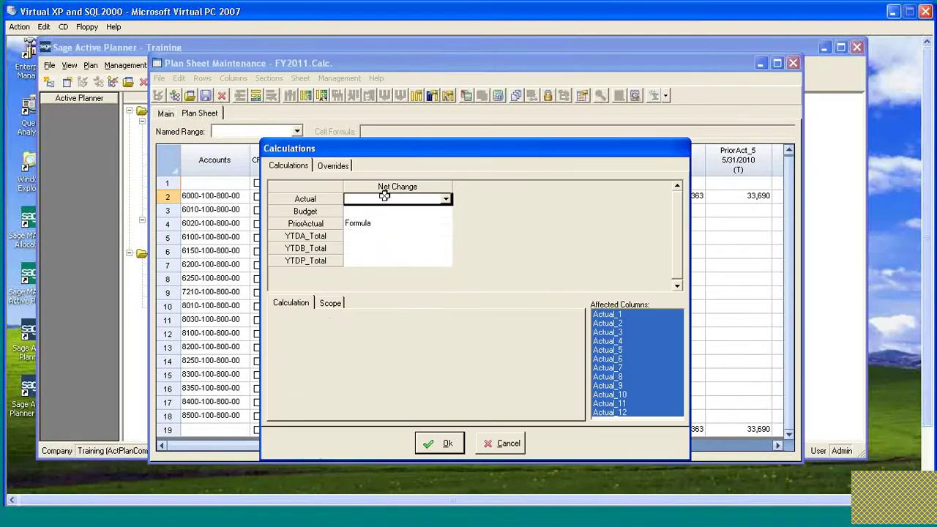
pyautogui.click(378, 223)
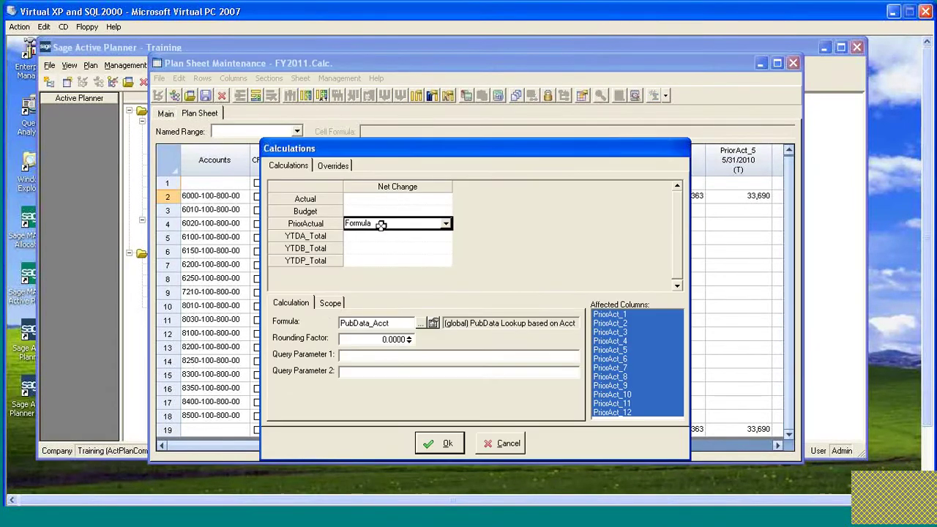
pyautogui.click(434, 323)
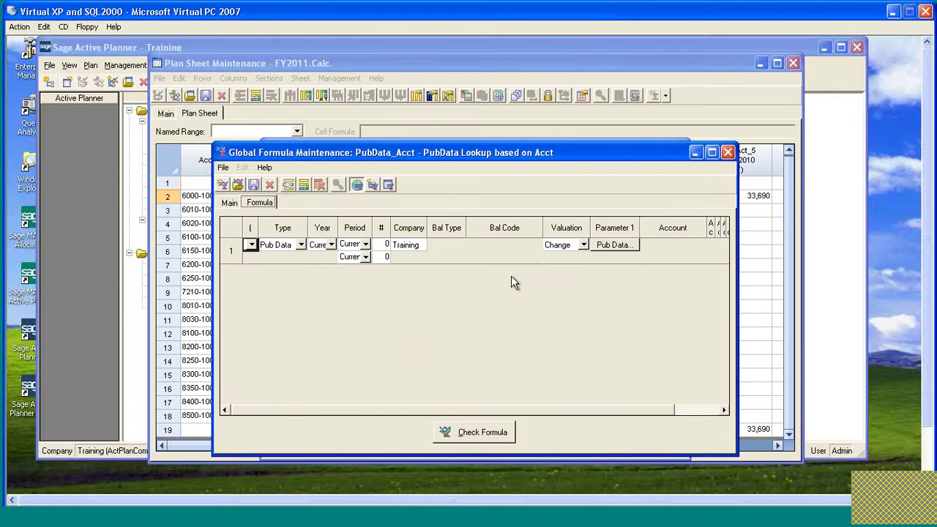
pyautogui.click(613, 244)
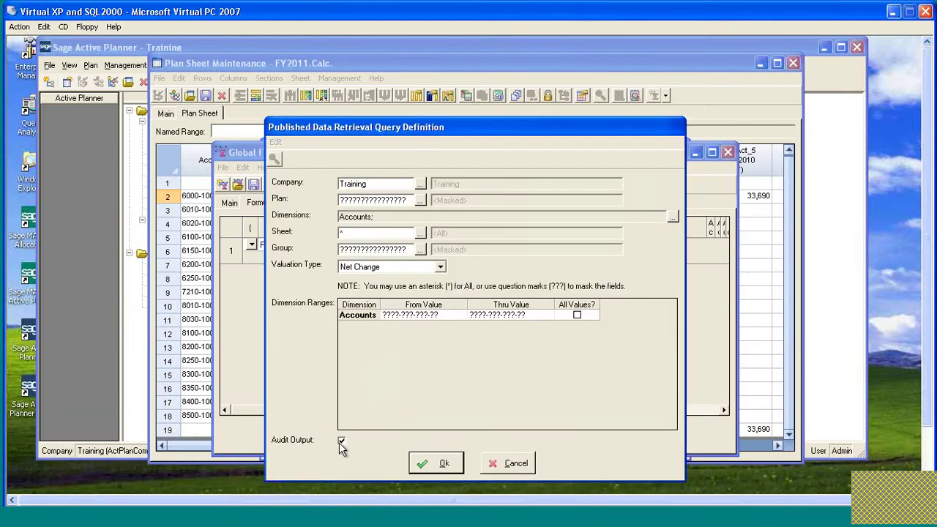
pyautogui.click(433, 462)
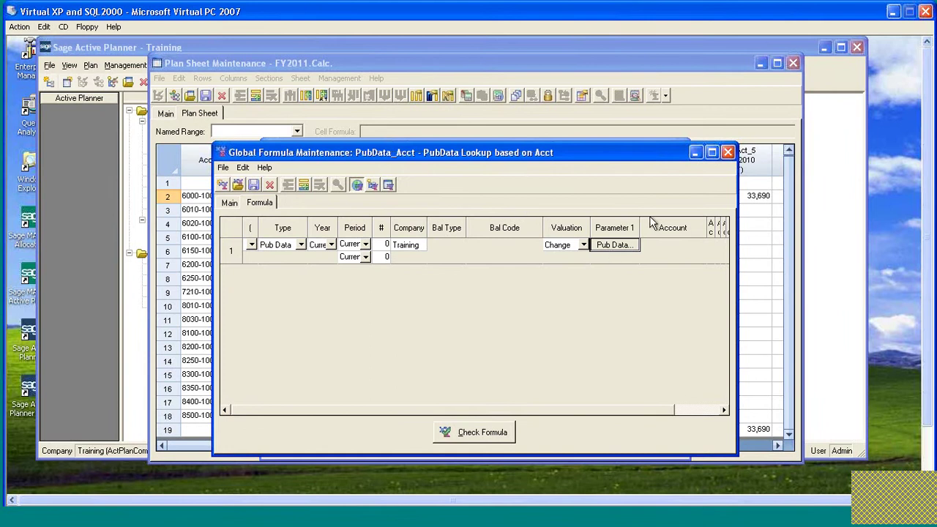
pyautogui.click(729, 152)
pyautogui.click(423, 334)
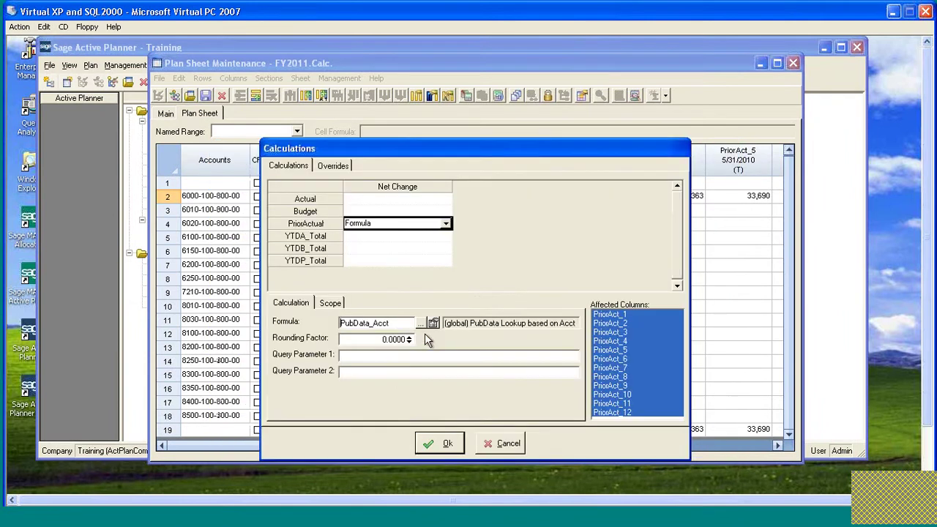
pyautogui.click(432, 445)
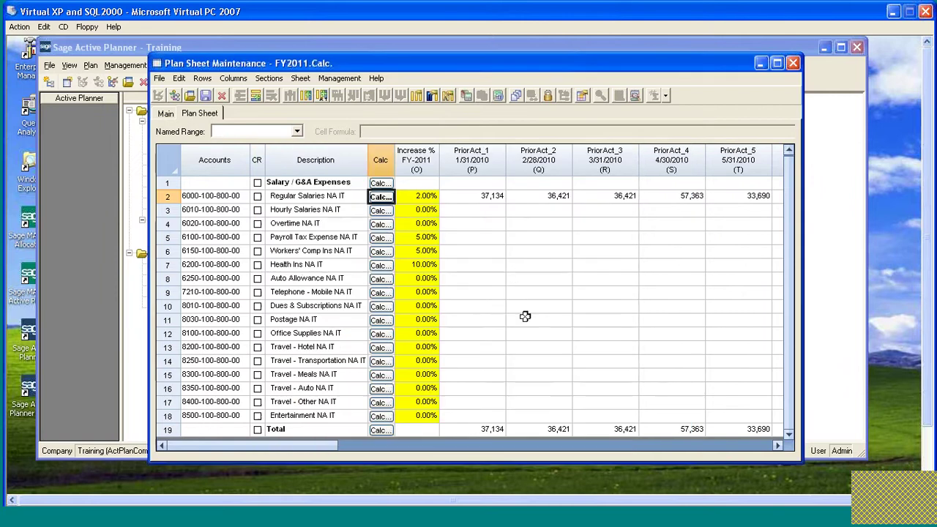
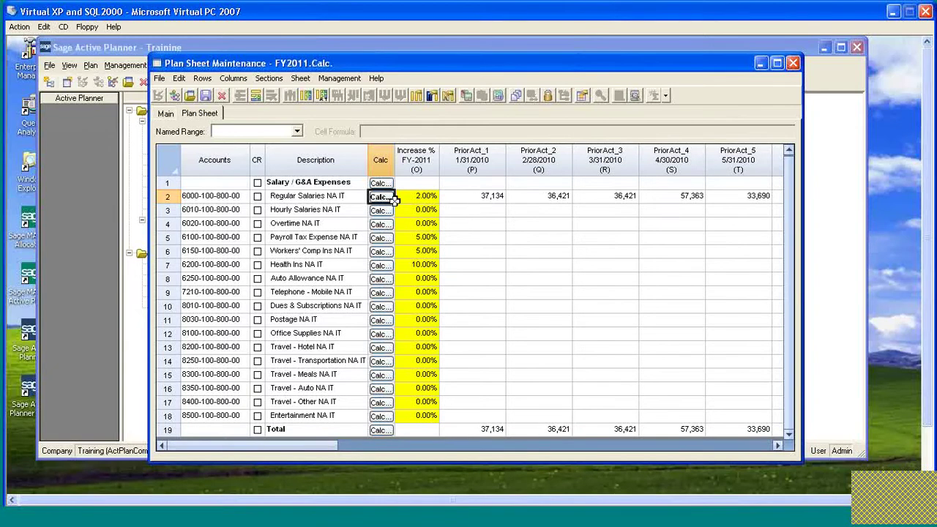
# Step: Cut the calculations from the Regular Salaries NA IT row at its PriorAct_1 cell
pyautogui.click(477, 198)
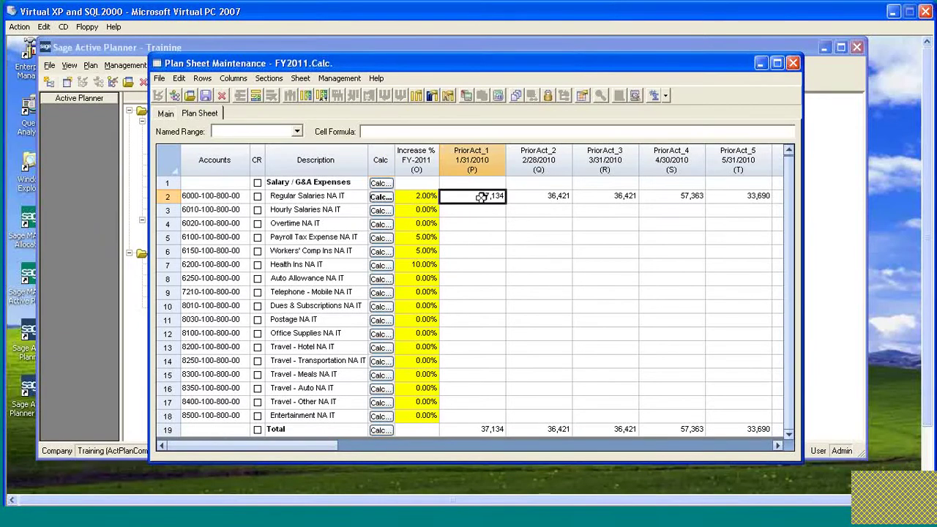
pyautogui.rightClick(481, 196)
pyautogui.moveTo(549, 314)
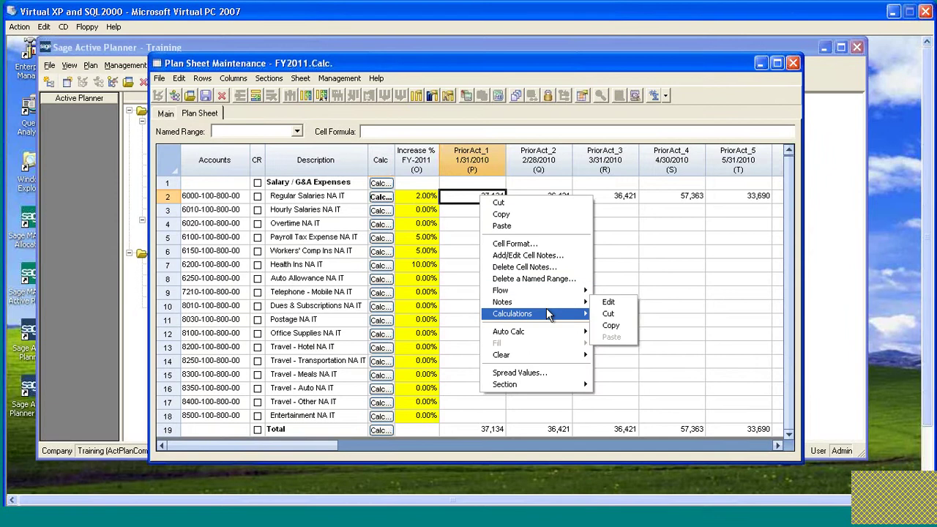
pyautogui.click(633, 324)
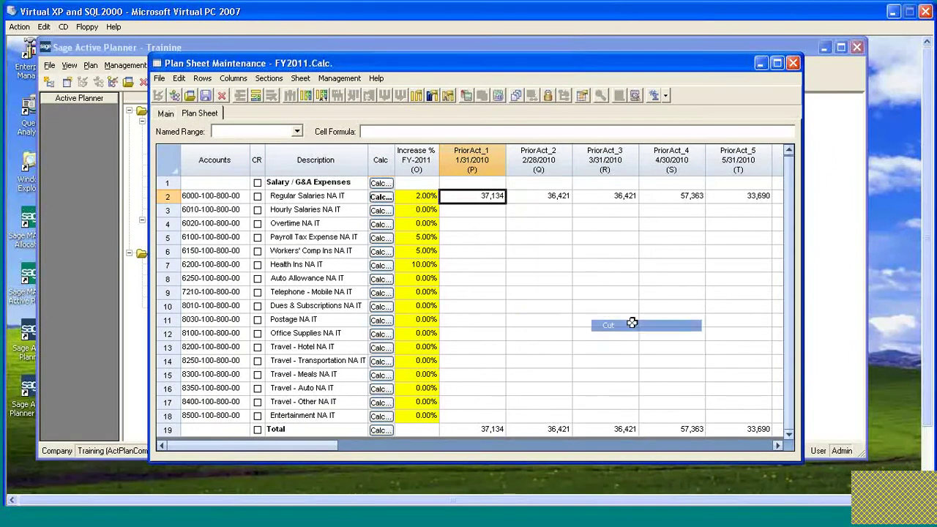
# Step: Clear the values in all columns from PriorAct_1 through YTD_Actual on the Calc sheet
pyautogui.moveTo(472, 154); pyautogui.dragTo(782, 151)
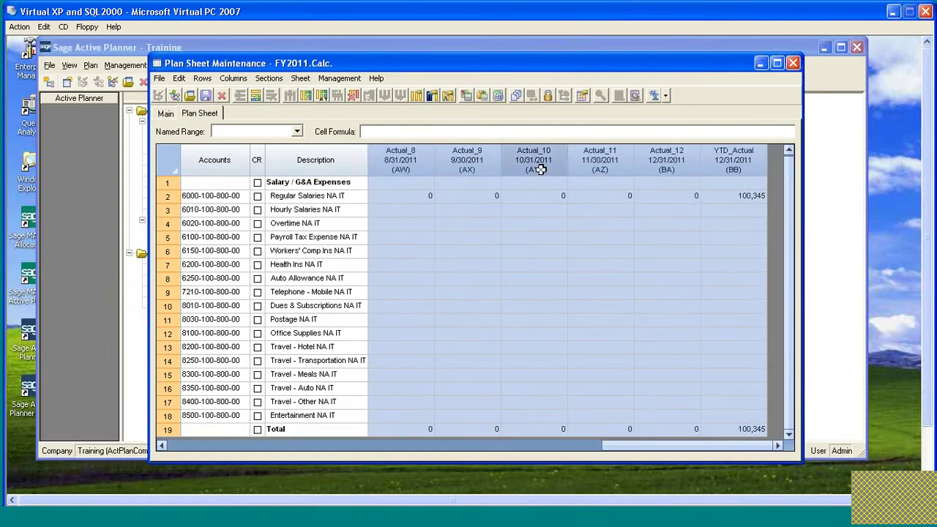
pyautogui.rightClick(545, 162)
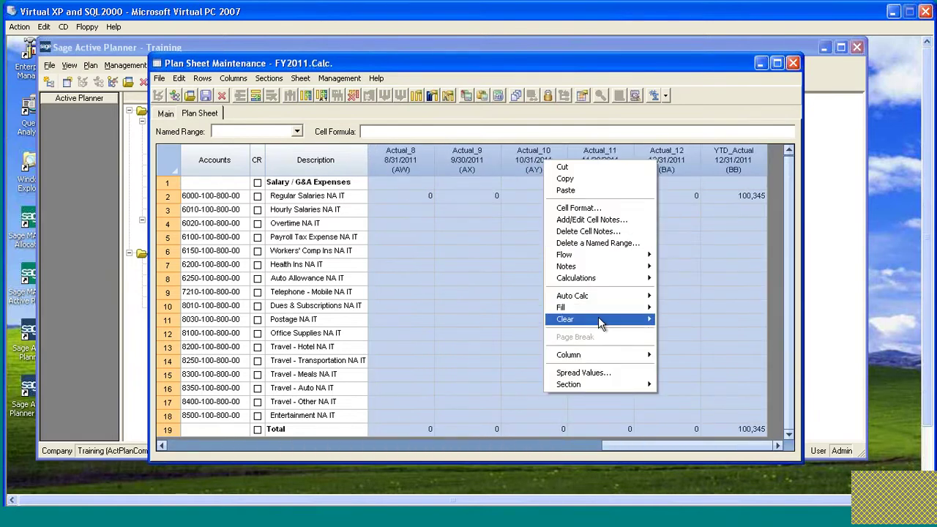
pyautogui.moveTo(598, 317)
pyautogui.click(687, 319)
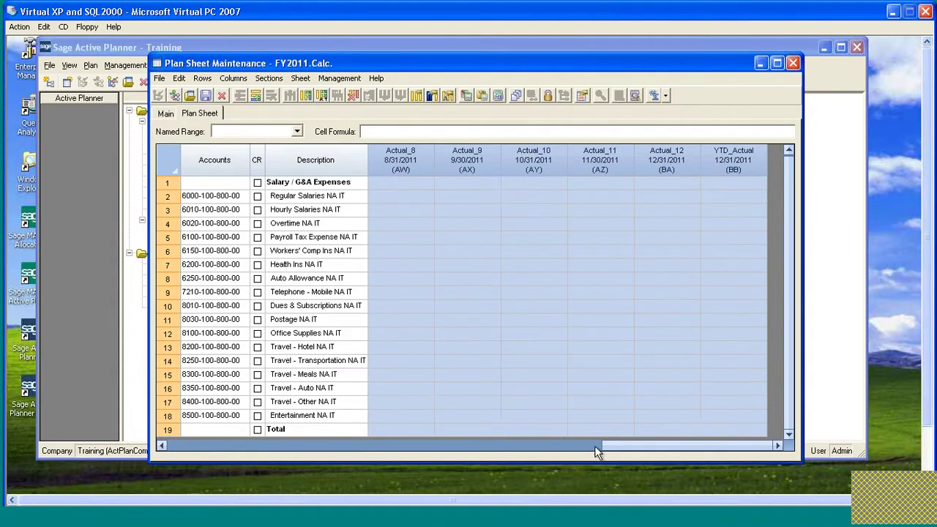
# Step: Review the Increase % entries on the Calc sheet for the Regular Salaries, Health Ins, Auto Allowance and Telephone - Mobile rows
pyautogui.moveTo(664, 448); pyautogui.dragTo(183, 431)
pyautogui.click(472, 196)
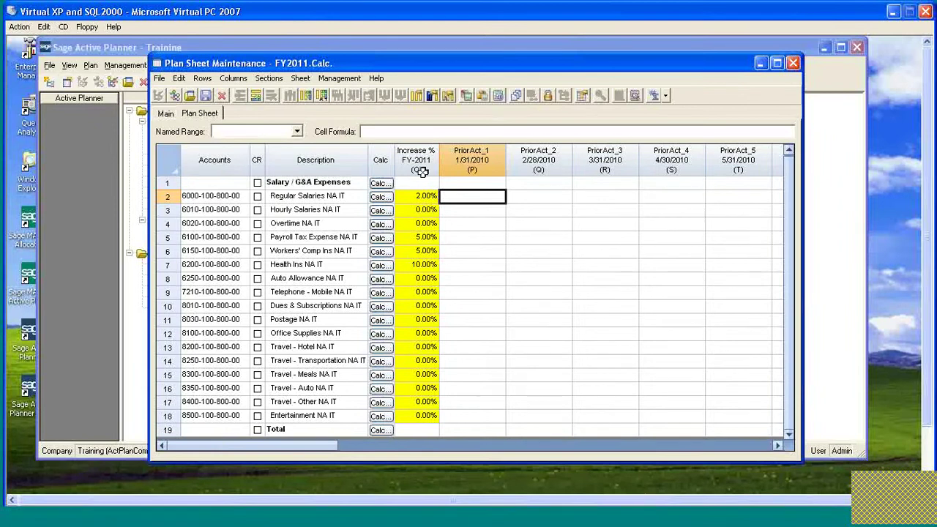
pyautogui.click(424, 197)
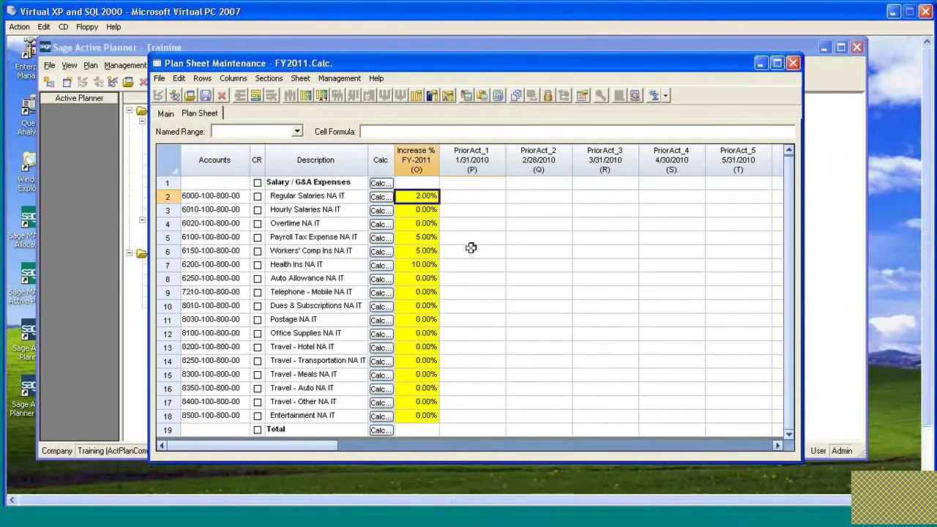
pyautogui.click(418, 264)
pyautogui.write('10')
pyautogui.press('Return')
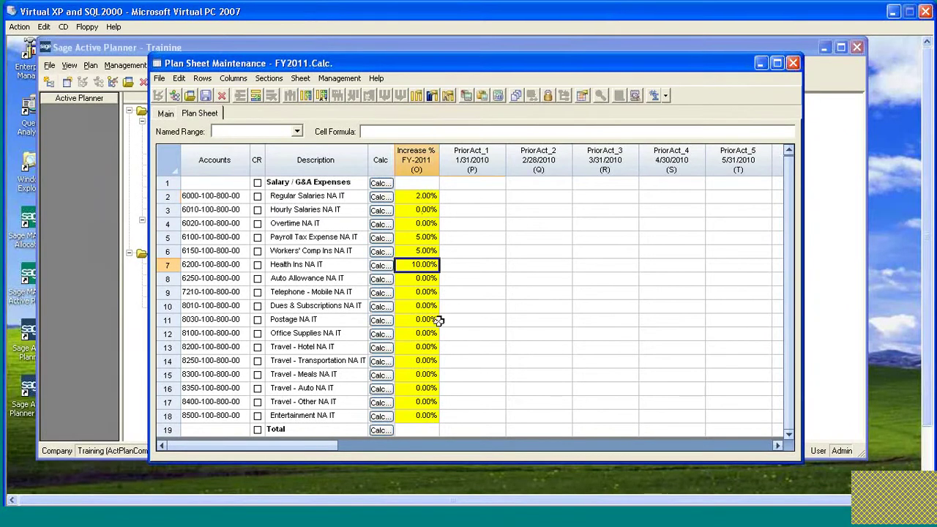
pyautogui.click(425, 280)
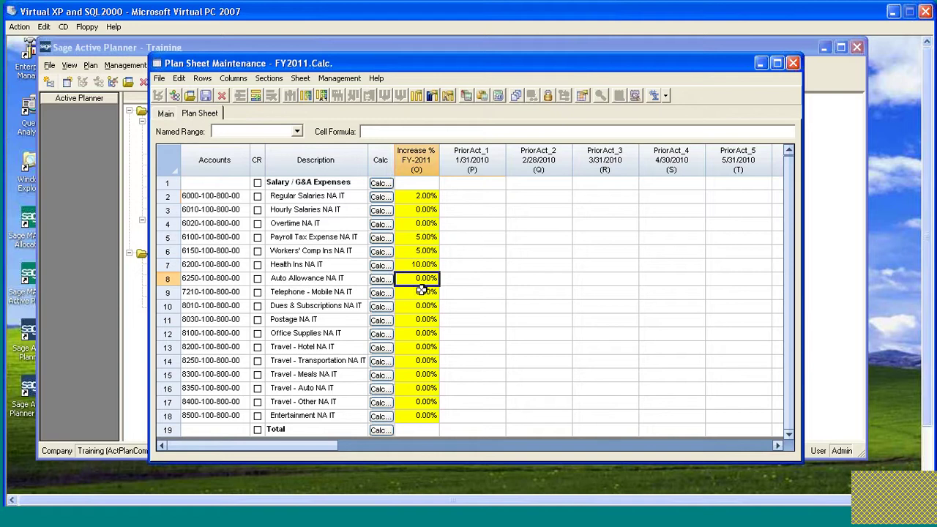
pyautogui.click(424, 292)
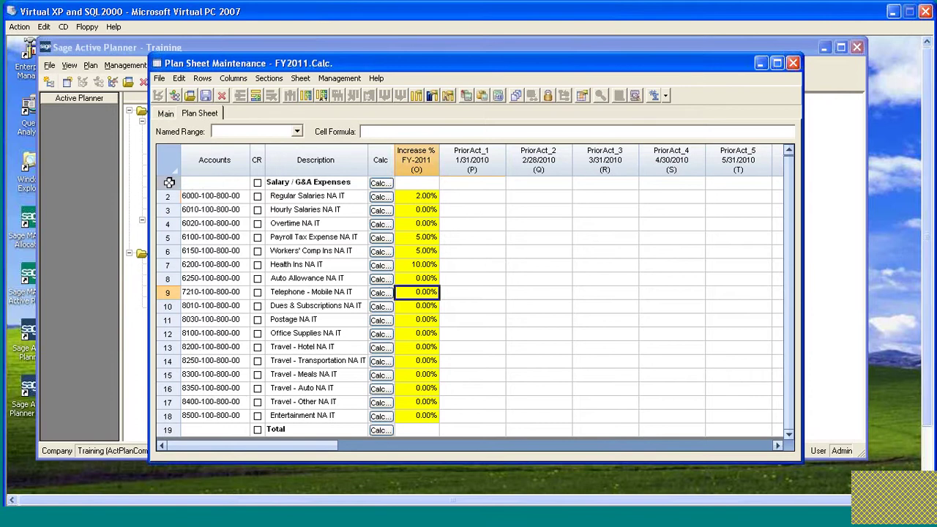
# Step: Insert two blank rows above the Salary / G&A Expenses heading and describe the first one as Default Increase %
pyautogui.moveTo(168, 183); pyautogui.dragTo(167, 196)
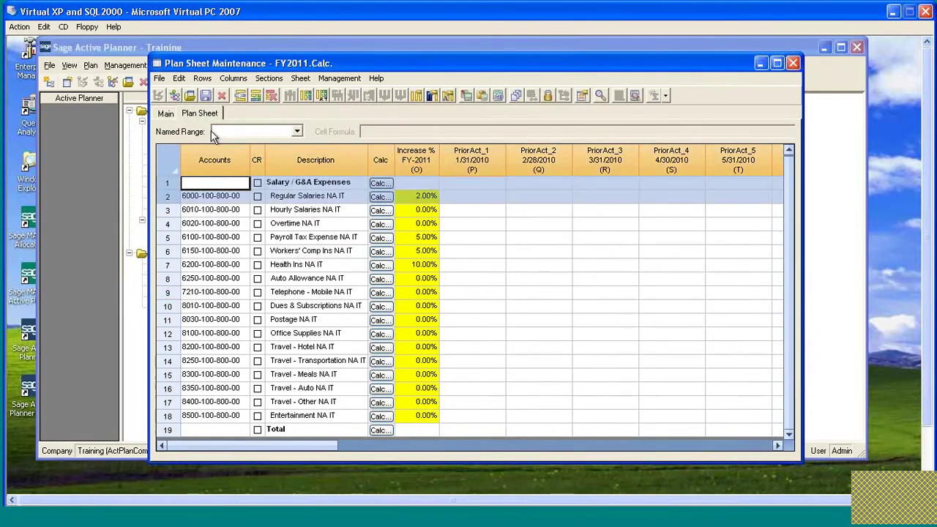
pyautogui.click(239, 96)
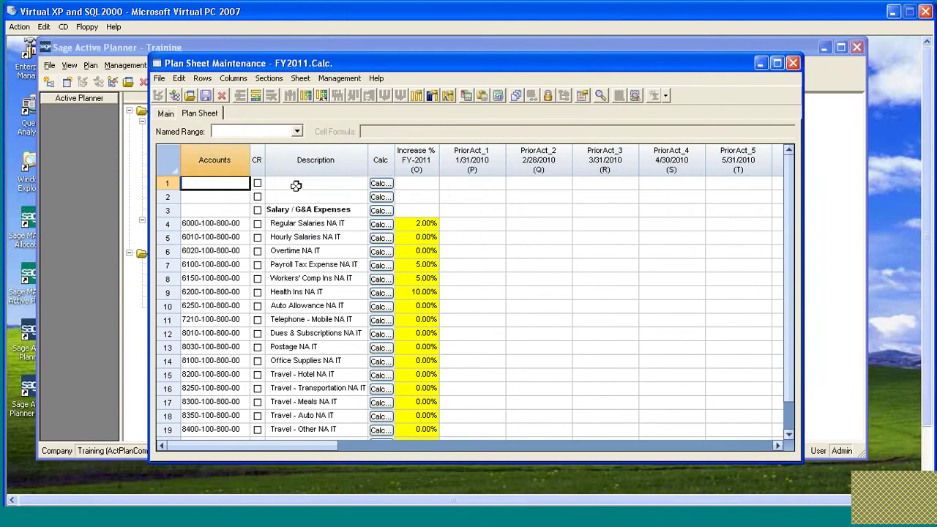
pyautogui.click(296, 185)
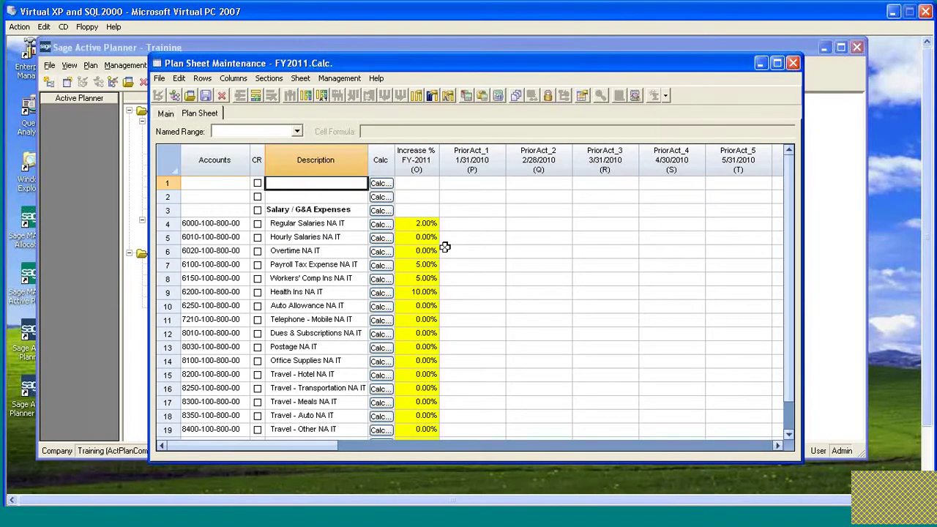
pyautogui.write('Defa')
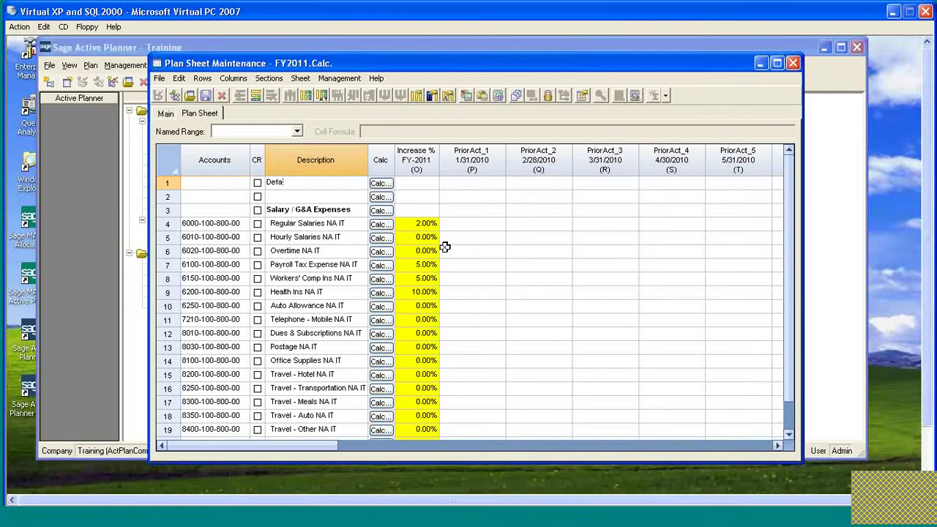
pyautogui.write('ult Increase %')
# Step: Start a new column group for the Increase column, with Increase as both its group key and description
pyautogui.click(414, 184)
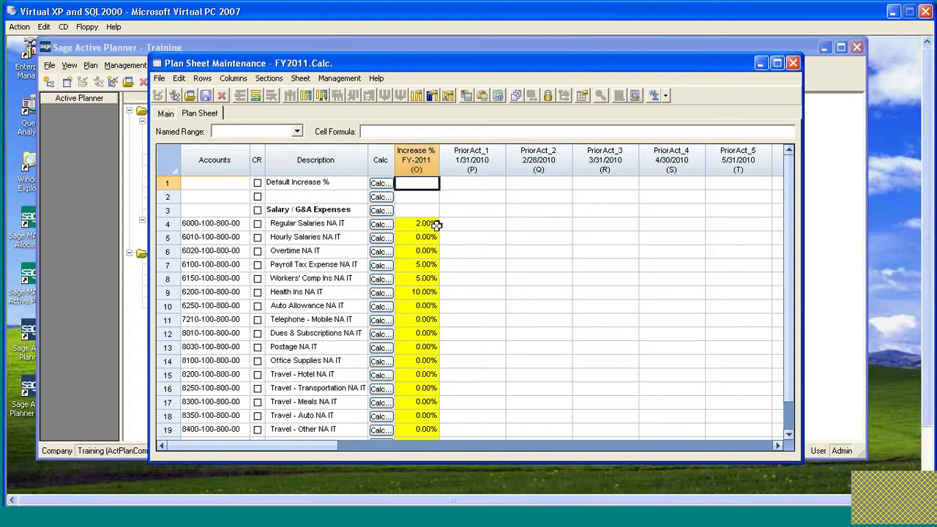
pyautogui.click(416, 95)
pyautogui.moveTo(456, 208); pyautogui.dragTo(482, 193)
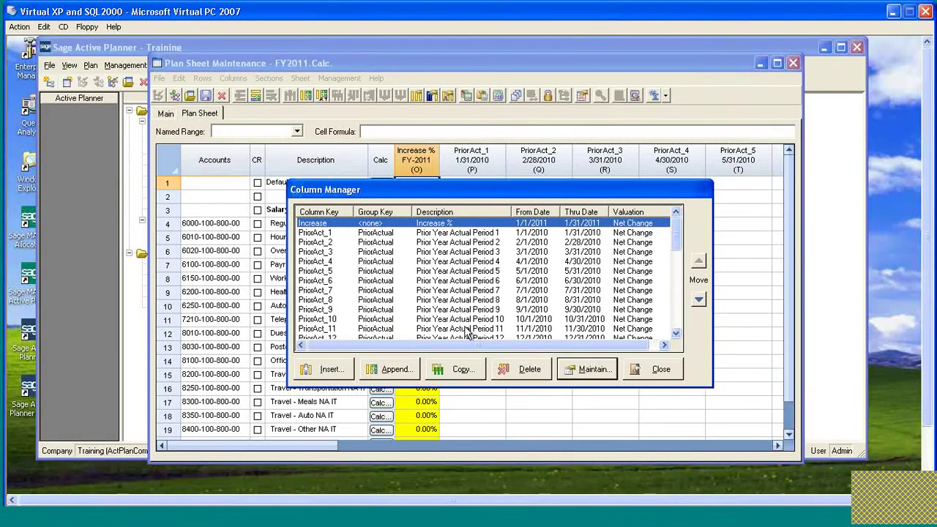
pyautogui.click(594, 371)
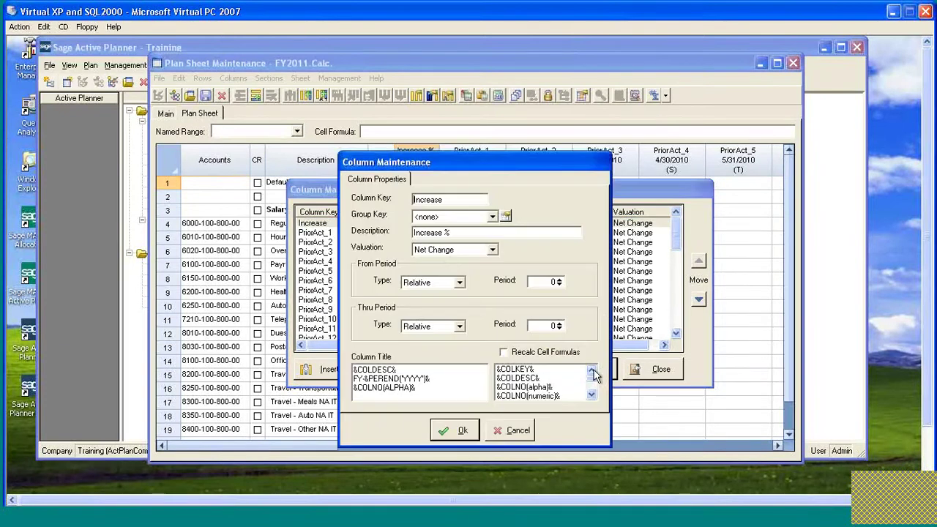
pyautogui.click(504, 218)
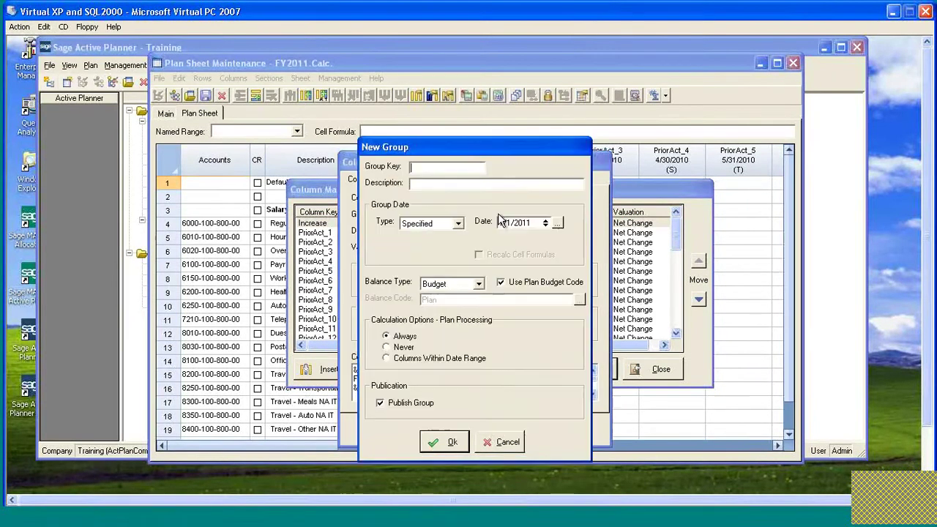
pyautogui.write('Increase')
pyautogui.hotkey('shift', 'Home')
pyautogui.click(417, 184)
pyautogui.hotkey('ctrl', 'v')
pyautogui.moveTo(465, 151); pyautogui.dragTo(479, 144)
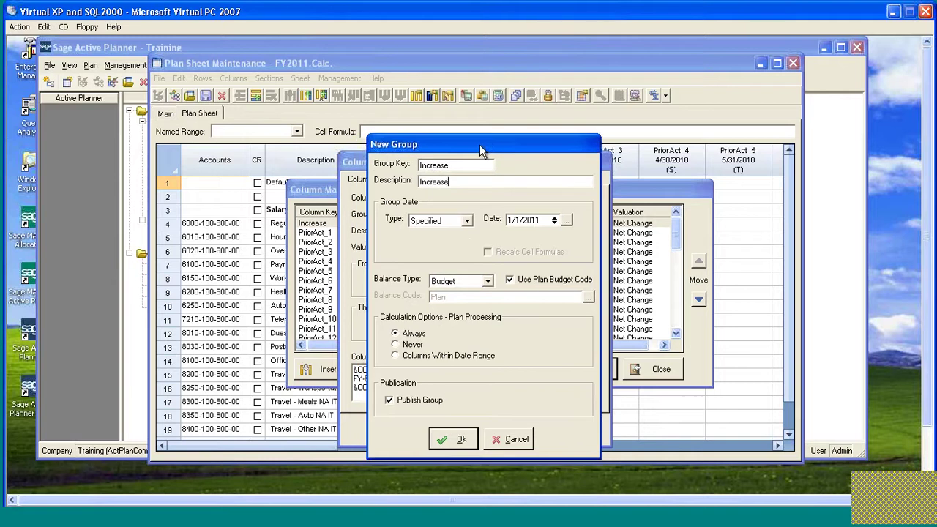
# Step: Set the new group to Relative date, Actual balance type and Columns Within Date Range calculation, and apply it to the Increase column
pyautogui.click(475, 220)
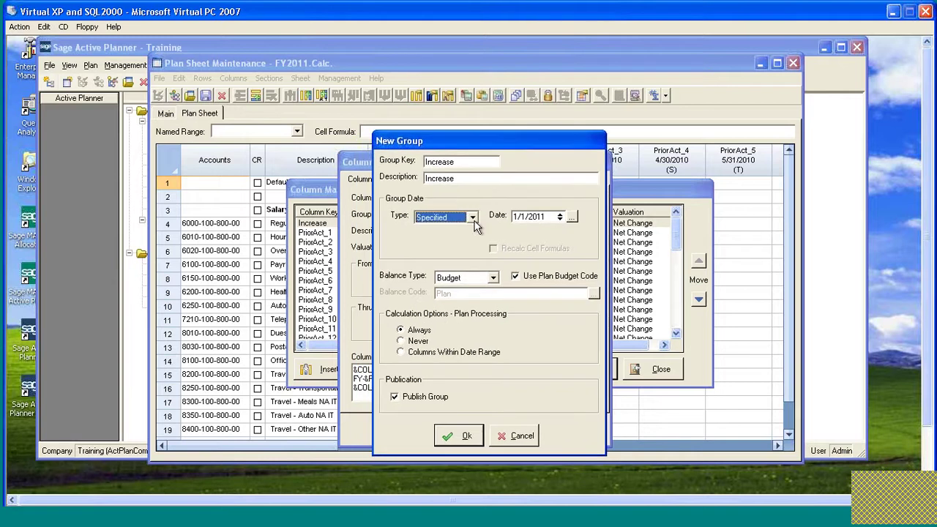
pyautogui.click(472, 236)
pyautogui.click(492, 277)
pyautogui.click(481, 295)
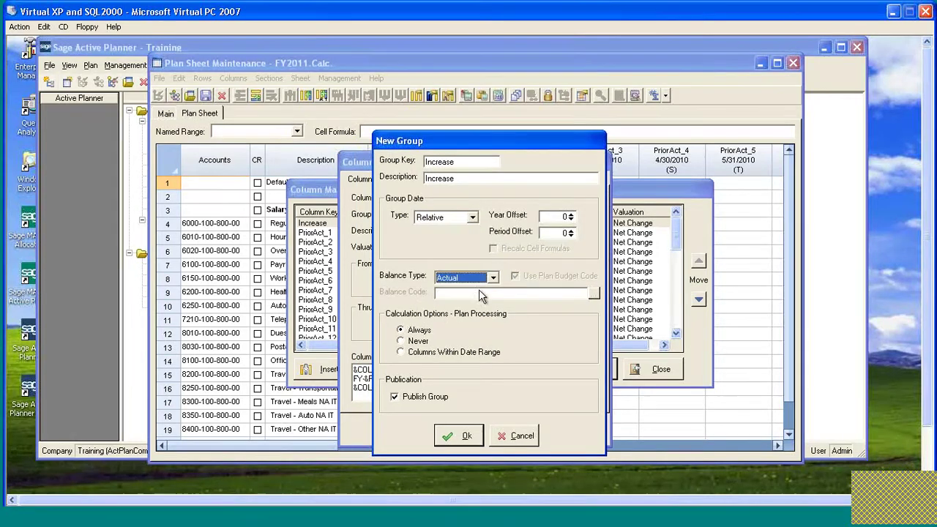
pyautogui.click(407, 352)
pyautogui.click(447, 436)
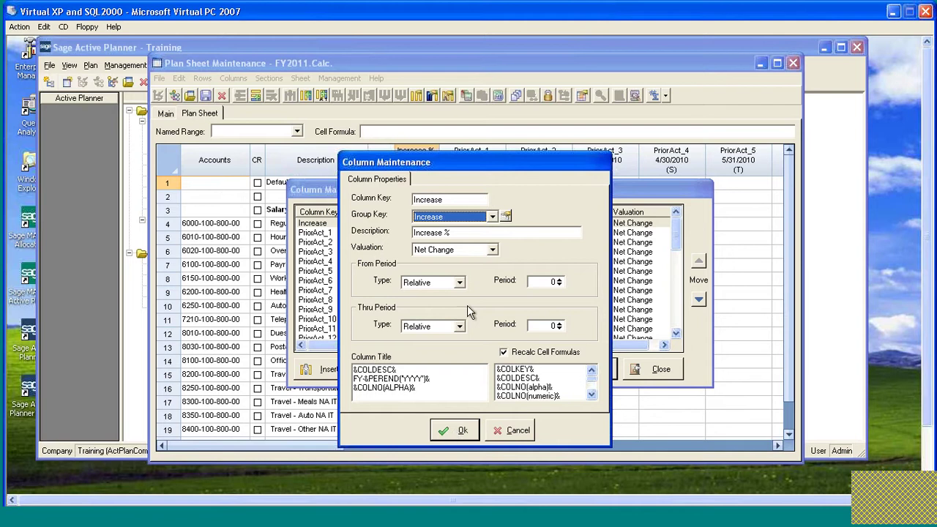
pyautogui.click(460, 432)
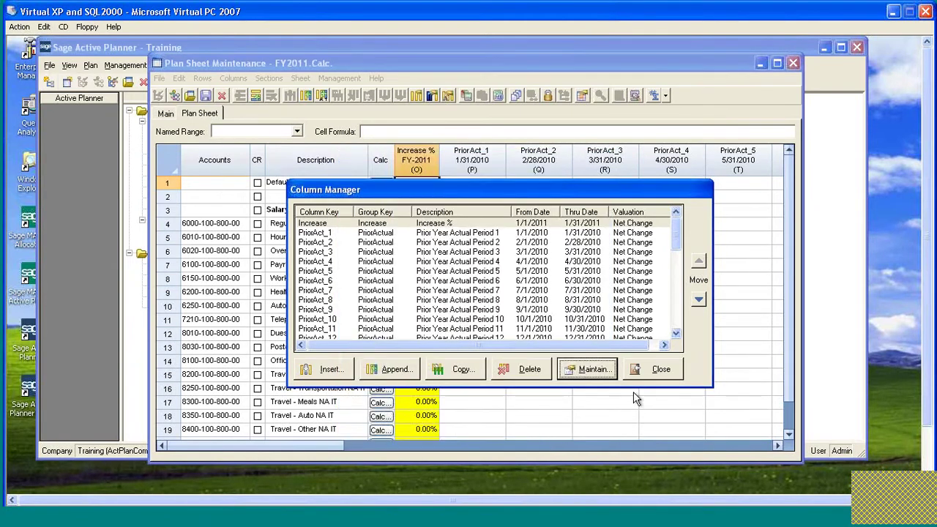
pyautogui.click(646, 370)
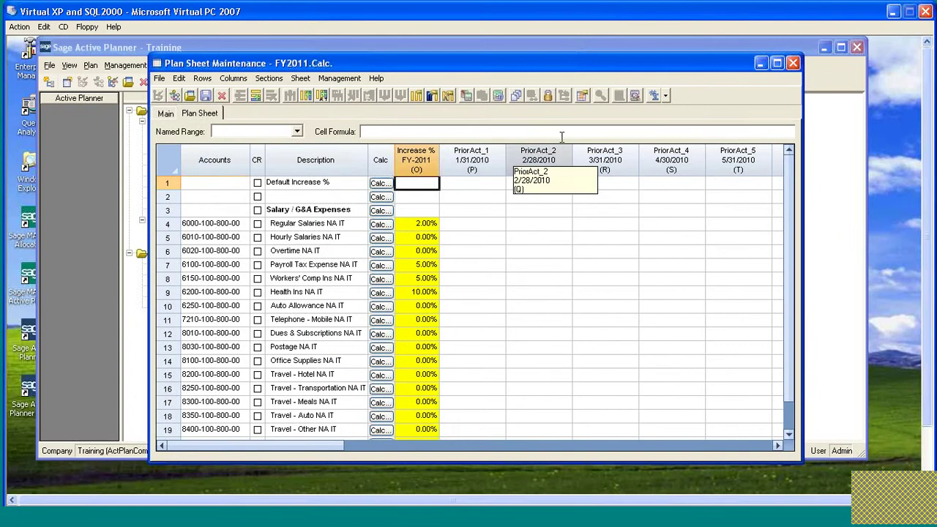
# Step: Format the Default Increase % row's Increase % cell as Percent with 2 decimal places and save the sheet
pyautogui.click(582, 95)
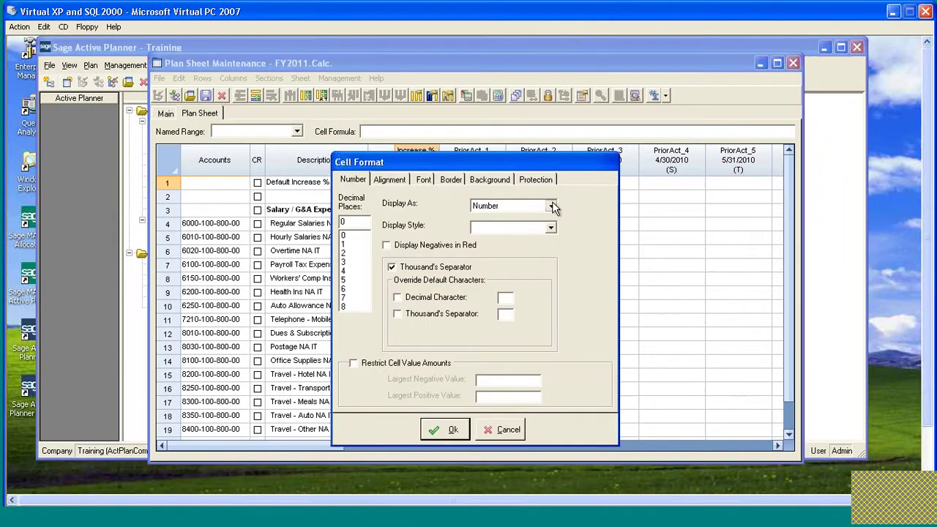
pyautogui.click(550, 205)
pyautogui.click(494, 237)
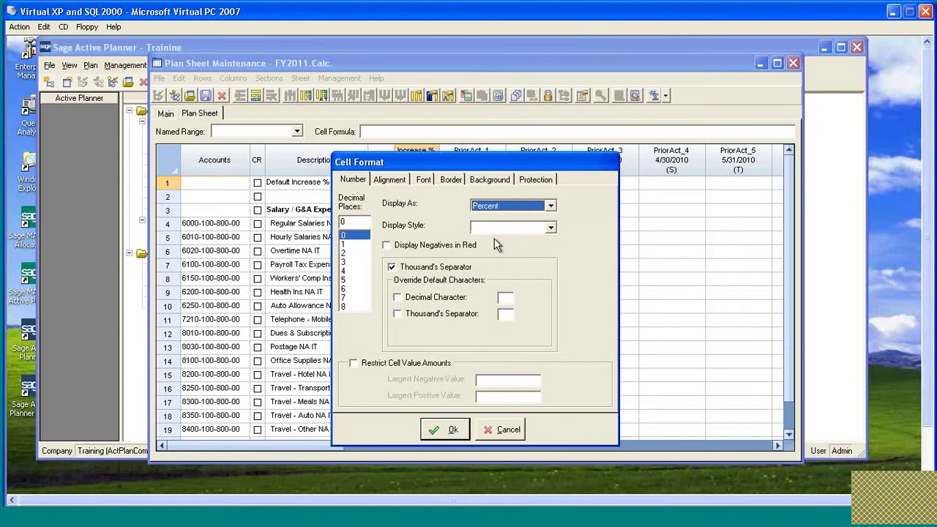
pyautogui.click(346, 253)
pyautogui.click(444, 431)
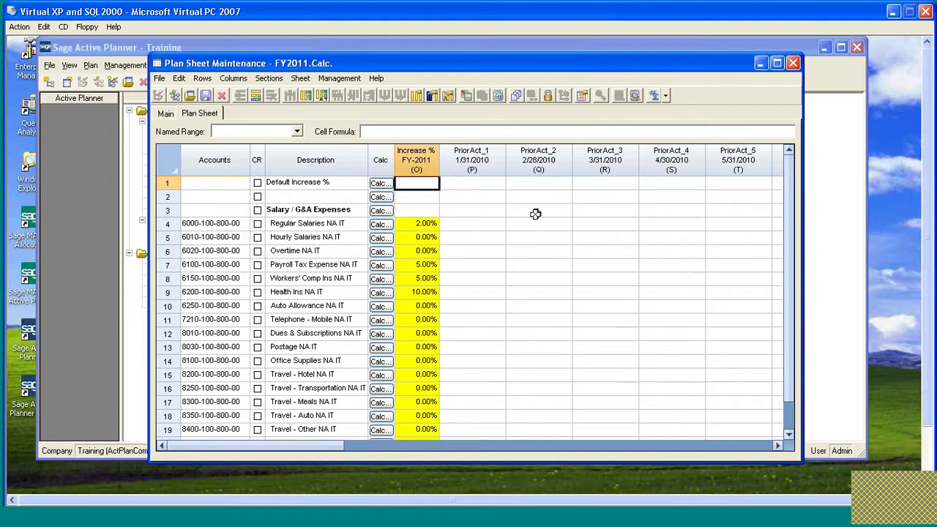
pyautogui.click(205, 98)
# Step: Change the sheet name and description to Assumptions and save it as a new record
pyautogui.click(167, 114)
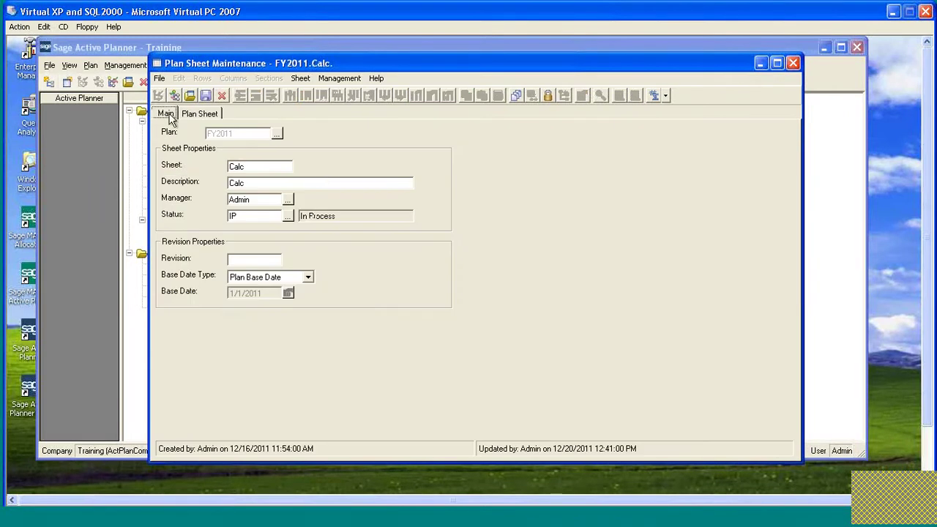
pyautogui.moveTo(262, 167); pyautogui.dragTo(199, 167)
pyautogui.write('Assumptions')
pyautogui.moveTo(278, 167); pyautogui.dragTo(207, 167)
pyautogui.hotkey('ctrl', 'c')
pyautogui.moveTo(258, 183); pyautogui.dragTo(199, 186)
pyautogui.hotkey('ctrl', 'v')
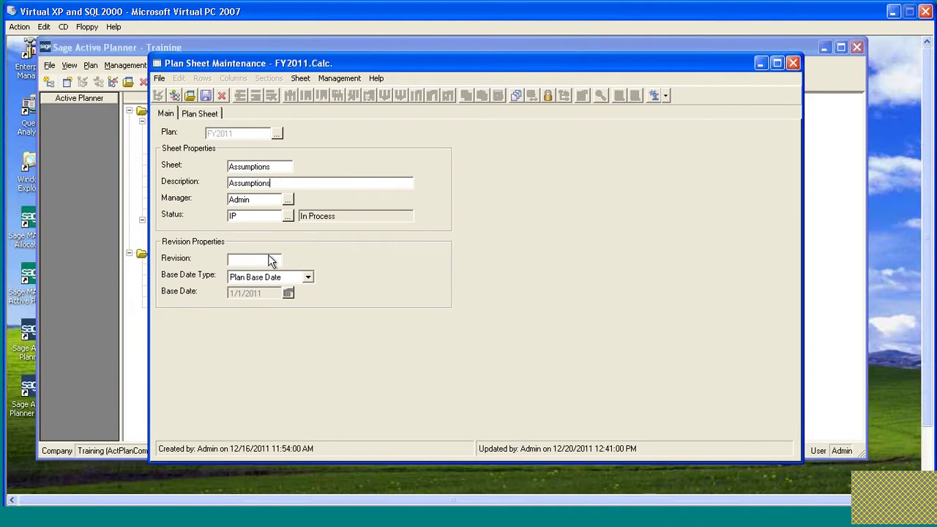
pyautogui.click(206, 95)
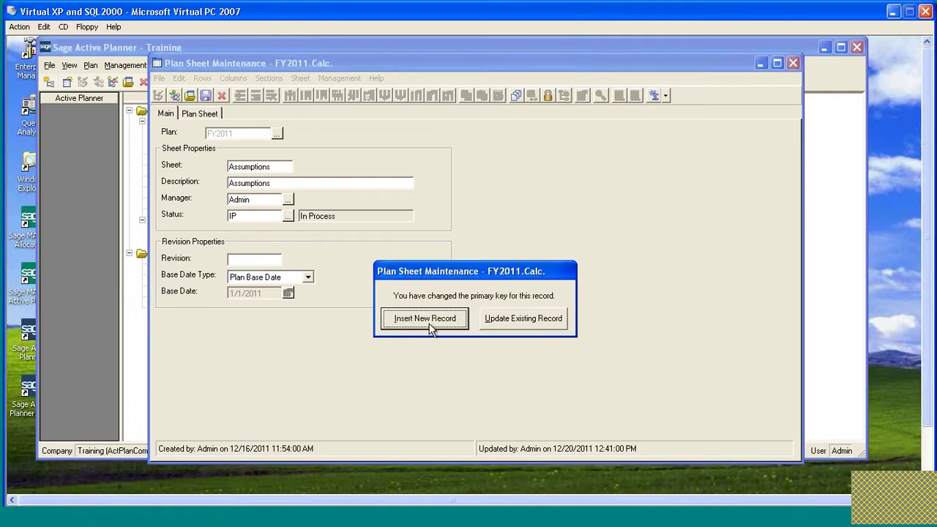
pyautogui.click(432, 322)
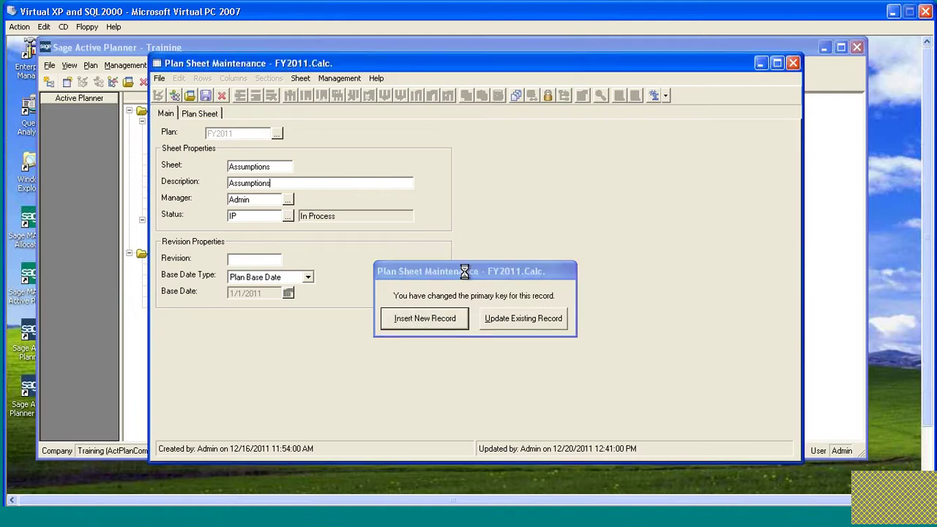
# Step: Copy the Default Increase % description on the Assumptions sheet and display the Row ID column
pyautogui.click(215, 113)
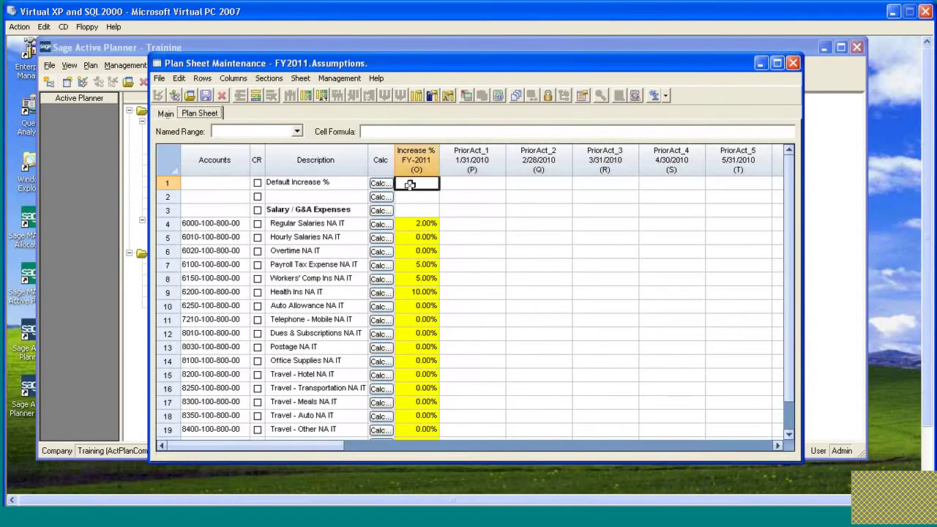
pyautogui.click(286, 183)
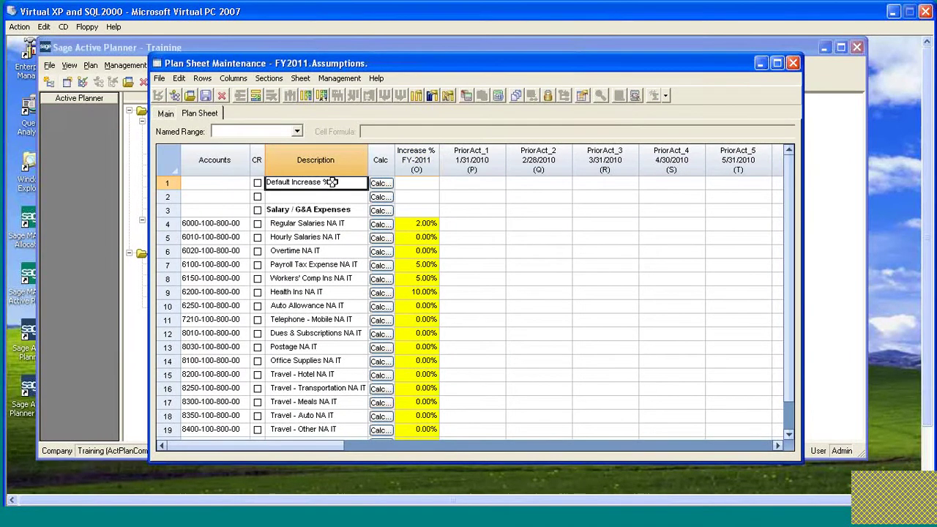
pyautogui.click(306, 82)
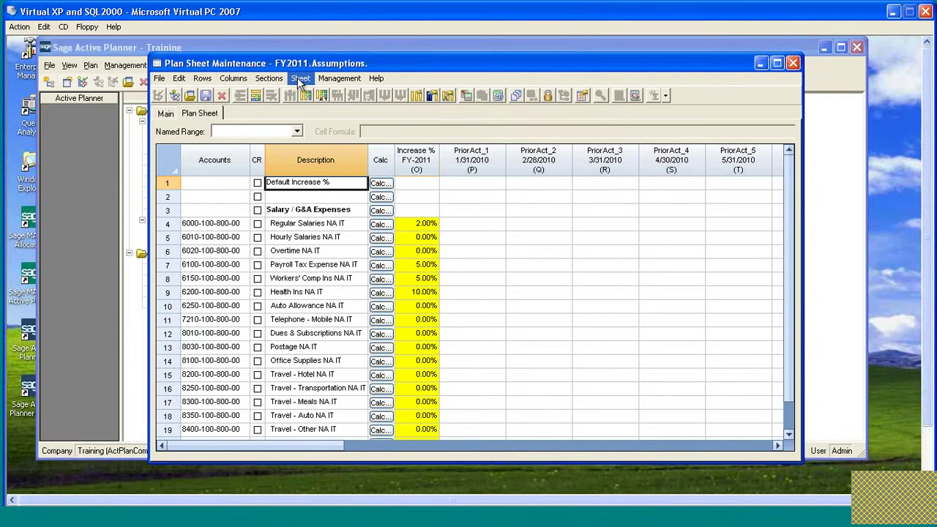
pyautogui.click(336, 158)
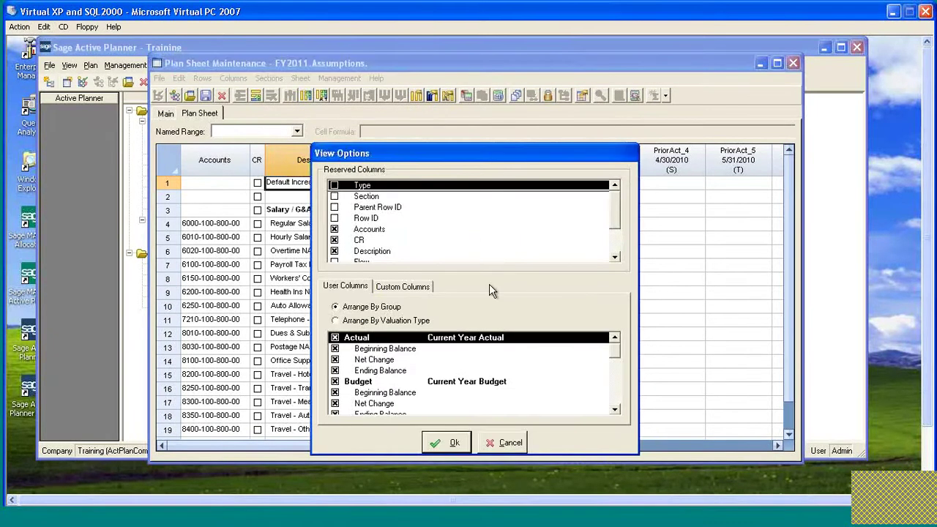
pyautogui.moveTo(492, 161); pyautogui.dragTo(531, 151)
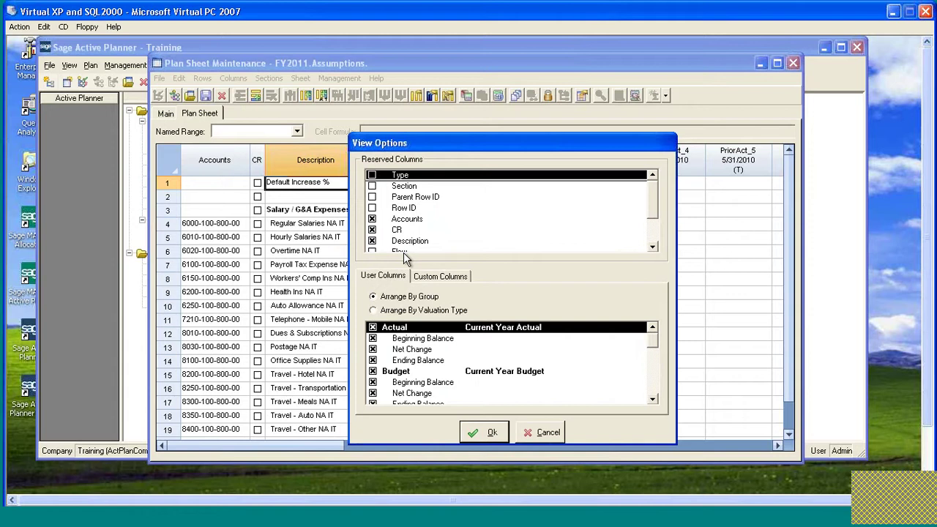
pyautogui.click(371, 208)
pyautogui.click(481, 432)
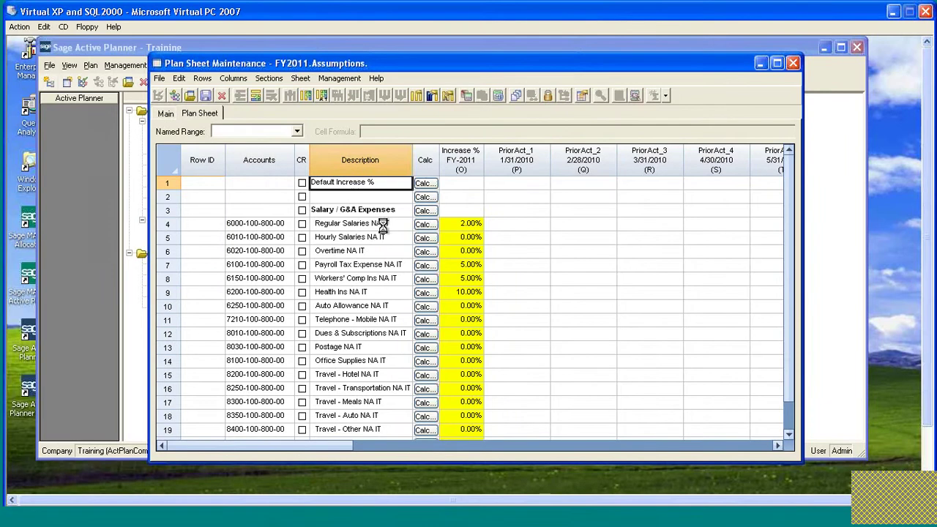
# Step: Paste Default Increase % as the first row's Row ID and widen the column to fit the text
pyautogui.click(201, 182)
pyautogui.hotkey('ctrl', 'v')
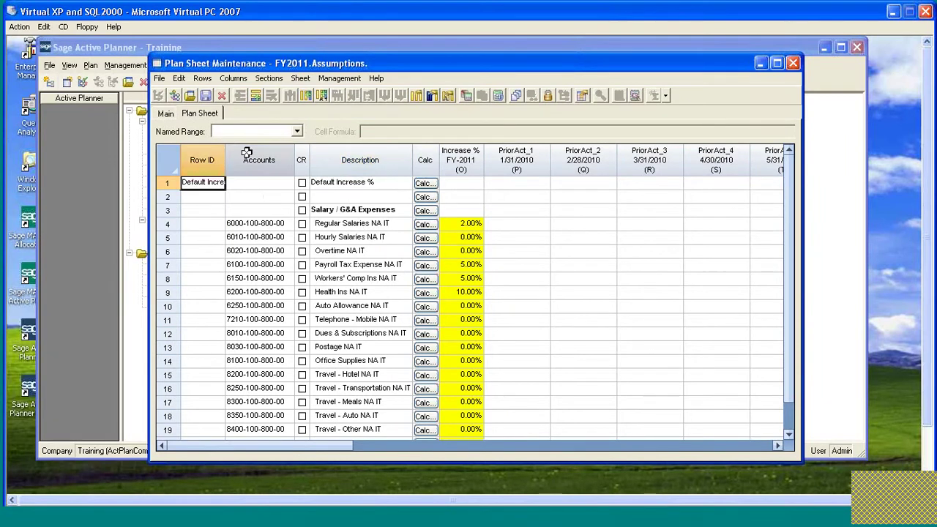
pyautogui.moveTo(226, 155); pyautogui.dragTo(260, 158)
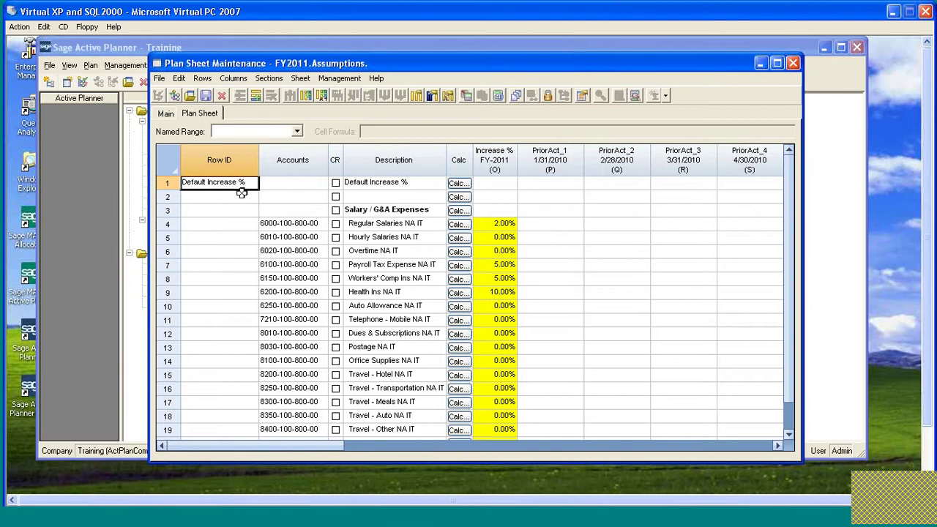
pyautogui.moveTo(258, 159); pyautogui.dragTo(250, 159)
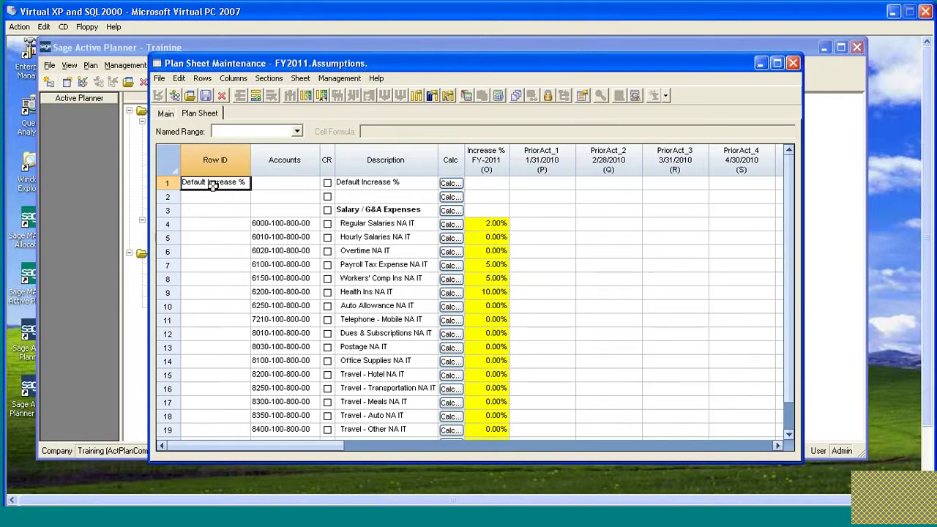
# Step: Set the Default Increase % row's Increase % to 2.5 on the Assumptions sheet
pyautogui.click(488, 186)
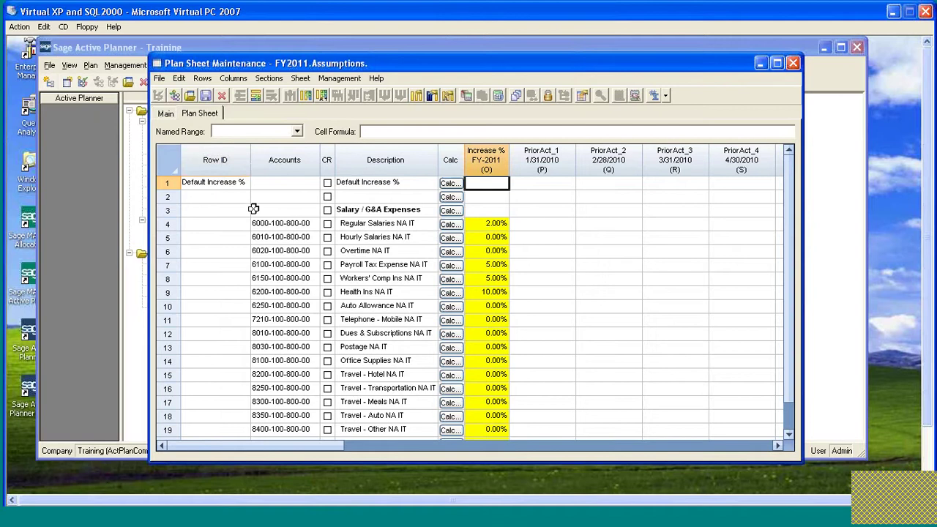
pyautogui.write('2')
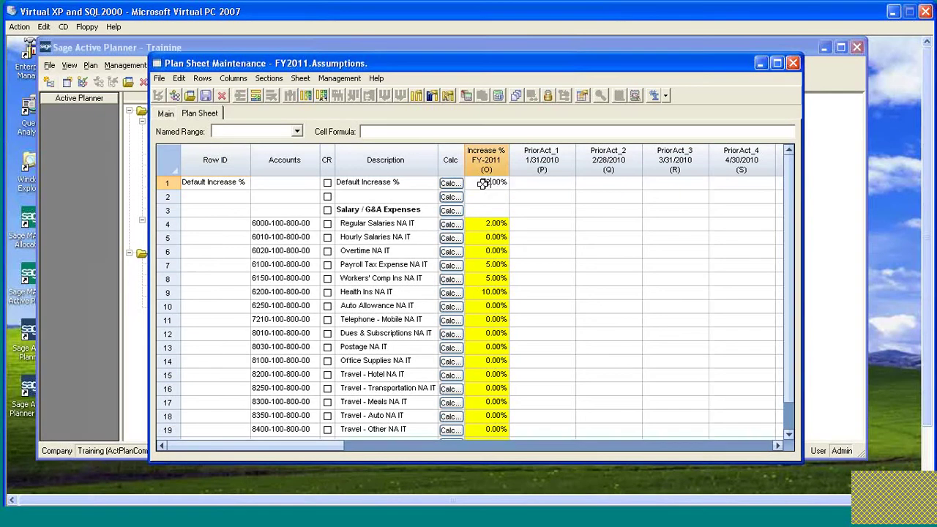
pyautogui.write('.5')
pyautogui.press('Return')
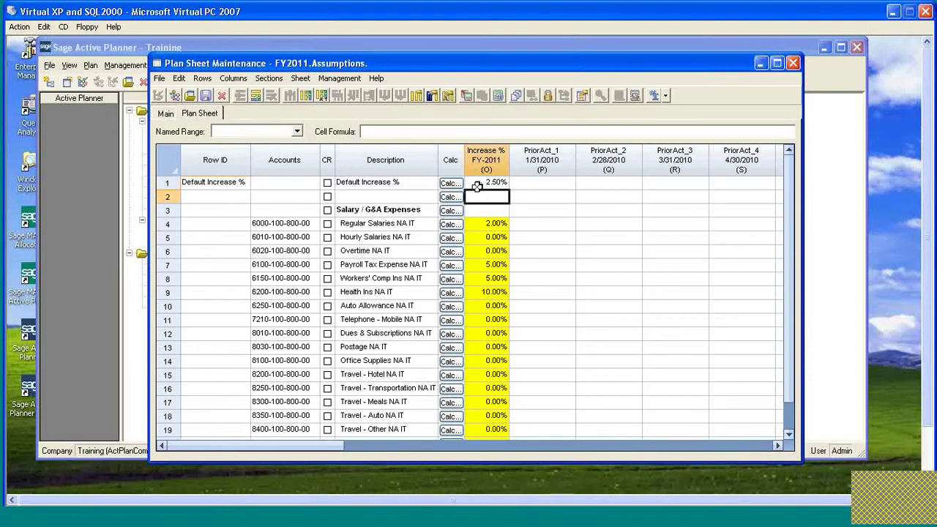
pyautogui.click(495, 183)
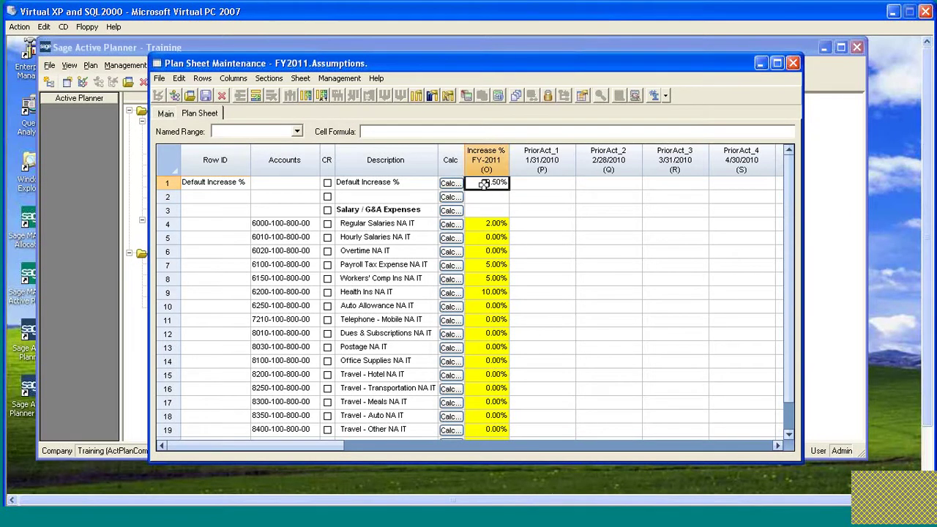
# Step: Close the Assumptions sheet and open the FY2011 plan's Calc sheet
pyautogui.click(792, 62)
pyautogui.click(422, 335)
pyautogui.doubleClick(452, 144)
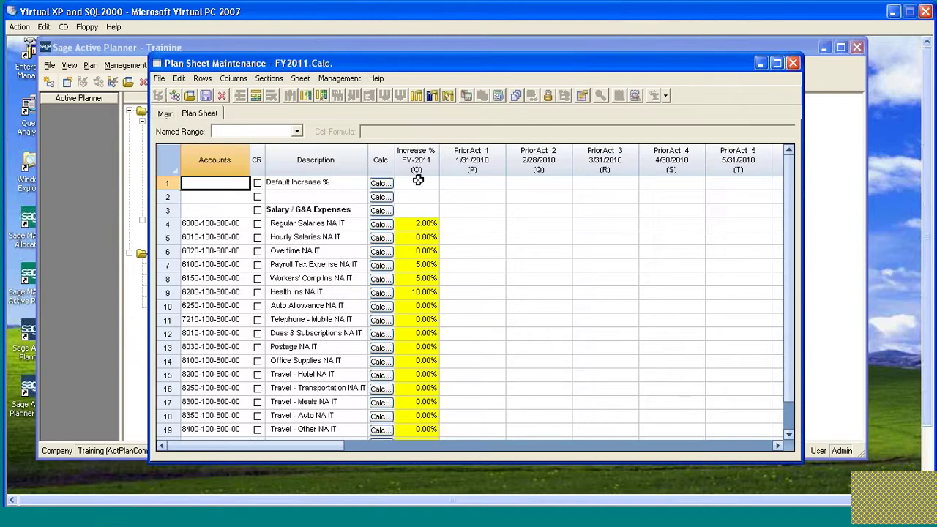
# Step: Display the Row ID column on the Calc sheet
pyautogui.click(300, 78)
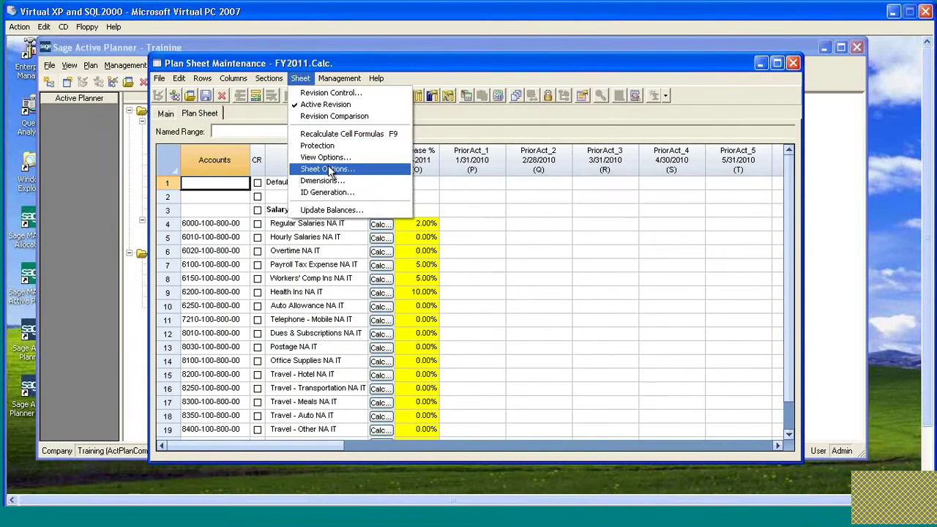
pyautogui.click(332, 157)
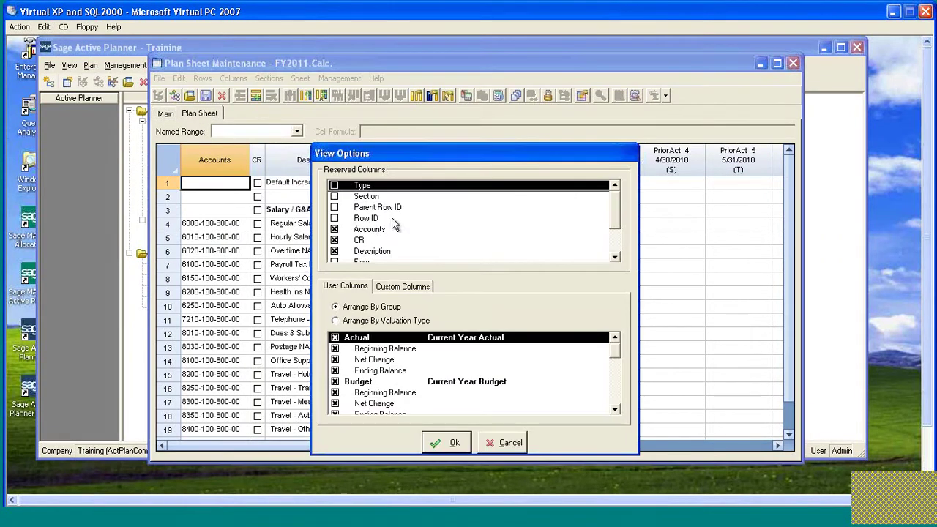
pyautogui.click(334, 218)
pyautogui.click(448, 443)
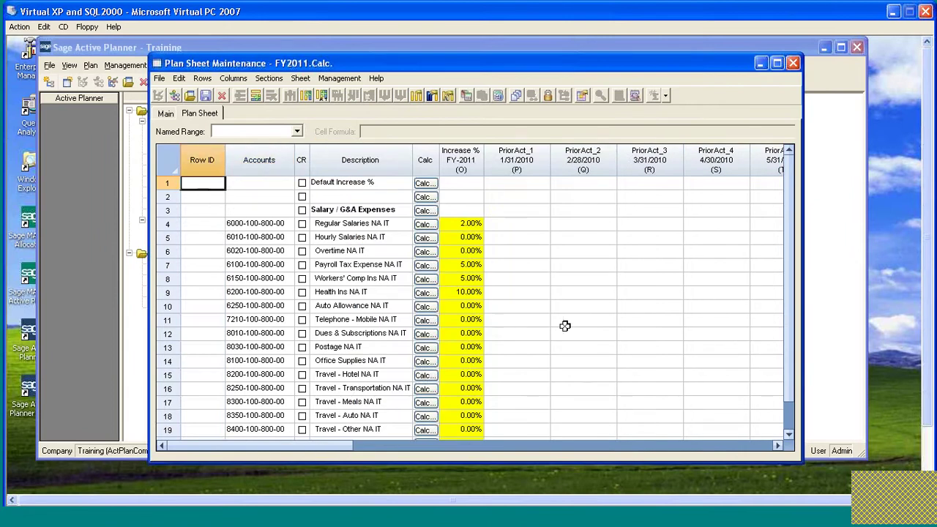
# Step: Copy the first row's description, Default Increase %, into its Row ID and widen that column to fit the text
pyautogui.click(356, 186)
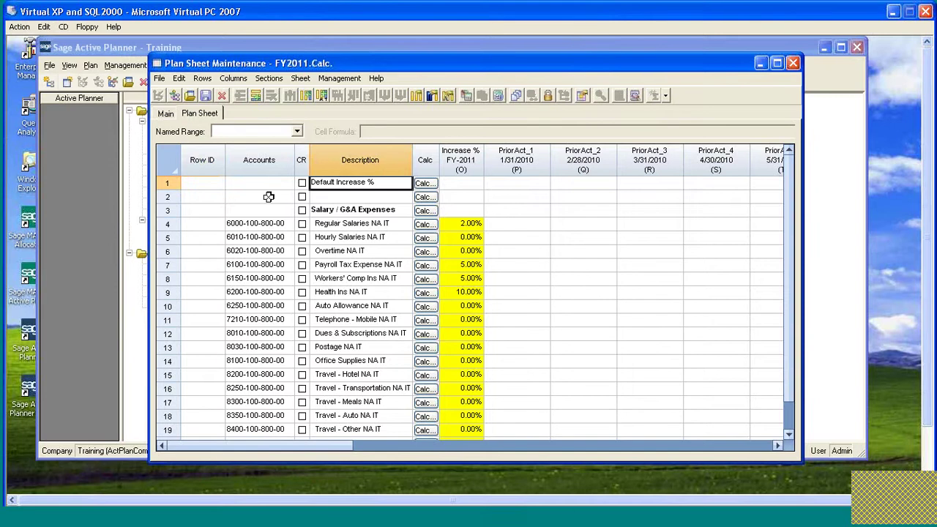
pyautogui.click(212, 186)
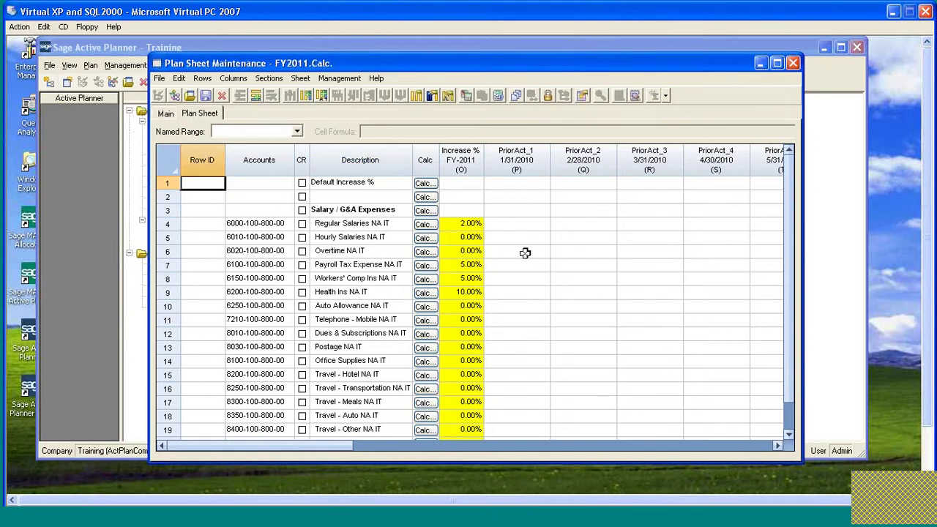
pyautogui.write('Default Increase %')
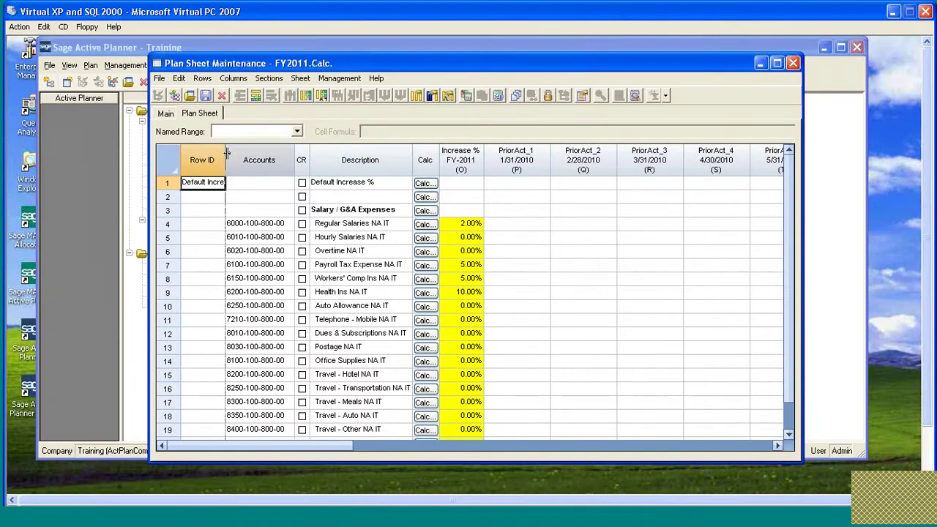
pyautogui.doubleClick(227, 152)
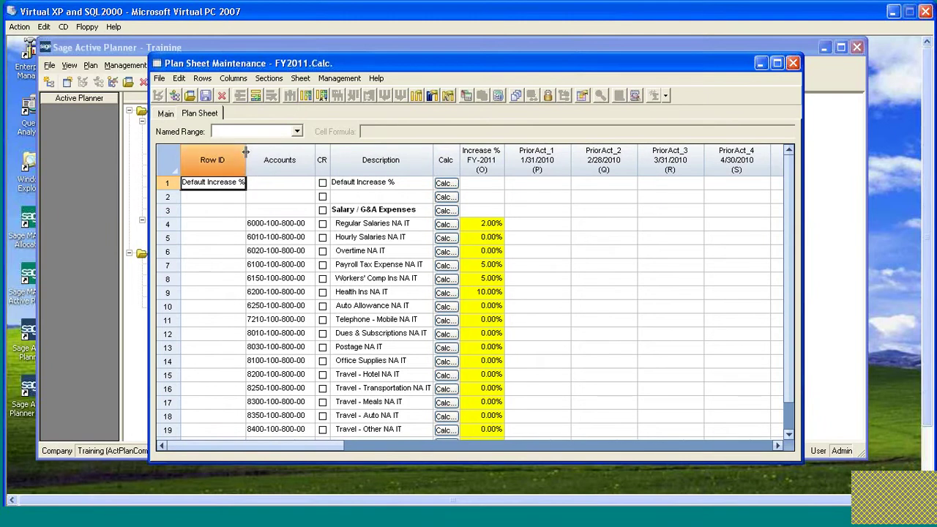
pyautogui.moveTo(246, 151); pyautogui.dragTo(250, 152)
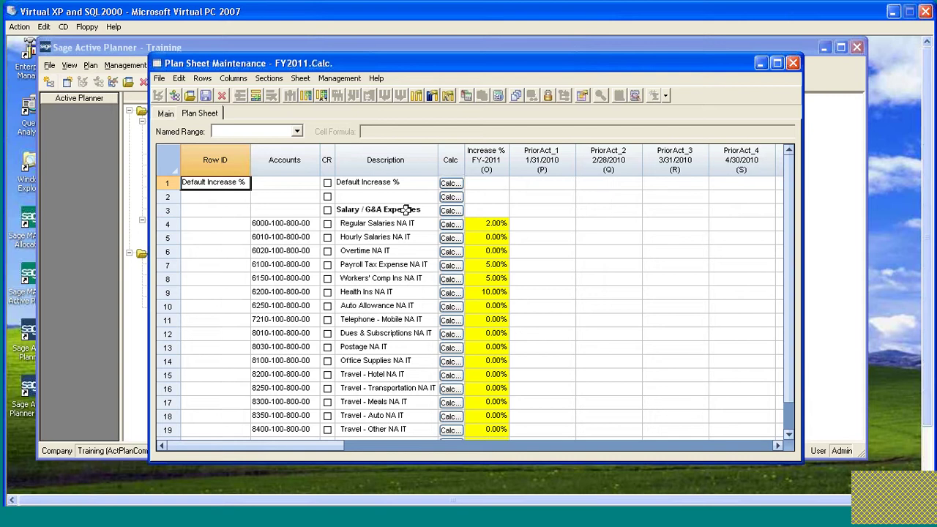
# Step: Set the Default Increase % row's Increase % to 1 on the Calc sheet
pyautogui.click(487, 185)
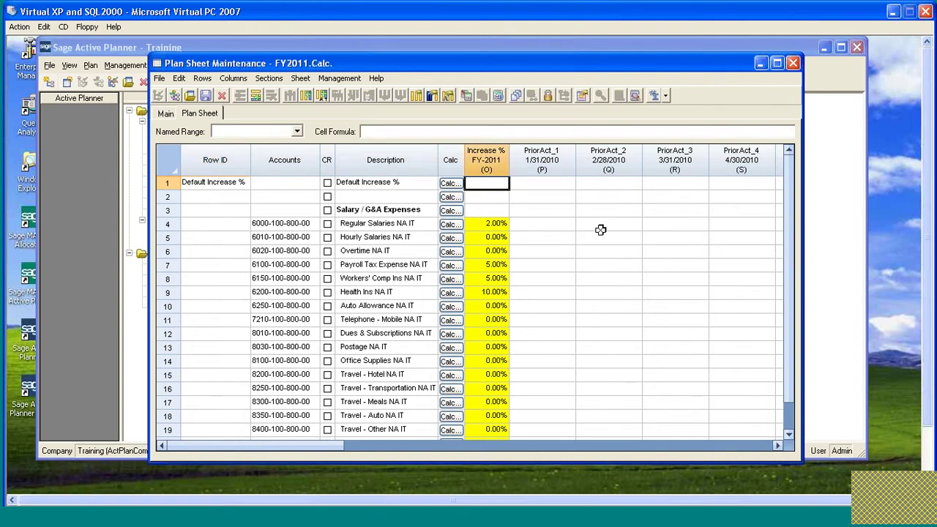
pyautogui.write('1')
pyautogui.press('Return')
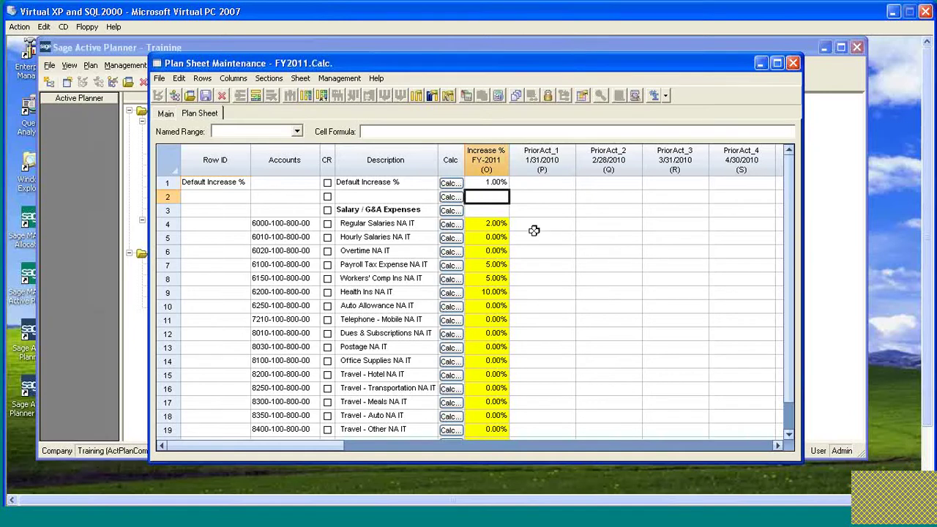
# Step: Lock the Increase % cell of the Regular Salaries NA IT row and change its background to White
pyautogui.click(490, 225)
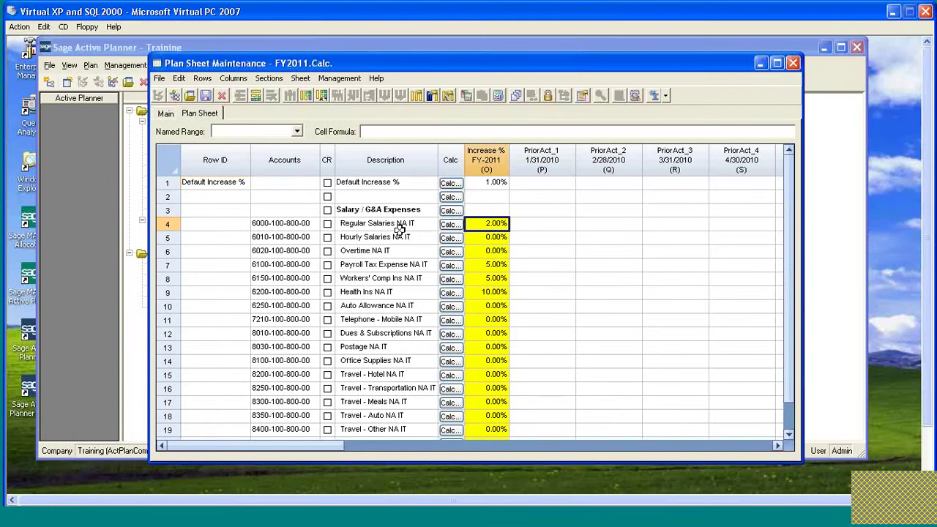
pyautogui.click(578, 96)
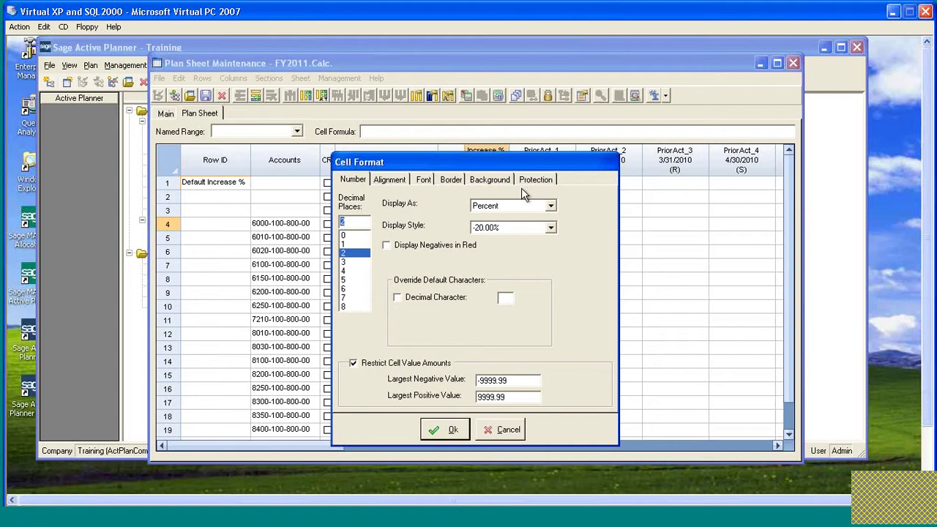
pyautogui.click(539, 180)
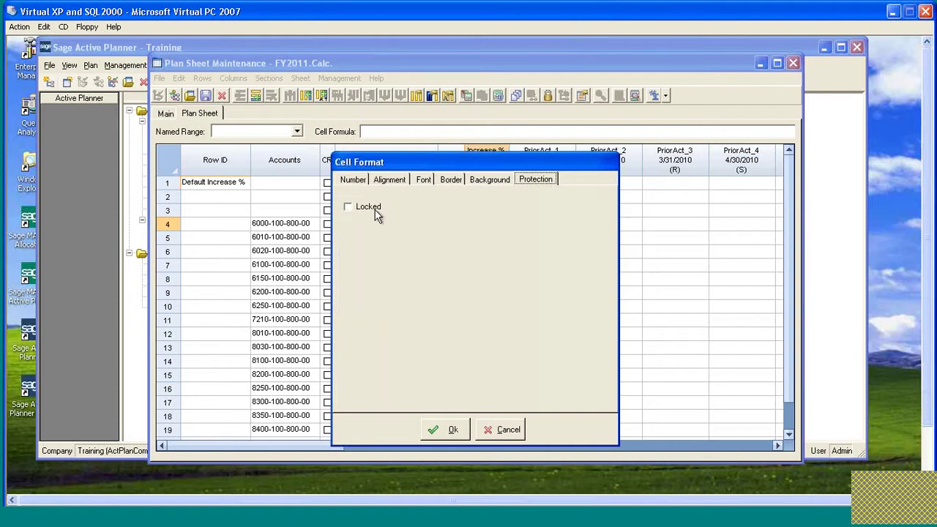
pyautogui.click(352, 211)
pyautogui.click(502, 183)
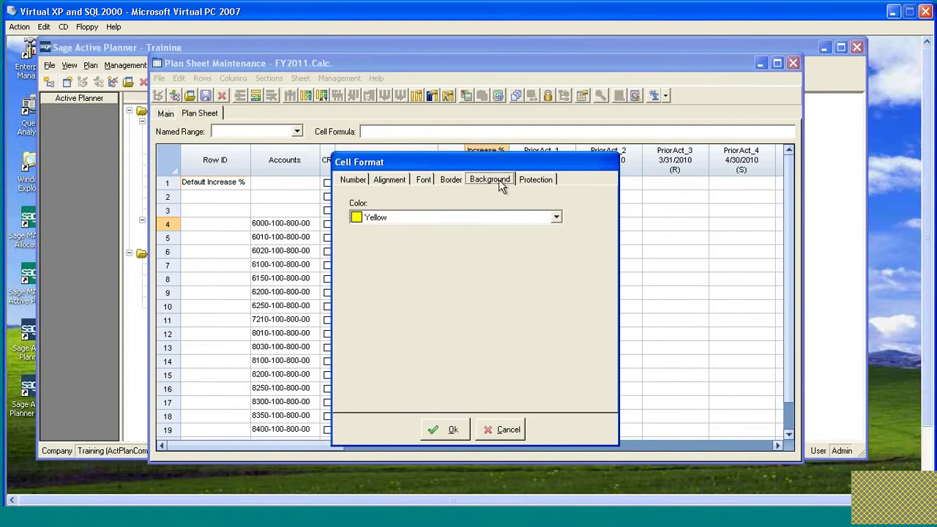
pyautogui.click(556, 218)
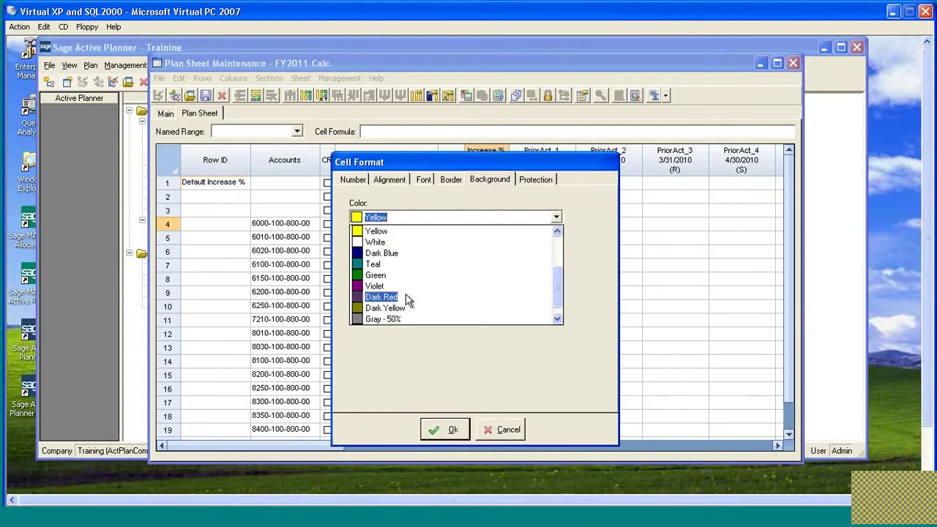
pyautogui.click(374, 242)
pyautogui.click(444, 429)
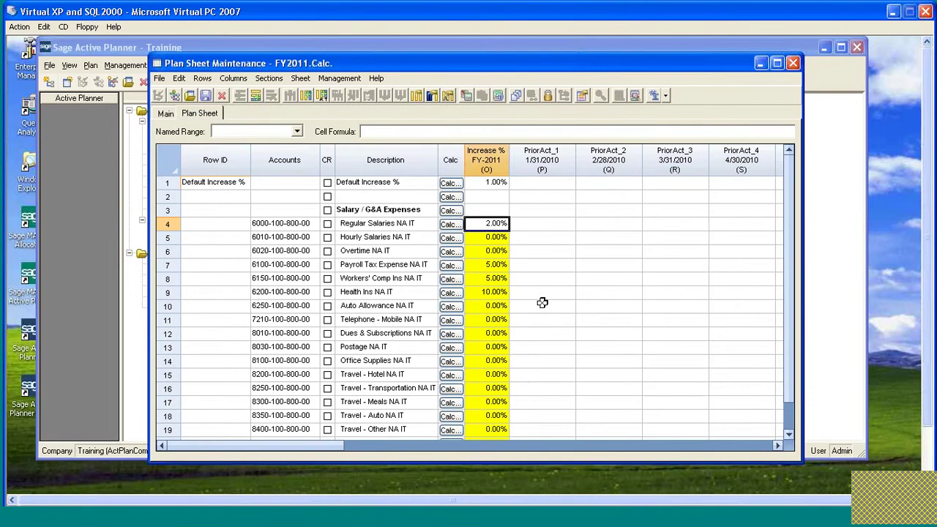
# Step: Enter the formula =O$1 in the Regular Salaries NA IT row's Increase % cell and fill it down through Health Ins NA IT
pyautogui.write('=')
pyautogui.click(494, 183)
pyautogui.hotkey('shift', 'Down')
pyautogui.hotkey('shift', 'Down')
pyautogui.hotkey('shift', 'Down')
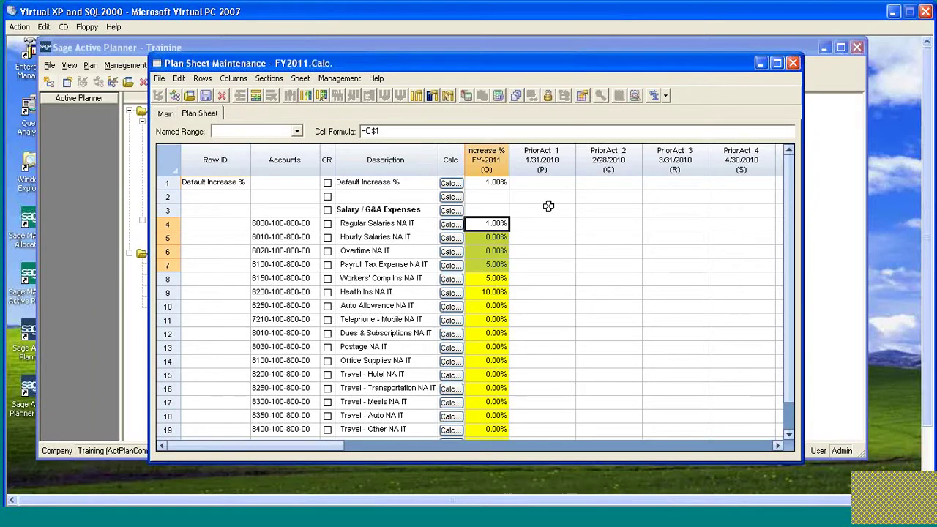
pyautogui.hotkey('shift', 'Down')
pyautogui.hotkey('shift', 'Down')
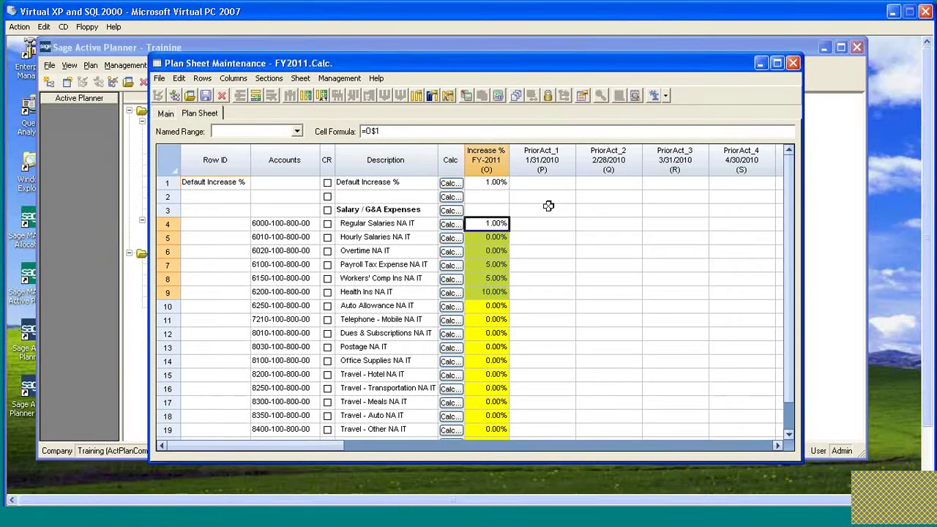
pyautogui.hotkey('ctrl', 'd')
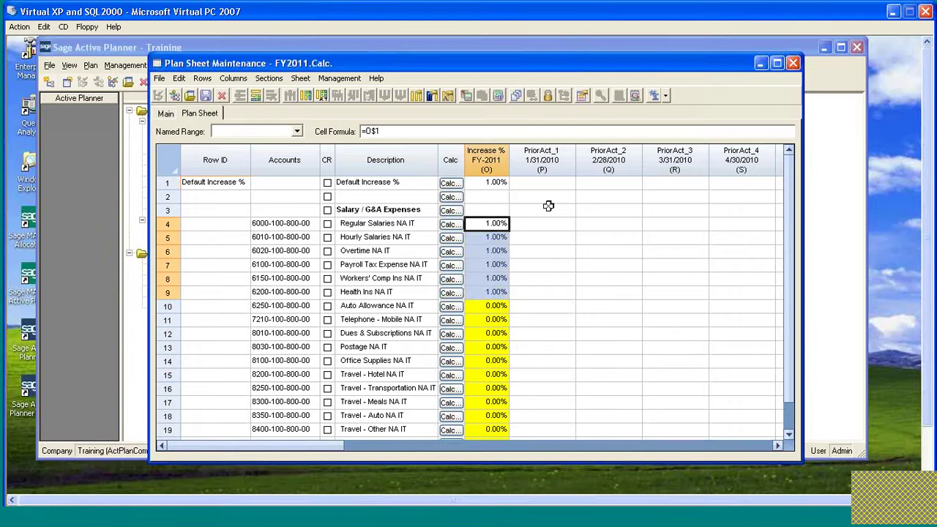
# Step: Test the linked Increase % formulas in rows 4 to 9 with a 1.5% default in row 1, and clear that value
pyautogui.click(496, 236)
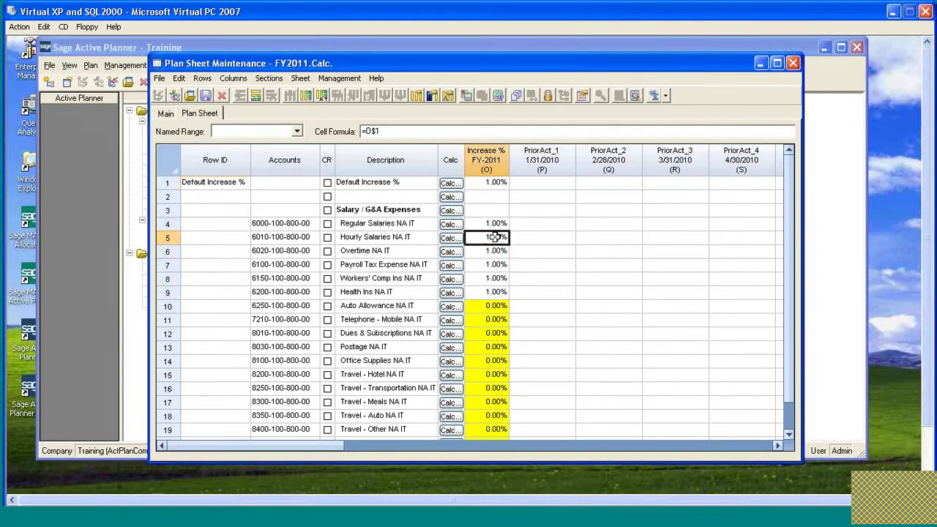
pyautogui.click(496, 264)
pyautogui.click(495, 291)
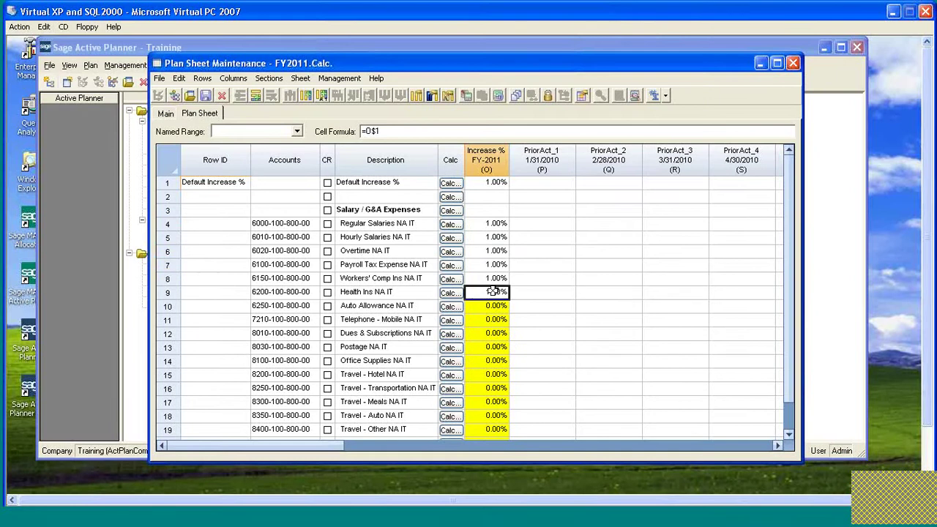
pyautogui.click(495, 250)
pyautogui.click(494, 237)
pyautogui.click(490, 182)
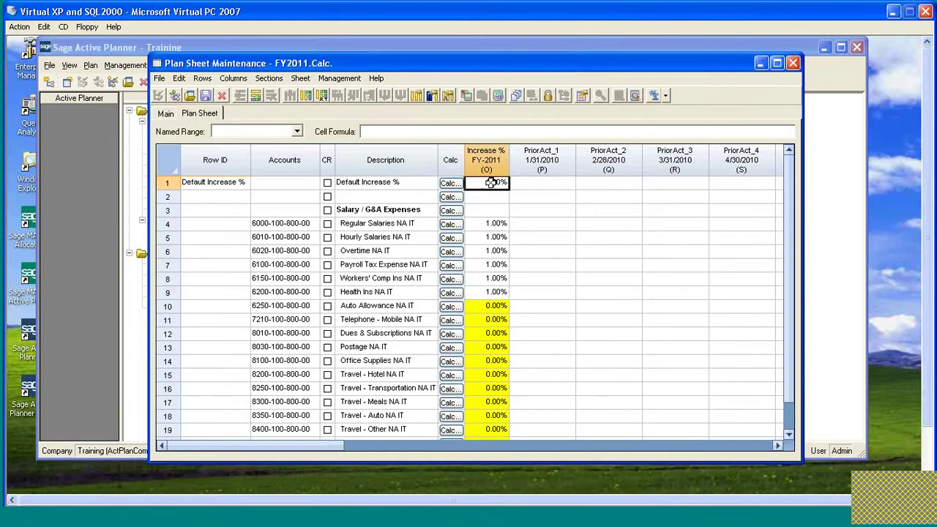
pyautogui.write('1.5')
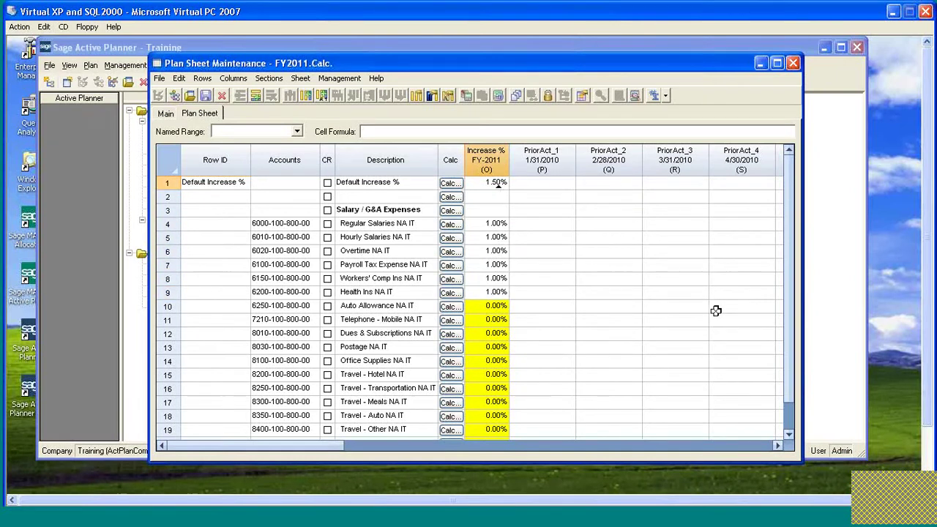
pyautogui.press('Return')
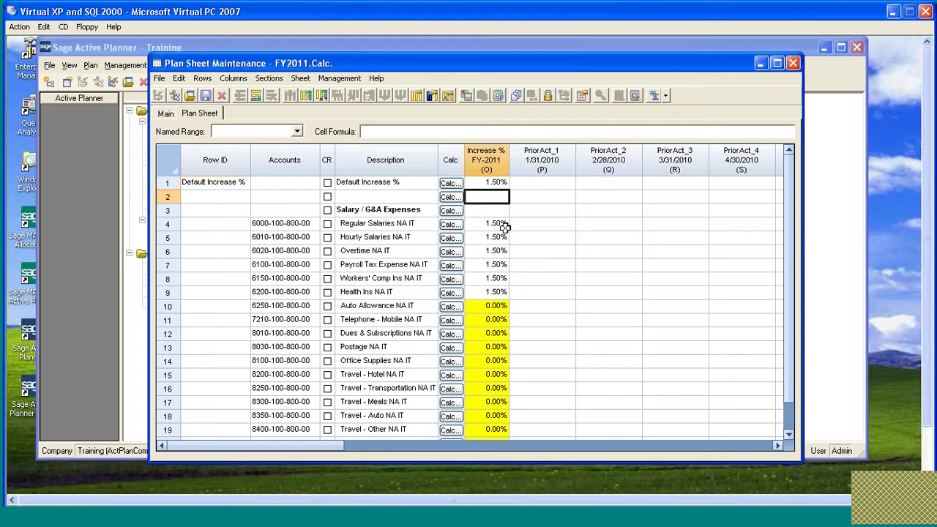
pyautogui.click(495, 183)
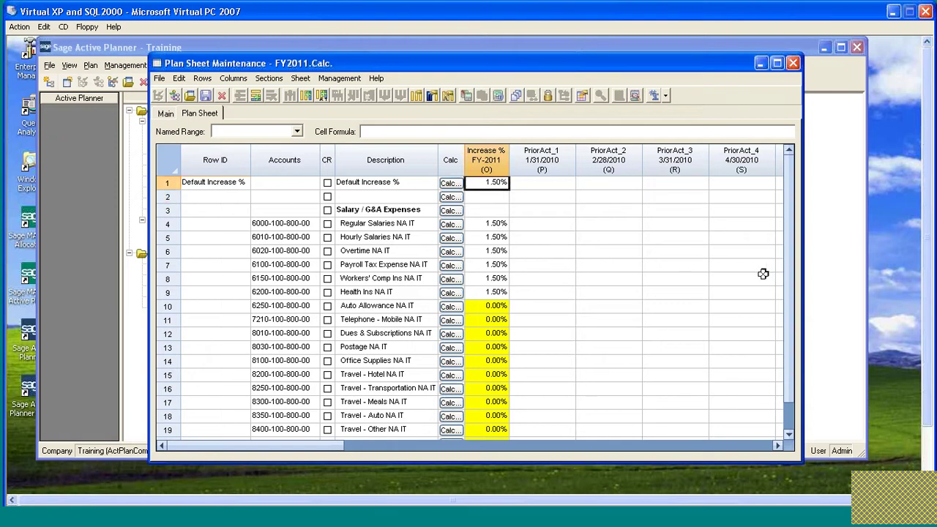
pyautogui.press('Delete')
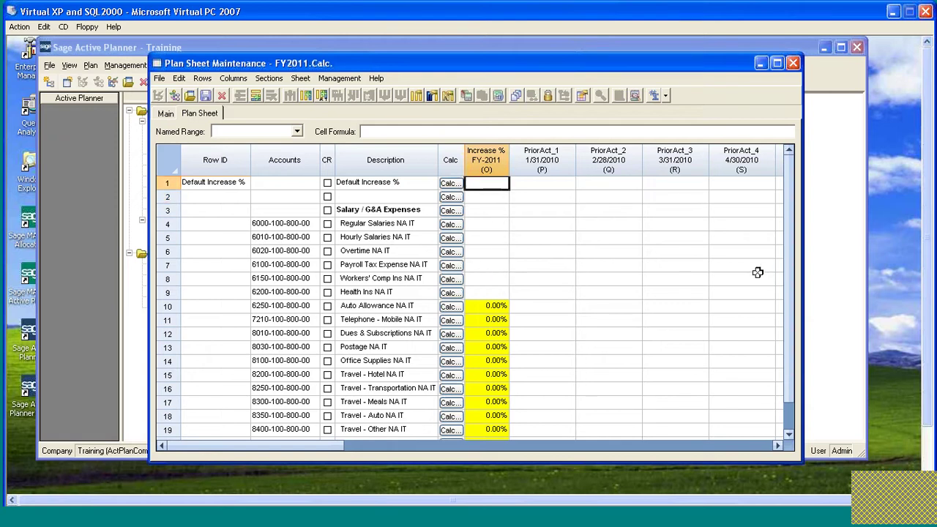
# Step: Assign a Formula calculation to the Default Increase % row's Increase net change and open a new sheet formula record
pyautogui.click(451, 183)
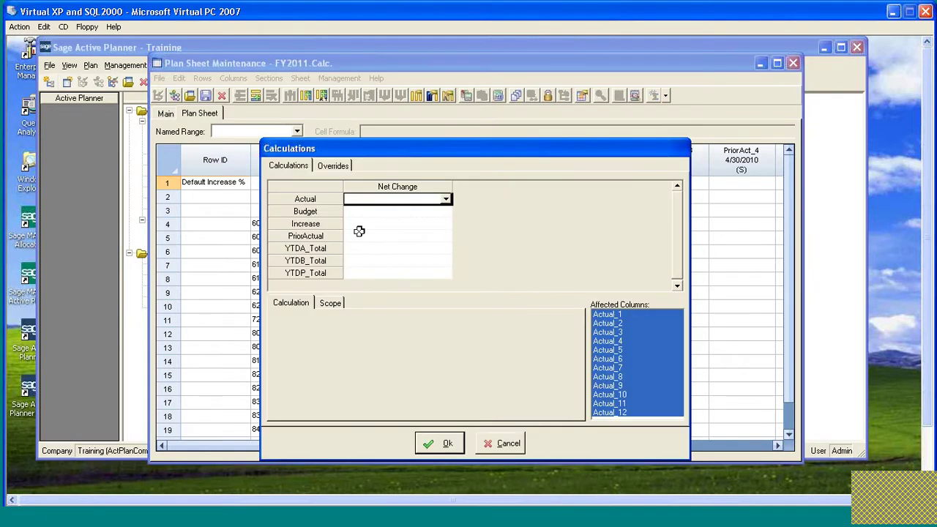
pyautogui.click(375, 224)
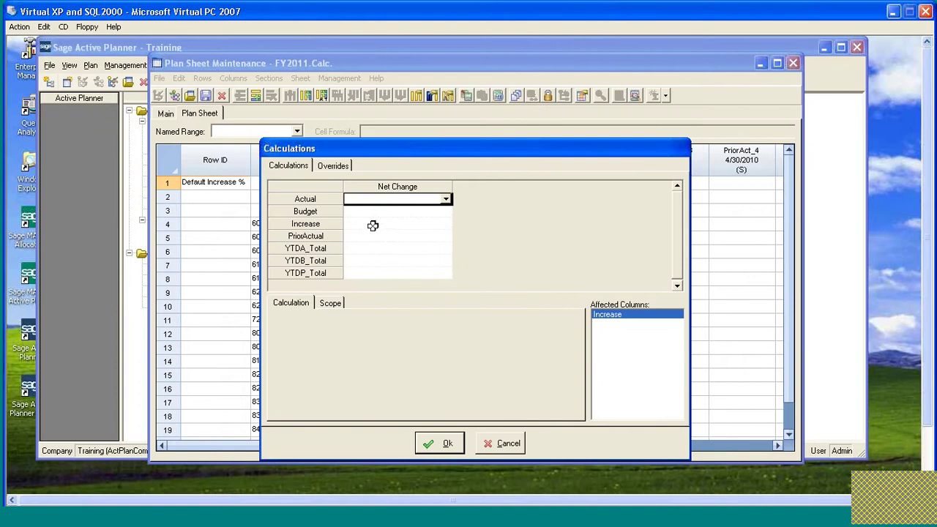
pyautogui.click(445, 224)
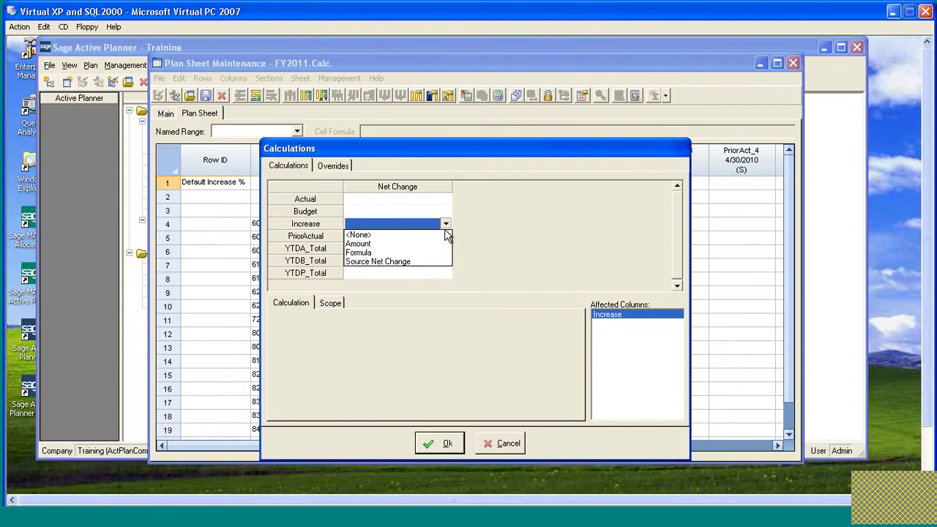
pyautogui.click(366, 252)
pyautogui.click(432, 324)
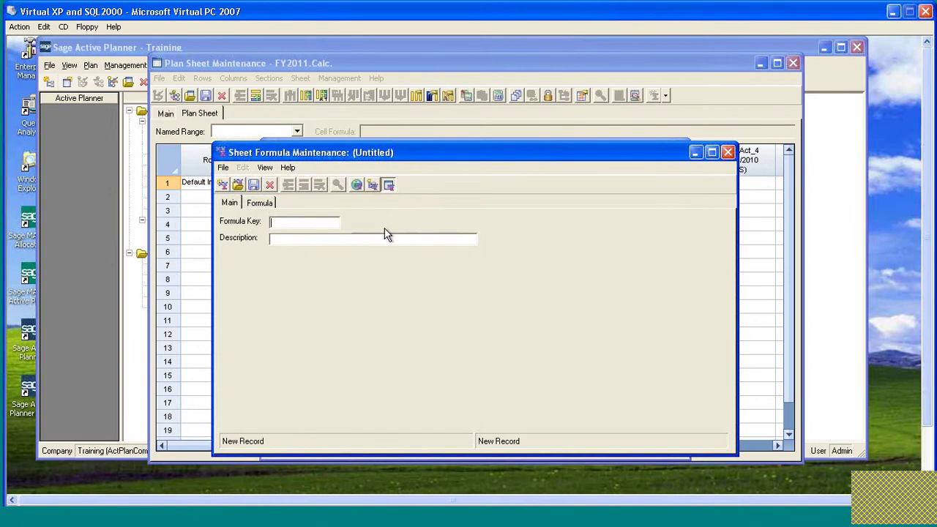
# Step: Enter the formula key AssumptionsRow with the description "Assumptions based on RowID" for the new sheet formula
pyautogui.write('A')
pyautogui.write('ss')
pyautogui.write('umpt')
pyautogui.write('ions')
pyautogui.write('R')
pyautogui.write('ow')
pyautogui.write('Assumptions f')
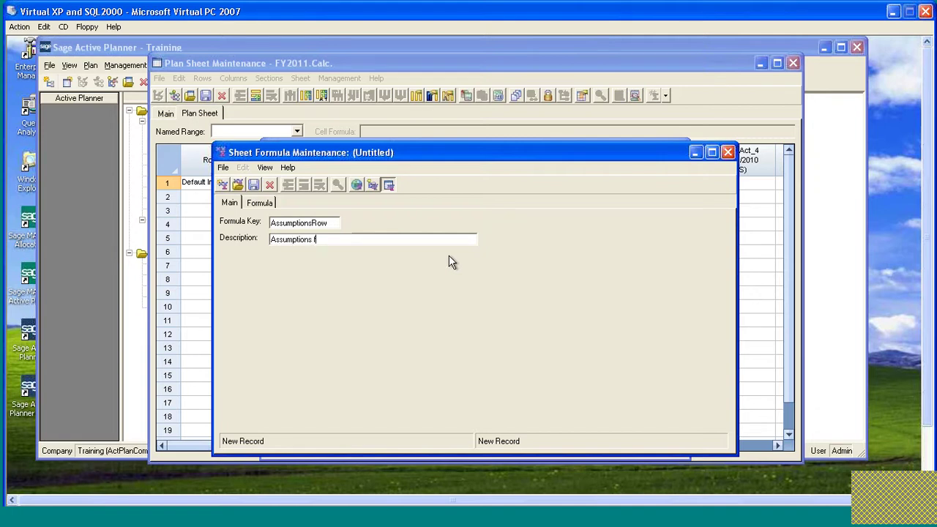
pyautogui.write('rom')
pyautogui.press('BackSpace')
pyautogui.press('BackSpace')
pyautogui.press('BackSpace')
pyautogui.press('BackSpace')
pyautogui.write('base')
pyautogui.press('BackSpace')
pyautogui.write('sed on R0')
pyautogui.press('BackSpace')
pyautogui.write('owID')
# Step: Add a PS-Row Id line to the formula, with the Bal Code pointing to &PLAN&, the Assumptions sheet and &GROUP&
pyautogui.click(261, 204)
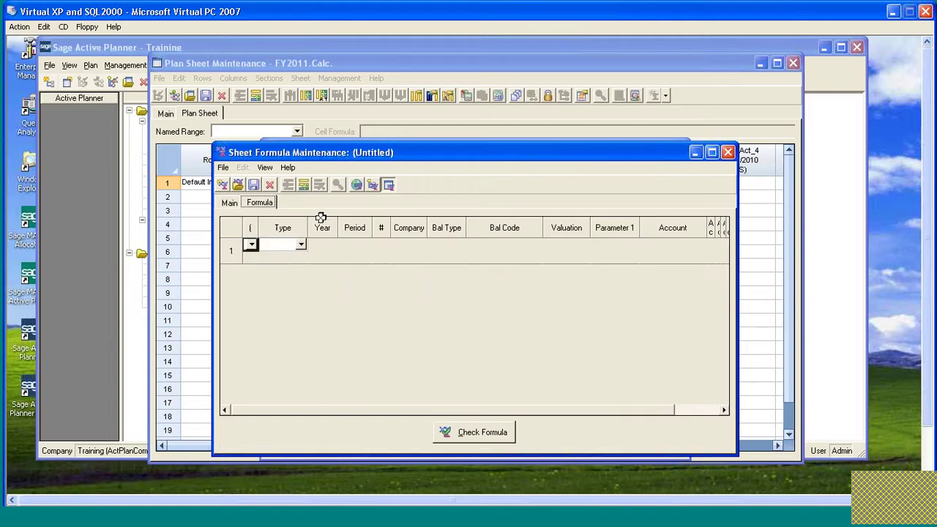
pyautogui.click(301, 245)
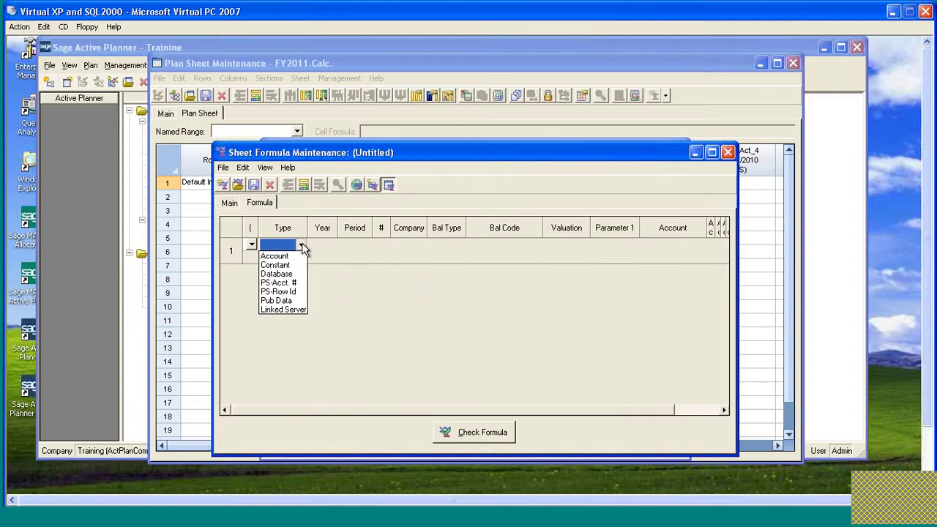
pyautogui.click(278, 292)
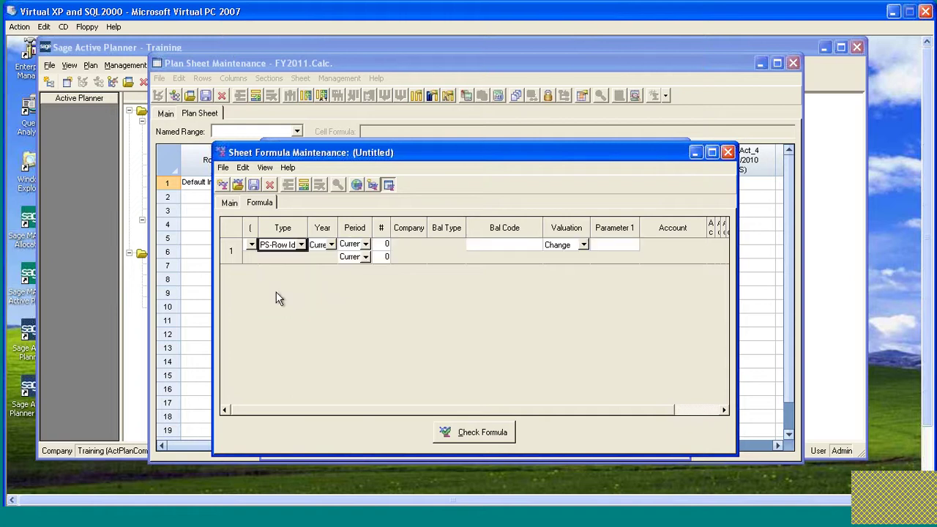
pyautogui.click(491, 243)
pyautogui.doubleClick(491, 244)
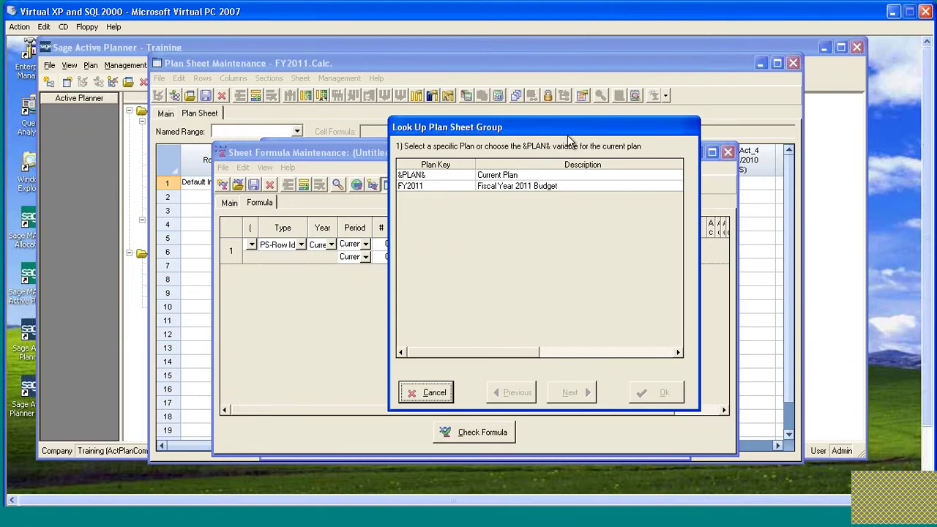
pyautogui.moveTo(566, 135); pyautogui.dragTo(521, 134)
pyautogui.click(382, 177)
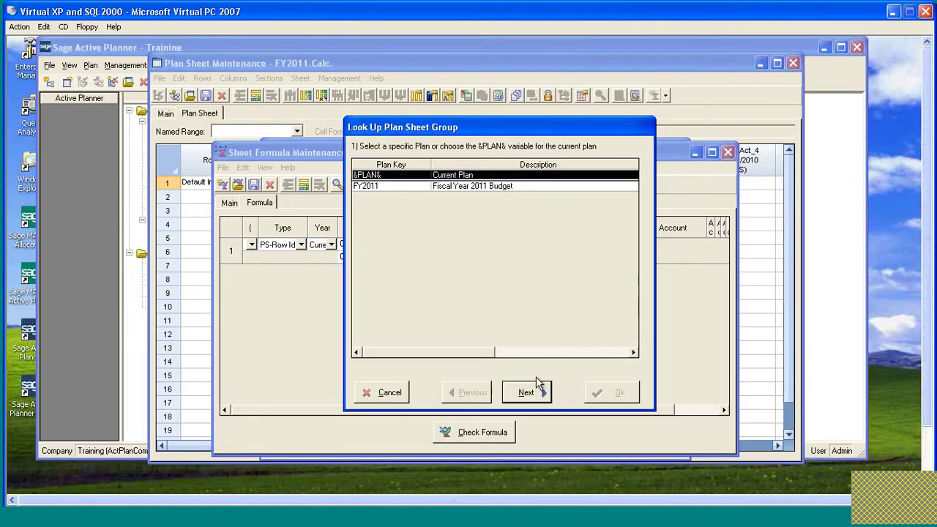
pyautogui.click(535, 393)
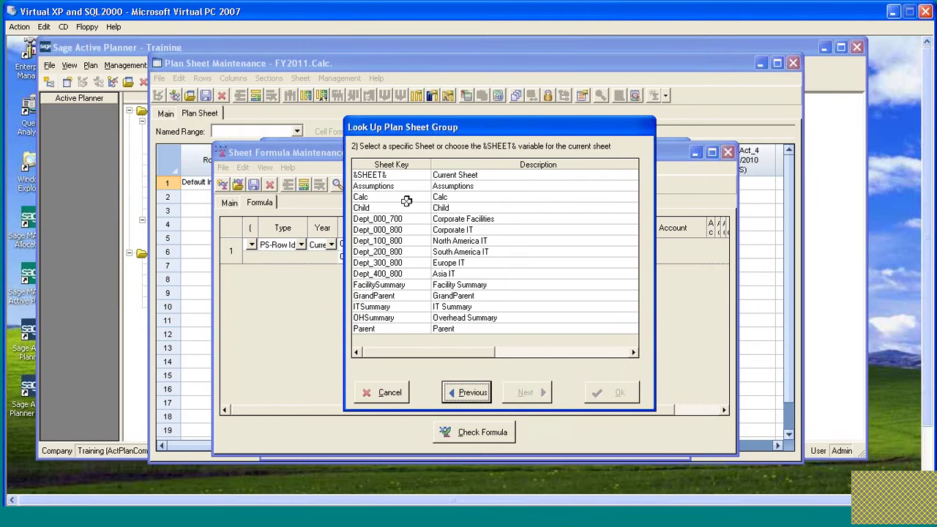
pyautogui.doubleClick(379, 186)
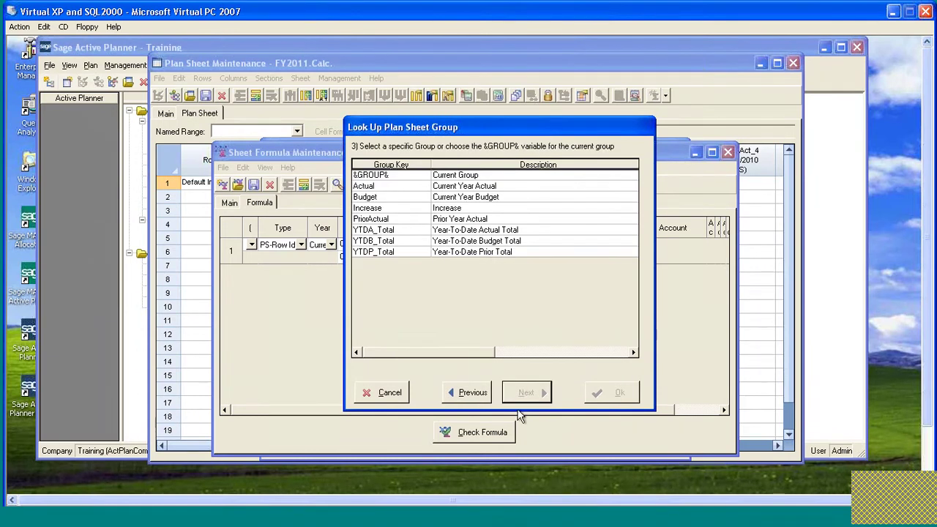
pyautogui.doubleClick(400, 178)
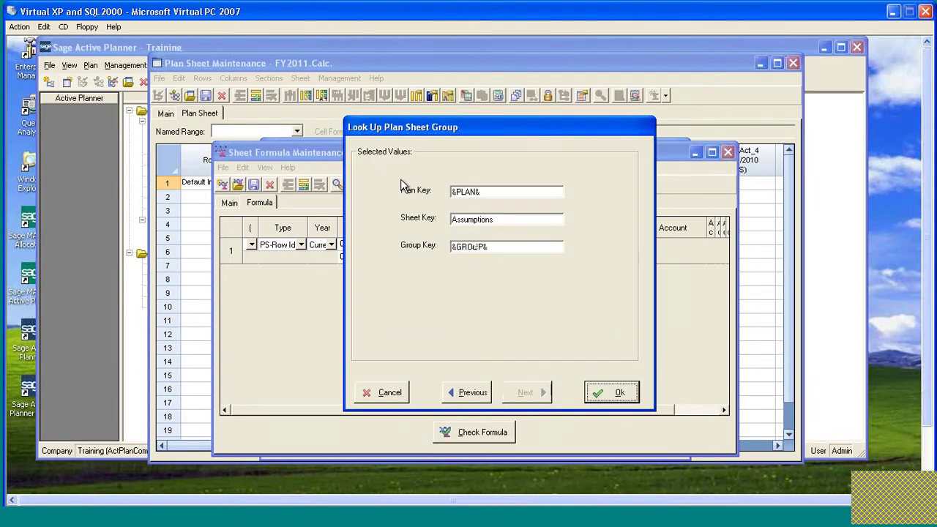
pyautogui.click(596, 393)
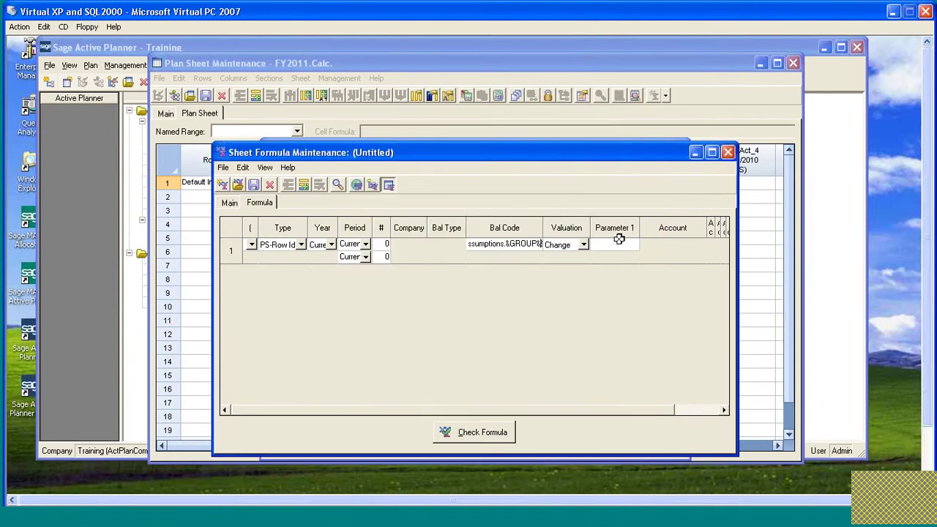
# Step: Widen the Parameter 1 column of the formula line and make its cell ready for entry
pyautogui.moveTo(613, 152); pyautogui.dragTo(632, 144)
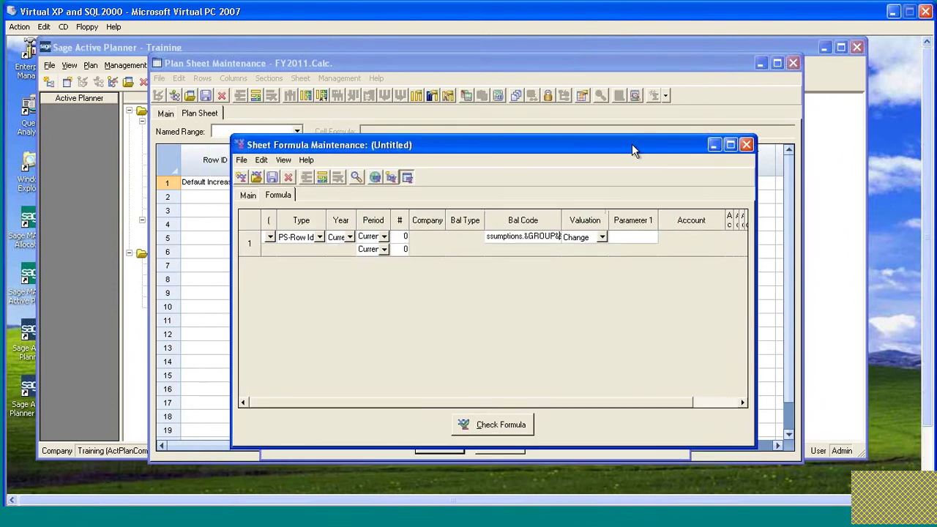
pyautogui.click(634, 236)
pyautogui.moveTo(658, 217); pyautogui.dragTo(686, 217)
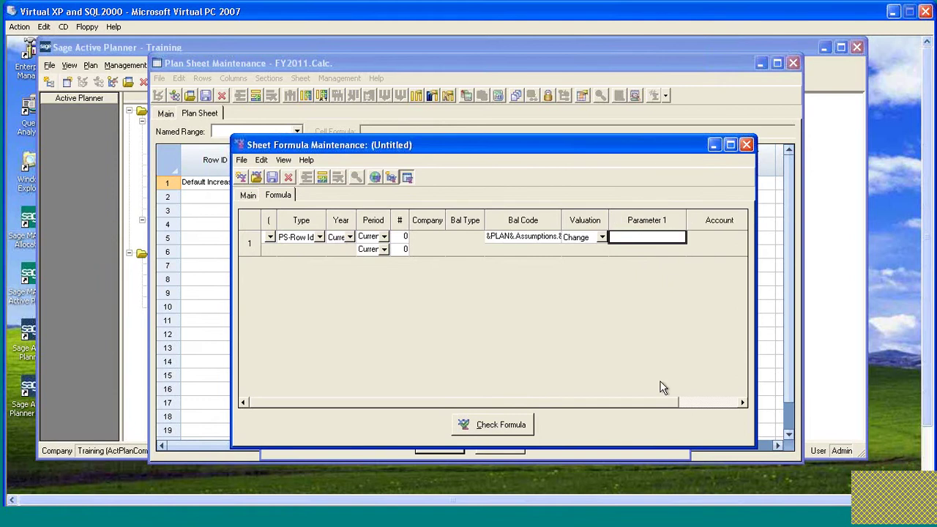
pyautogui.write('G')
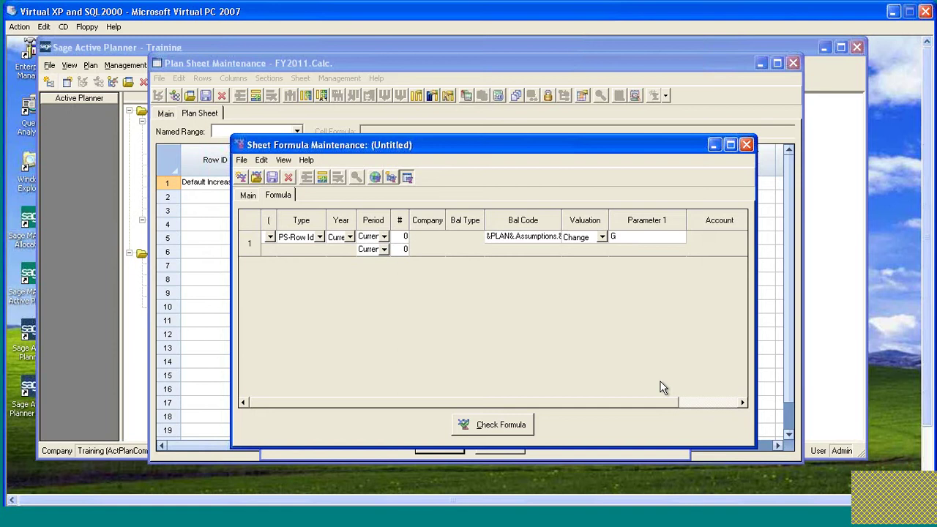
pyautogui.press('BackSpace')
pyautogui.write('Defau')
pyautogui.press('BackSpace')
pyautogui.press('BackSpace')
pyautogui.press('BackSpace')
pyautogui.press('BackSpace')
pyautogui.press('BackSpace')
# Step: Set Parameter 1 of the PS-Row Id line to the mask ??????????????????, and move the formula window clear of the Row ID column
pyautogui.write('??????????????????')
pyautogui.moveTo(600, 151); pyautogui.dragTo(605, 141)
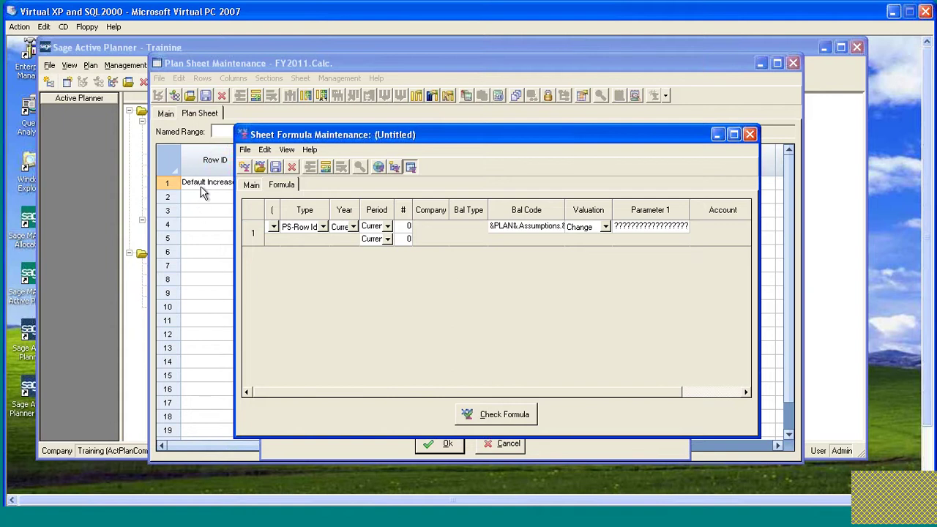
pyautogui.moveTo(608, 139); pyautogui.dragTo(623, 127)
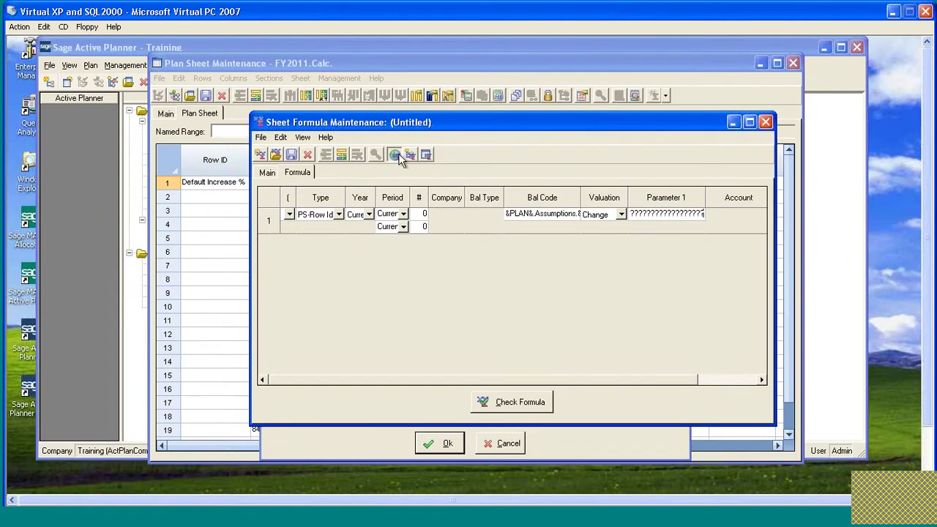
# Step: Save the AssumptionsRow formula as a Global formula and apply it to the Default Increase % row's calculation
pyautogui.click(290, 153)
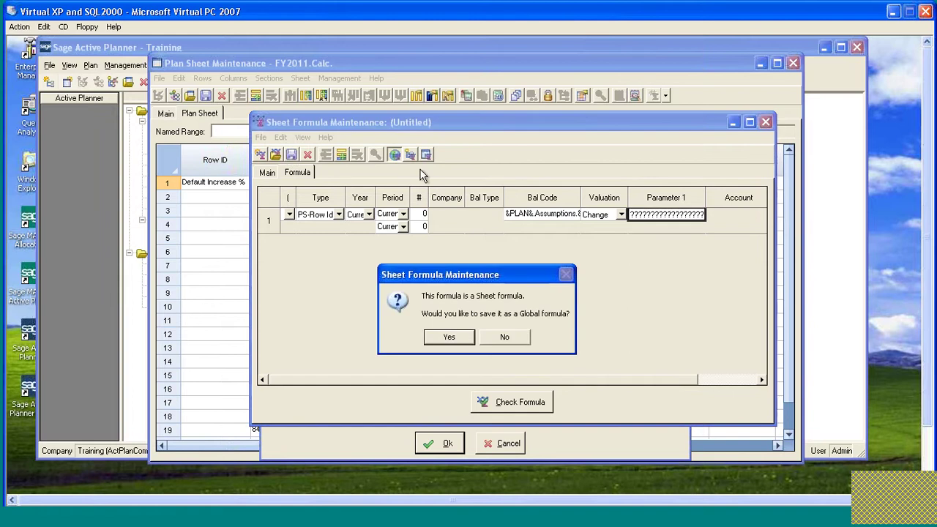
pyautogui.click(450, 341)
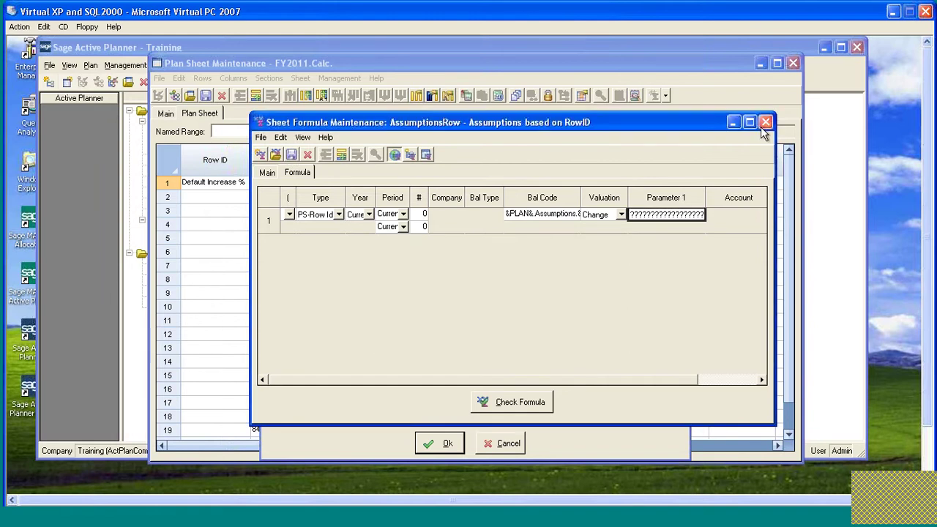
pyautogui.click(766, 122)
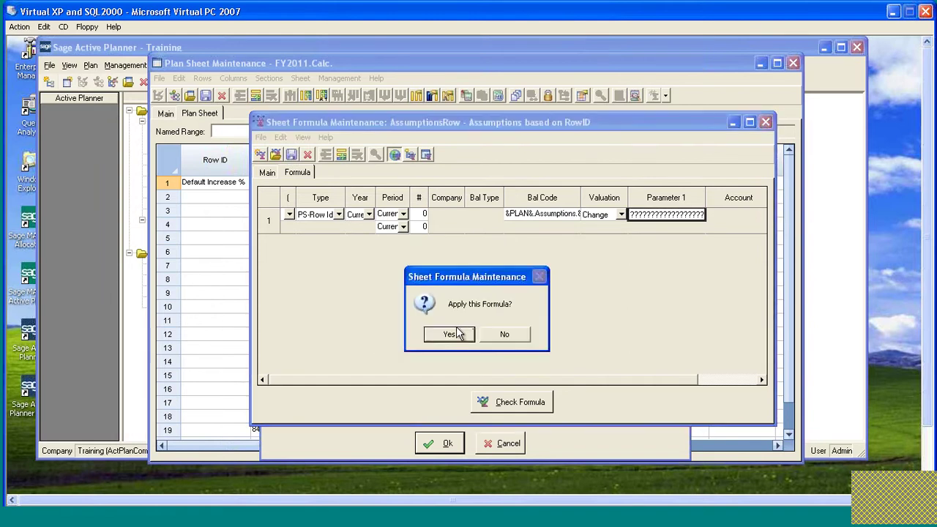
pyautogui.click(449, 334)
pyautogui.click(444, 444)
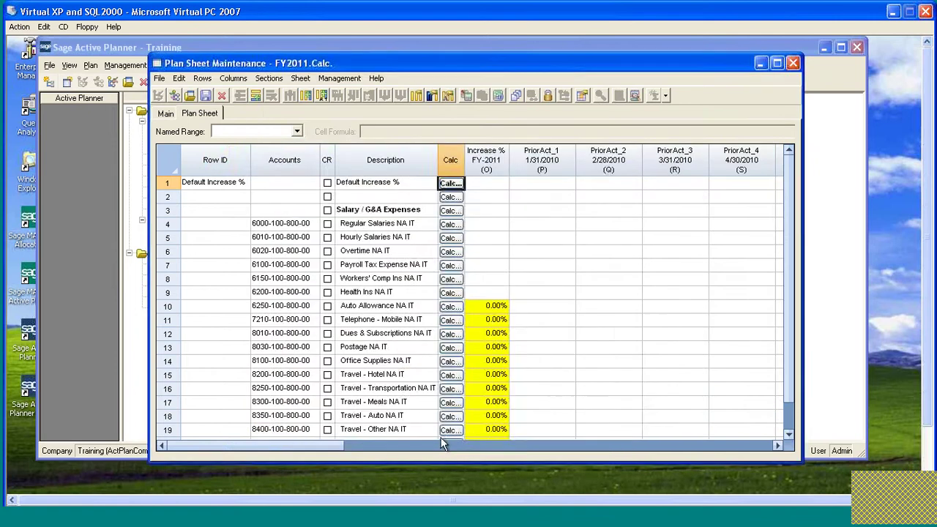
# Step: Recalculate the Calc sheet so the Default Increase % row takes its rate from the Assumptions sheet
pyautogui.click(487, 185)
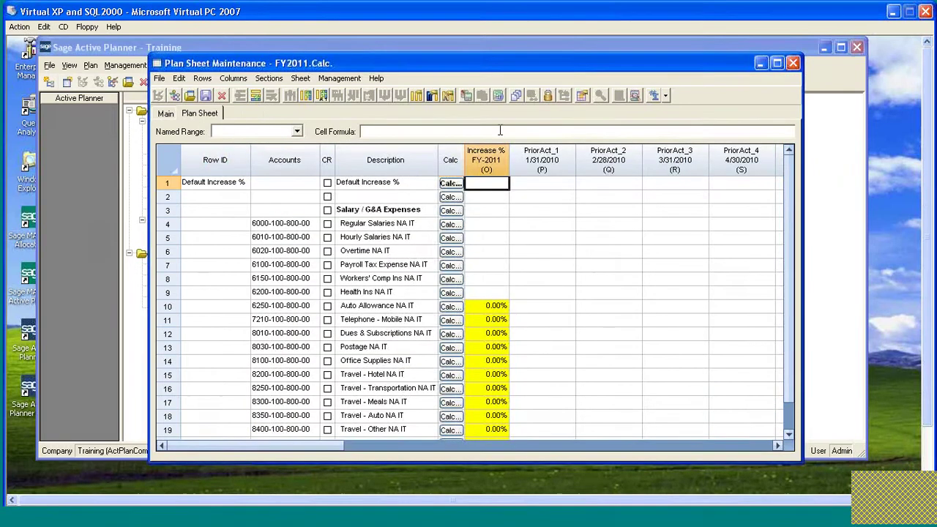
pyautogui.click(499, 96)
pyautogui.click(446, 338)
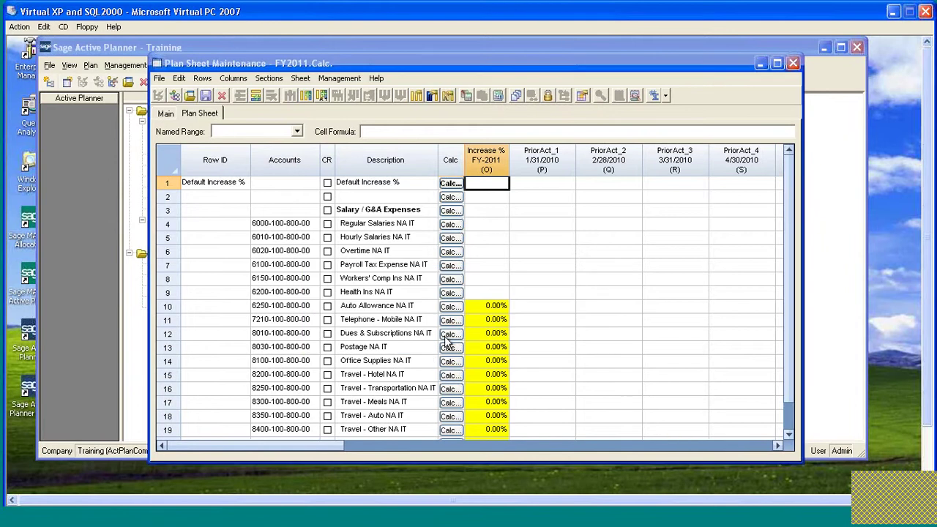
pyautogui.click(607, 419)
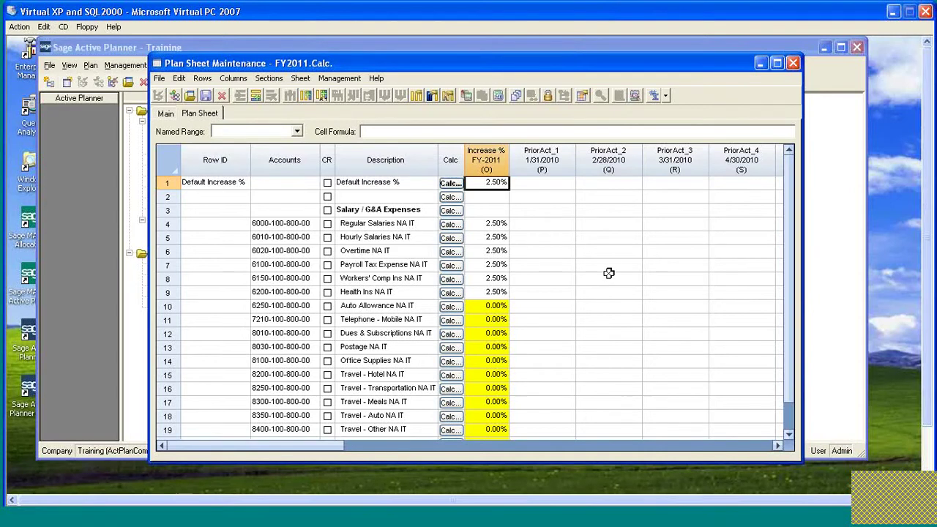
# Step: Examine the Increase % cell formulas of the Regular Salaries through Payroll Tax Expense rows
pyautogui.click(493, 224)
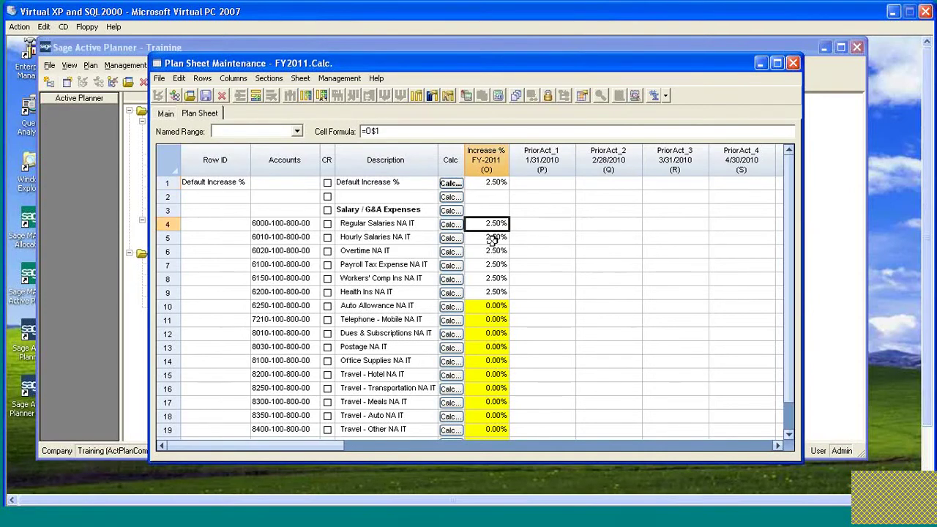
pyautogui.click(495, 237)
pyautogui.click(494, 251)
pyautogui.click(494, 265)
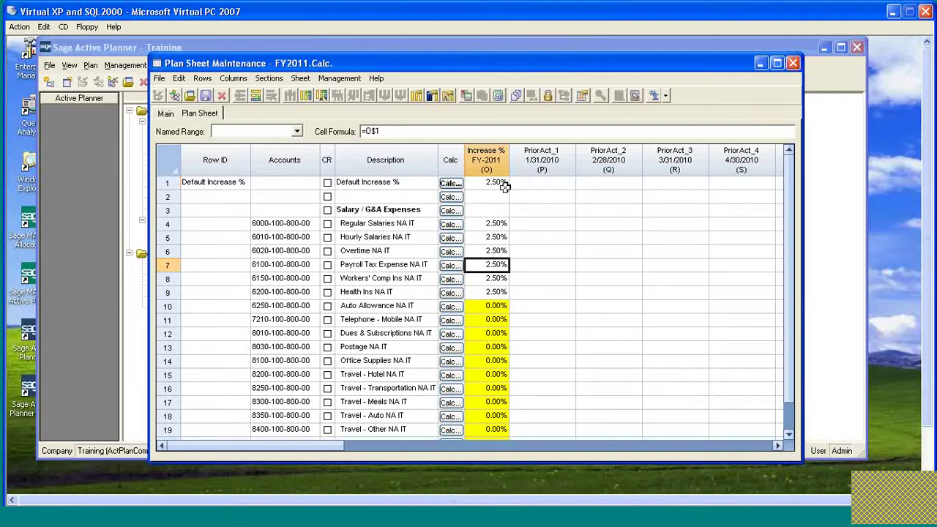
pyautogui.click(495, 224)
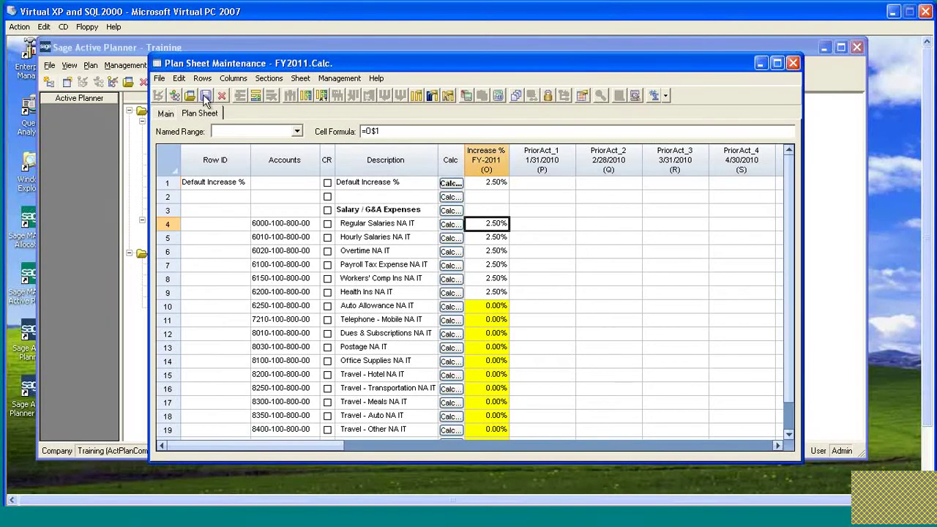
# Step: Switch from the Calc sheet to the Default Increase % value on the FY2011 Assumptions sheet
pyautogui.click(791, 63)
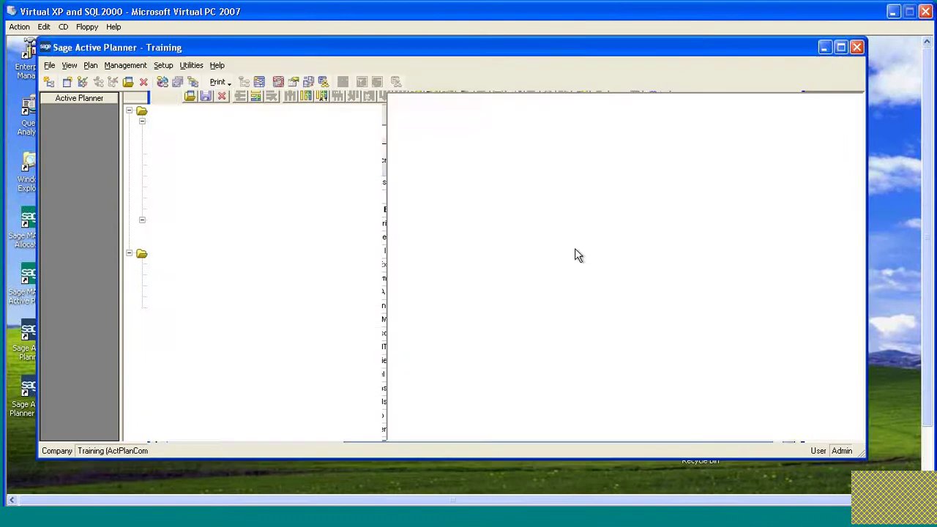
pyautogui.doubleClick(482, 131)
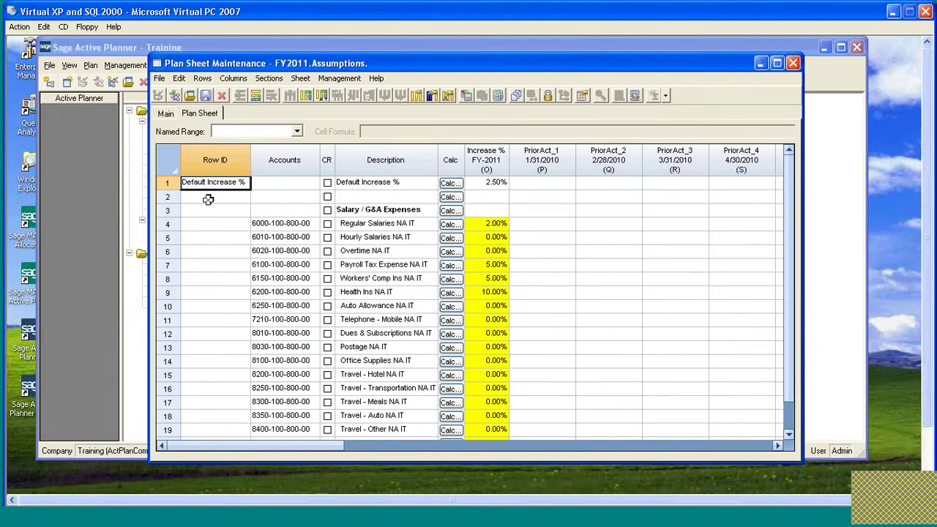
pyautogui.click(491, 182)
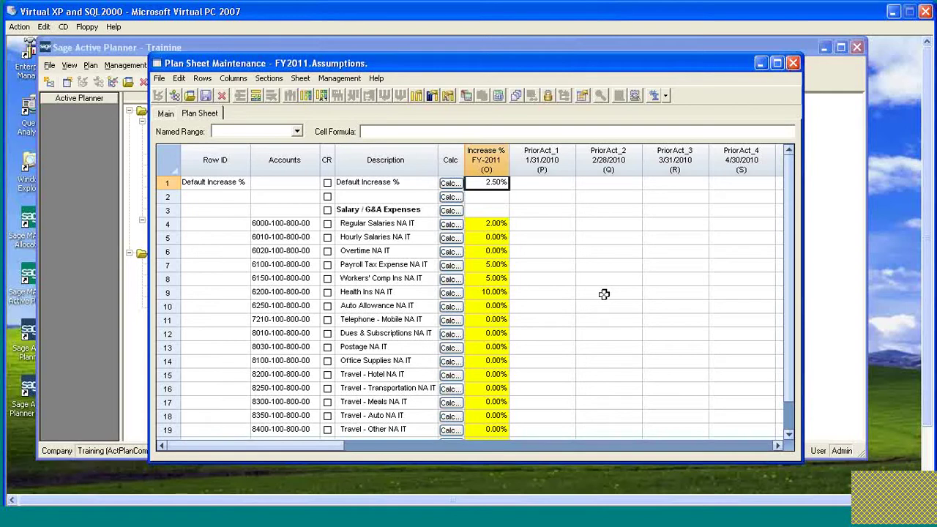
# Step: Clear the Increase % overrides of Regular Salaries, Payroll Tax Expense, Workers' Comp Ins and Health Ins NA IT on the Assumptions sheet
pyautogui.press('Down')
pyautogui.press('Down')
pyautogui.press('Down')
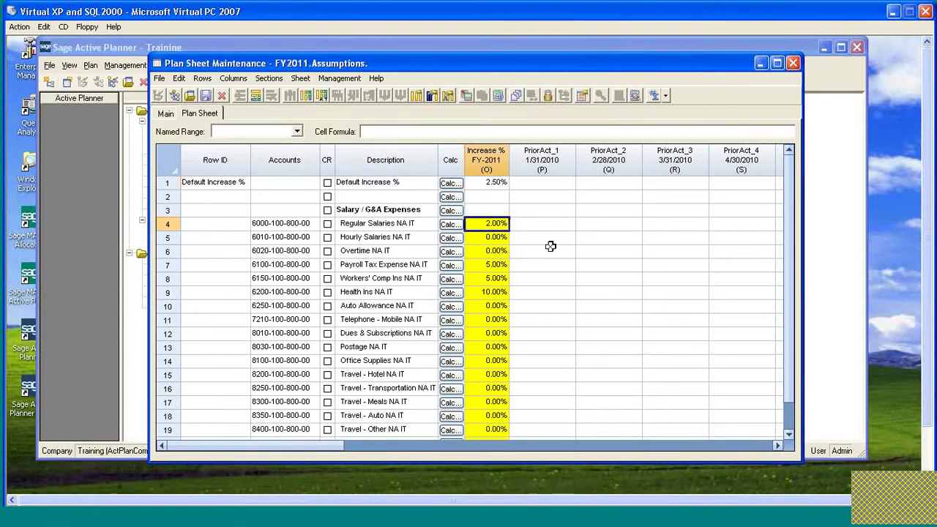
pyautogui.press('Delete')
pyautogui.press('Down')
pyautogui.press('Down')
pyautogui.press('Down')
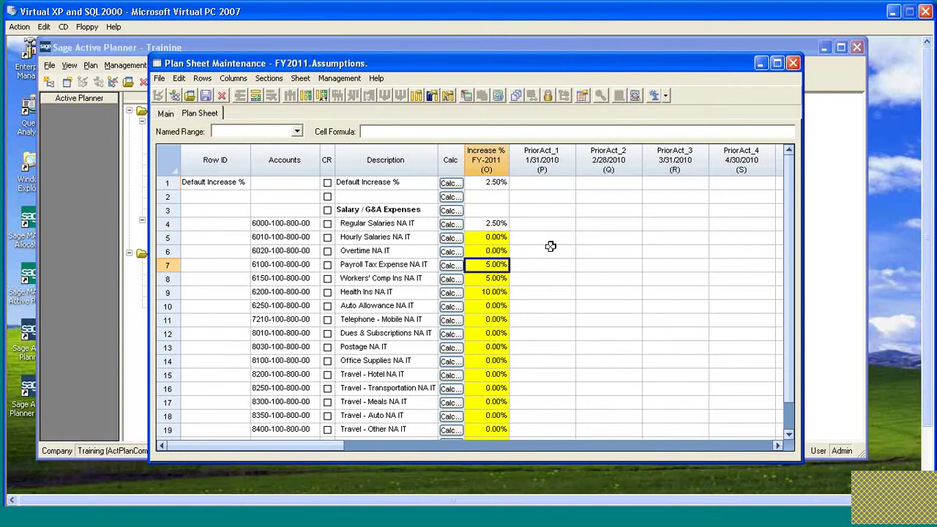
pyautogui.press('Delete')
pyautogui.press('Down')
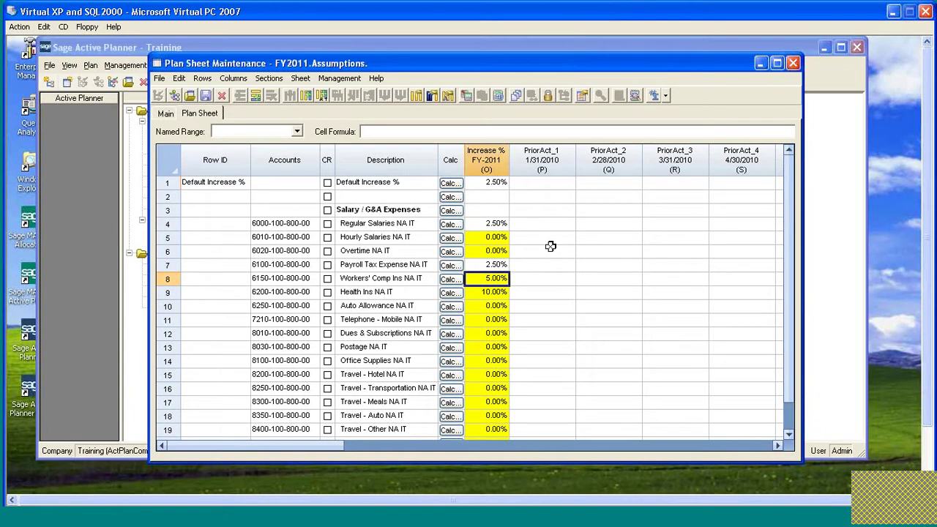
pyautogui.press('Delete')
pyautogui.press('Down')
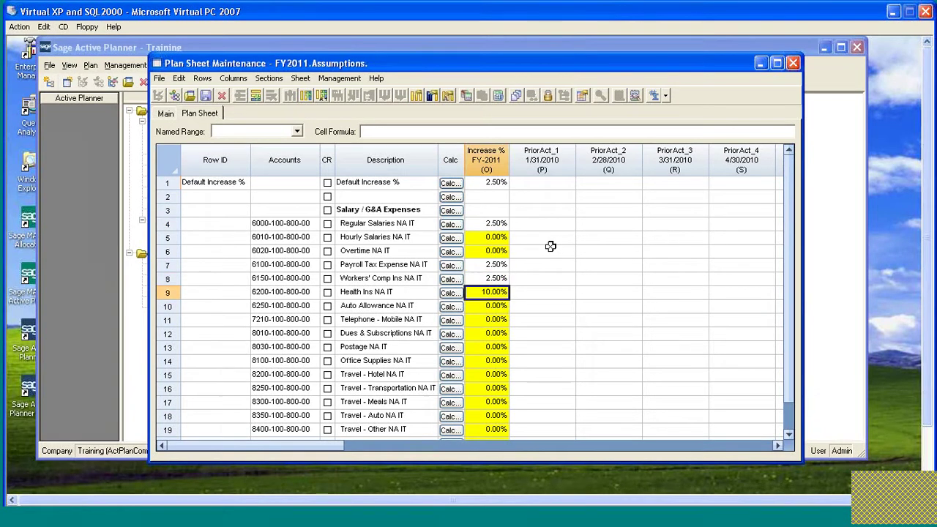
pyautogui.press('Delete')
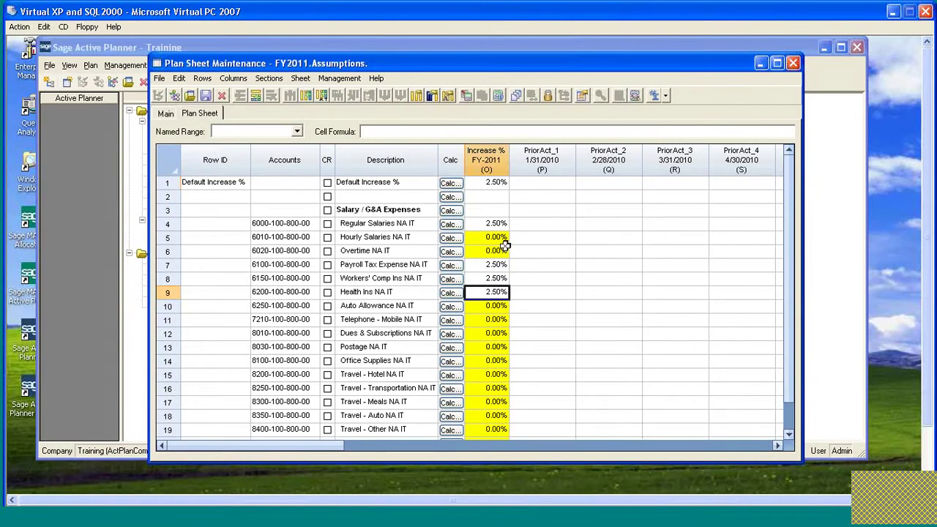
# Step: Delete the Hourly Salaries NA IT and Overtime NA IT rows from the Assumptions sheet
pyautogui.moveTo(169, 239); pyautogui.dragTo(169, 248)
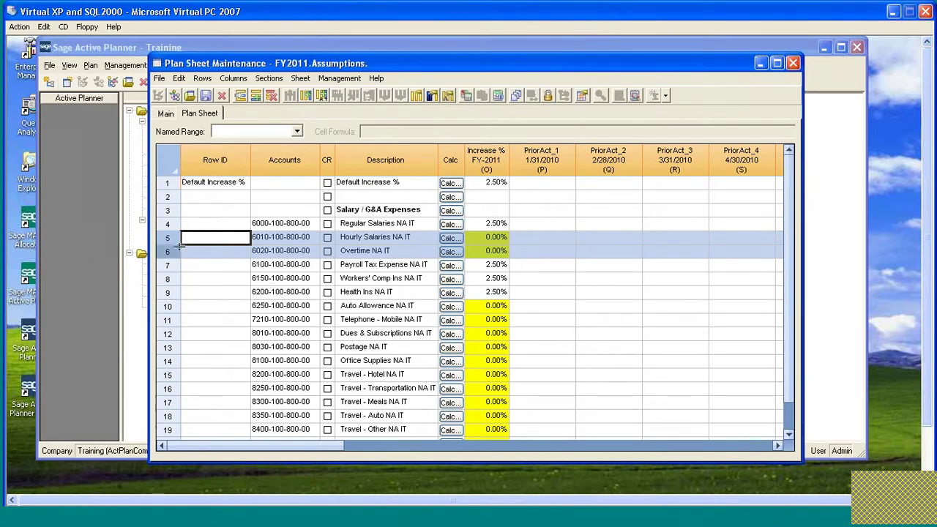
pyautogui.click(270, 93)
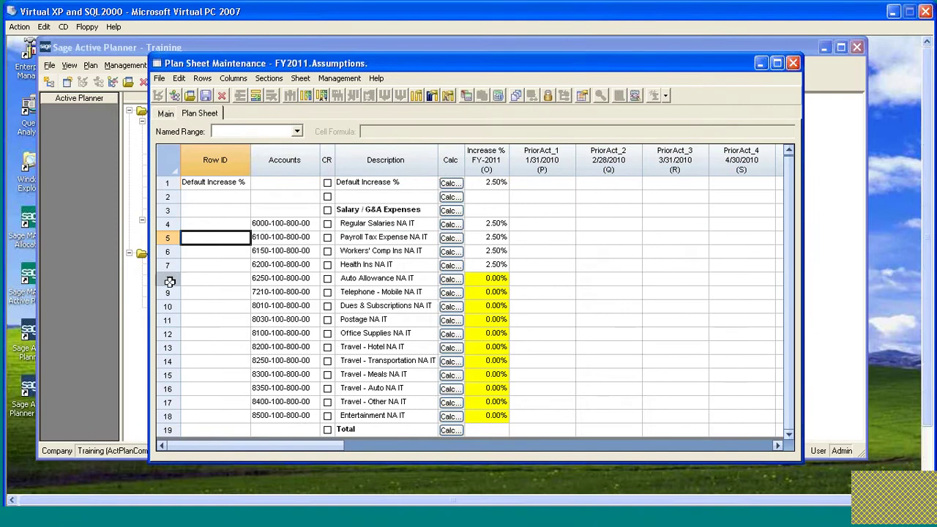
# Step: Delete the rows from Auto Allowance NA IT through Total, and the Salary / G&A Expenses heading row, from the Assumptions sheet
pyautogui.moveTo(167, 279); pyautogui.dragTo(167, 416)
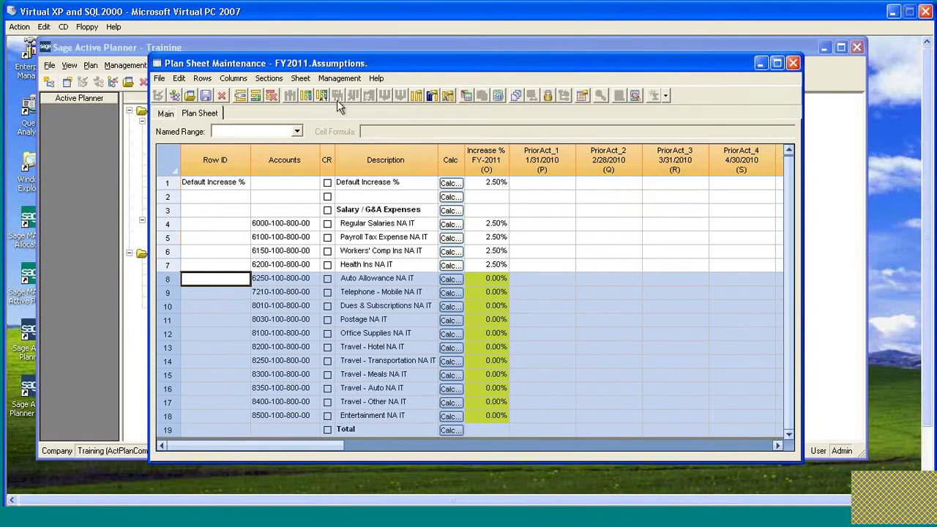
pyautogui.click(271, 96)
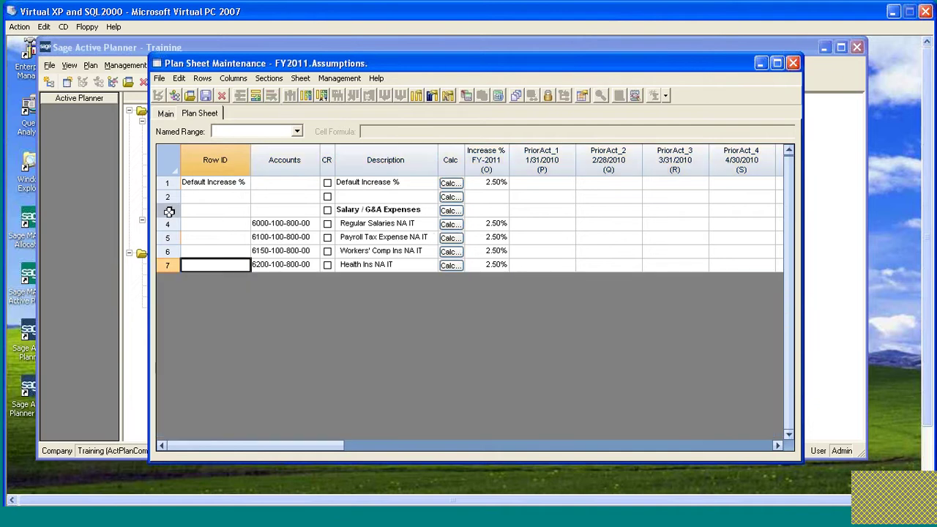
pyautogui.click(167, 210)
pyautogui.click(271, 95)
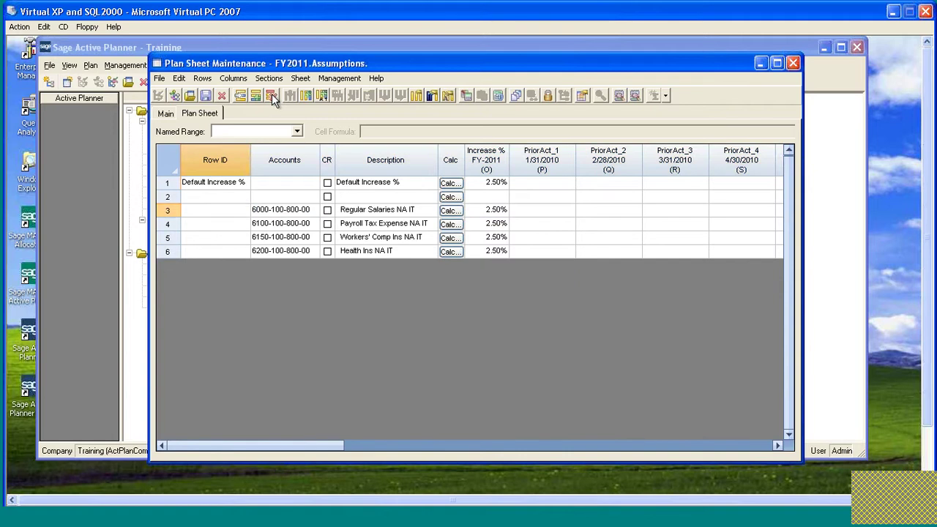
pyautogui.click(369, 198)
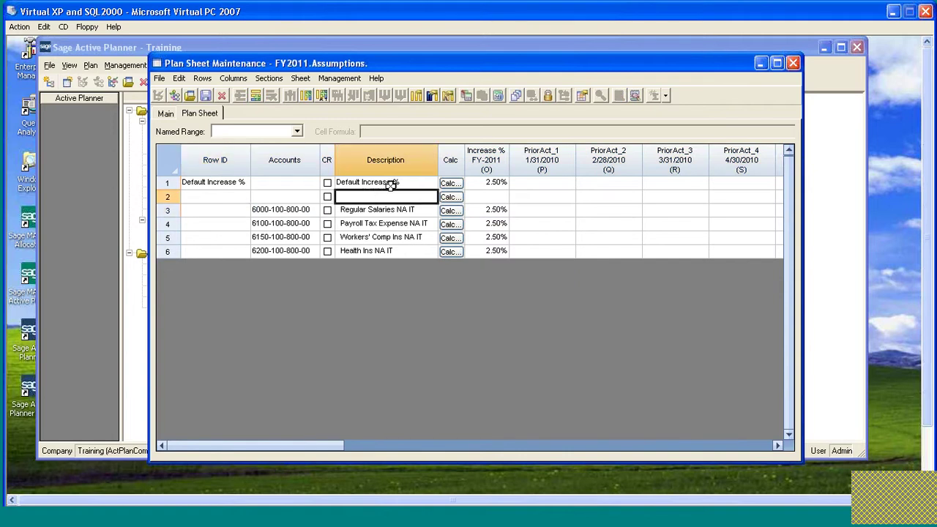
pyautogui.click(372, 183)
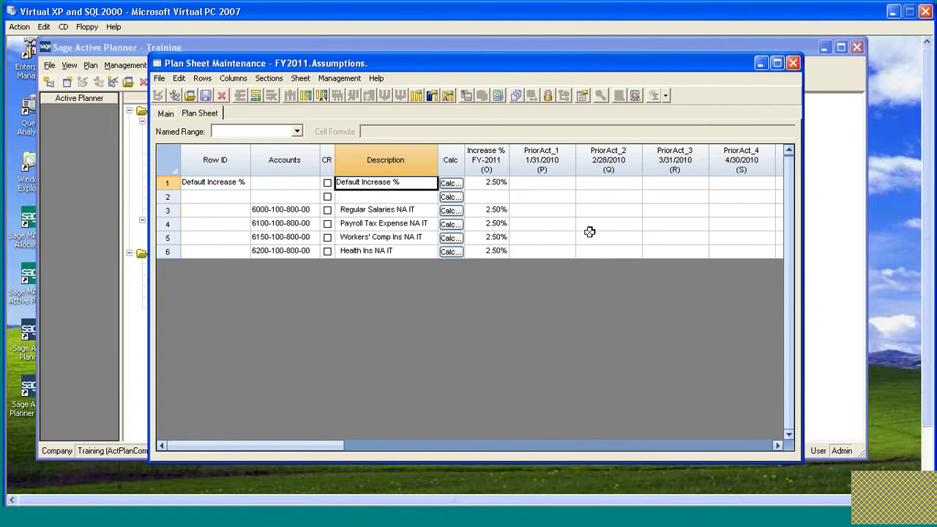
pyautogui.click(379, 210)
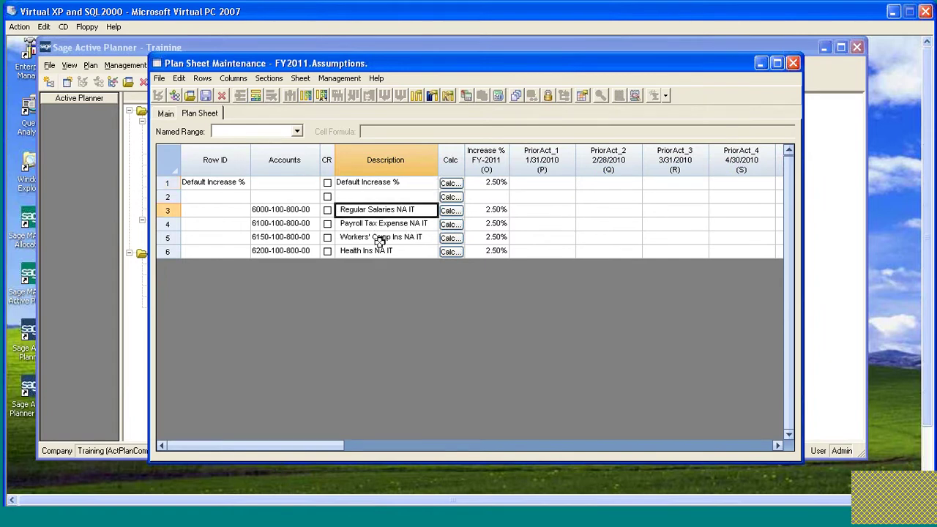
# Step: Set Increase % to 3.5 for Regular Salaries, 5 for Payroll Tax Expense, 5.5 for Workers' Comp Ins and 10 for Health Ins
pyautogui.click(498, 210)
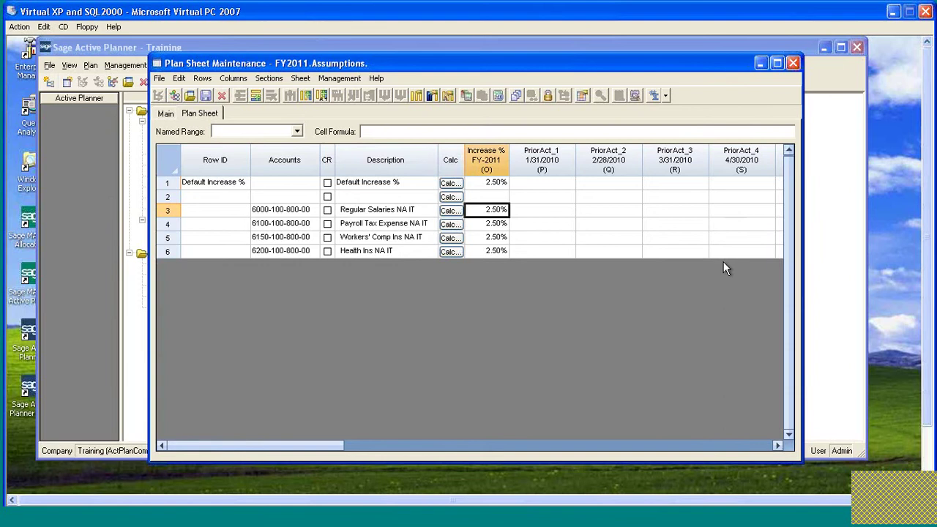
pyautogui.write('3.5')
pyautogui.press('Return')
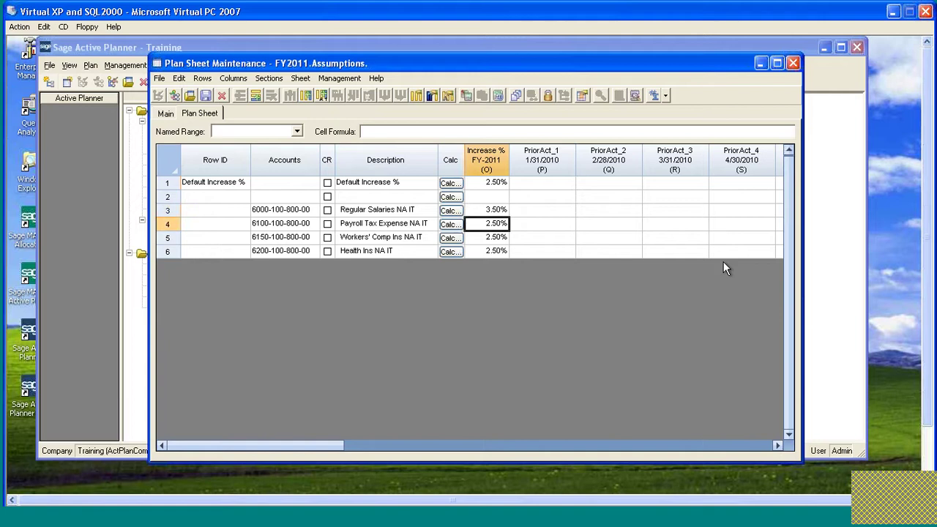
pyautogui.write('5')
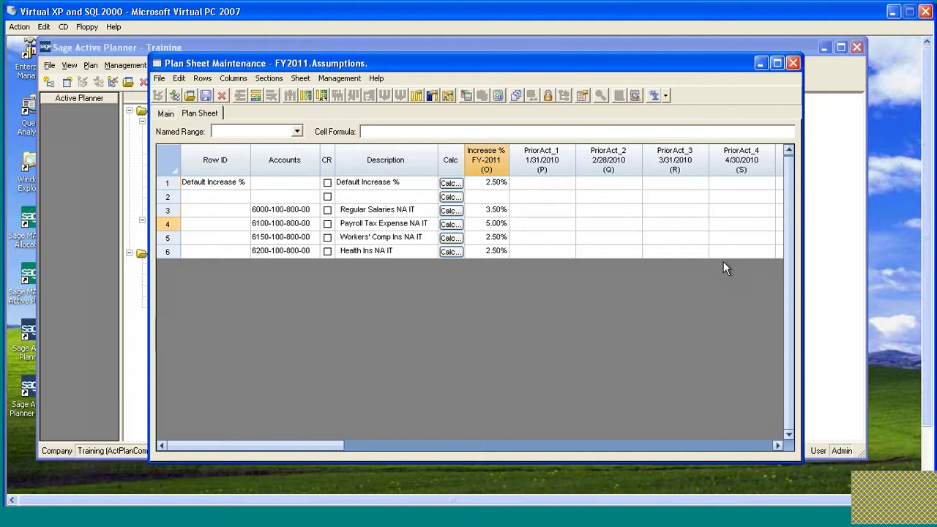
pyautogui.press('Return')
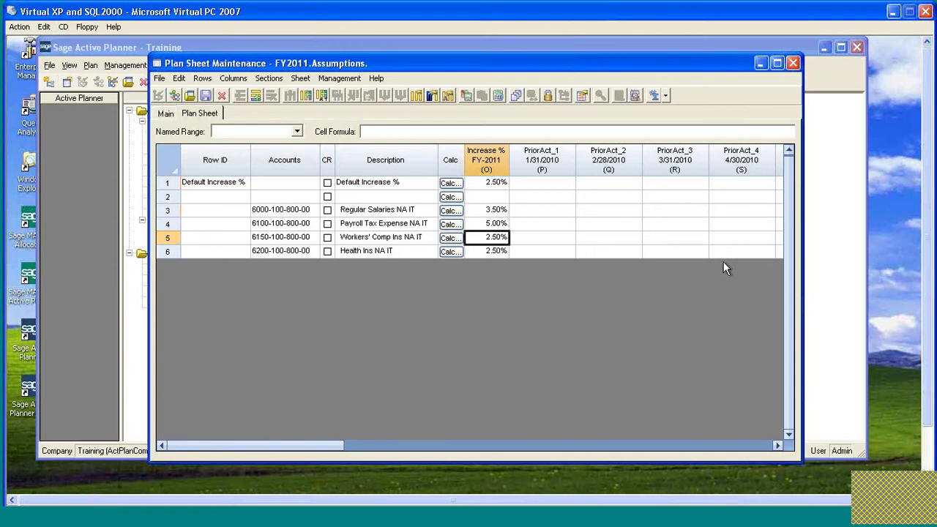
pyautogui.write('5.5')
pyautogui.press('Return')
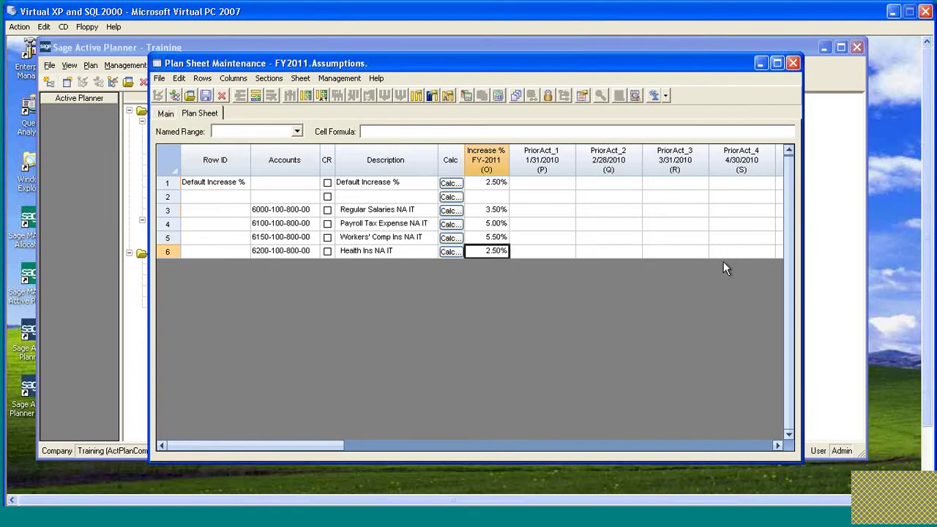
pyautogui.write('10')
pyautogui.press('Up')
pyautogui.press('Up')
pyautogui.press('Up')
pyautogui.press('Up')
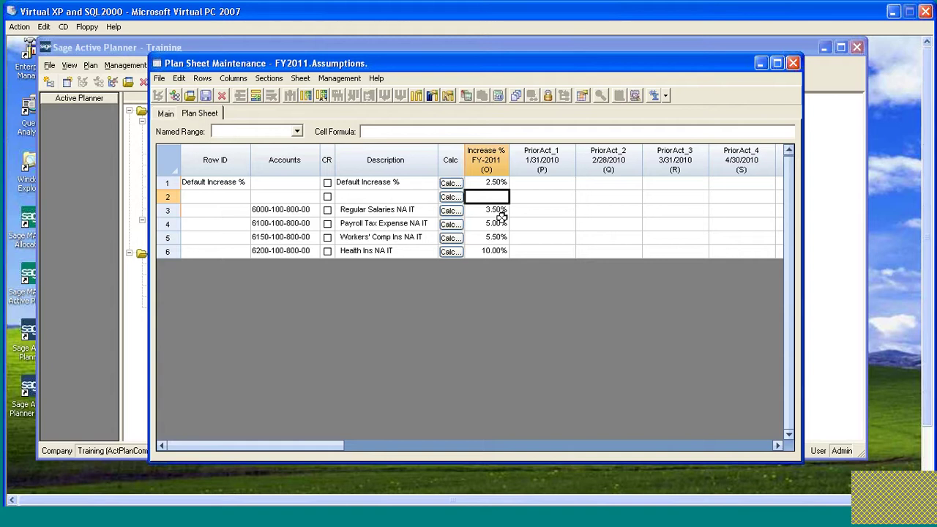
# Step: Try clearing the last two segments of the ledger account in the Regular Salaries NA IT row
pyautogui.click(282, 212)
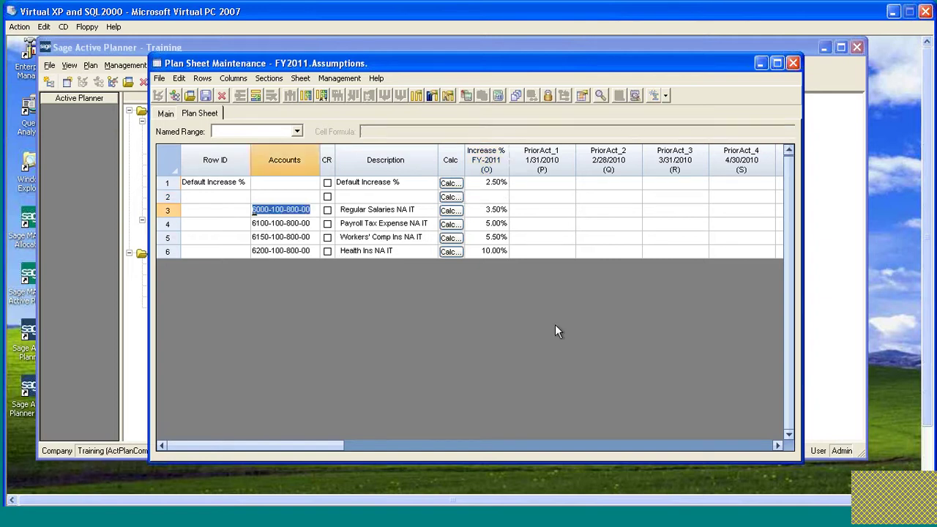
pyautogui.press('Right')
pyautogui.press('Right')
pyautogui.press('Right')
pyautogui.press('Right')
pyautogui.press('Right')
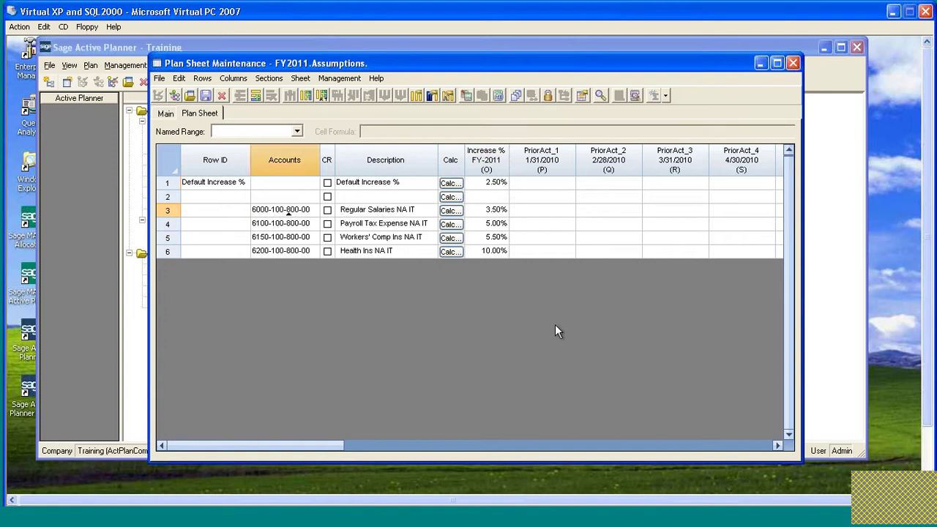
pyautogui.press('Delete')
pyautogui.press('Delete')
pyautogui.press('Delete')
pyautogui.press('Delete')
pyautogui.press('Delete')
pyautogui.press('Tab')
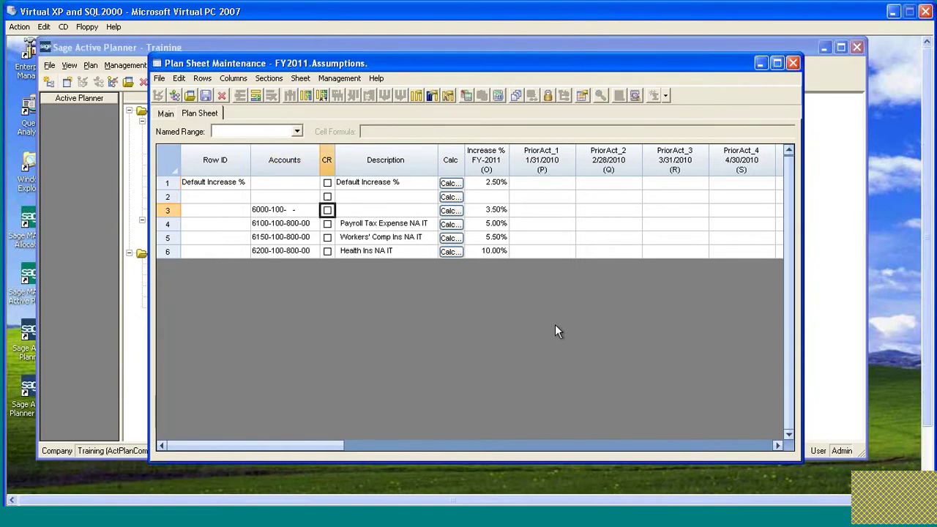
pyautogui.click(379, 210)
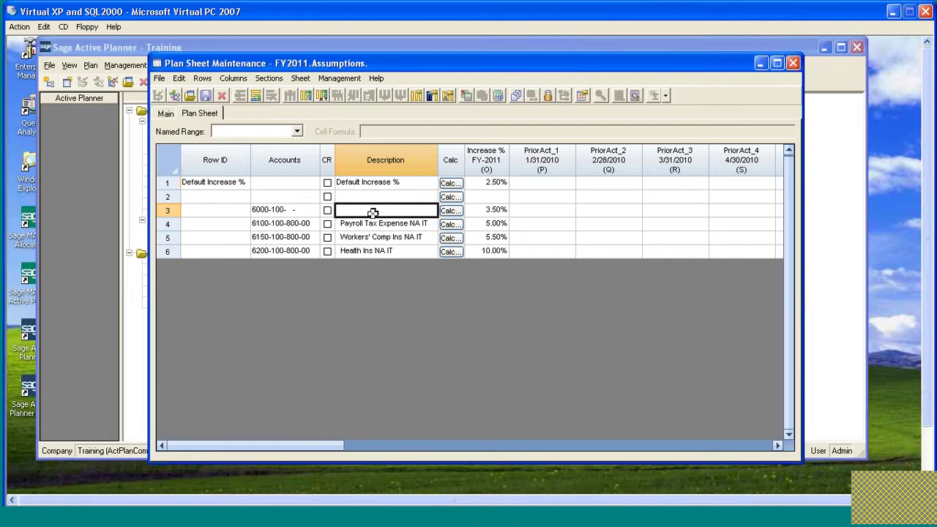
# Step: Re-enter the last two account segments as 800-00 in the row with the 3.50% increase
pyautogui.click(278, 210)
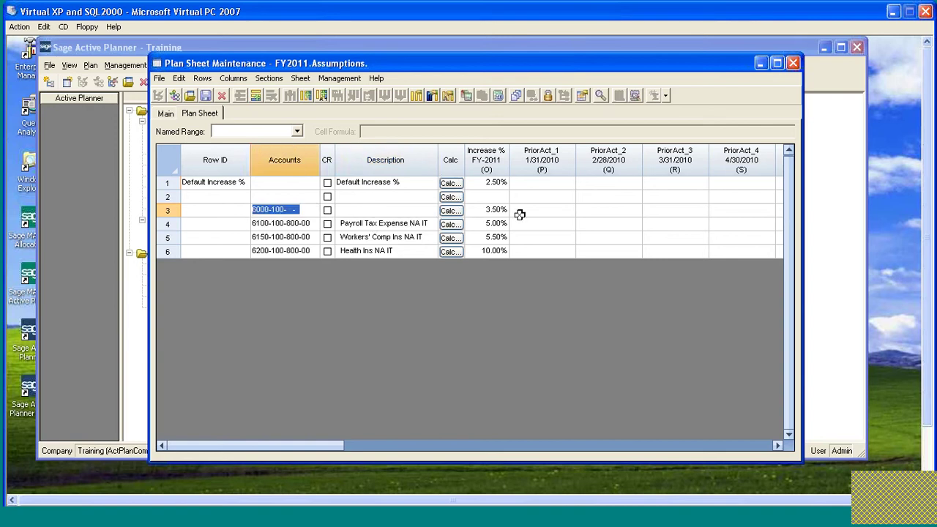
pyautogui.press('Right')
pyautogui.press('Right')
pyautogui.press('Right')
pyautogui.press('Right')
pyautogui.press('Right')
pyautogui.press('Right')
pyautogui.press('Right')
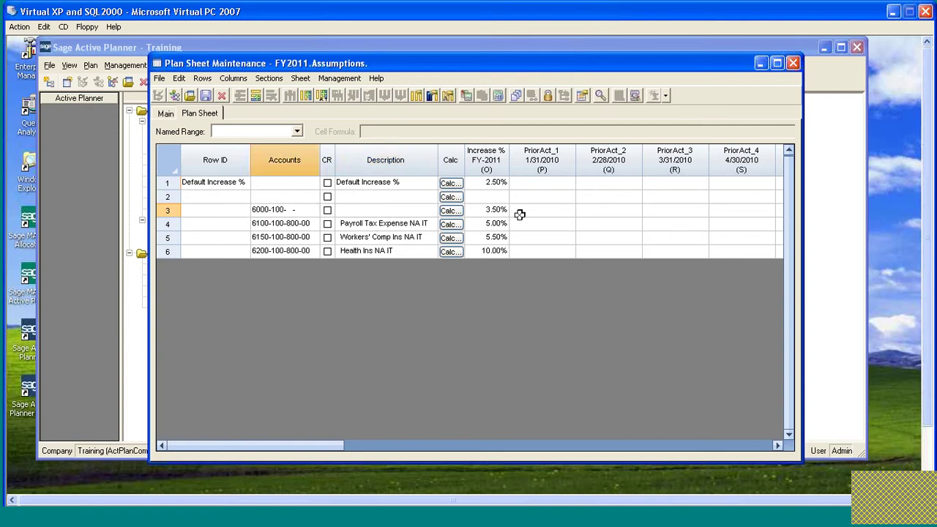
pyautogui.write('800-00')
pyautogui.press('Tab')
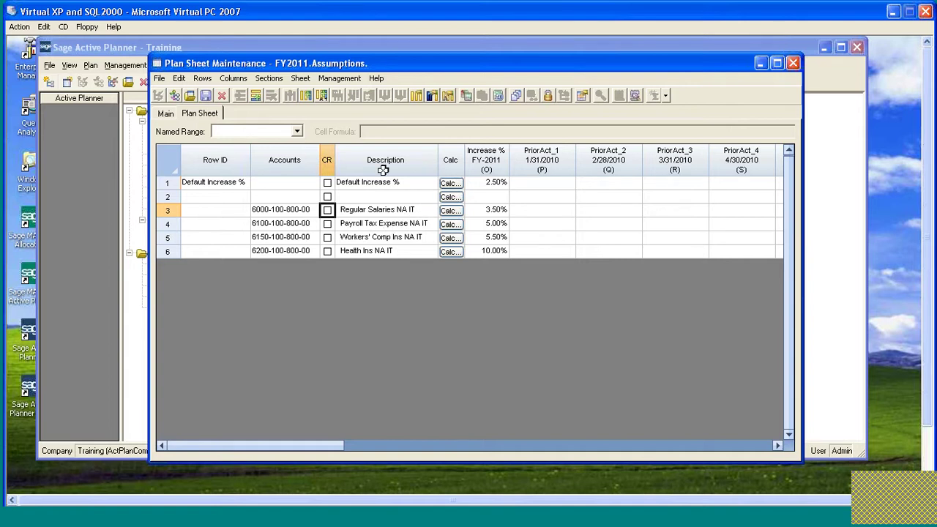
# Step: Turn off Auto Dimension Description Entry in the Assumptions sheet's options
pyautogui.click(383, 210)
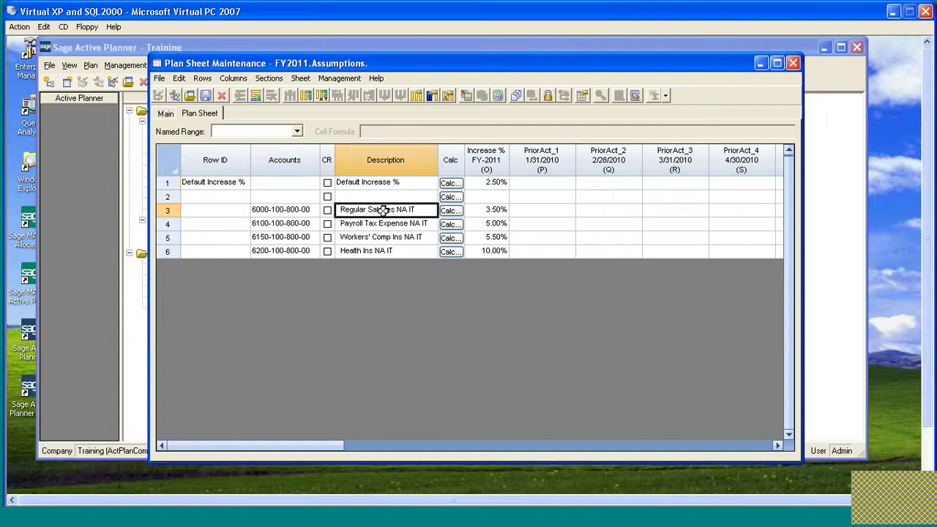
pyautogui.click(301, 78)
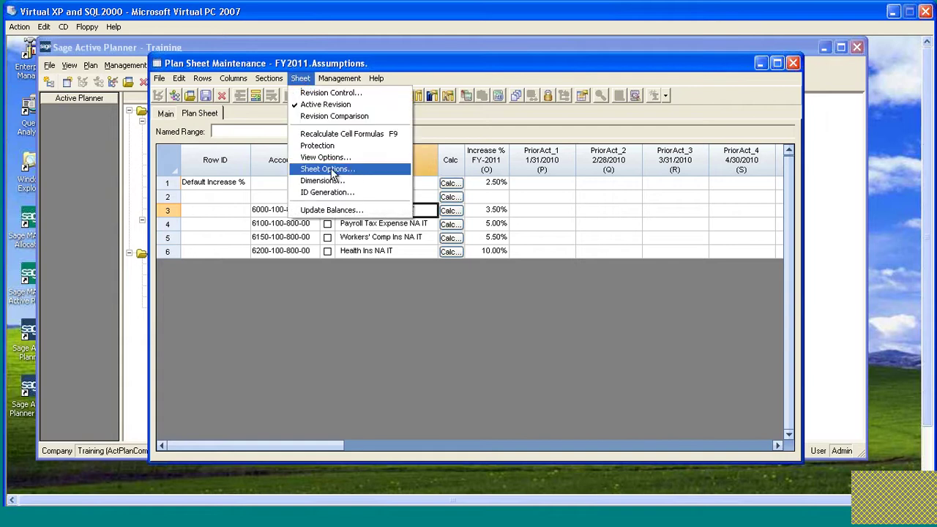
pyautogui.click(356, 169)
pyautogui.moveTo(484, 132); pyautogui.dragTo(511, 107)
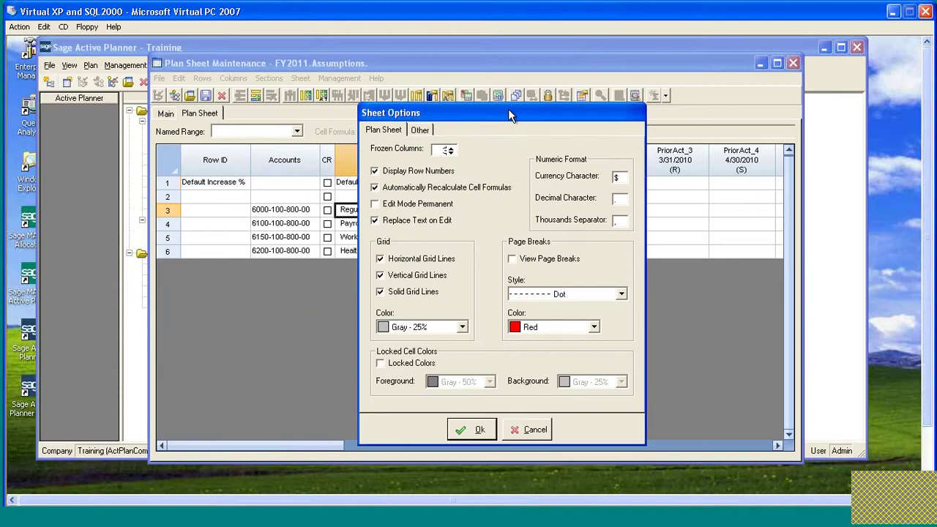
pyautogui.click(420, 131)
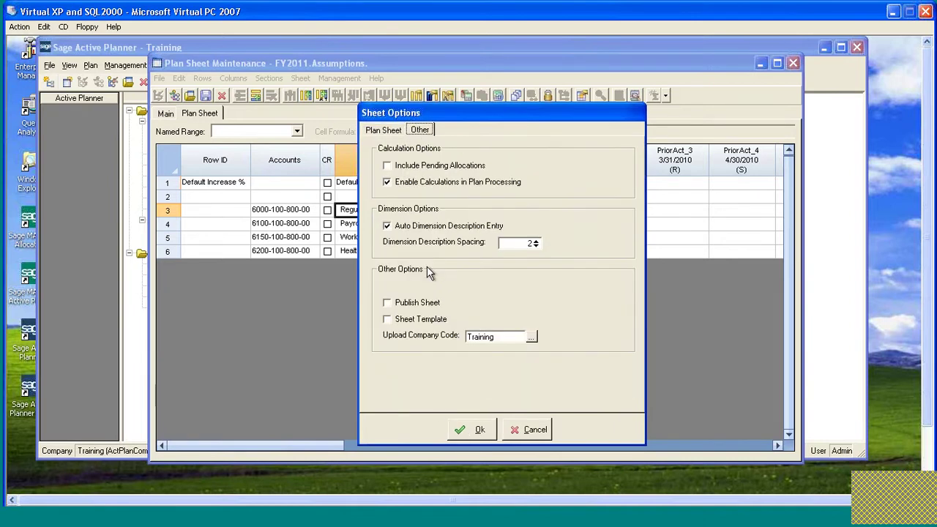
pyautogui.click(387, 227)
pyautogui.click(387, 226)
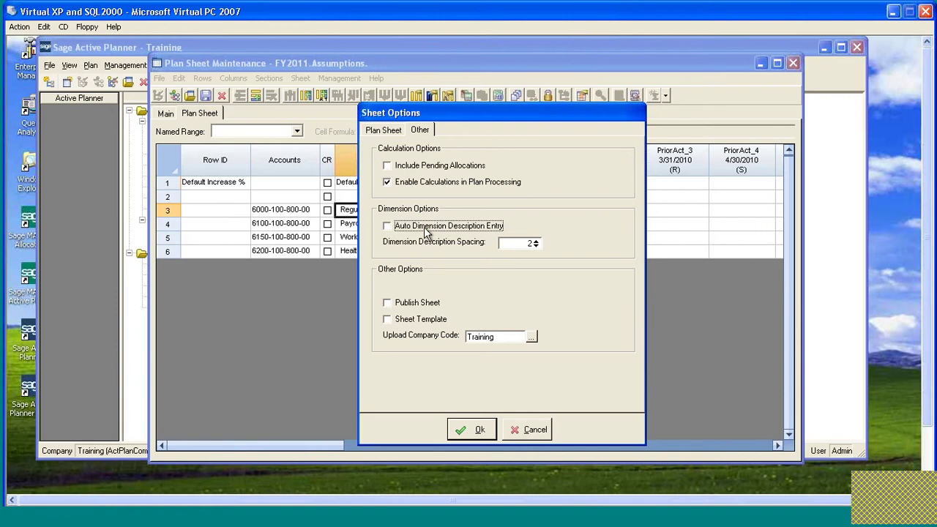
pyautogui.click(473, 432)
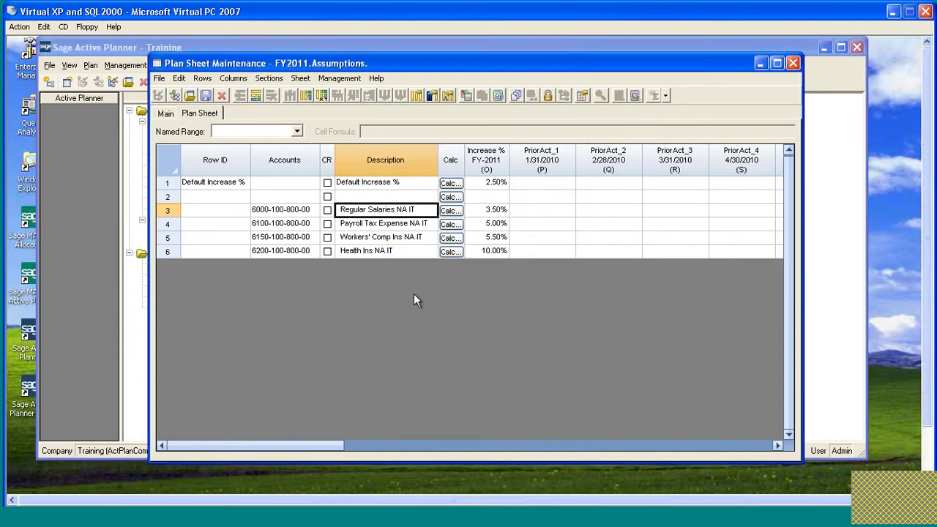
# Step: Remove the NA IT suffix from the Regular Salaries and Payroll Tax Expense descriptions
pyautogui.click(421, 210)
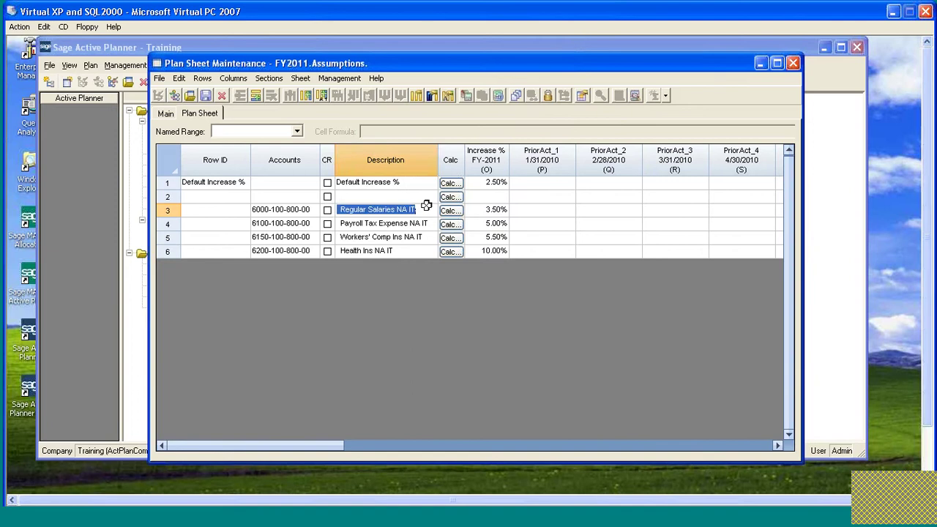
pyautogui.click(423, 209)
pyautogui.press('BackSpace')
pyautogui.press('BackSpace')
pyautogui.press('BackSpace')
pyautogui.press('BackSpace')
pyautogui.press('BackSpace')
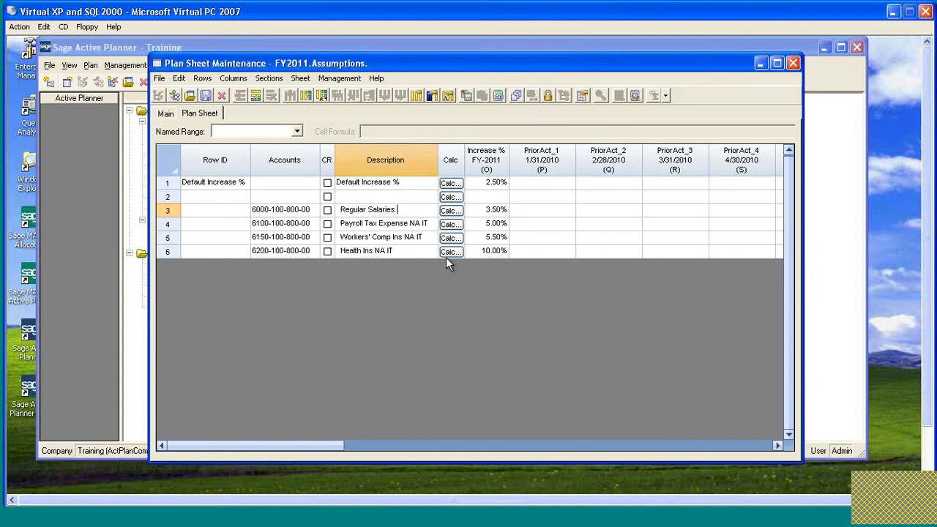
pyautogui.press('Return')
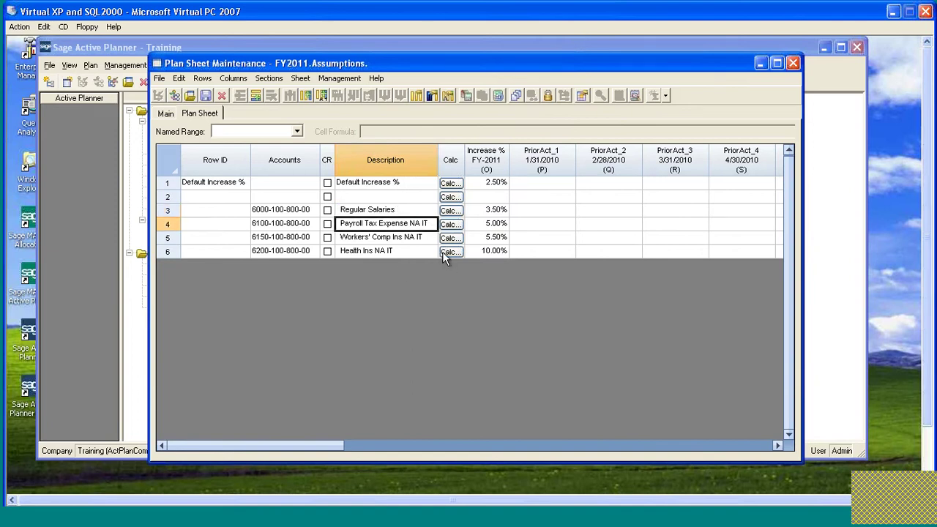
pyautogui.click(443, 253)
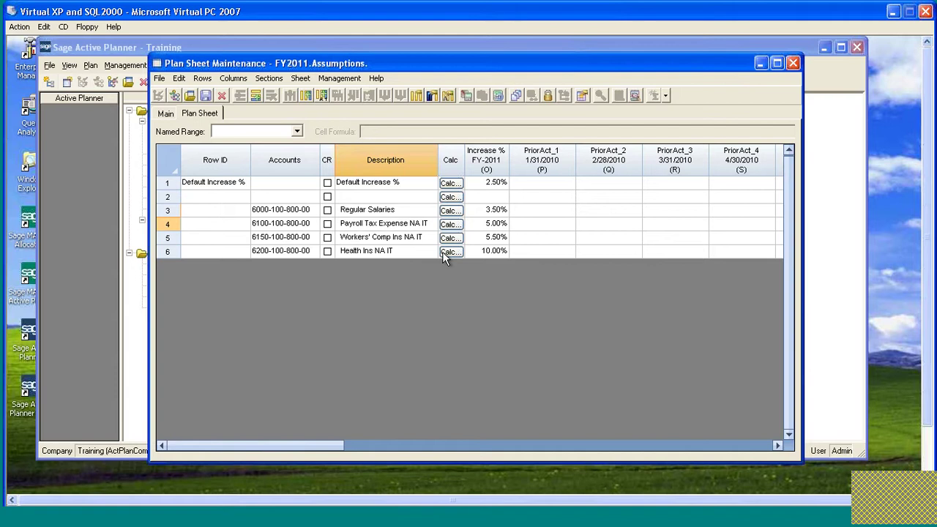
pyautogui.press('BackSpace')
pyautogui.press('BackSpace')
pyautogui.press('BackSpace')
pyautogui.press('BackSpace')
pyautogui.press('BackSpace')
pyautogui.press('BackSpace')
pyautogui.press('Return')
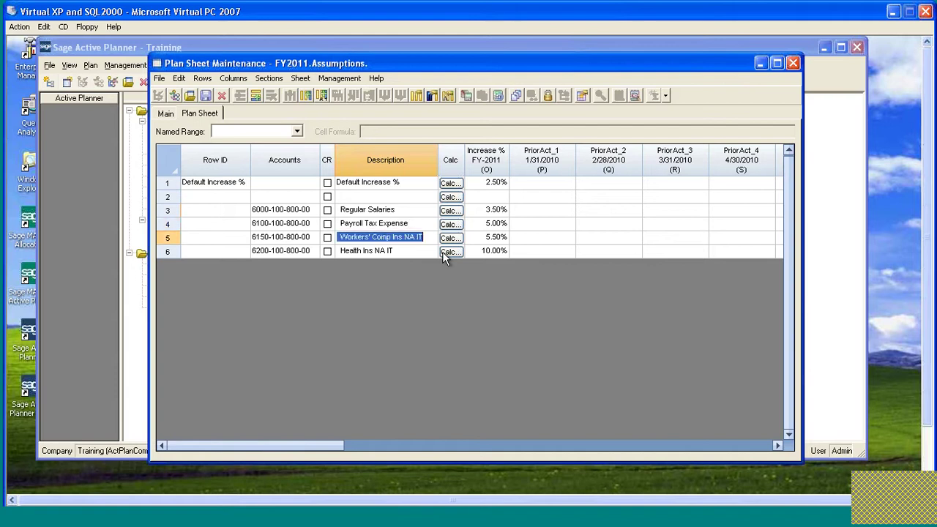
# Step: Remove the NA IT suffix from the Workers' Comp Ins and Health Ins descriptions
pyautogui.press('End')
pyautogui.press('BackSpace')
pyautogui.press('BackSpace')
pyautogui.press('BackSpace')
pyautogui.press('BackSpace')
pyautogui.press('BackSpace')
pyautogui.press('BackSpace')
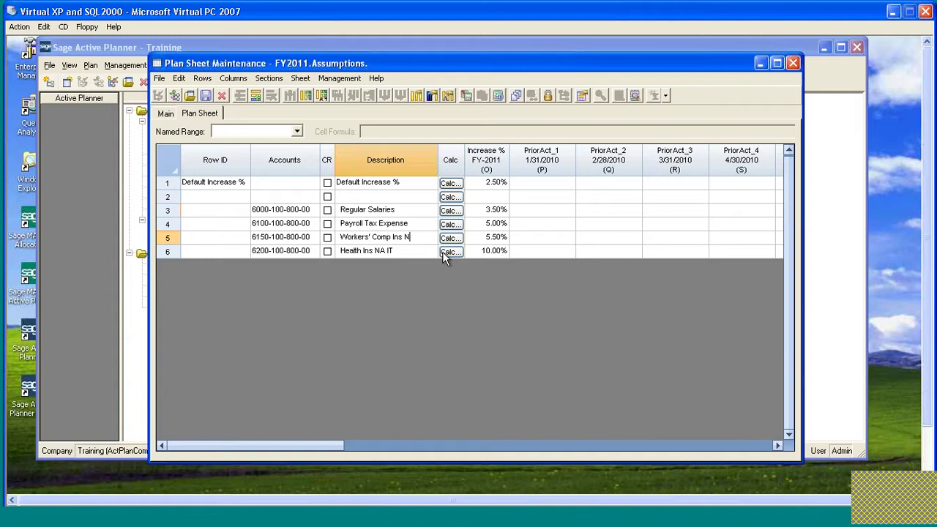
pyautogui.press('Return')
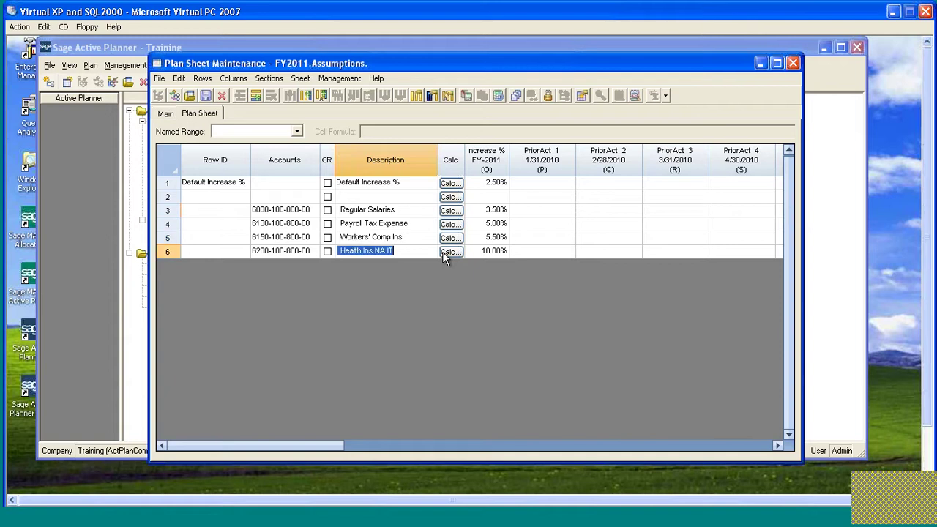
pyautogui.press('End')
pyautogui.press('BackSpace')
pyautogui.press('BackSpace')
pyautogui.press('BackSpace')
pyautogui.press('BackSpace')
pyautogui.press('BackSpace')
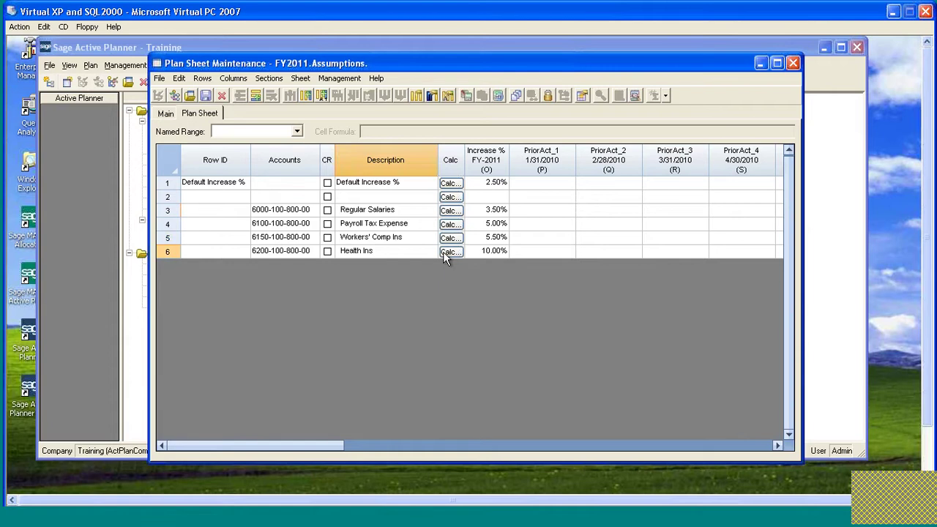
pyautogui.click(354, 212)
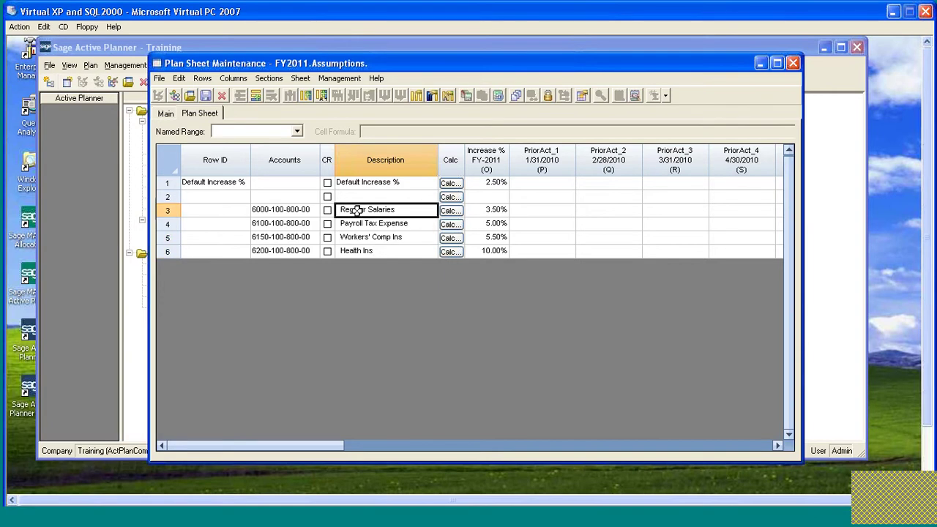
pyautogui.click(272, 209)
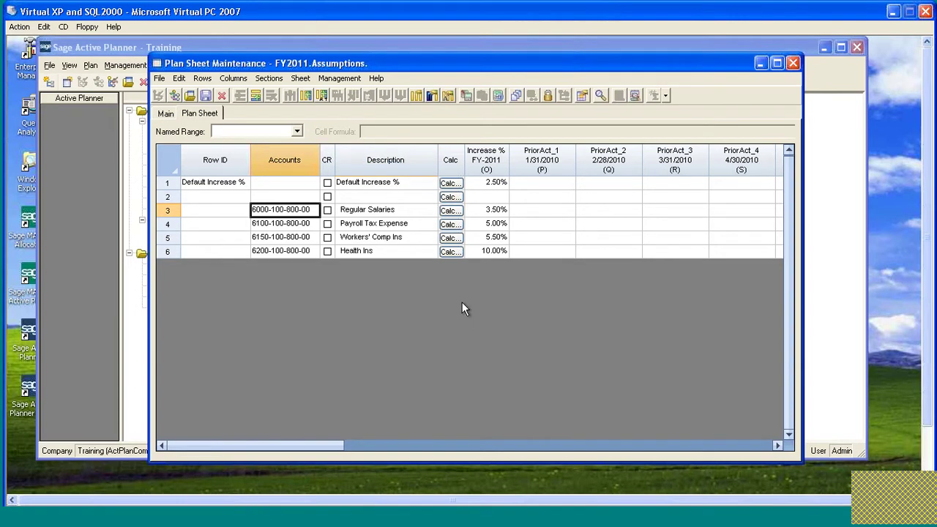
# Step: Blank the last three account segments in rows 3 to 6, keeping only 6000, 6100, 6150 and 6200
pyautogui.press('F2')
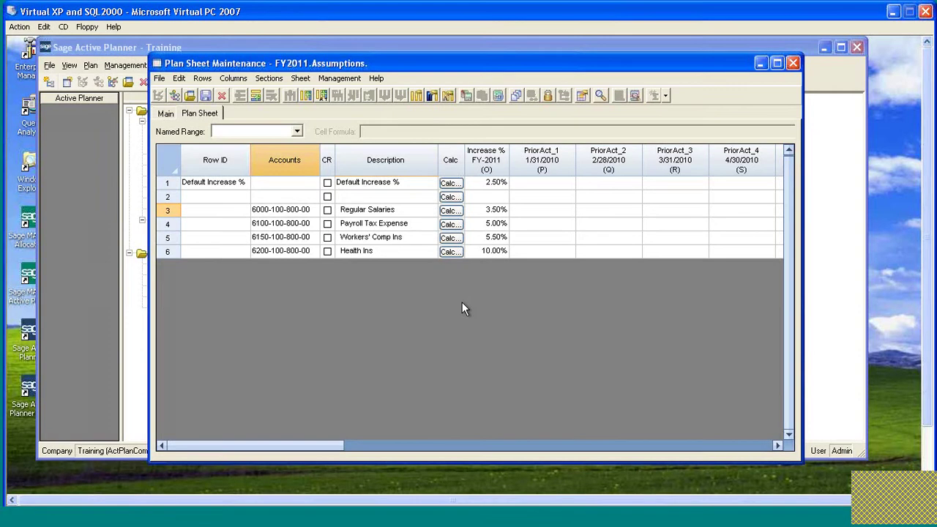
pyautogui.write('6000-   -   -')
pyautogui.press('Down')
pyautogui.press('F2')
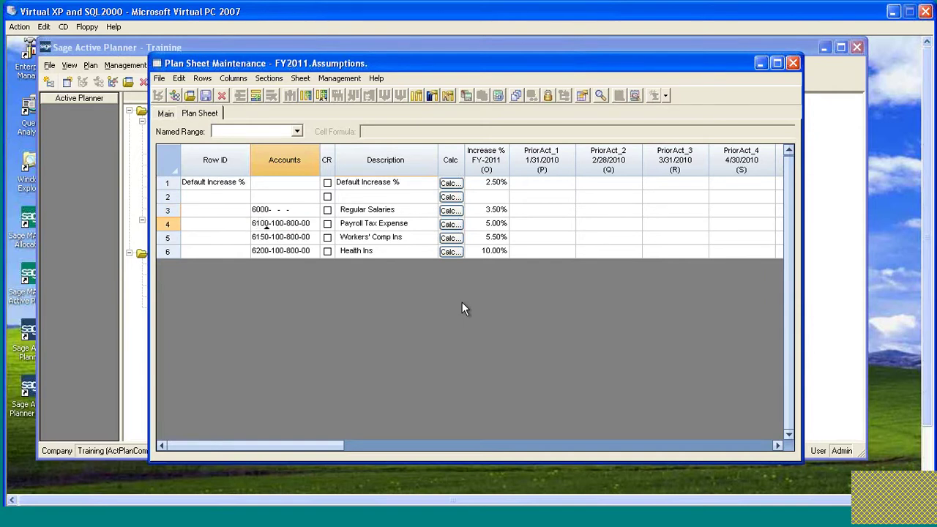
pyautogui.press('Down')
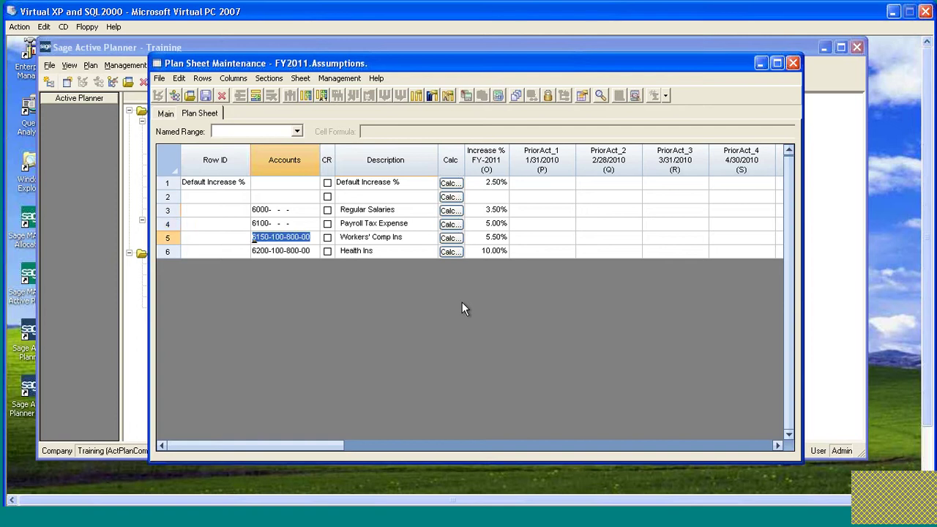
pyautogui.press('F2')
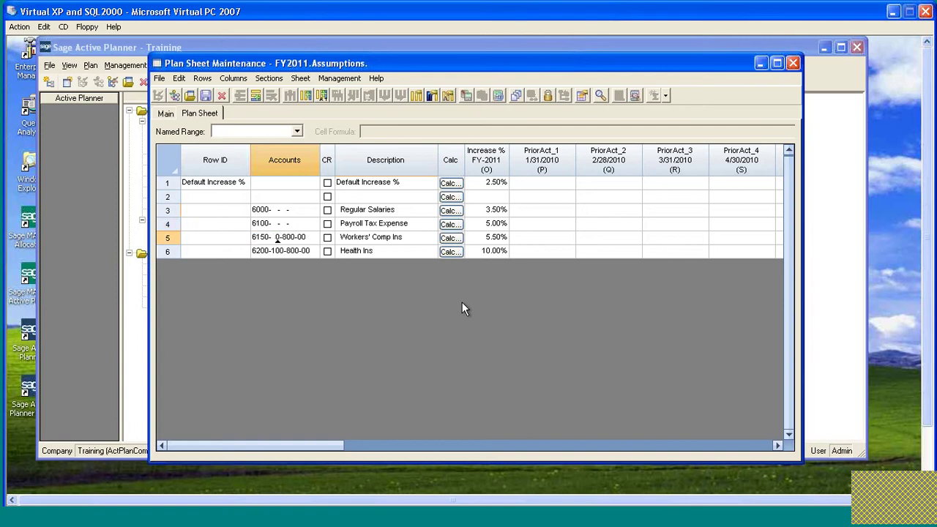
pyautogui.press('Down')
pyautogui.press('F2')
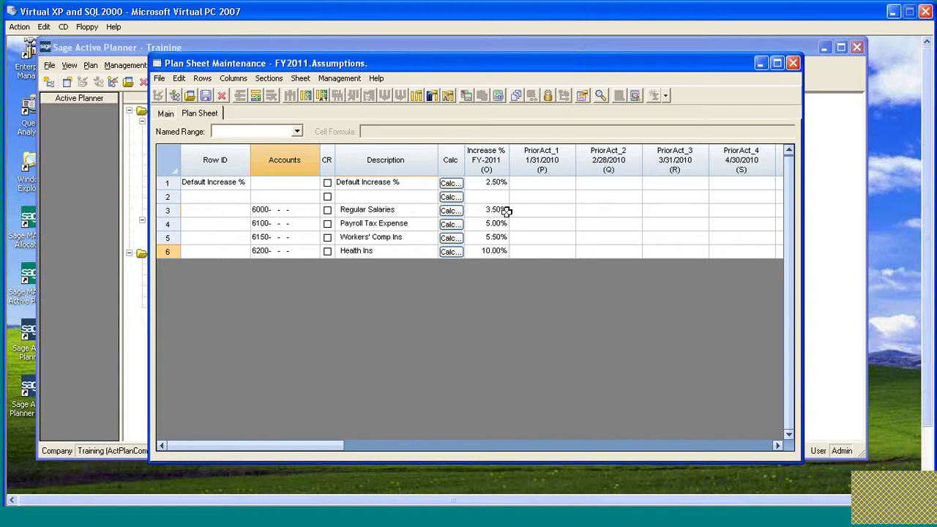
# Step: Save and close the Assumptions sheet, and open the Calc sheet of the FY2011 plan
pyautogui.click(366, 209)
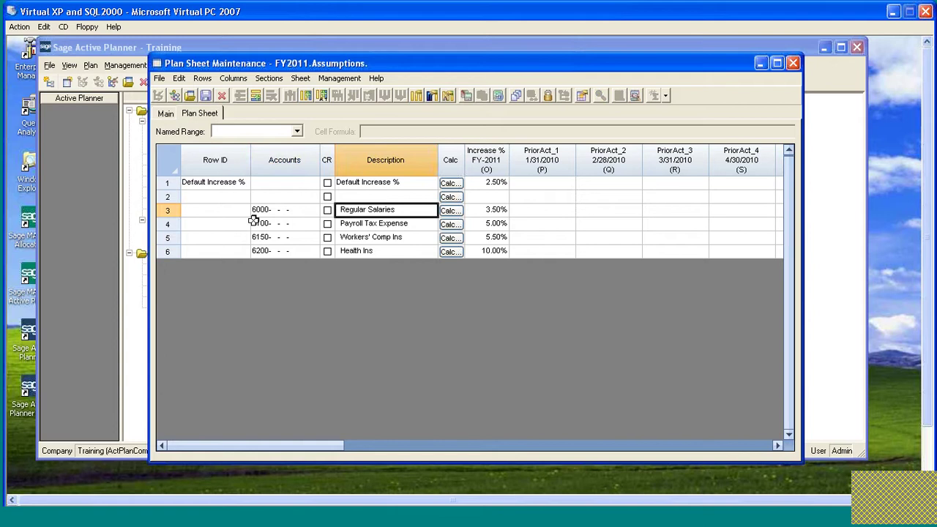
pyautogui.click(221, 211)
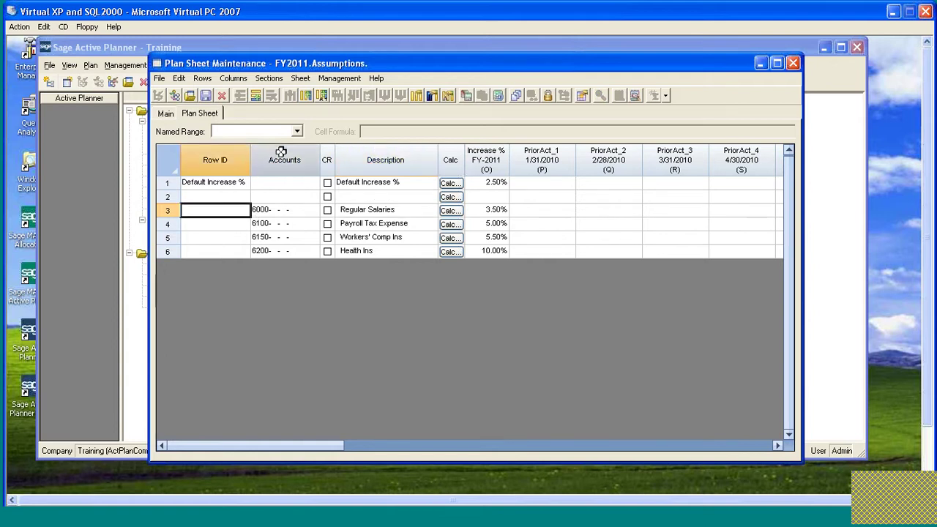
pyautogui.click(206, 96)
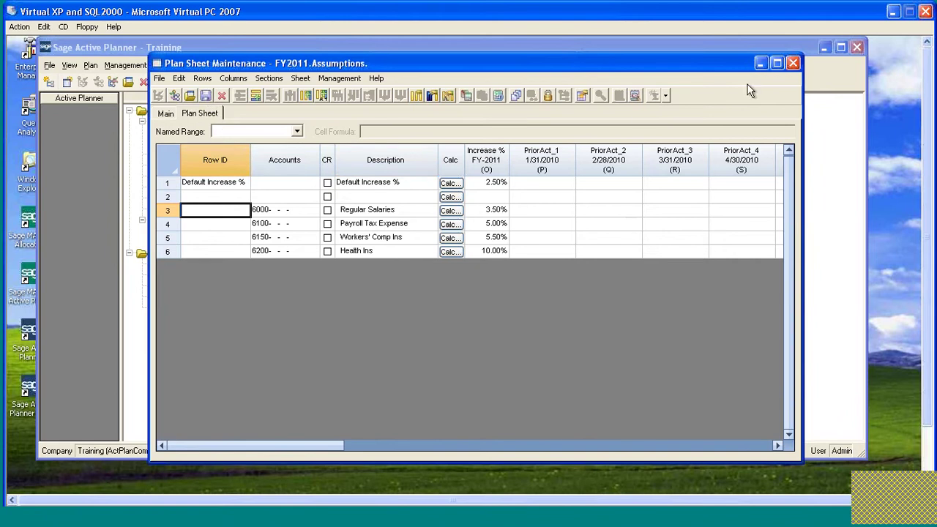
pyautogui.click(793, 64)
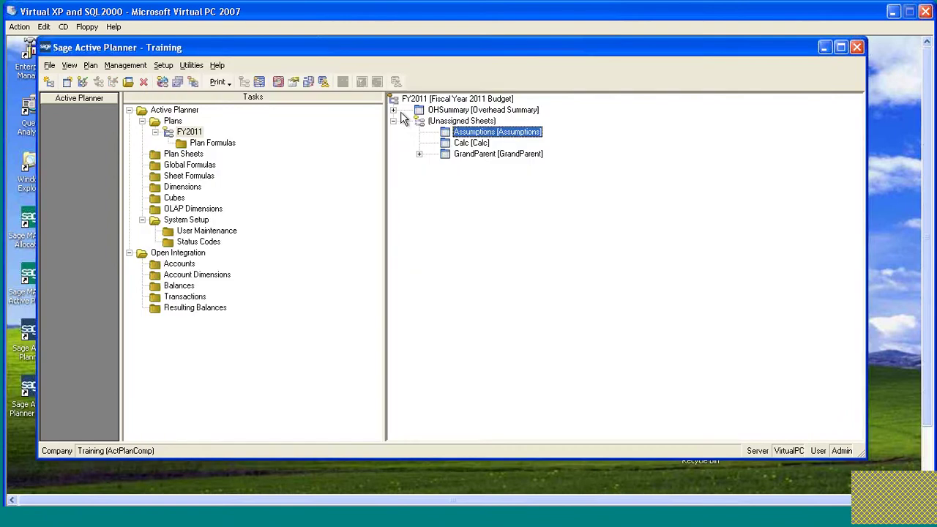
pyautogui.doubleClick(461, 144)
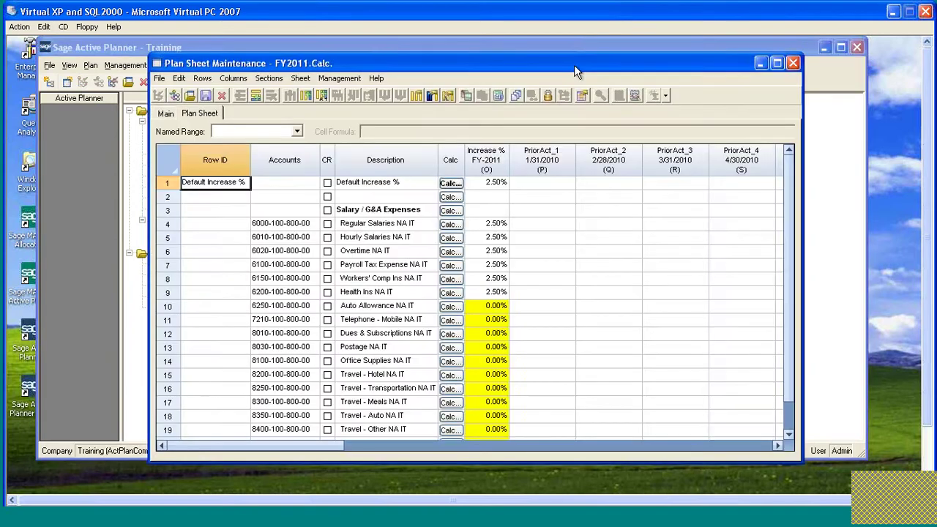
pyautogui.moveTo(574, 69); pyautogui.dragTo(573, 59)
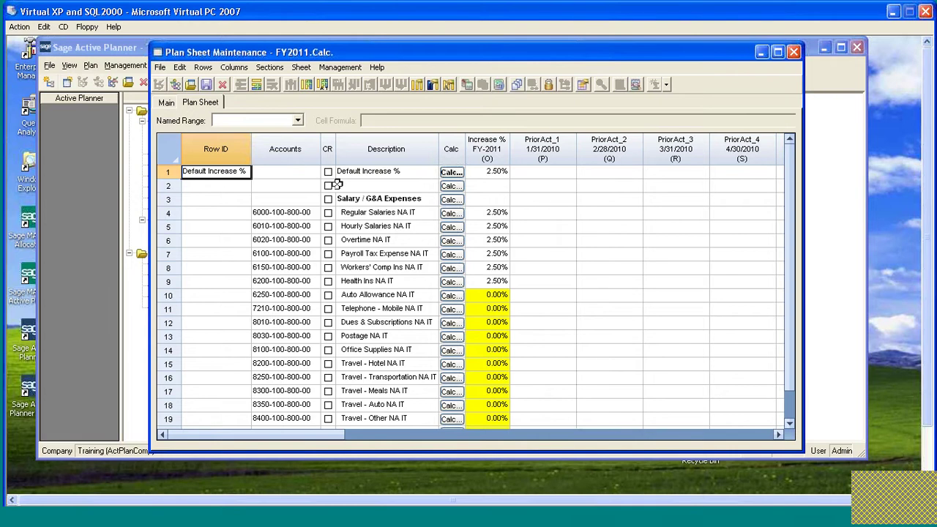
# Step: Set the Increase % to 2.50% for Auto Allowance and fill it down through the Entertainment row
pyautogui.click(499, 171)
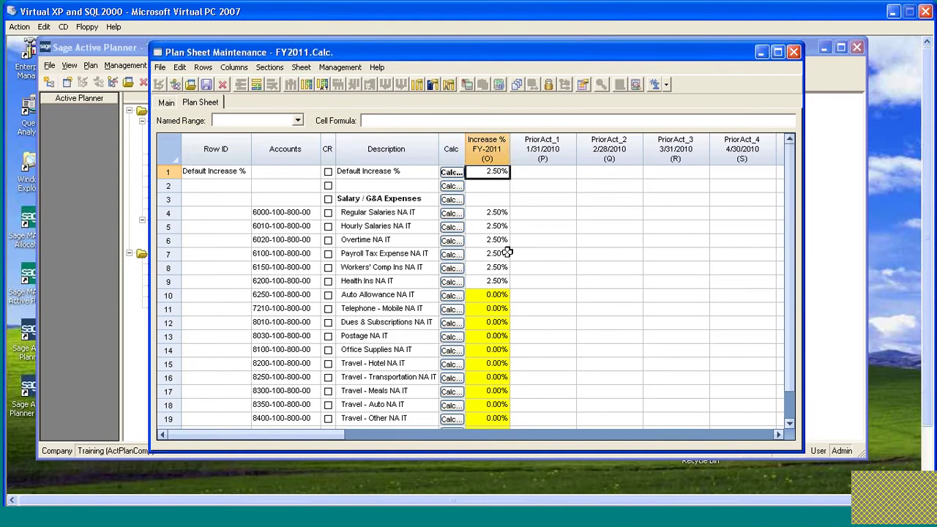
pyautogui.click(494, 295)
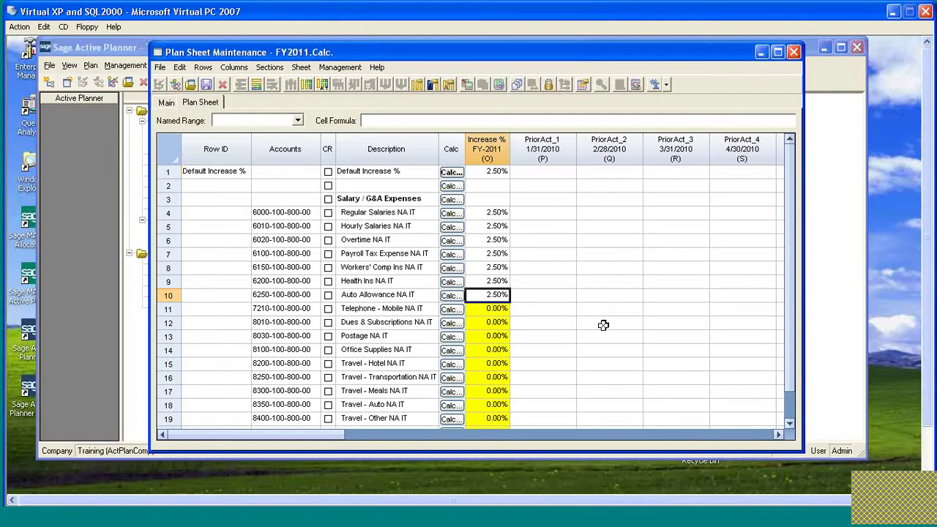
pyautogui.hotkey('shift', 'Down')
pyautogui.hotkey('shift', 'Down')
pyautogui.hotkey('shift', 'Down')
pyautogui.hotkey('shift', 'Down')
pyautogui.hotkey('shift', 'Down')
pyautogui.hotkey('shift', 'Down')
pyautogui.hotkey('shift', 'Down')
pyautogui.hotkey('shift', 'Down')
pyautogui.hotkey('shift', 'Down')
pyautogui.hotkey('shift', 'Down')
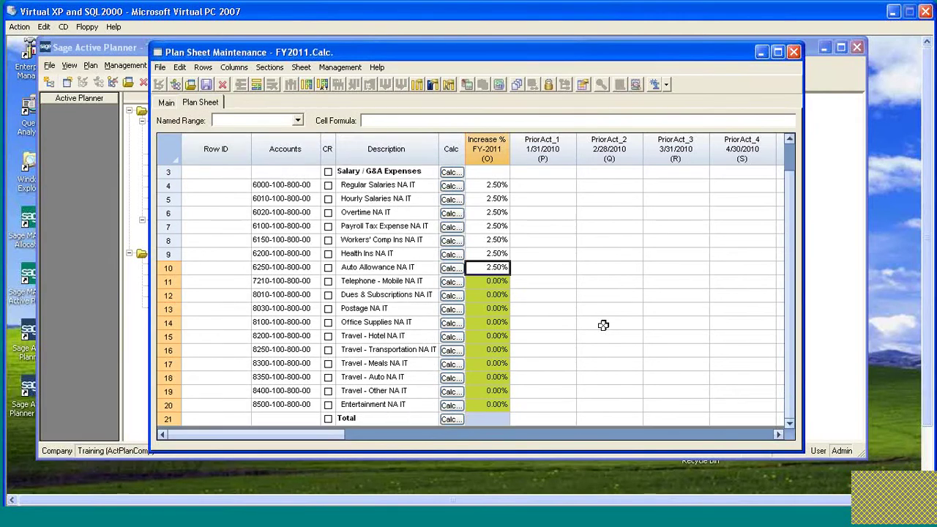
pyautogui.hotkey('shift', 'Up')
pyautogui.hotkey('ctrl', 'd')
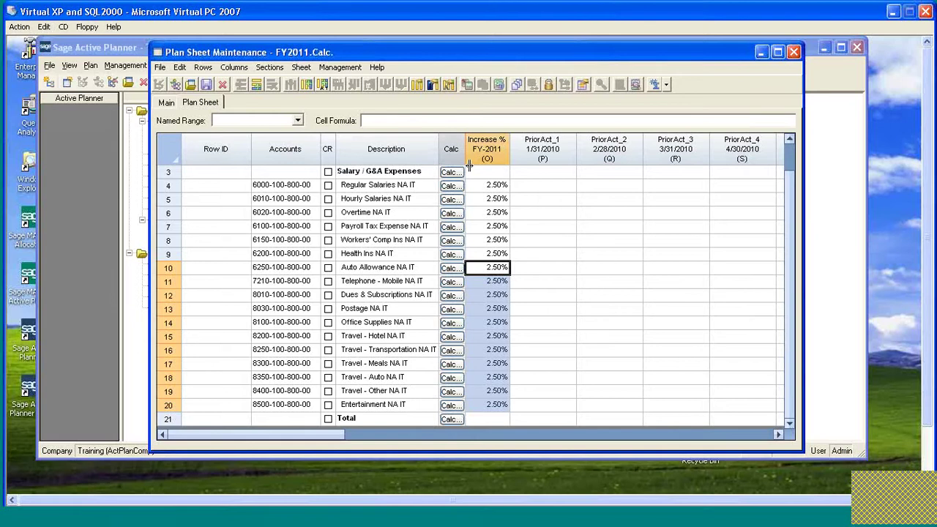
pyautogui.scroll(1, 490, 172)
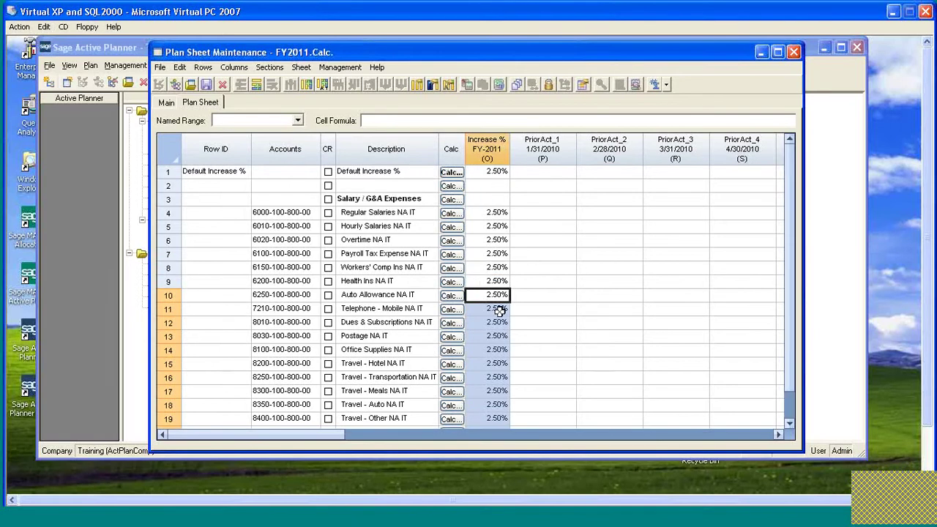
# Step: Clear the Increase % cells of the Regular Salaries, Payroll Tax Expense, Workers' Comp Ins and Health Ins rows
pyautogui.click(494, 213)
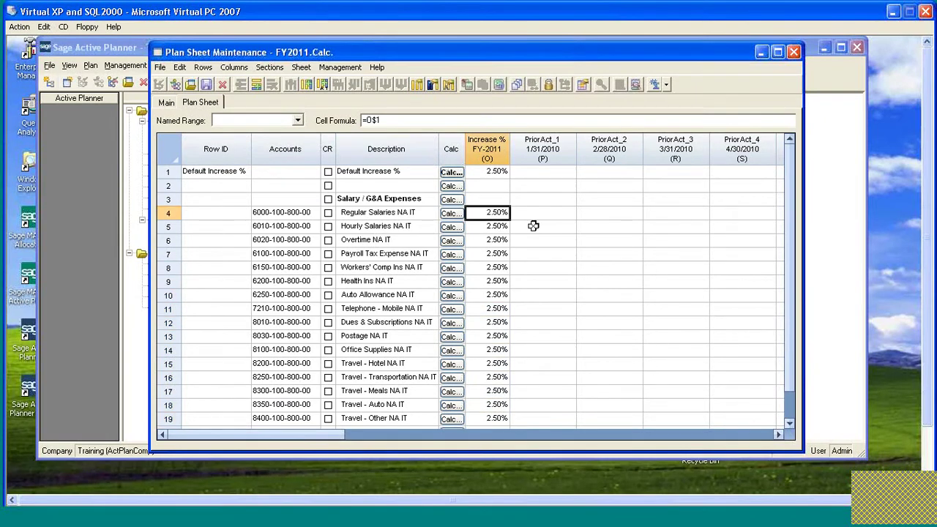
pyautogui.press('Delete')
pyautogui.click(492, 254)
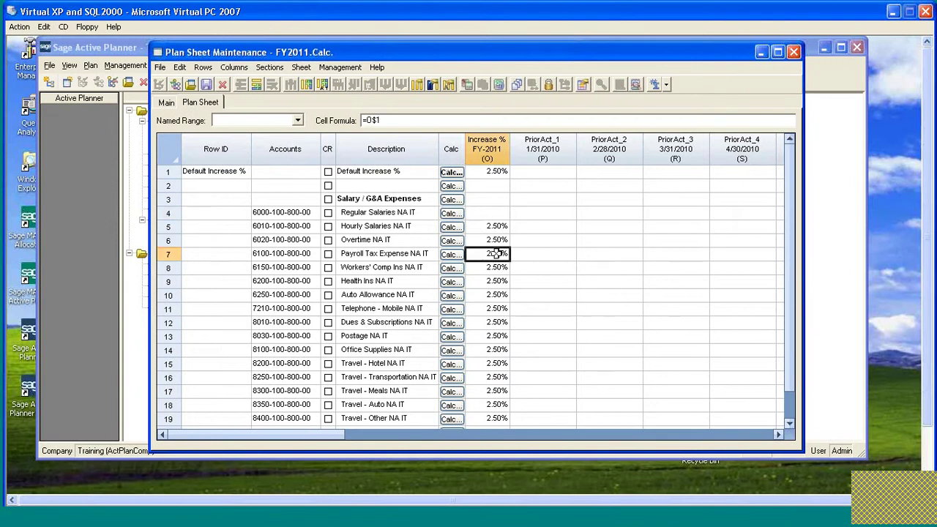
pyautogui.press('Delete')
pyautogui.click(508, 268)
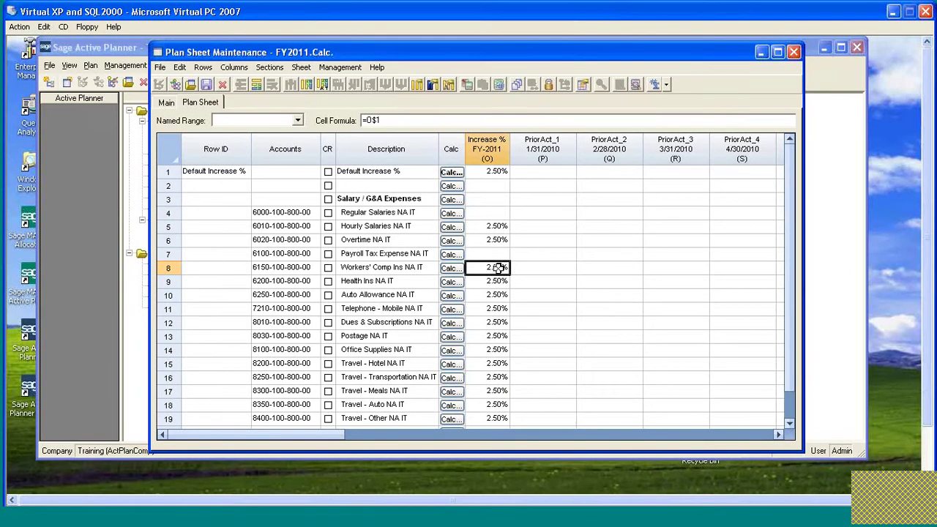
pyautogui.press('Delete')
pyautogui.click(497, 281)
pyautogui.press('Delete')
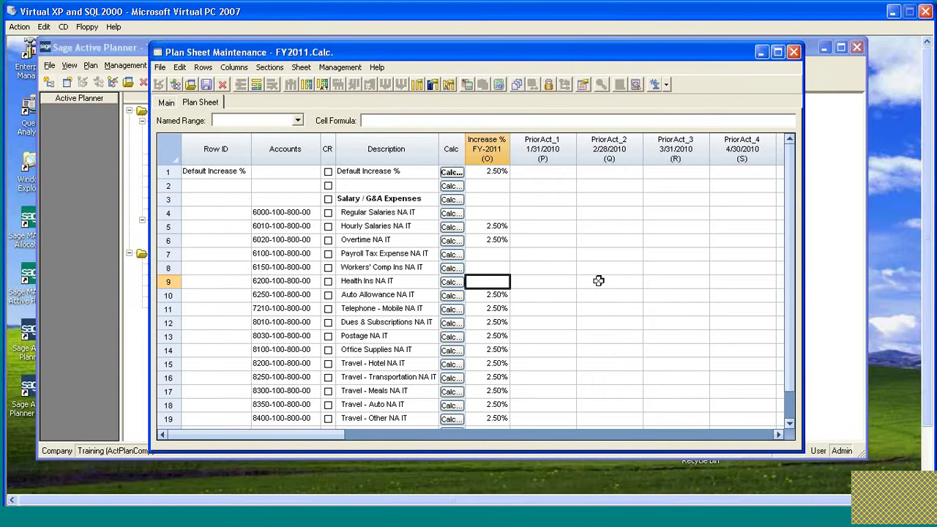
# Step: Set the Regular Salaries row's Increase calculation to Formula and start a new formula for it
pyautogui.click(486, 200)
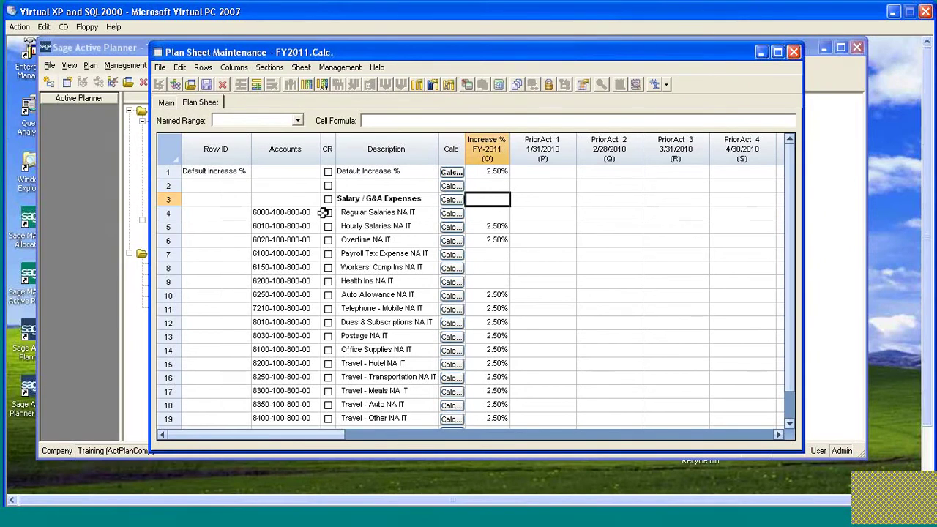
pyautogui.click(461, 214)
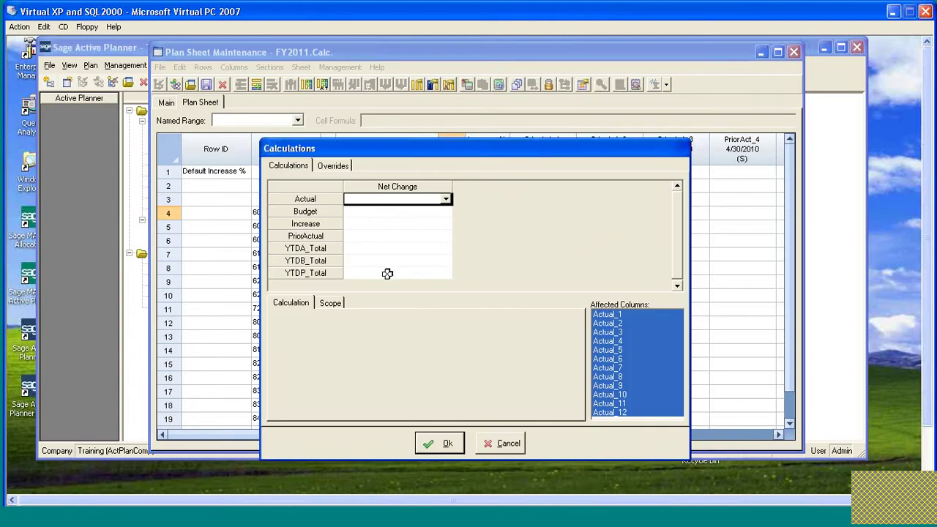
pyautogui.click(374, 224)
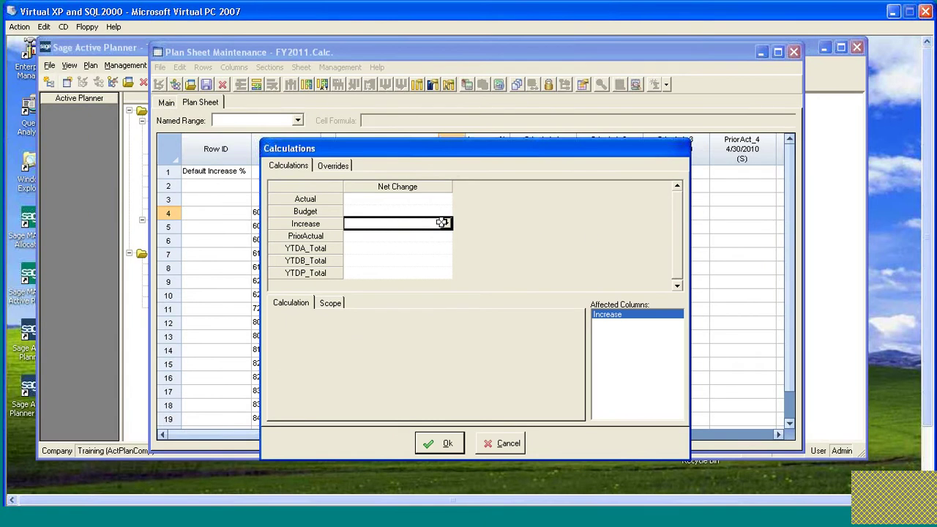
pyautogui.moveTo(449, 153); pyautogui.dragTo(466, 147)
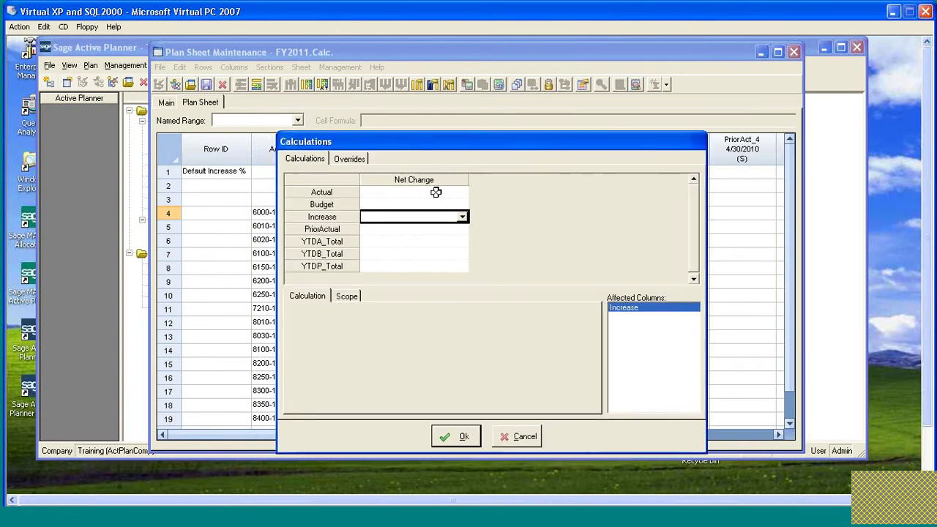
pyautogui.click(462, 217)
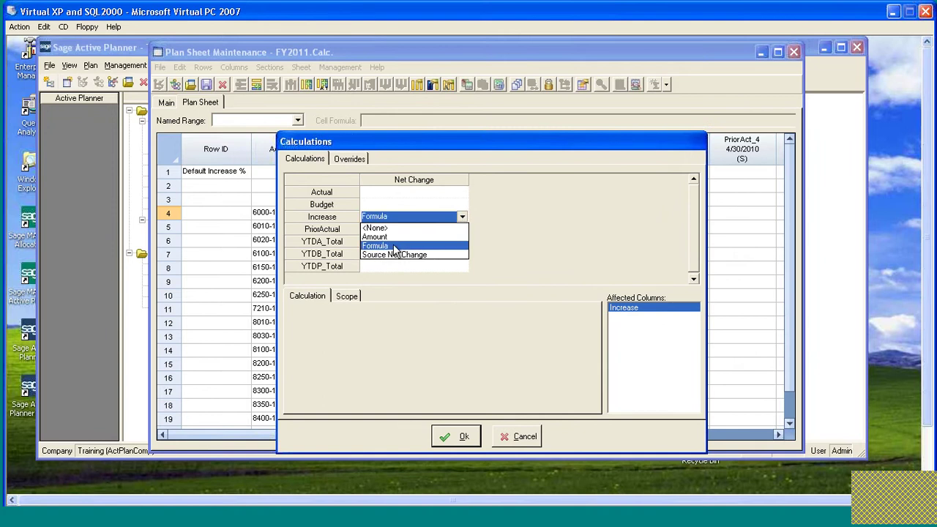
pyautogui.click(395, 246)
pyautogui.click(450, 318)
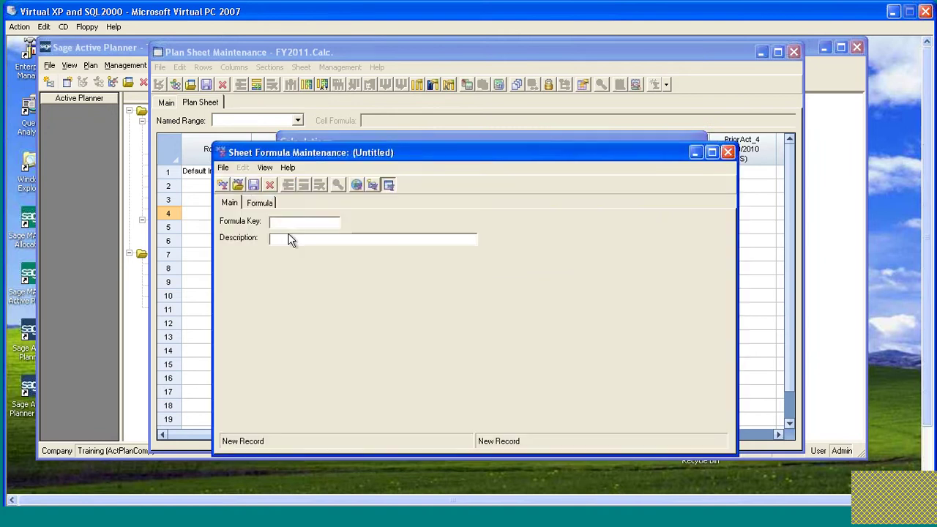
# Step: Give the new formula the key AssmpAcctSeg1 and description Assumptions Acct Seg1, and make it a global formula
pyautogui.click(292, 225)
pyautogui.write('AssmpAcctSeg1')
pyautogui.click(305, 240)
pyautogui.write('Assumptions Acct Seg1')
pyautogui.click(356, 184)
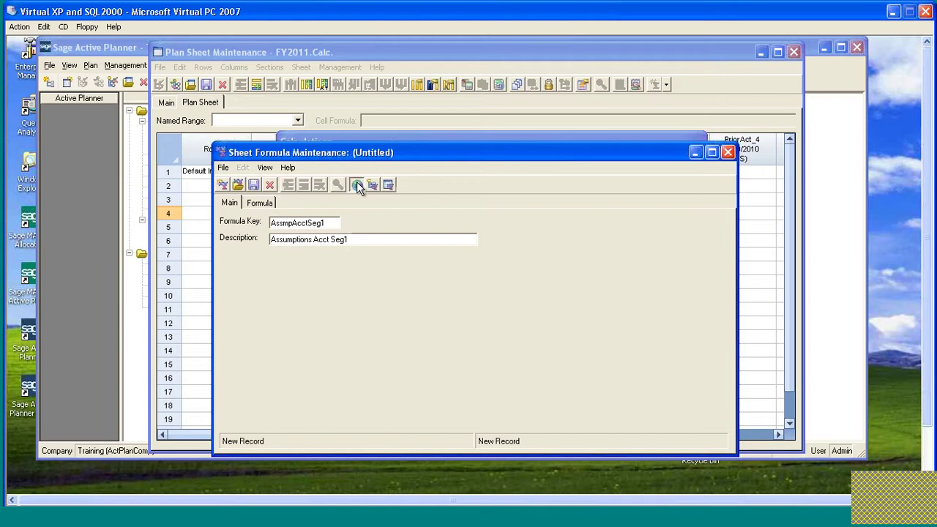
# Step: Define the formula line as type PS-Acct. # with the balance code pointing to &PLAN&, the Assumptions sheet and &GROUP&
pyautogui.click(265, 205)
pyautogui.click(301, 245)
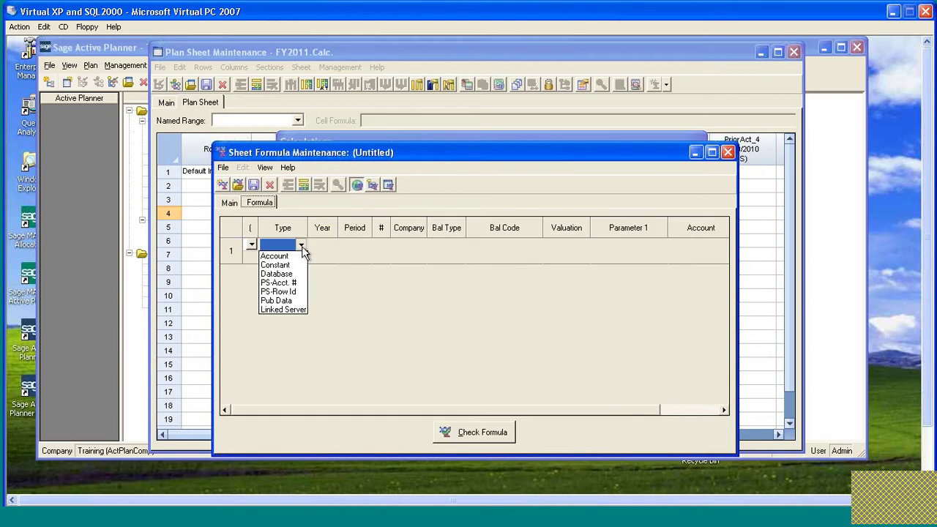
pyautogui.click(290, 284)
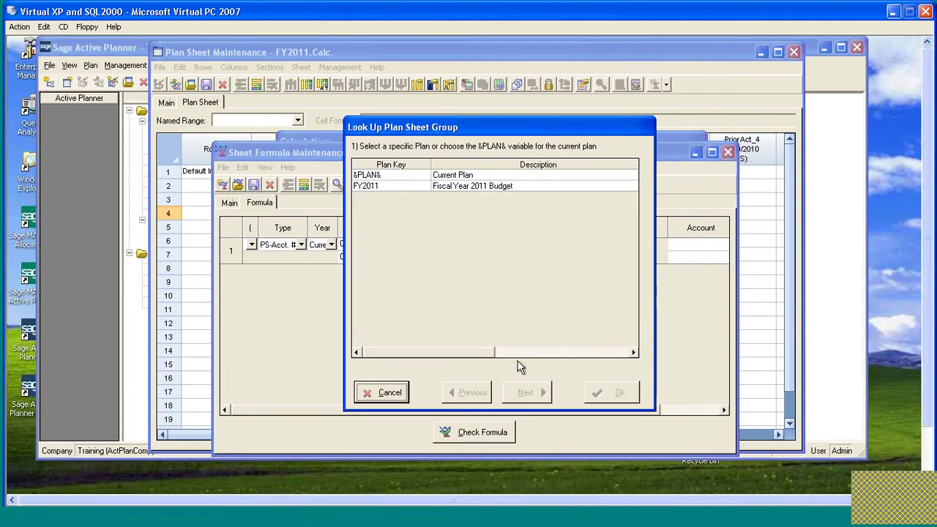
pyautogui.doubleClick(405, 186)
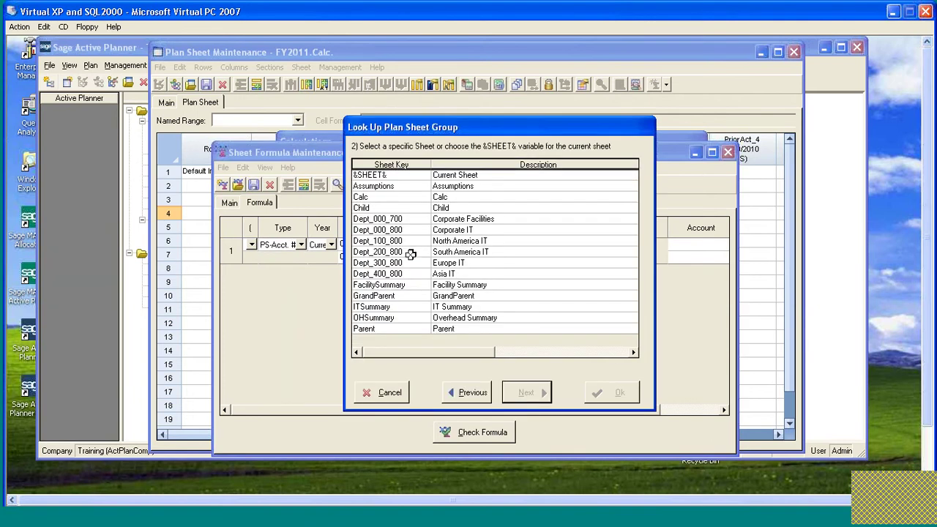
pyautogui.doubleClick(396, 186)
pyautogui.click(400, 175)
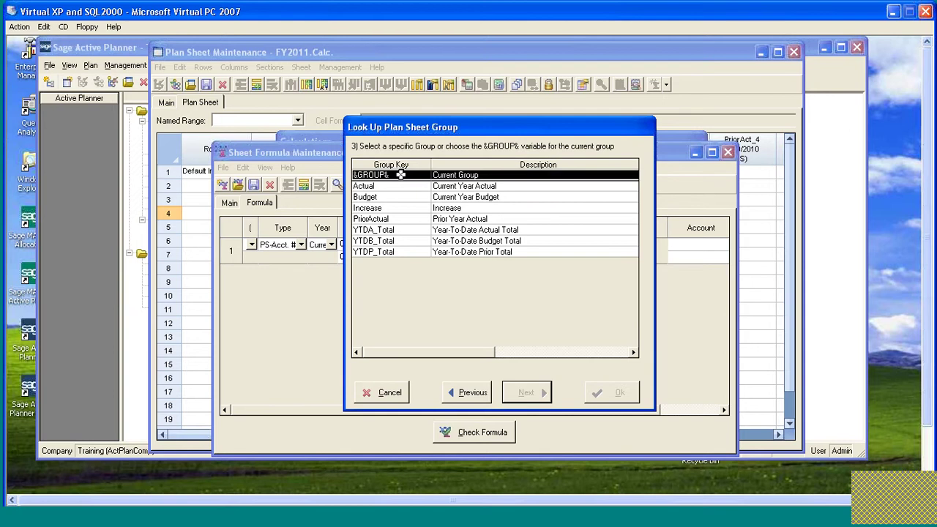
pyautogui.doubleClick(400, 174)
pyautogui.click(619, 392)
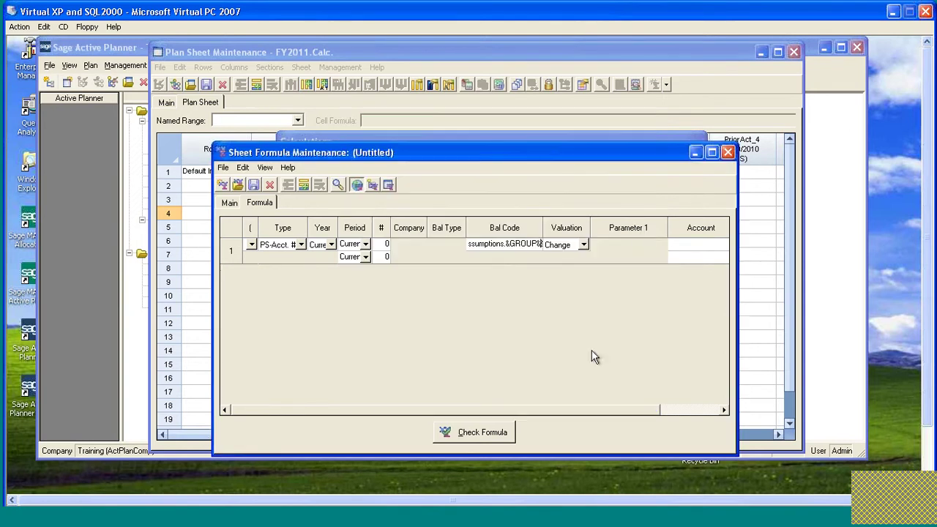
# Step: Enter ???? as the first account segment in both account cells of the formula line, leaving the other segments blank
pyautogui.click(680, 244)
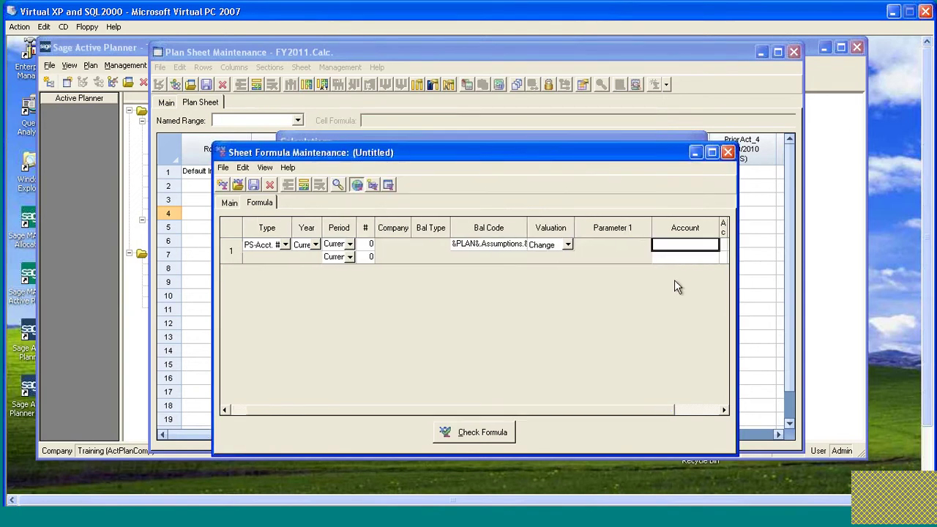
pyautogui.click(722, 411)
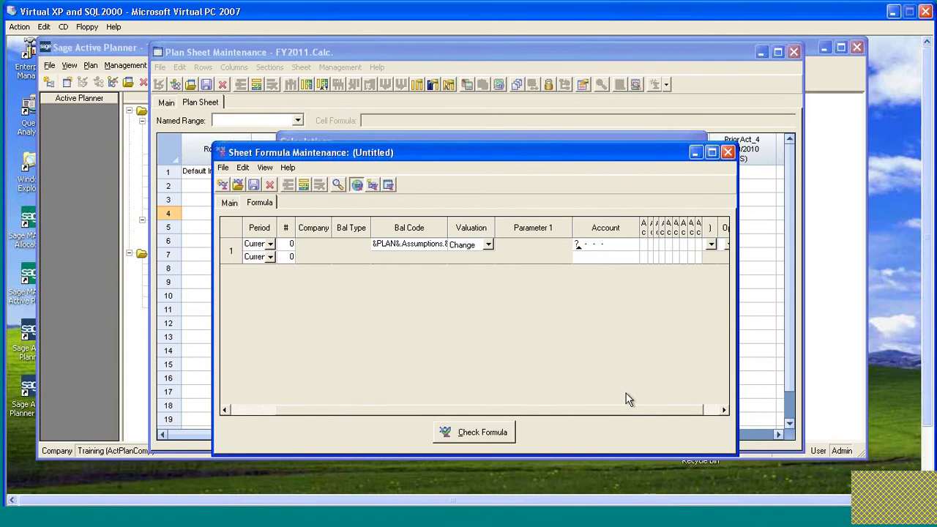
pyautogui.write('??')
pyautogui.press('Down')
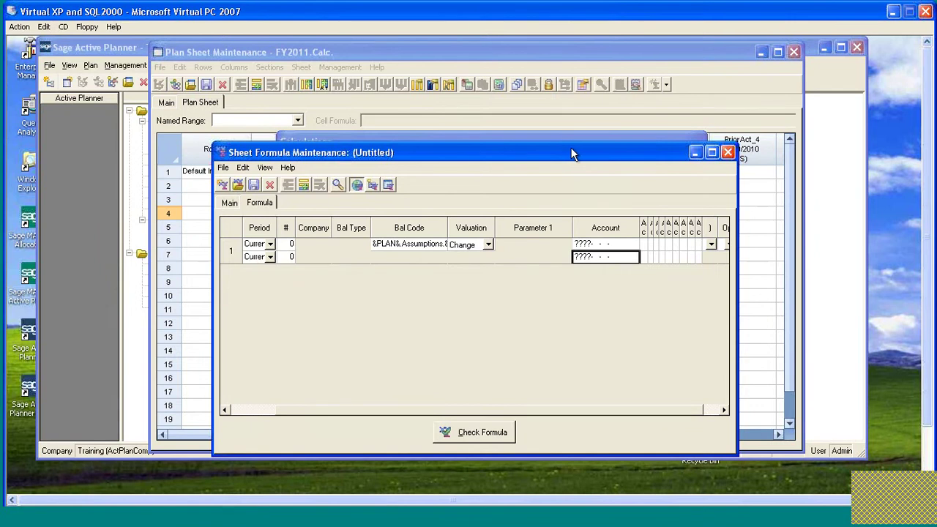
# Step: Save the formula as a global formula and apply it to the Regular Salaries row's Increase calculation
pyautogui.moveTo(572, 153); pyautogui.dragTo(573, 130)
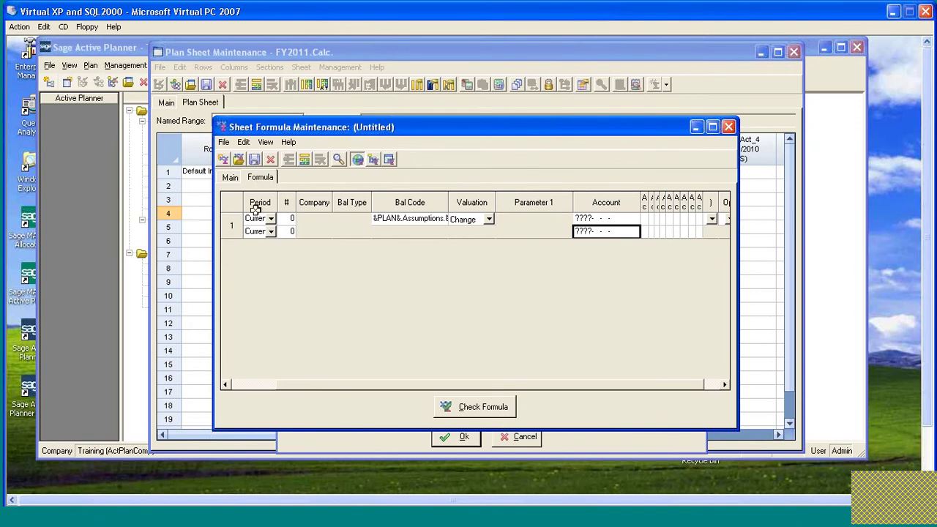
pyautogui.click(254, 162)
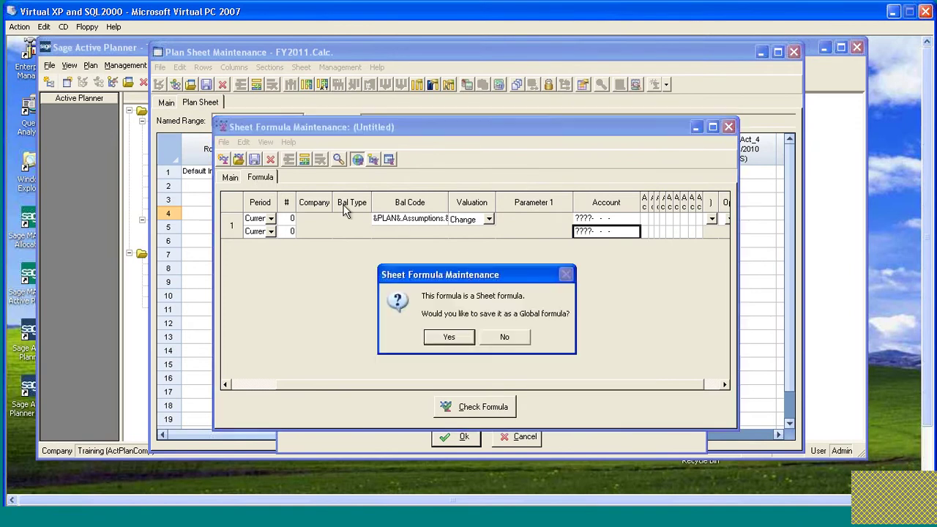
pyautogui.click(492, 336)
pyautogui.click(728, 128)
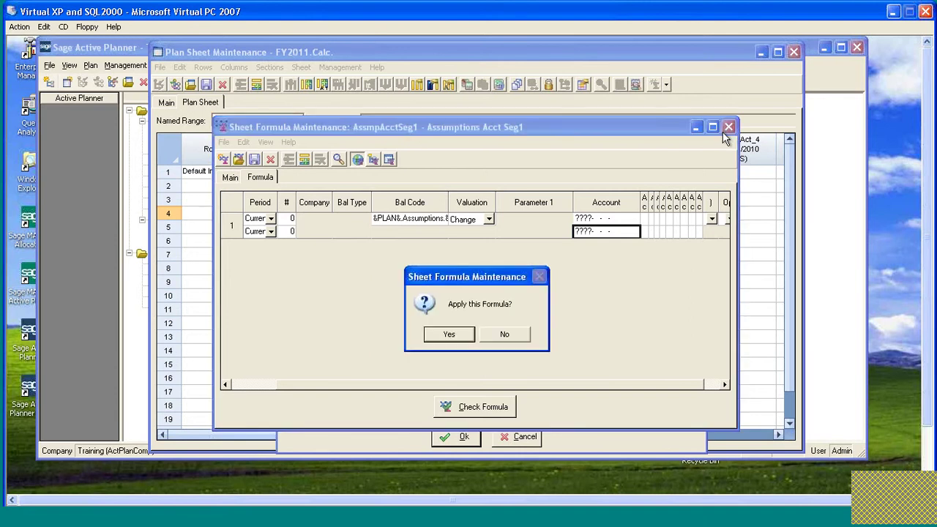
pyautogui.click(448, 337)
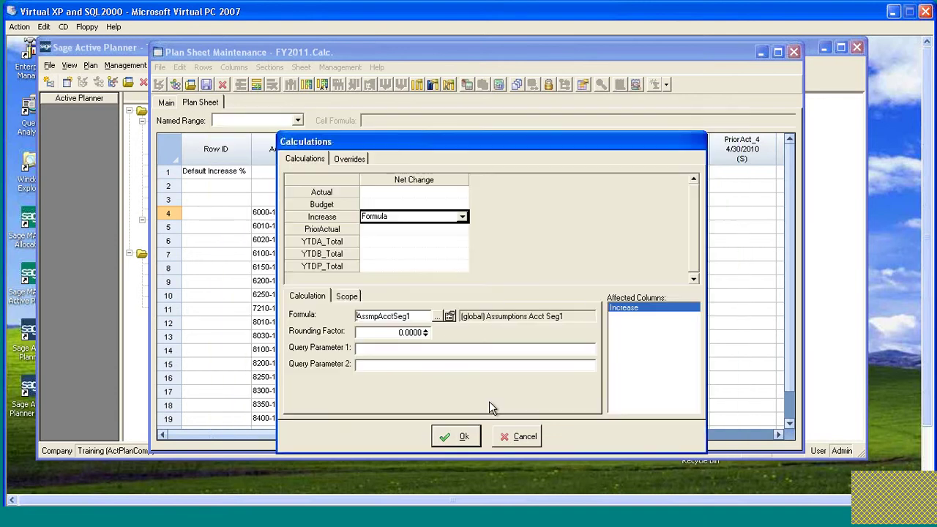
pyautogui.click(456, 437)
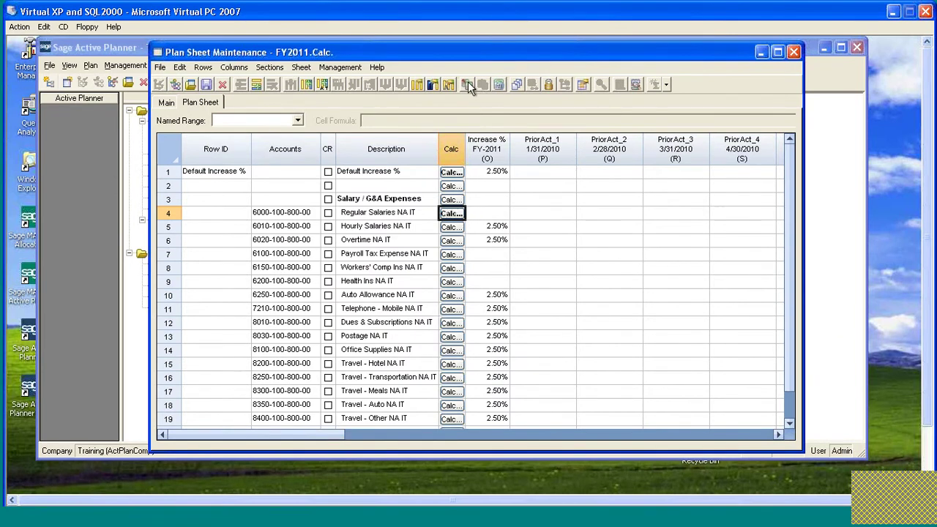
# Step: Copy the Regular Salaries row's calculation to the Payroll Tax Expense, Workers' Comp Ins and Health Ins rows
pyautogui.click(498, 255)
pyautogui.moveTo(497, 254); pyautogui.dragTo(500, 280)
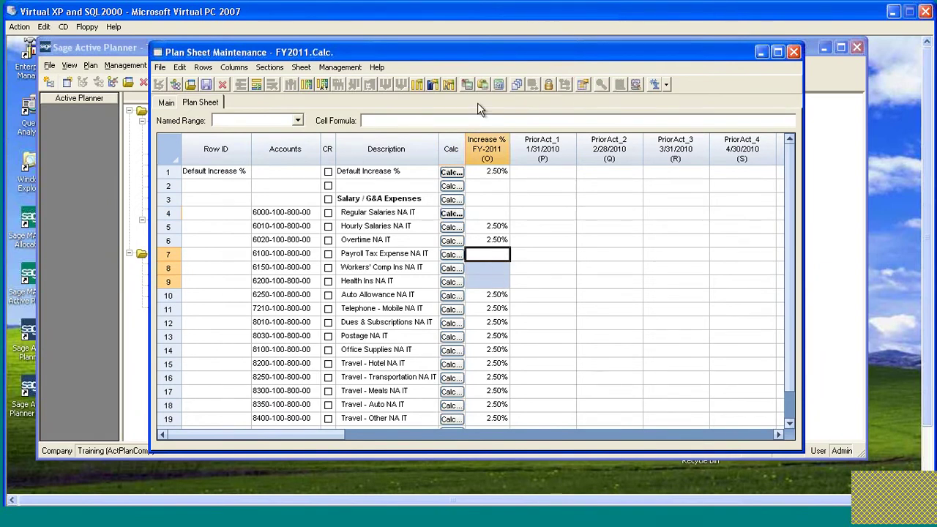
pyautogui.click(484, 86)
# Step: Refresh the calculations for the Increase % cells from the Default Increase % row through the Health Ins row
pyautogui.moveTo(492, 171); pyautogui.dragTo(491, 281)
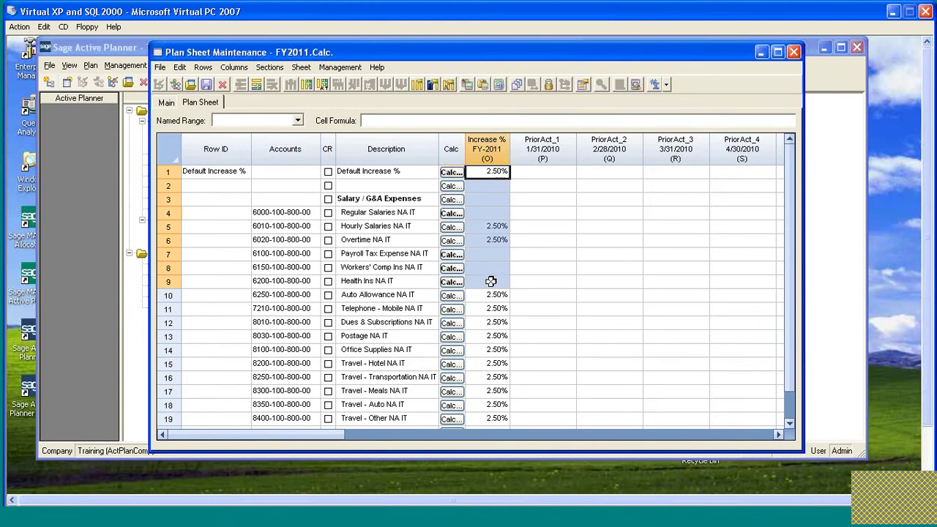
pyautogui.click(498, 85)
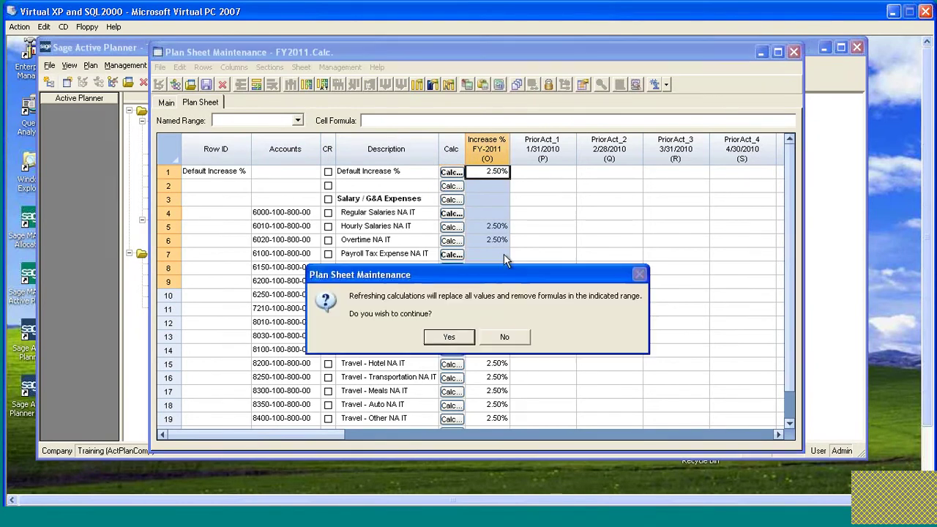
pyautogui.click(450, 335)
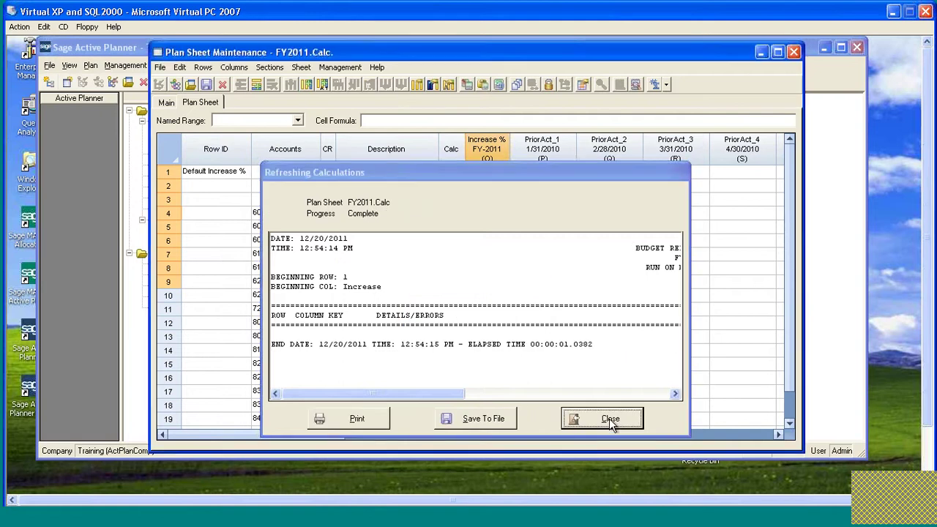
pyautogui.click(611, 418)
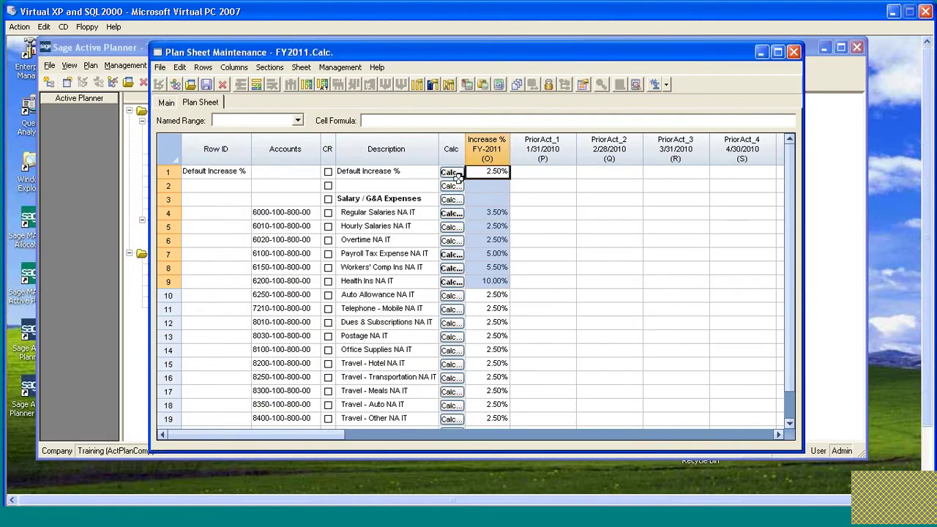
# Step: Check the Increase % values of the default, Regular Salaries, Payroll Tax Expense, Workers' Comp Ins and Health Ins rows
pyautogui.click(497, 171)
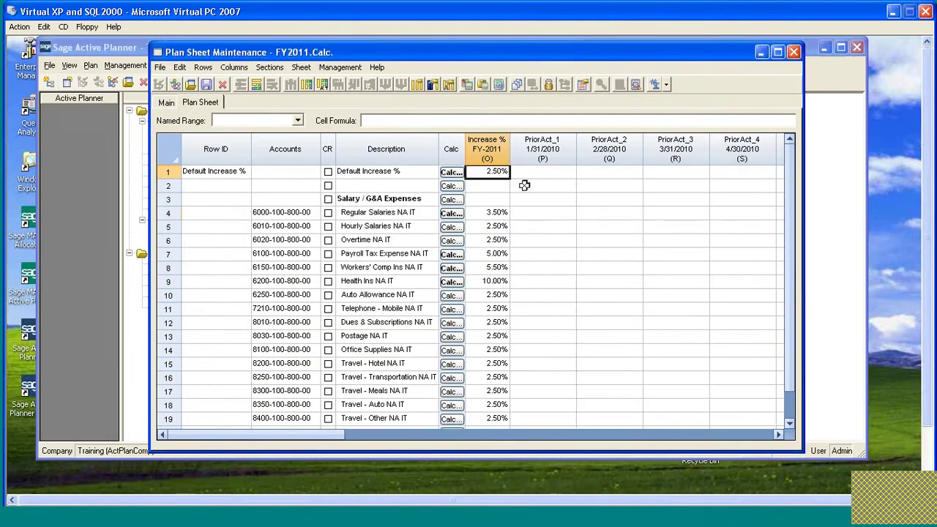
pyautogui.click(498, 212)
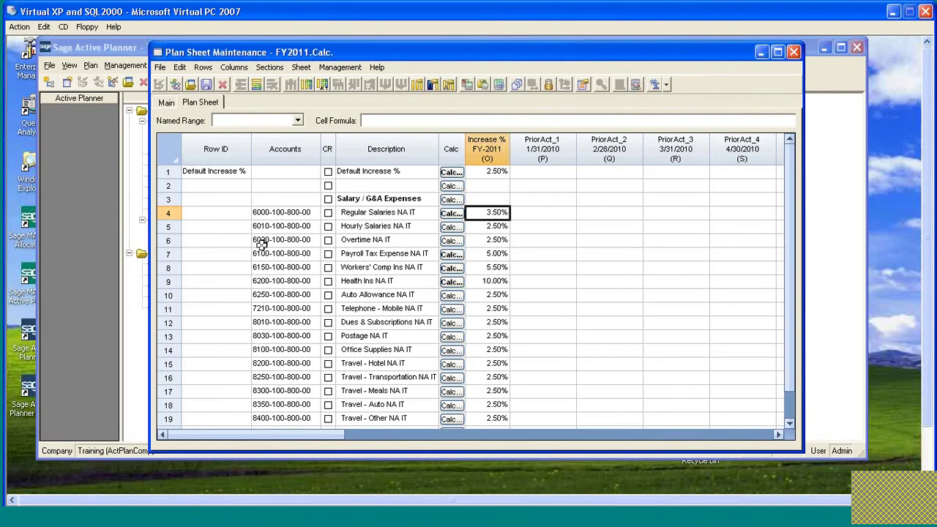
pyautogui.click(495, 253)
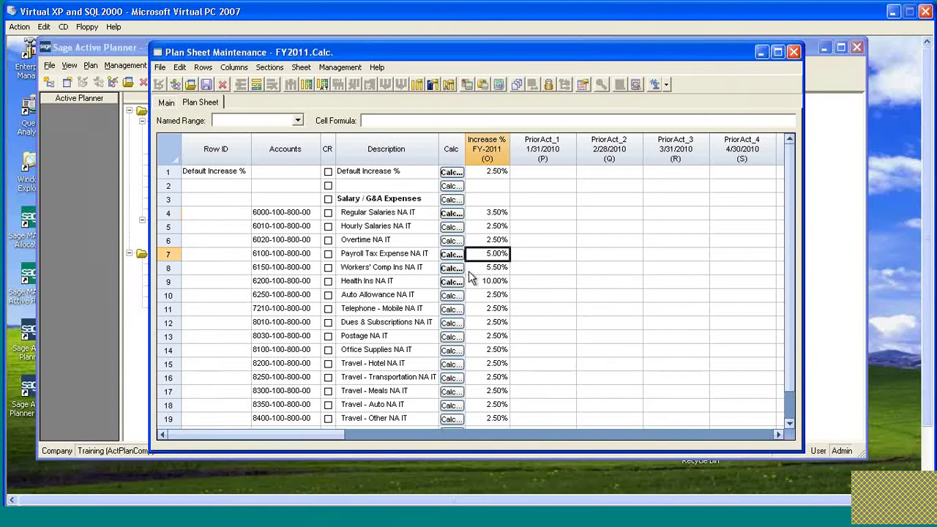
pyautogui.click(503, 268)
pyautogui.click(493, 285)
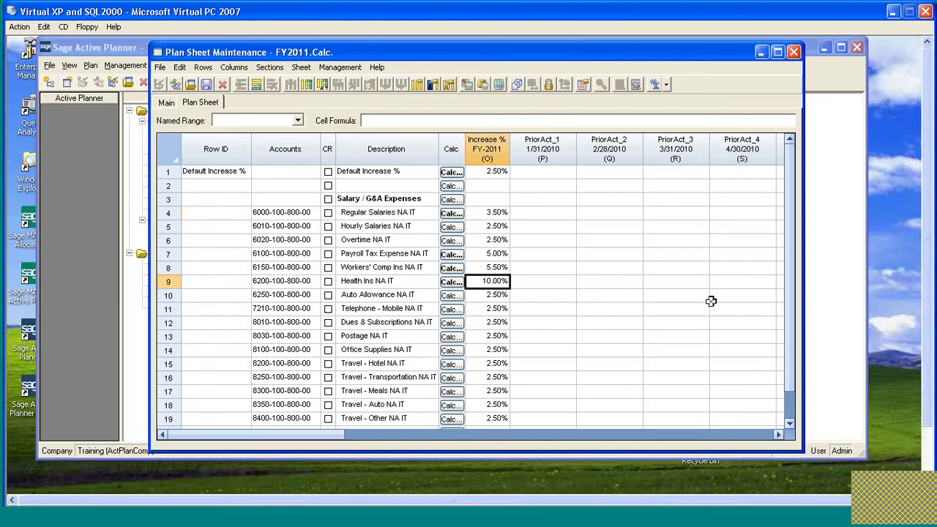
pyautogui.click(494, 215)
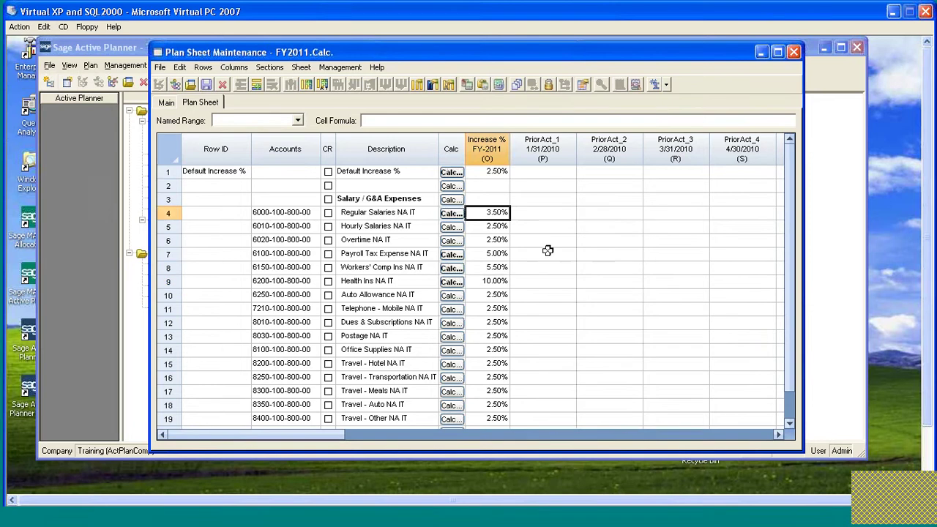